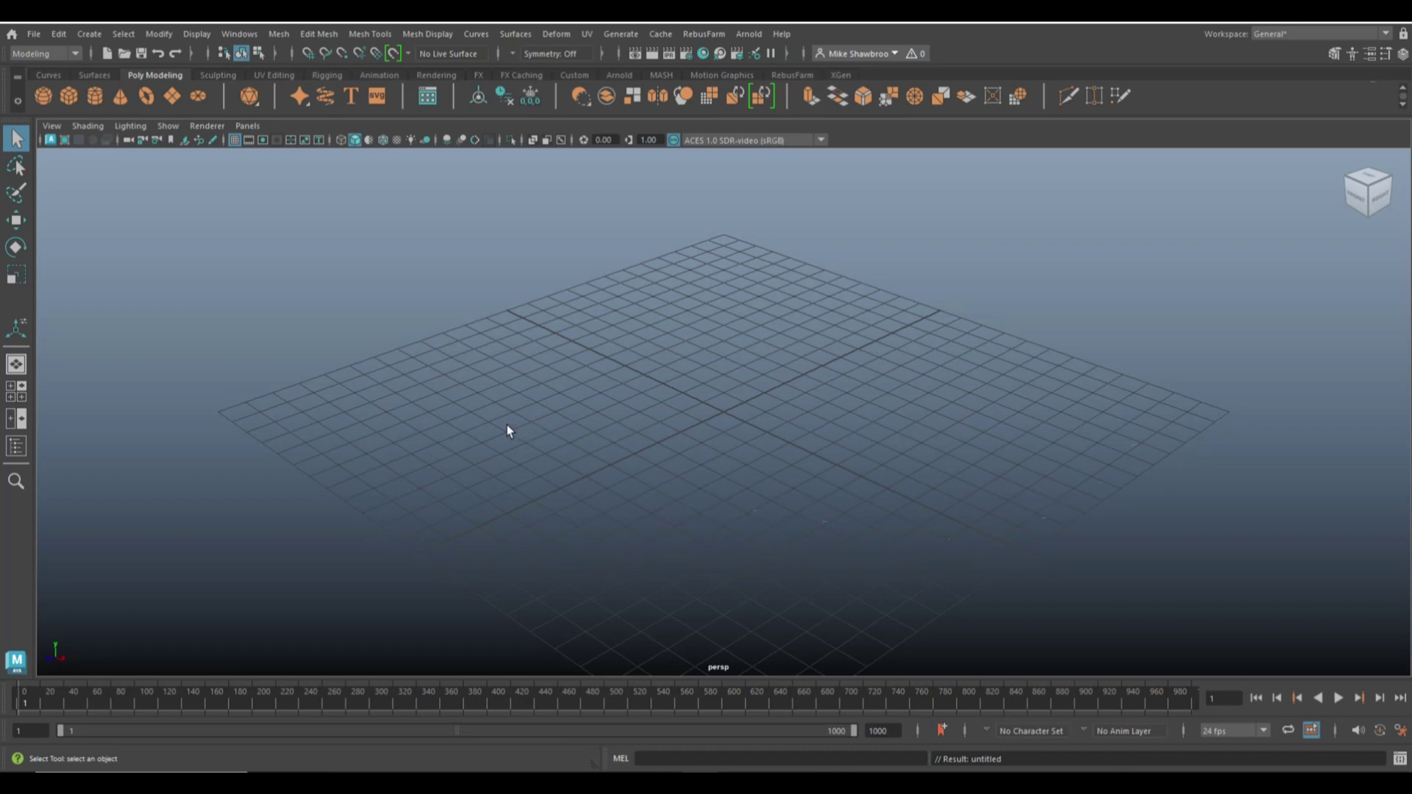
- Create a polygon cylinder at the origin and set its Subdivisions Axis to 6
{"action": "left_click", "coordinate": [94, 98]}
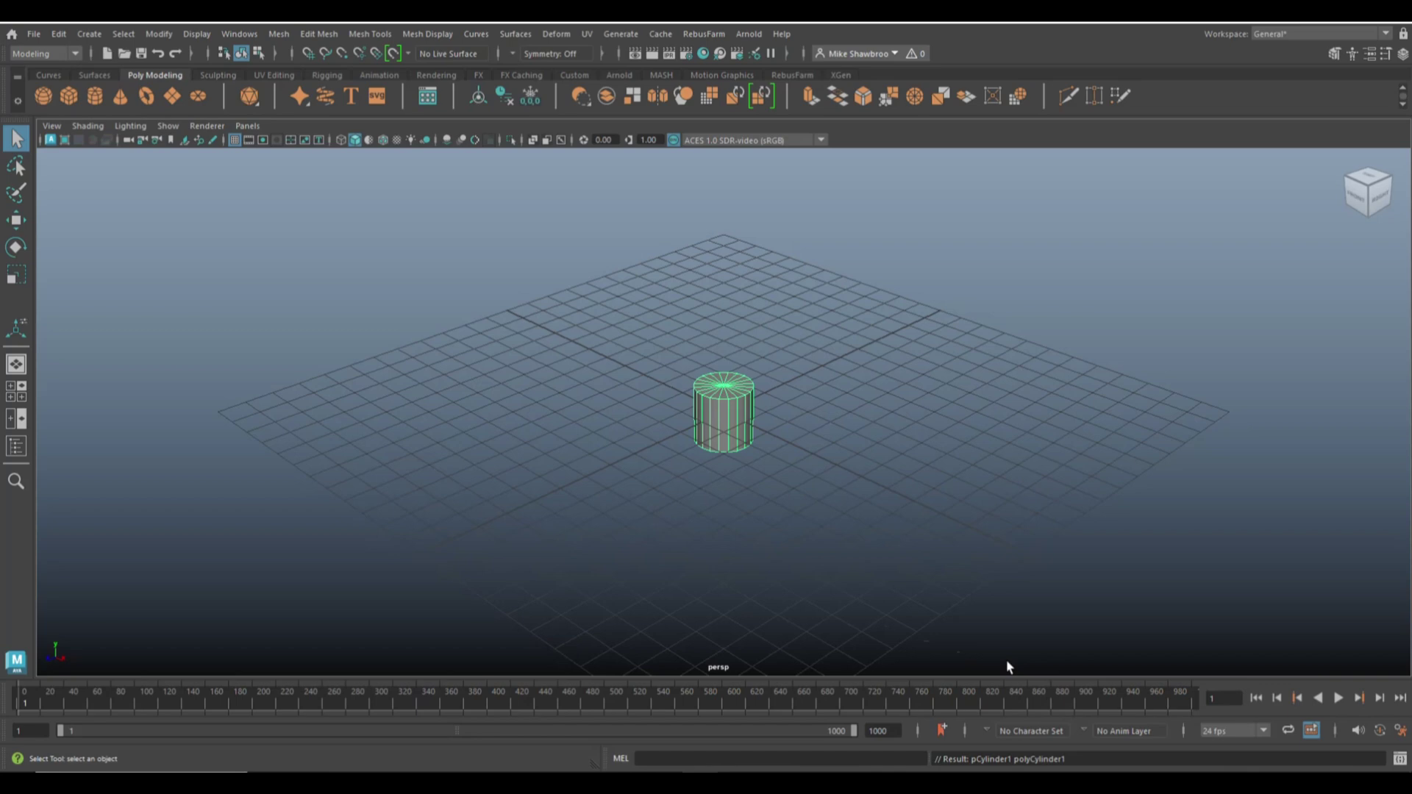
{"action": "key", "text": "ctrl+a"}
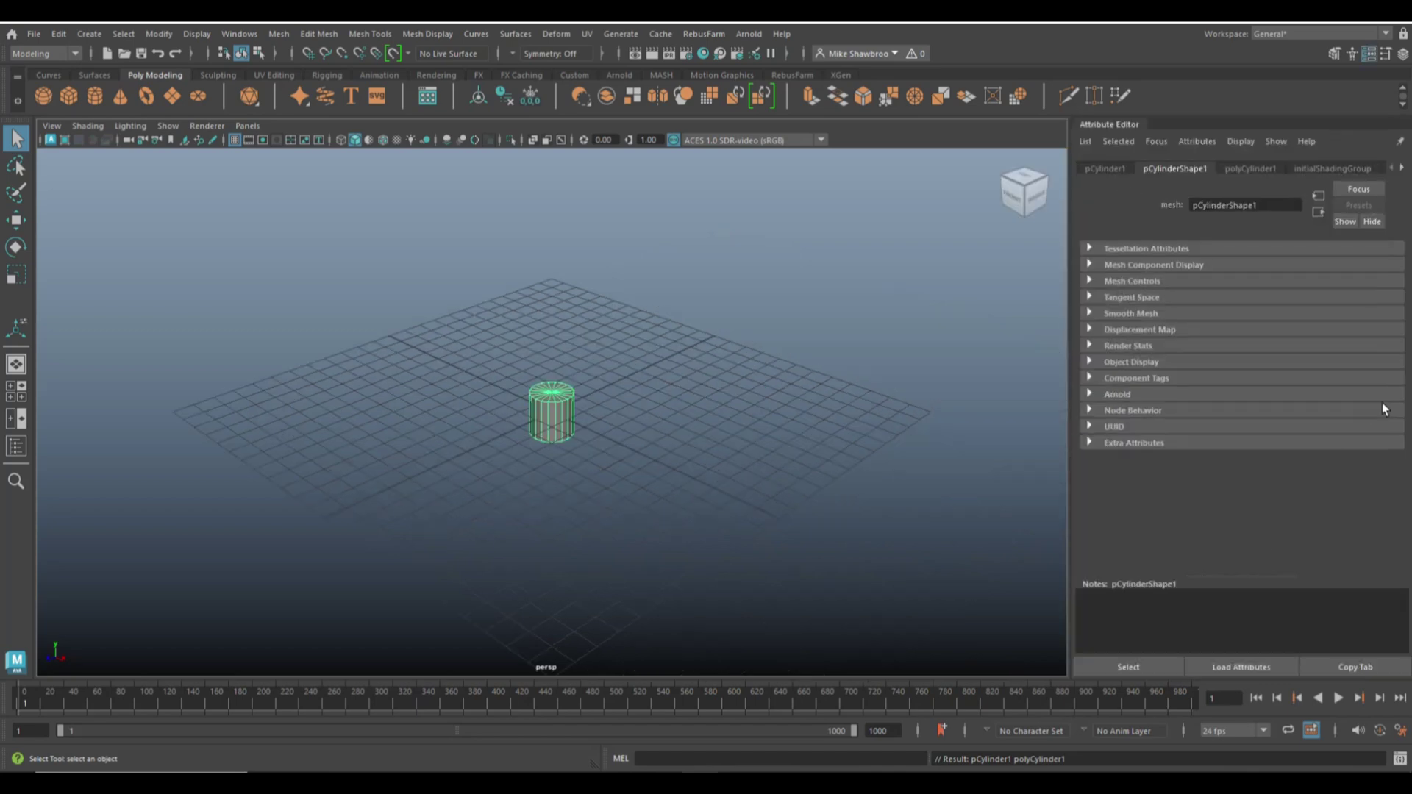
{"action": "left_click", "coordinate": [1262, 167]}
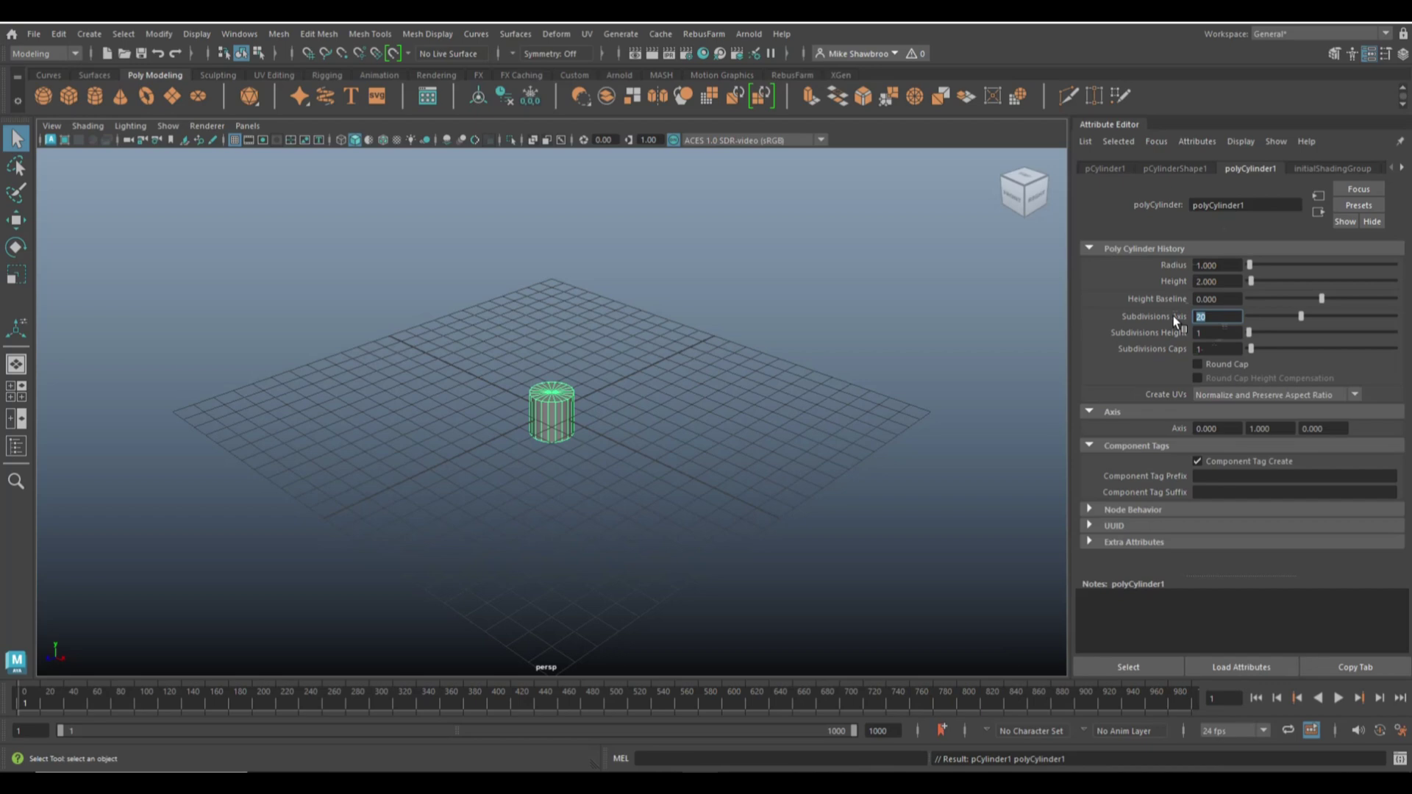
{"action": "key", "text": "Return"}
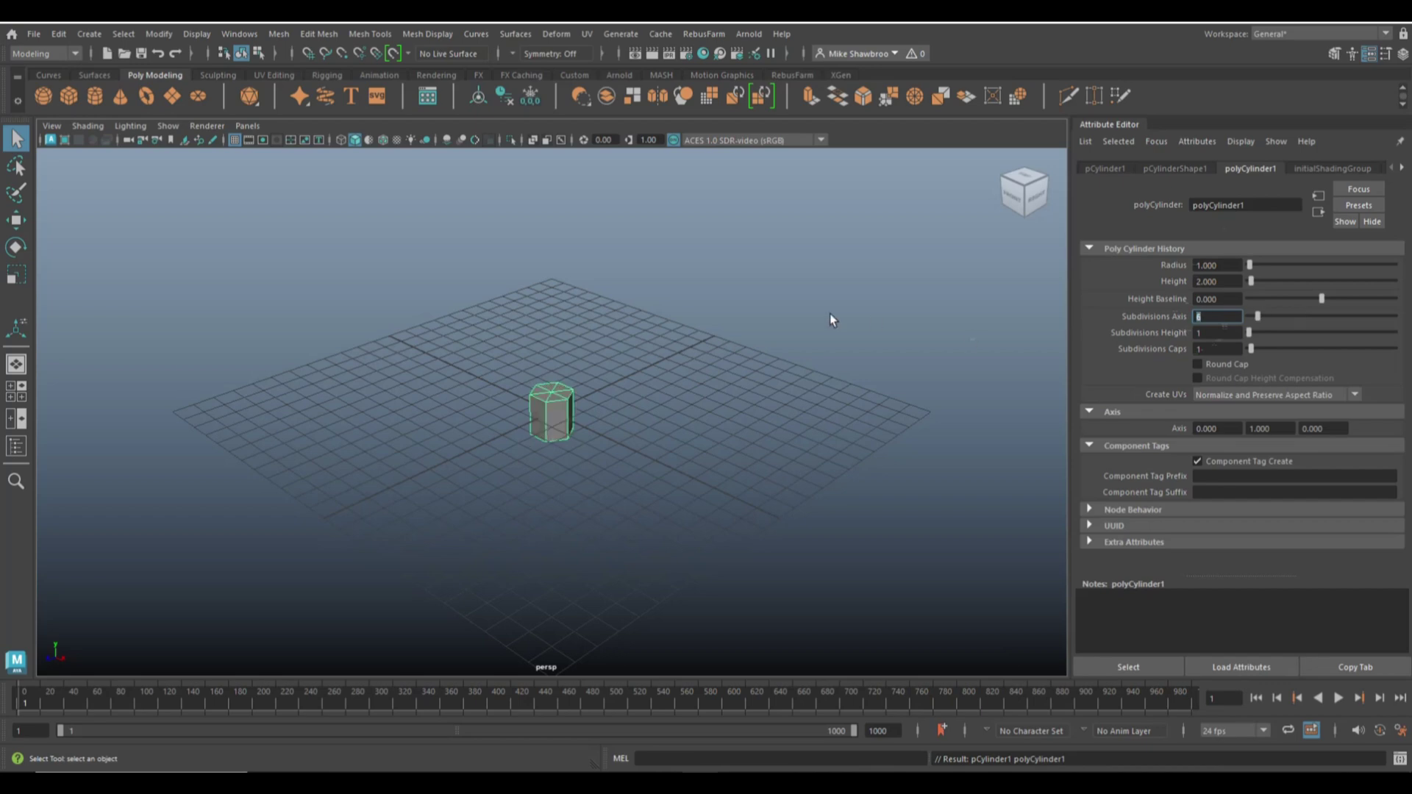
- Delete the cylinder's side and bottom faces, keeping only the hexagonal top cap
{"action": "left_click", "coordinate": [676, 439]}
{"action": "scroll", "coordinate": [660, 470], "scroll_direction": "up", "scroll_amount": 5}
{"action": "left_click_drag", "start_coordinate": [677, 498], "coordinate": [566, 419], "text": "alt"}
{"action": "left_click", "coordinate": [570, 416]}
{"action": "right_click_drag", "start_coordinate": [658, 352], "coordinate": [669, 390]}
{"action": "left_click_drag", "start_coordinate": [469, 412], "coordinate": [782, 614]}
{"action": "key", "text": "Delete"}
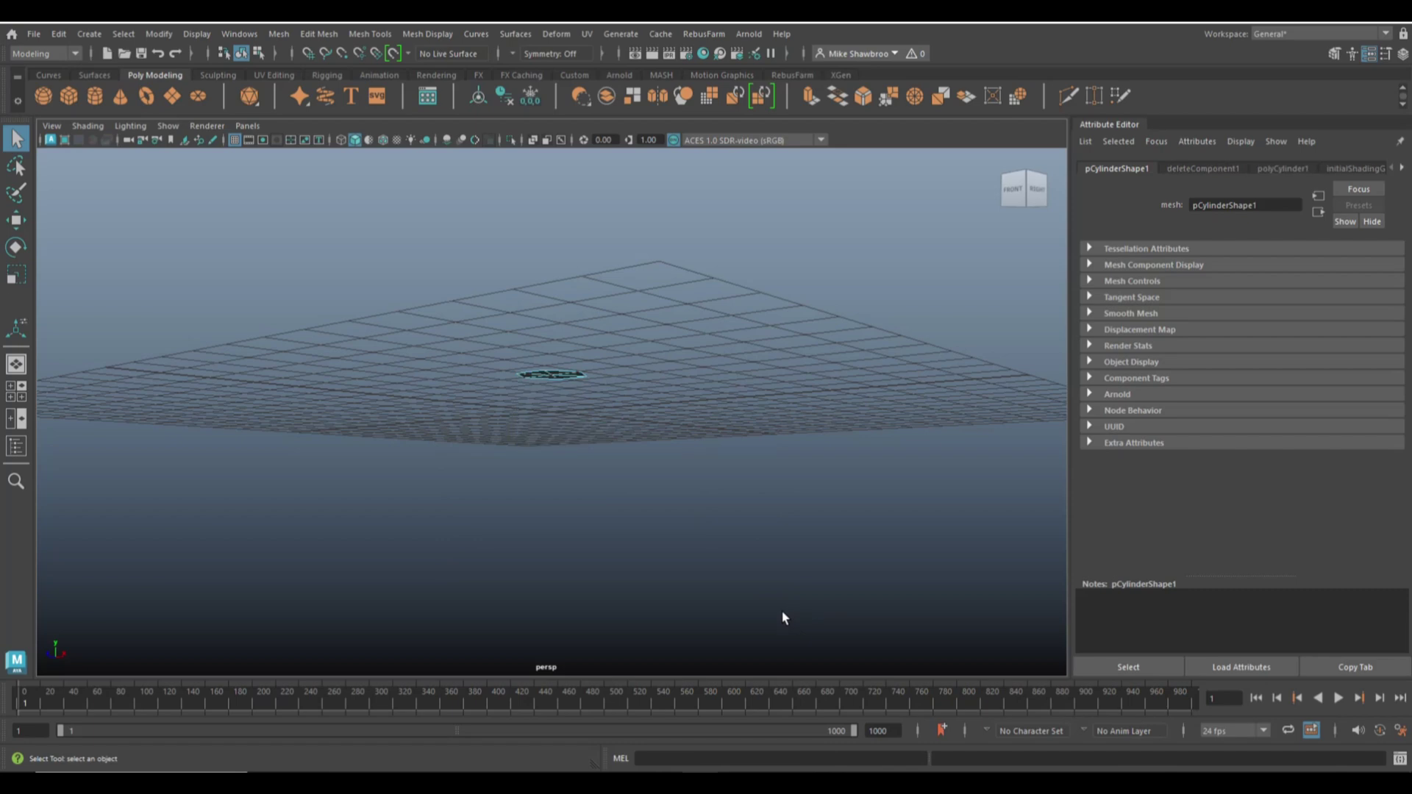
- Extrude the hexagon's outer border edges outward with an Offset of 0.6
{"action": "left_click_drag", "start_coordinate": [796, 517], "coordinate": [807, 601], "text": "alt"}
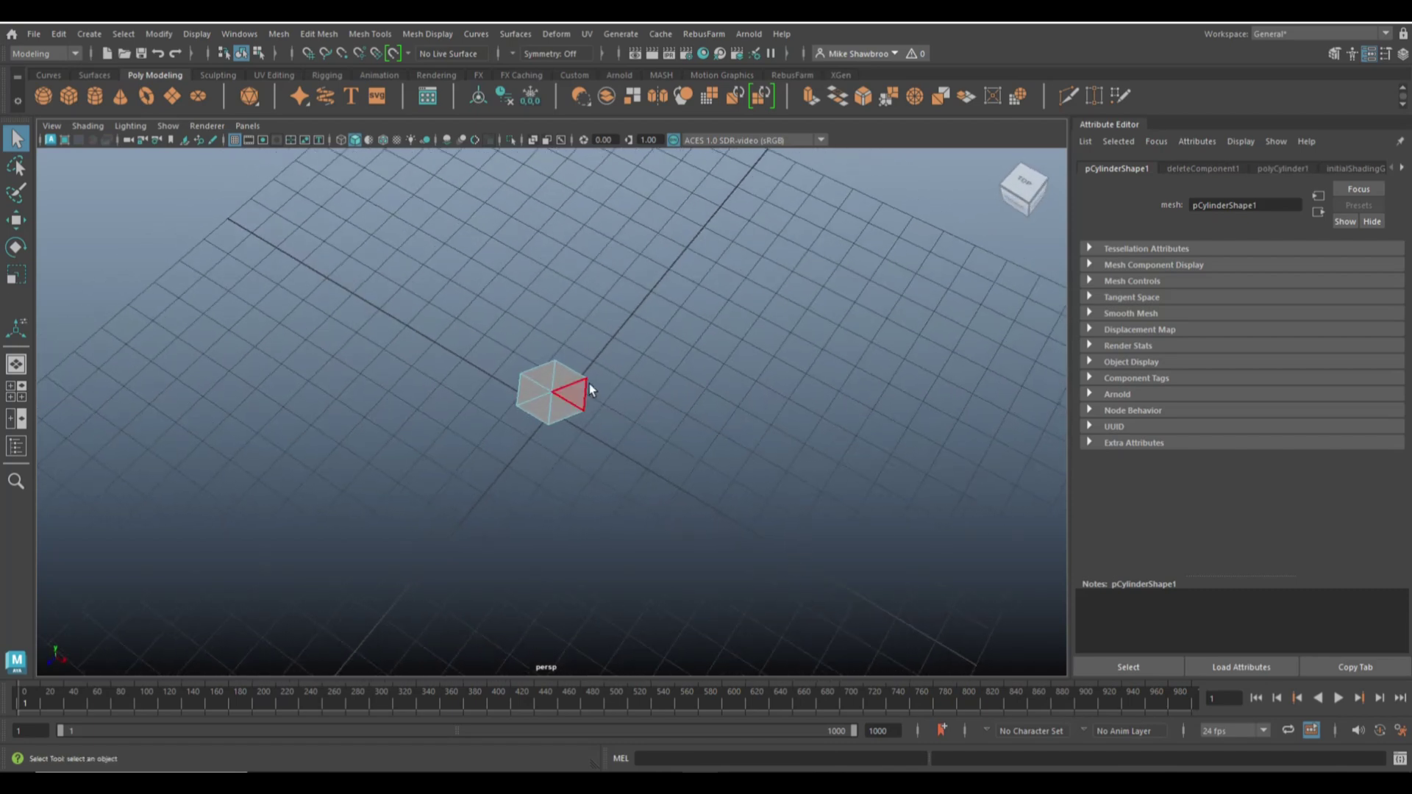
{"action": "right_click_drag", "start_coordinate": [573, 365], "coordinate": [577, 331]}
{"action": "key", "text": "ctrl+e"}
{"action": "left_click", "coordinate": [799, 325]}
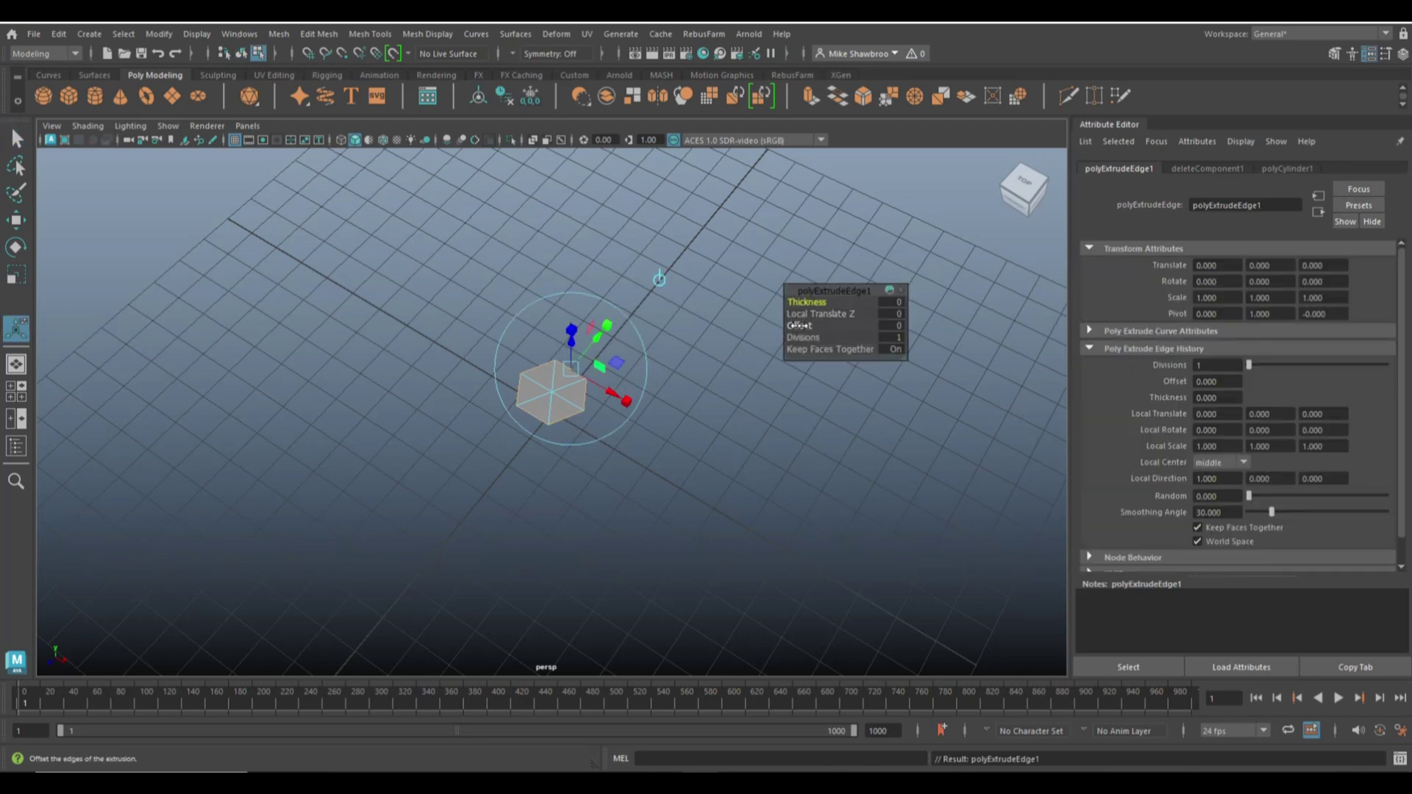
{"action": "middle_click_drag", "start_coordinate": [794, 325], "coordinate": [804, 326]}
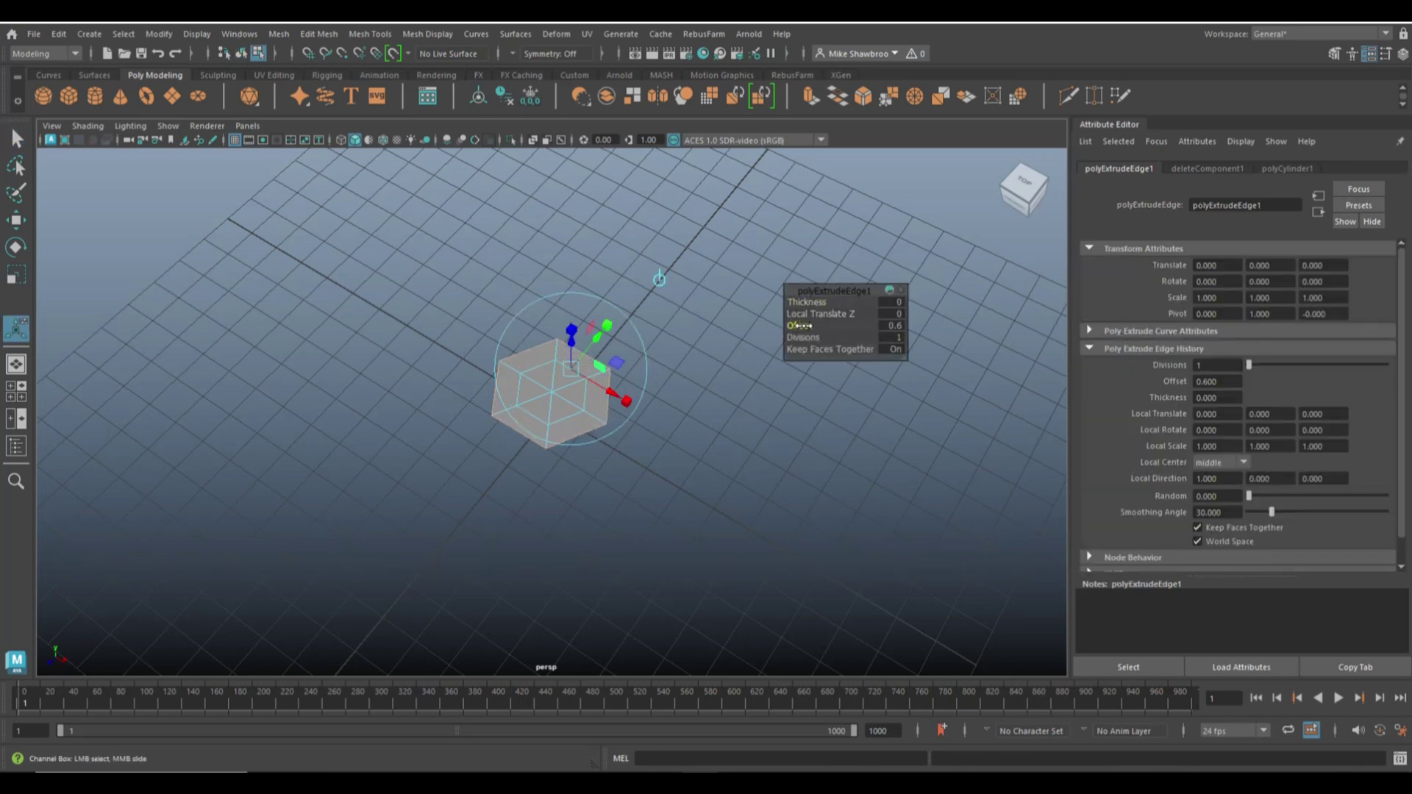
{"action": "left_click", "coordinate": [750, 488]}
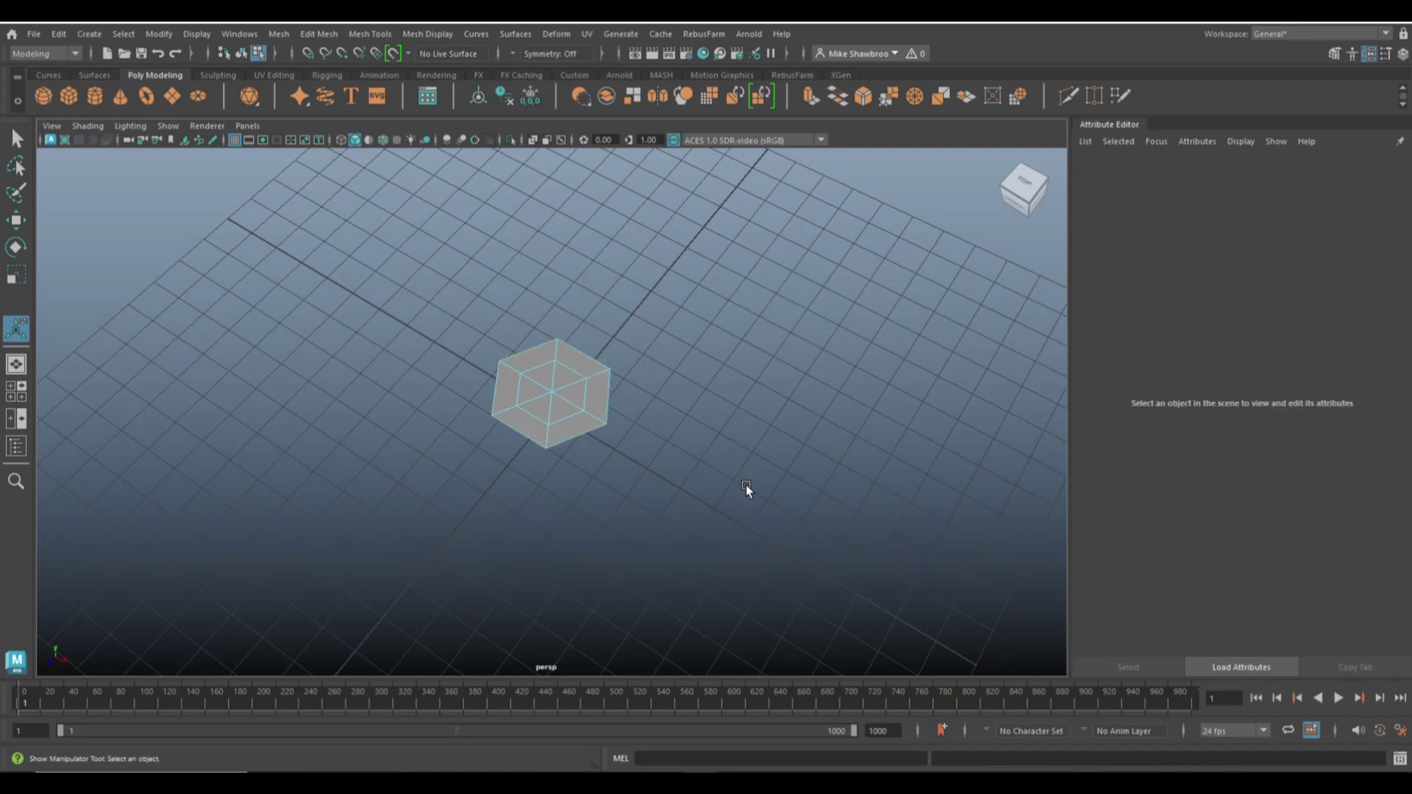
- Delete the six inner triangular faces to leave a hexagonal ring
{"action": "right_click_drag", "start_coordinate": [555, 351], "coordinate": [556, 392]}
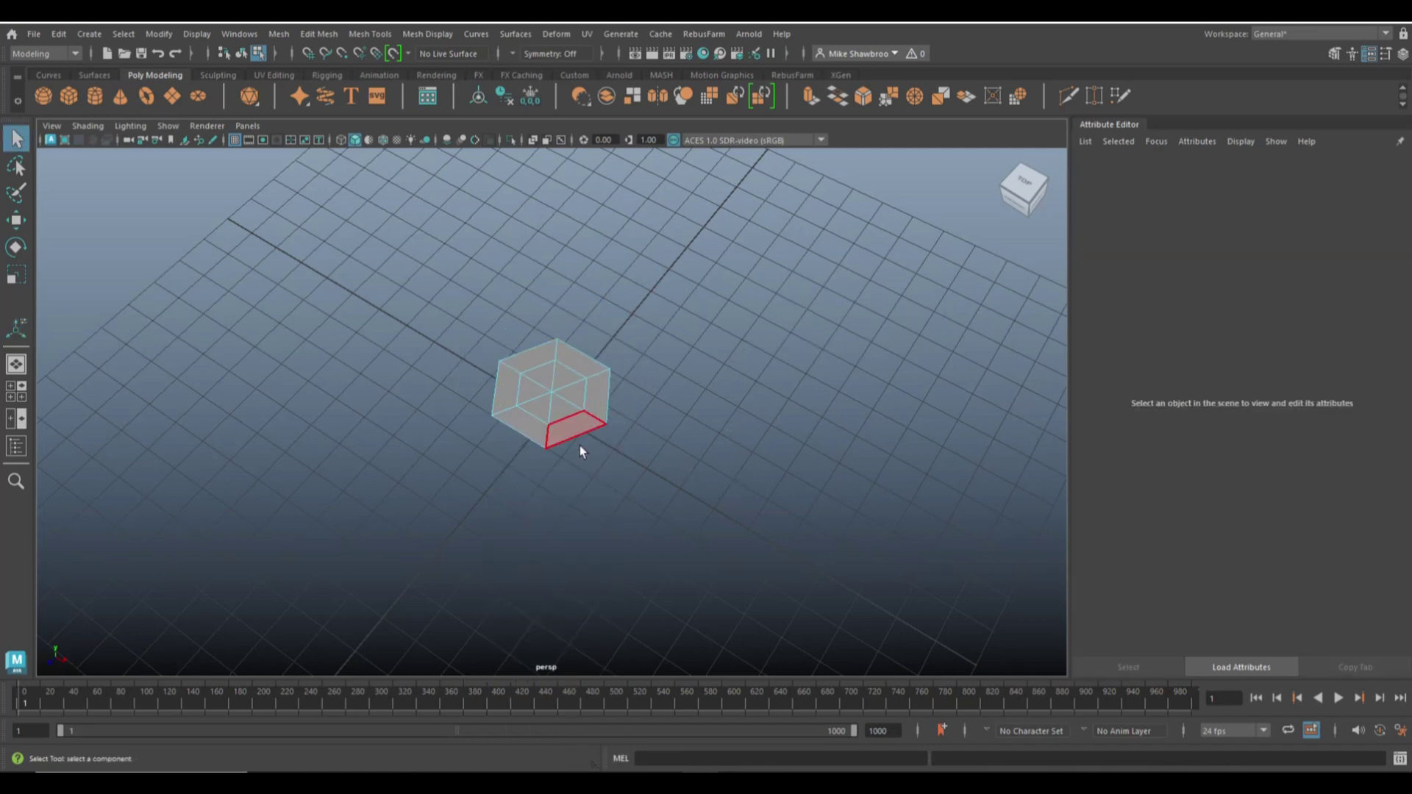
{"action": "left_click", "coordinate": [545, 396]}
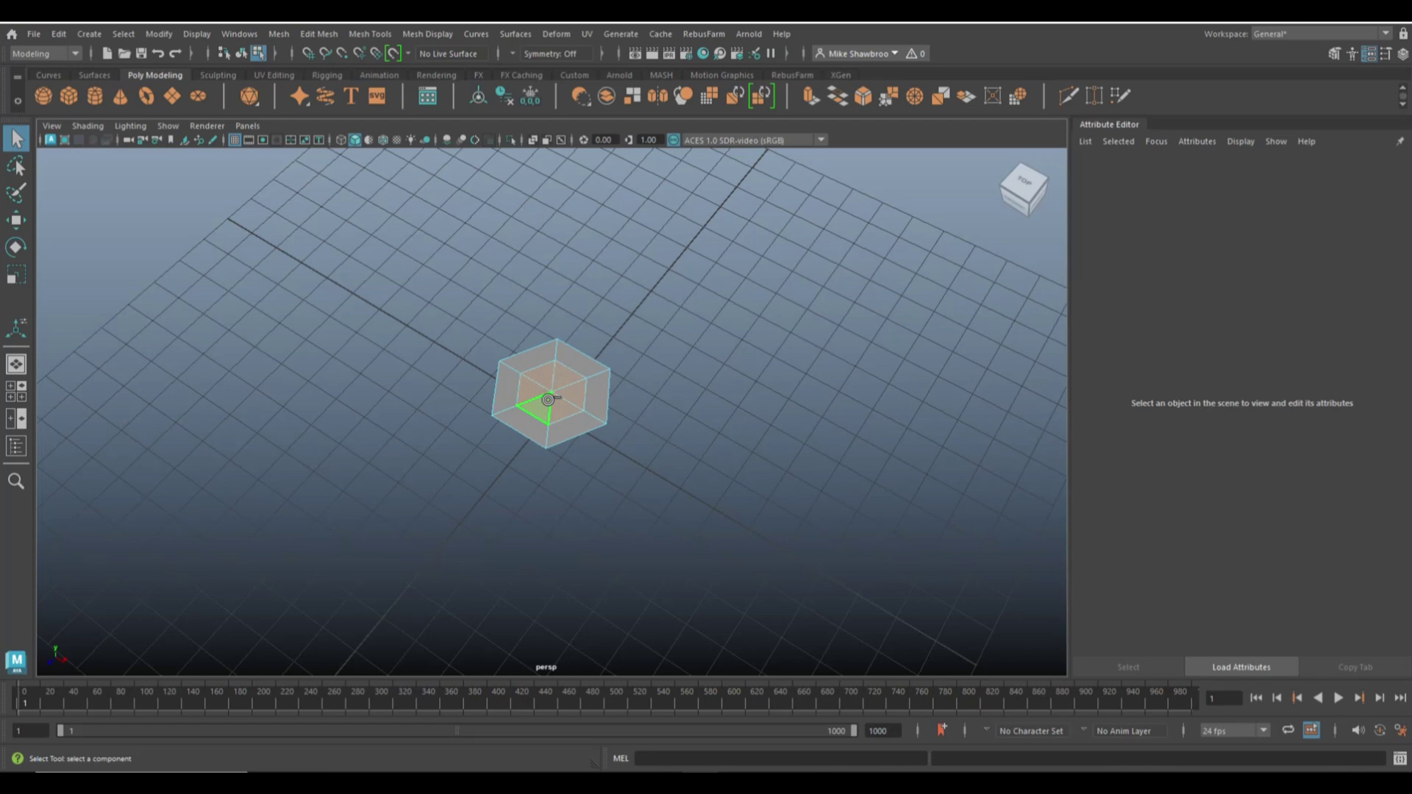
{"action": "key", "text": "Delete"}
- Extrude the whole hexagonal ring with a Thickness of 3.5
{"action": "left_click_drag", "start_coordinate": [646, 472], "coordinate": [623, 404], "text": "alt"}
{"action": "right_click_drag", "start_coordinate": [584, 356], "coordinate": [634, 335]}
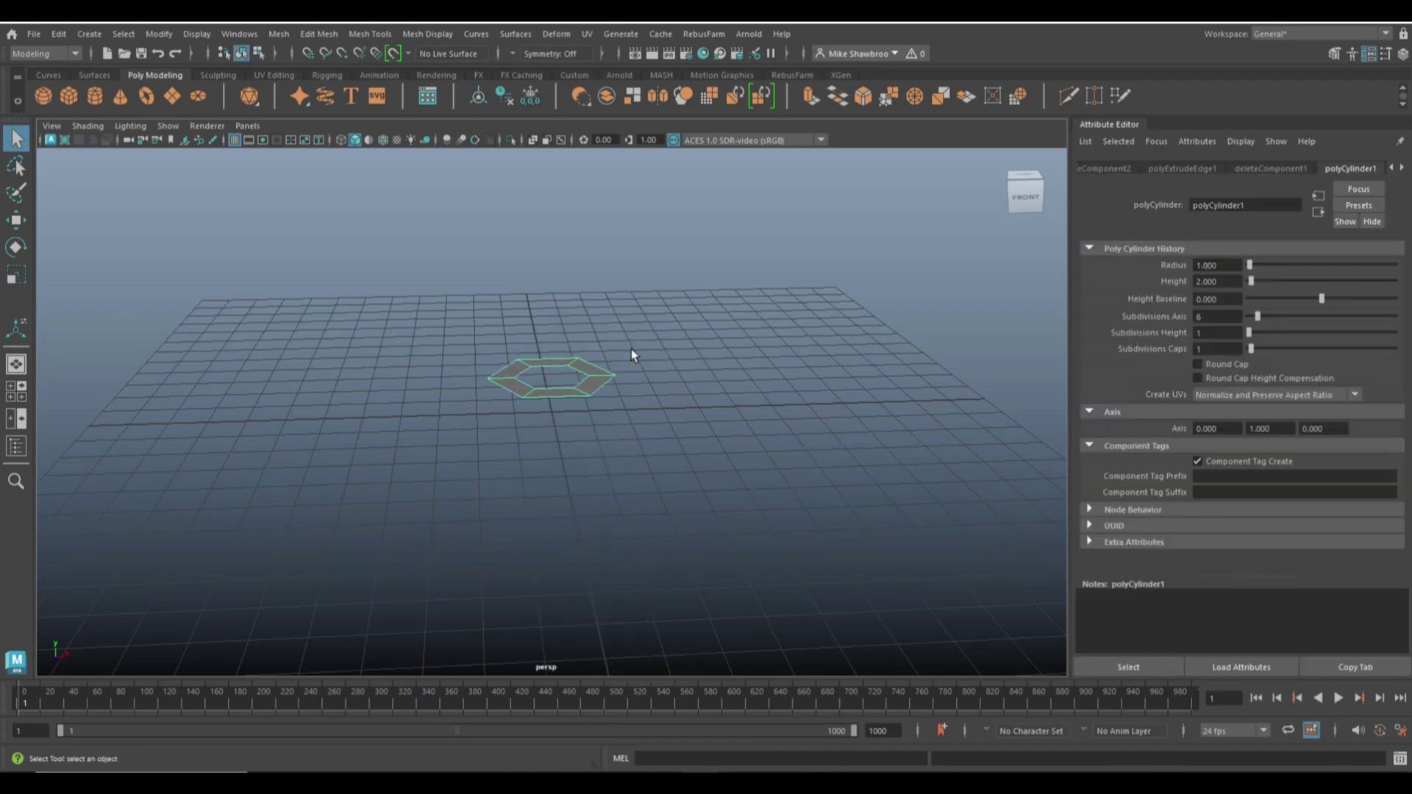
{"action": "key", "text": "ctrl+e"}
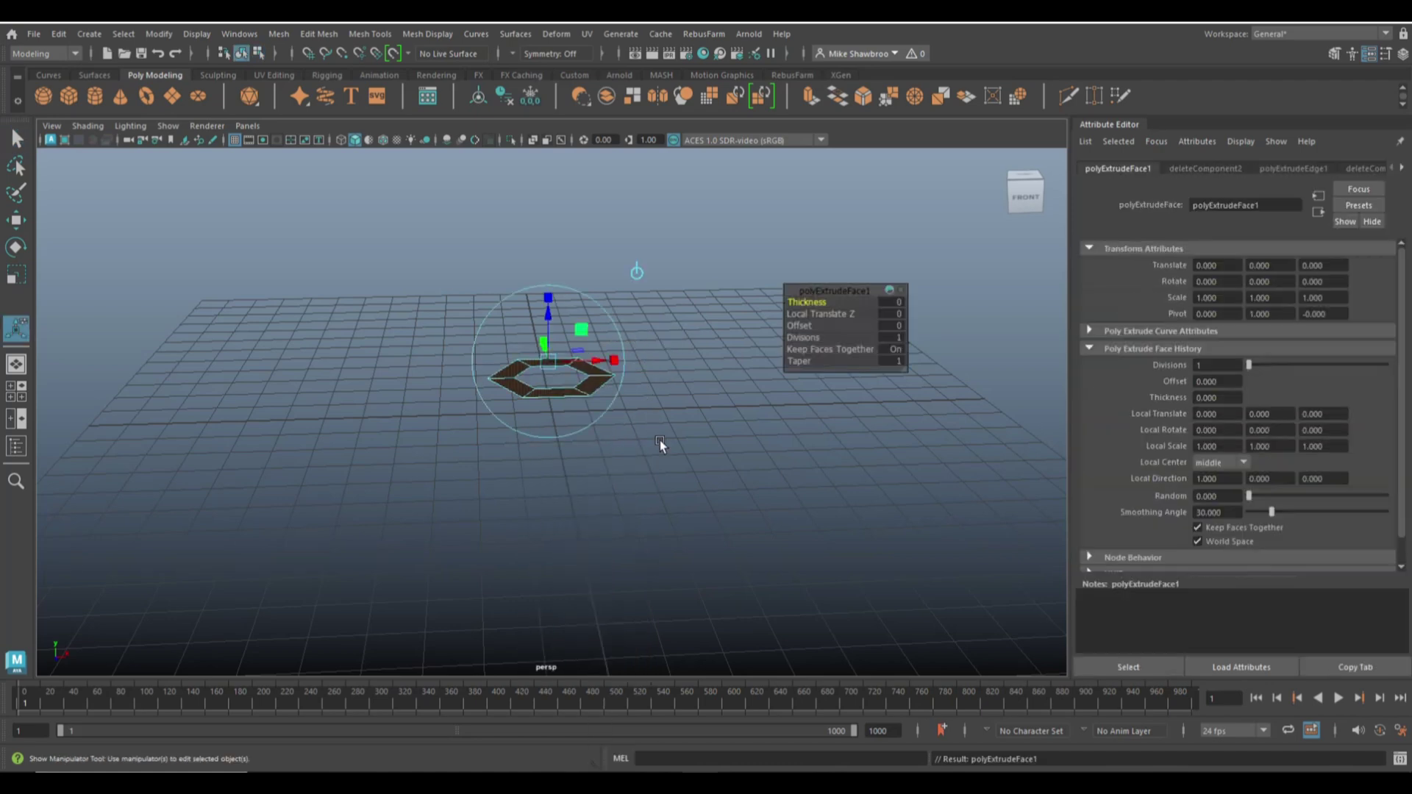
{"action": "left_click_drag", "start_coordinate": [822, 303], "coordinate": [848, 302]}
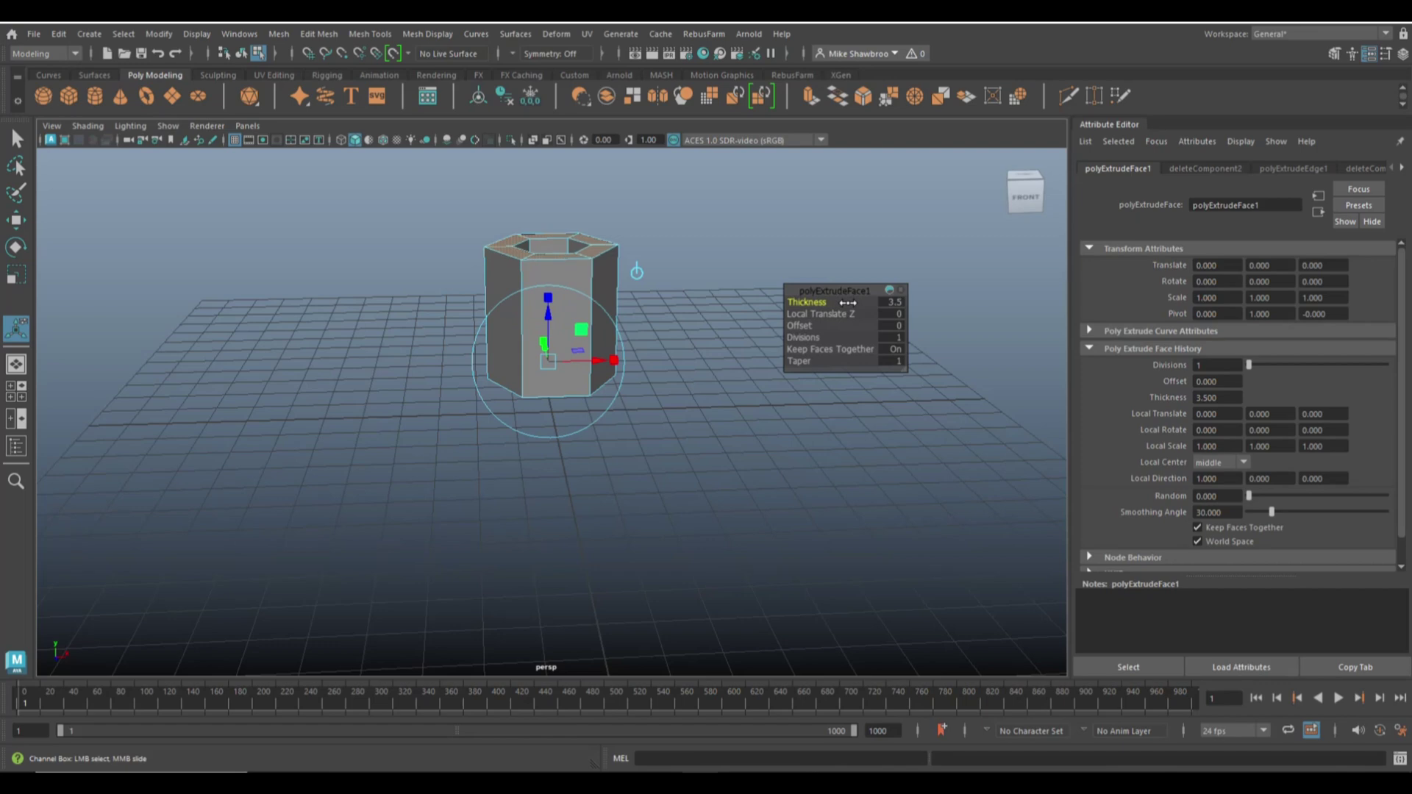
{"action": "left_click", "coordinate": [674, 451]}
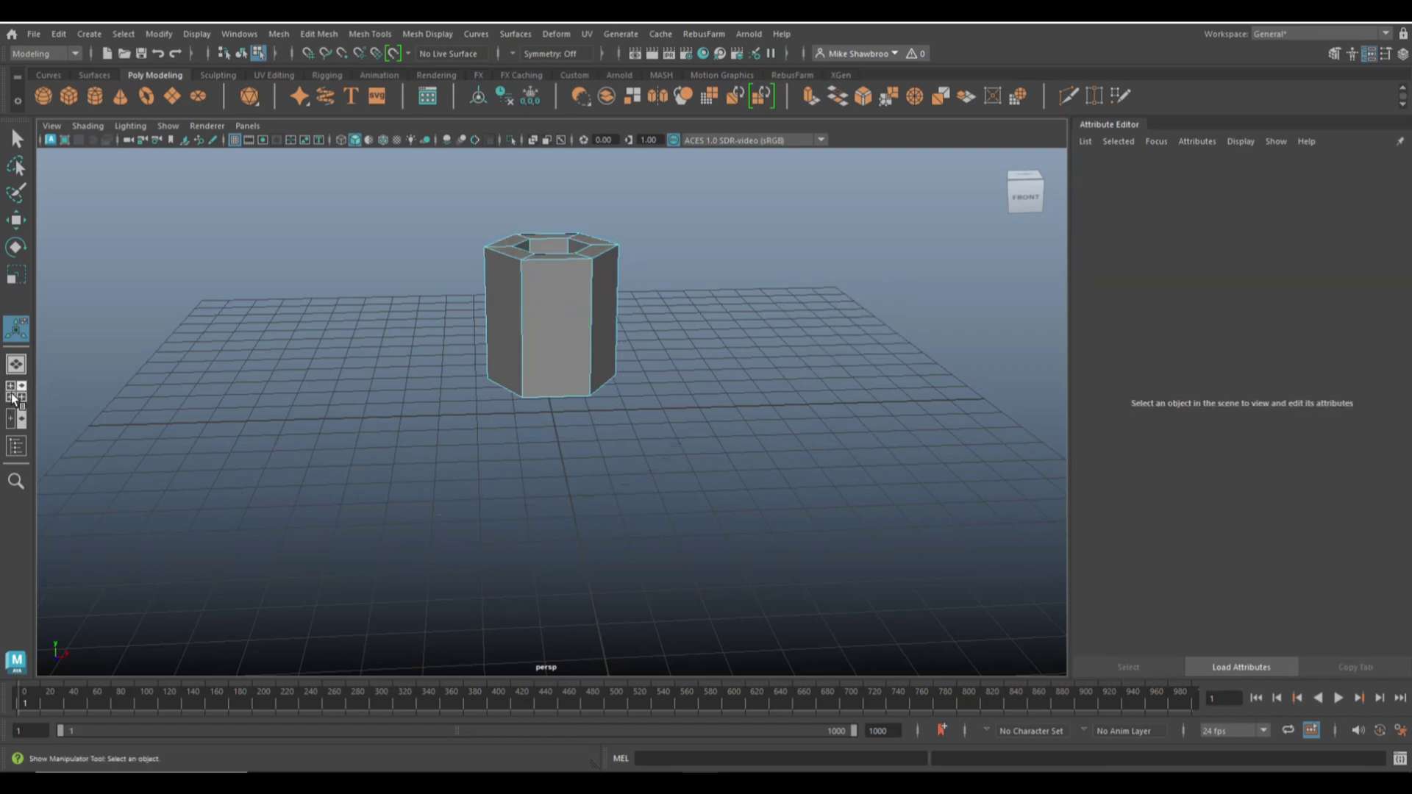
- In the top view, move the outer corner vertices on the negative X side out to about eleven grid squares from the centre
{"action": "left_click", "coordinate": [16, 391]}
{"action": "key", "text": "space"}
{"action": "right_click_drag", "start_coordinate": [476, 232], "coordinate": [375, 232]}
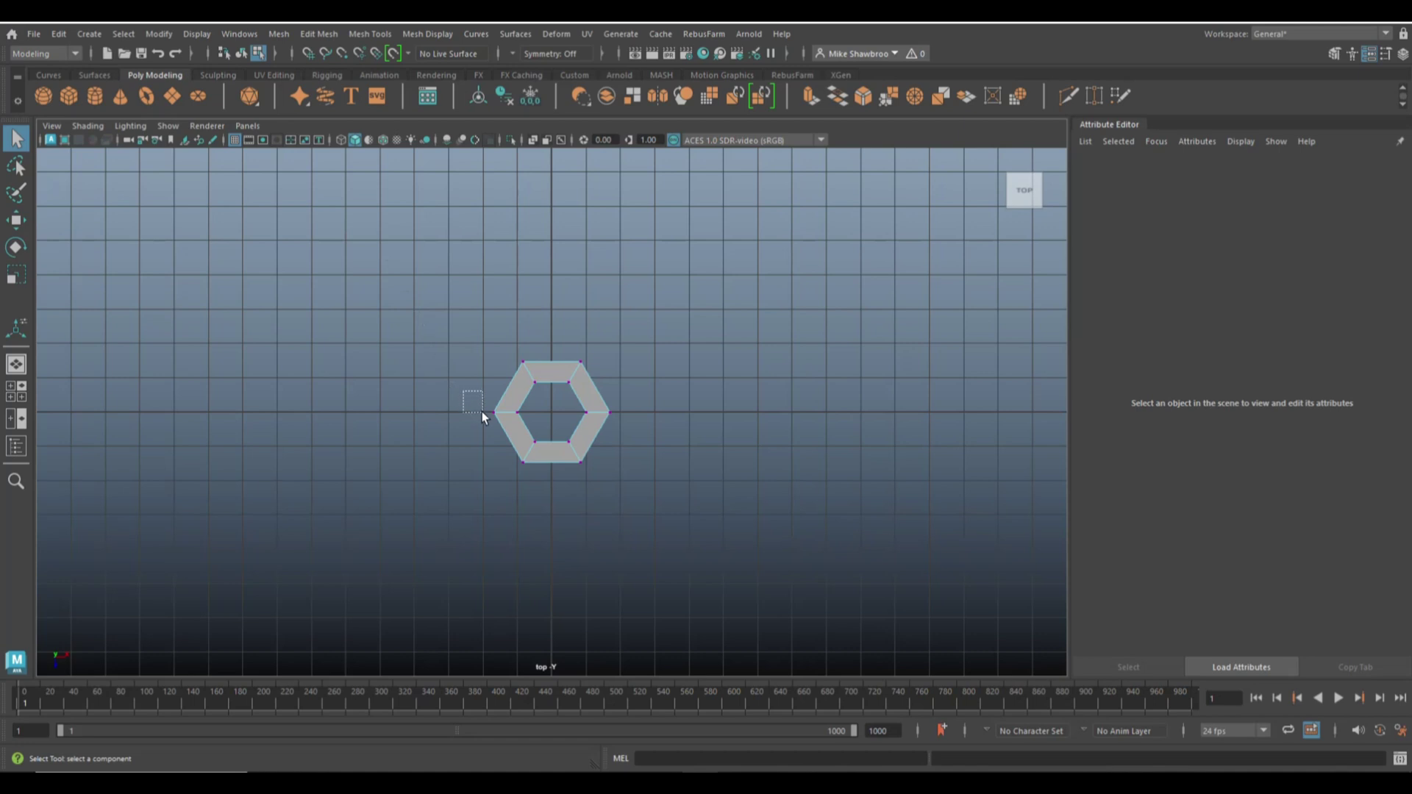
{"action": "left_click_drag", "start_coordinate": [503, 446], "coordinate": [503, 447]}
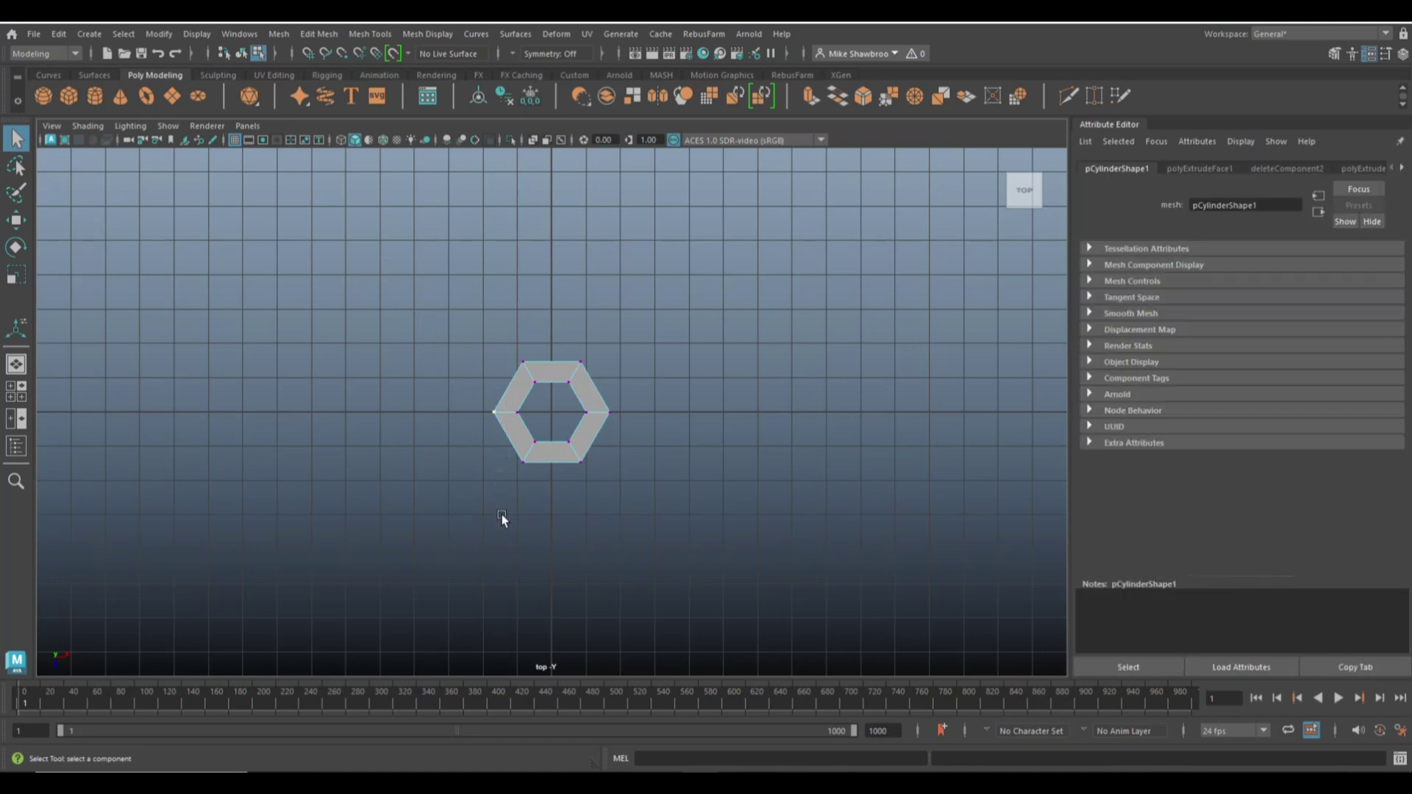
{"action": "key", "text": "w"}
{"action": "left_click_drag", "start_coordinate": [567, 412], "coordinate": [168, 416]}
- Snap the outer corner vertices on the positive X side to the grid, four squares from the centre
{"action": "left_click", "coordinate": [605, 409]}
{"action": "key", "text": "x"}
{"action": "left_click_drag", "start_coordinate": [687, 413], "coordinate": [695, 415]}
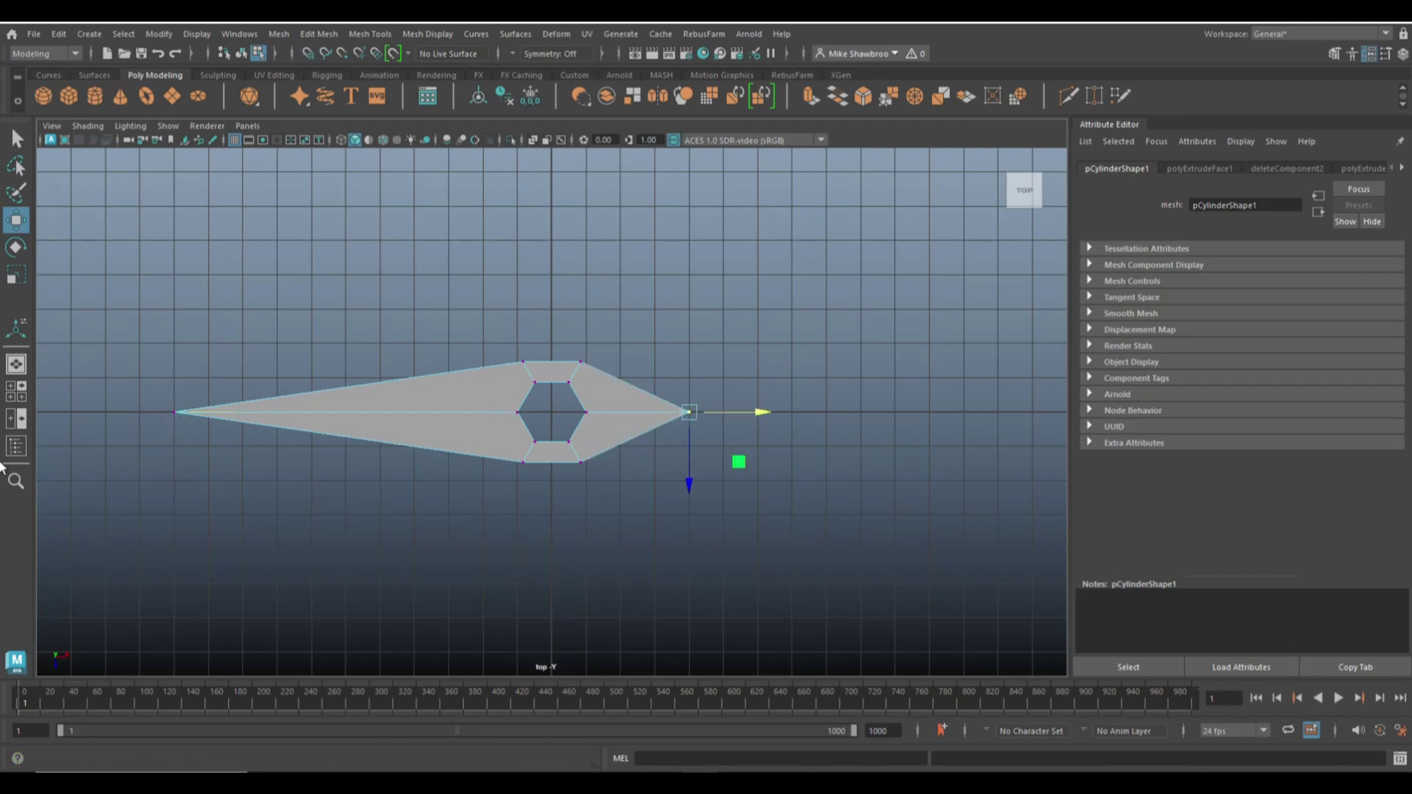
- In the perspective view, scale the long tip's end vertices vertically to more than twice their spacing, flaring the blade
{"action": "left_click", "coordinate": [17, 391]}
{"action": "key", "text": "space"}
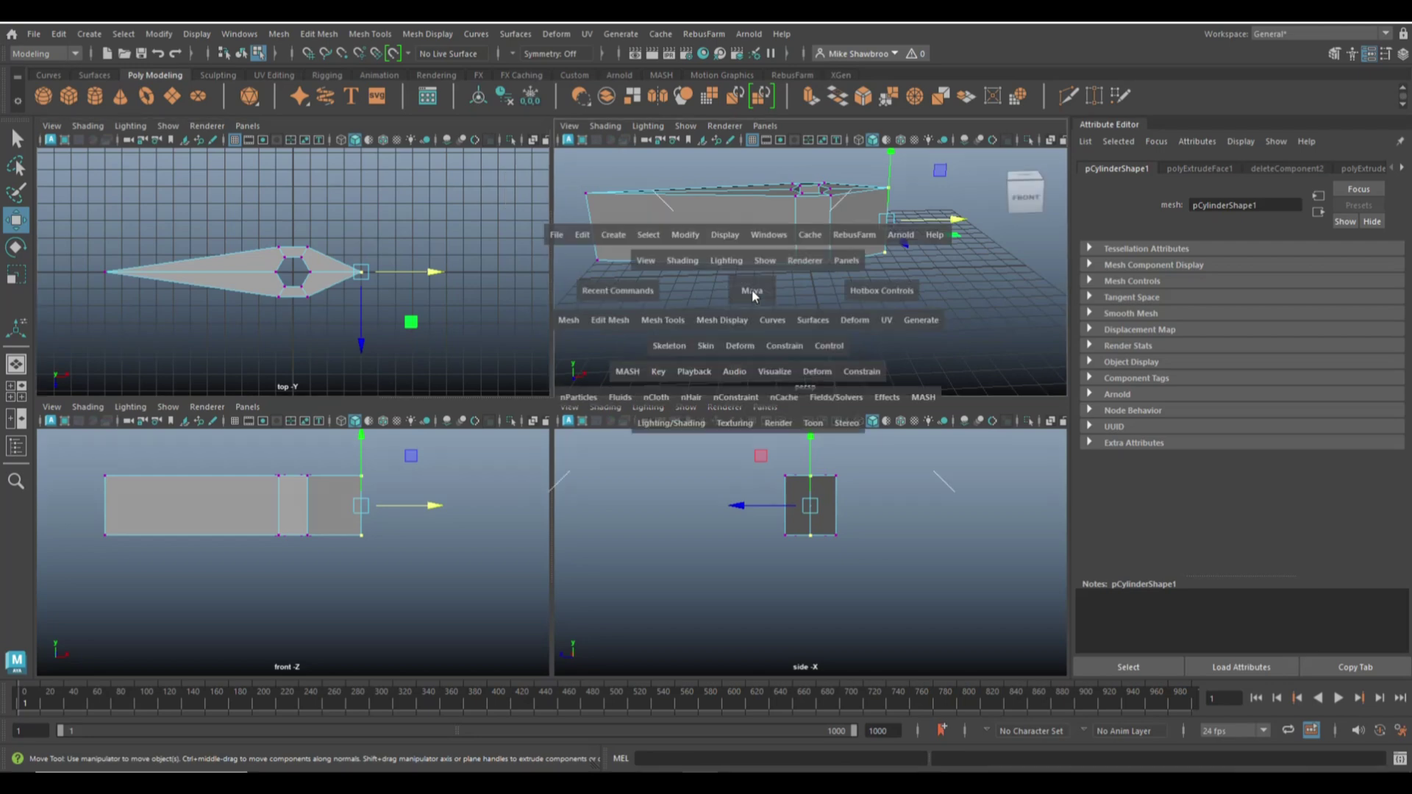
{"action": "left_click_drag", "start_coordinate": [794, 337], "coordinate": [810, 365], "text": "alt"}
{"action": "middle_click_drag", "start_coordinate": [739, 385], "coordinate": [923, 394], "text": "alt"}
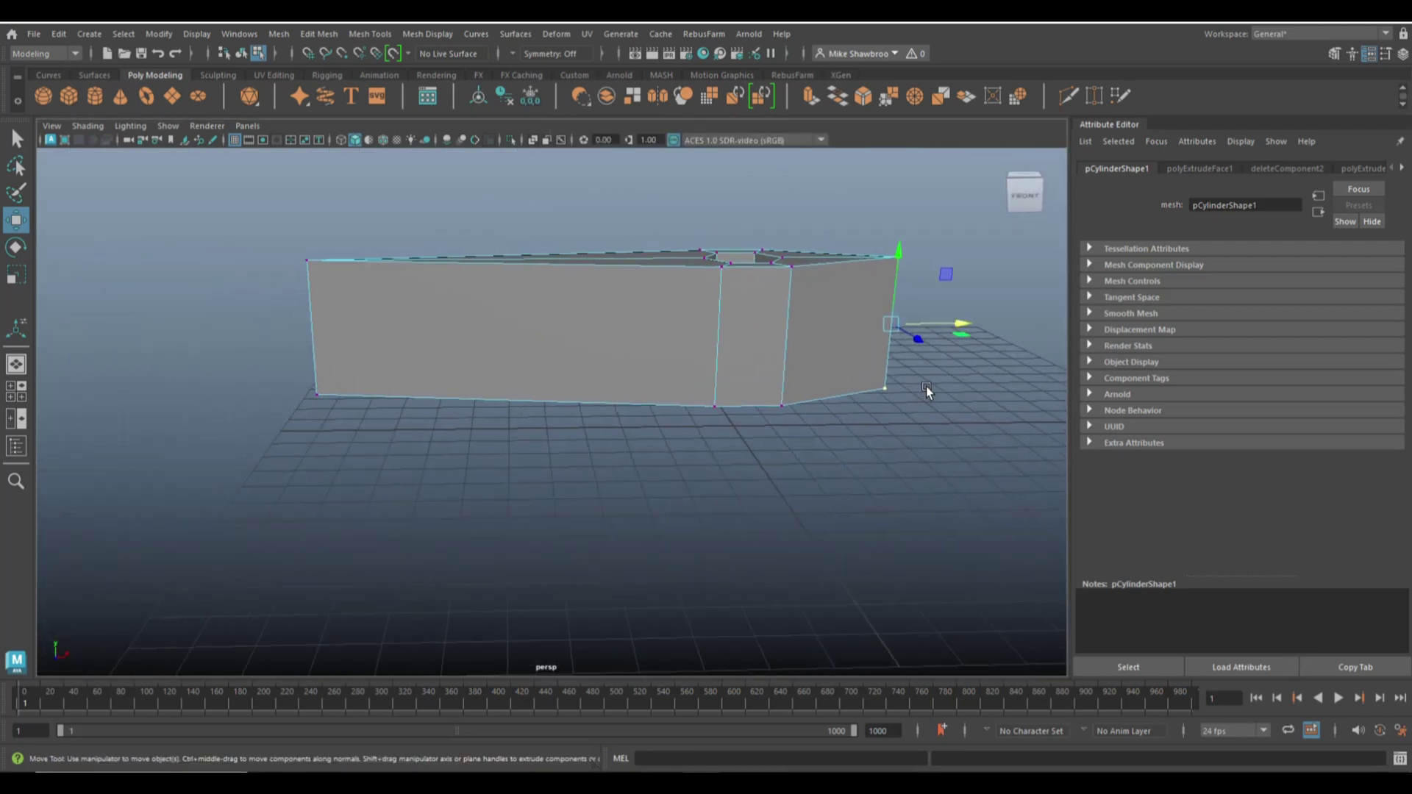
{"action": "left_click_drag", "start_coordinate": [261, 232], "coordinate": [356, 553]}
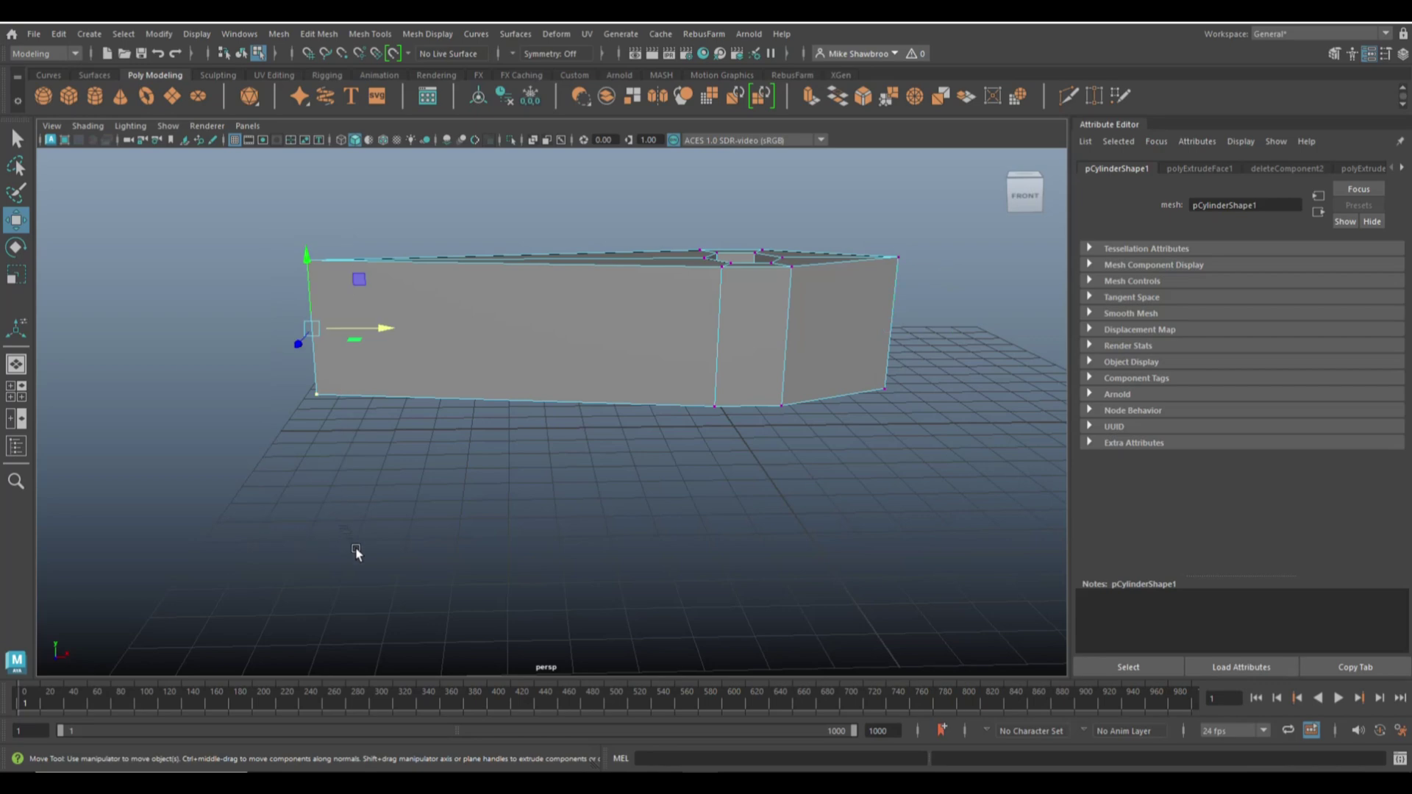
{"action": "key", "text": "r"}
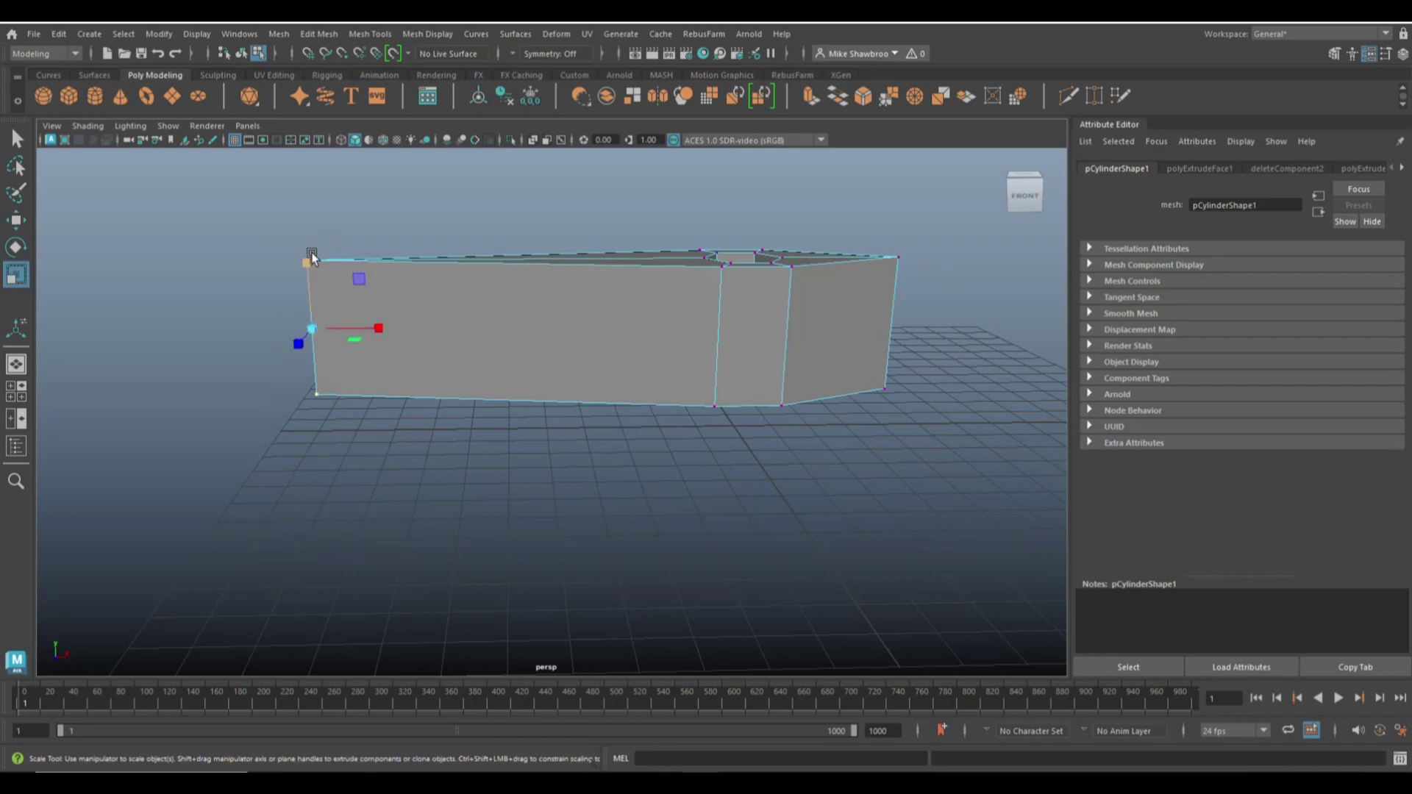
{"action": "left_click_drag", "start_coordinate": [308, 257], "coordinate": [312, 171]}
{"action": "mouse_move", "coordinate": [544, 448]}
{"action": "left_mouse_down", "text": "alt"}
{"action": "mouse_move", "coordinate": [576, 476]}
{"action": "mouse_move", "coordinate": [678, 495]}
{"action": "mouse_move", "coordinate": [532, 466]}
{"action": "left_mouse_up", "text": "alt"}
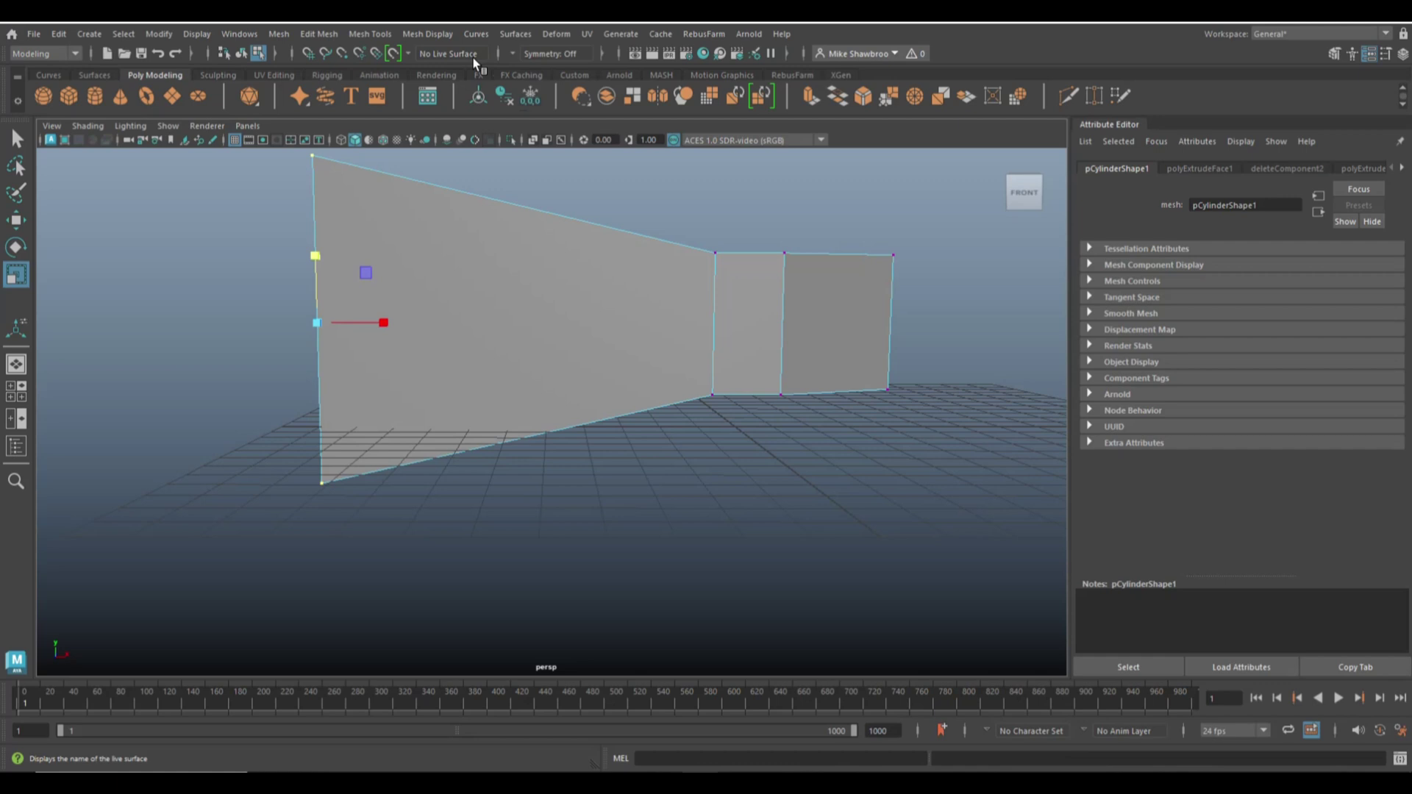
- Insert seven evenly spaced horizontal edge loops around the outer walls with Number of edge loops set to 1, halving each section in turn
{"action": "left_click", "coordinate": [370, 34]}
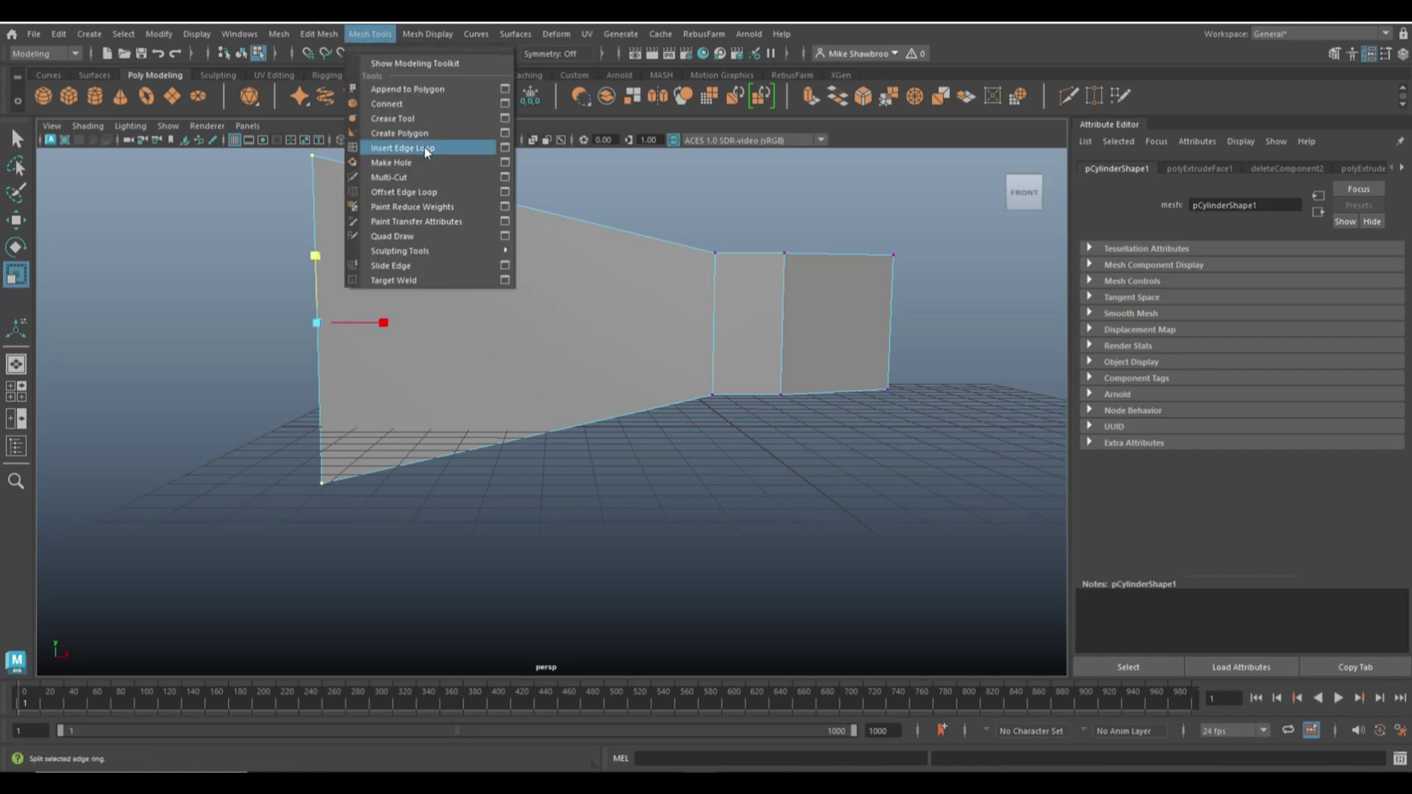
{"action": "left_click", "coordinate": [504, 148]}
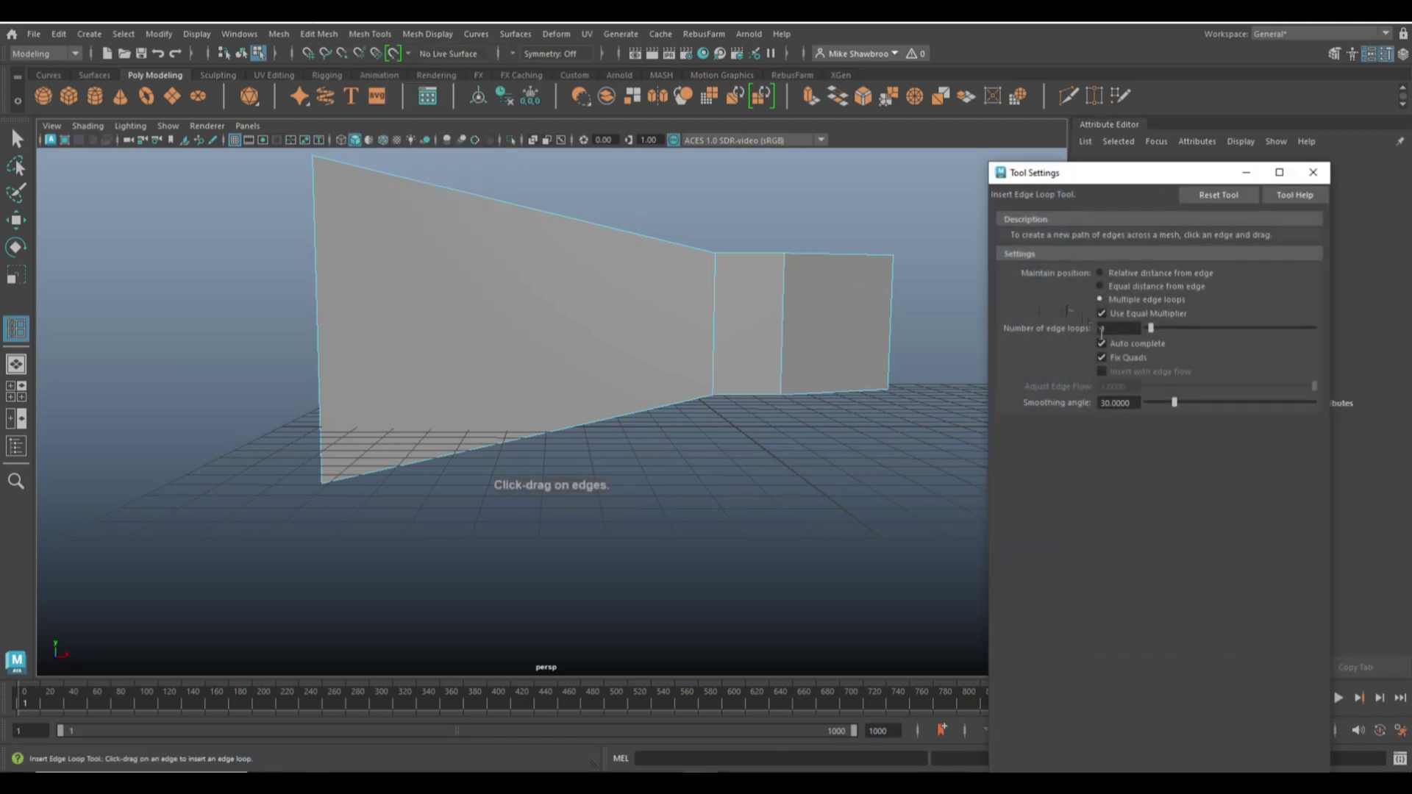
{"action": "left_click_drag", "start_coordinate": [1118, 330], "coordinate": [1064, 335]}
{"action": "left_click", "coordinate": [320, 325]}
{"action": "left_click", "coordinate": [318, 281]}
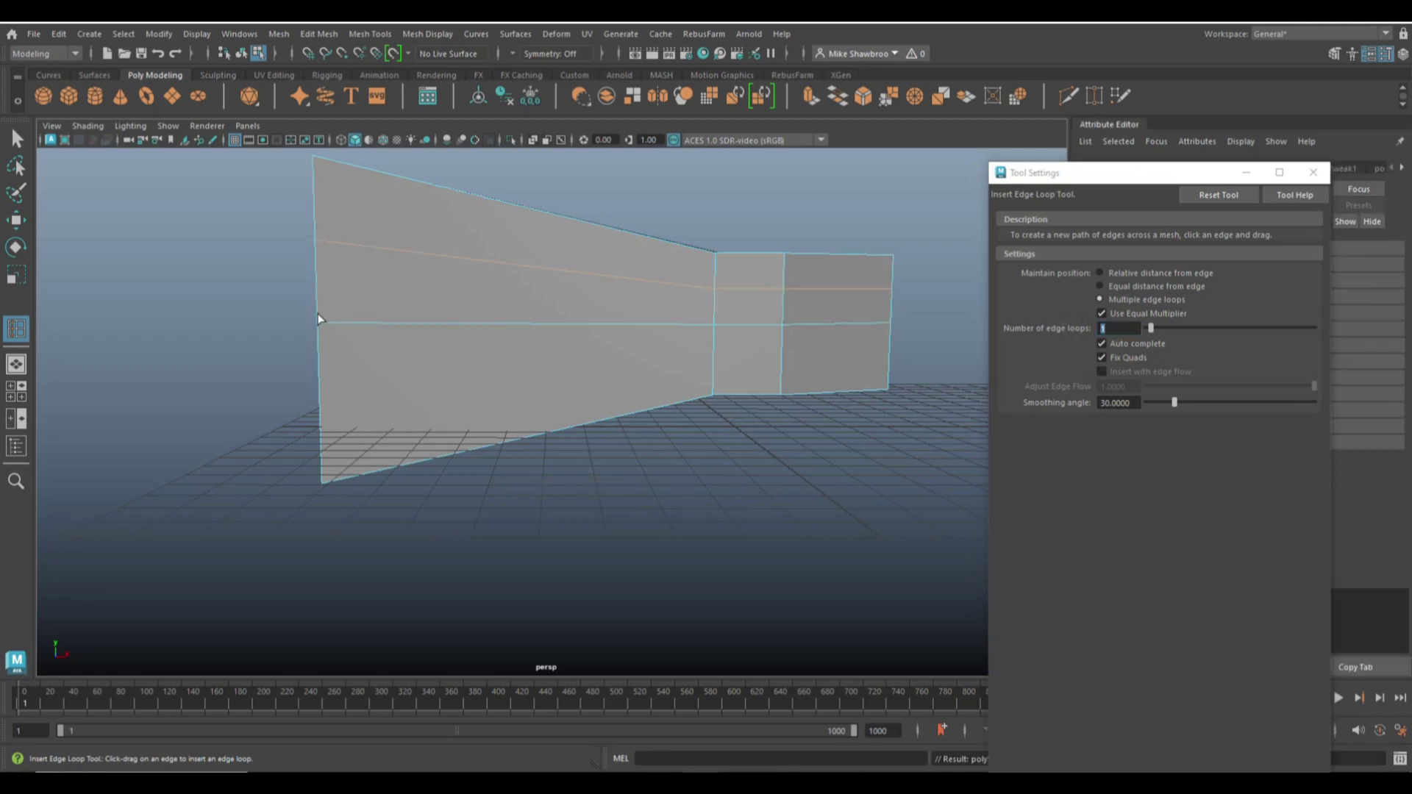
{"action": "left_click", "coordinate": [317, 380]}
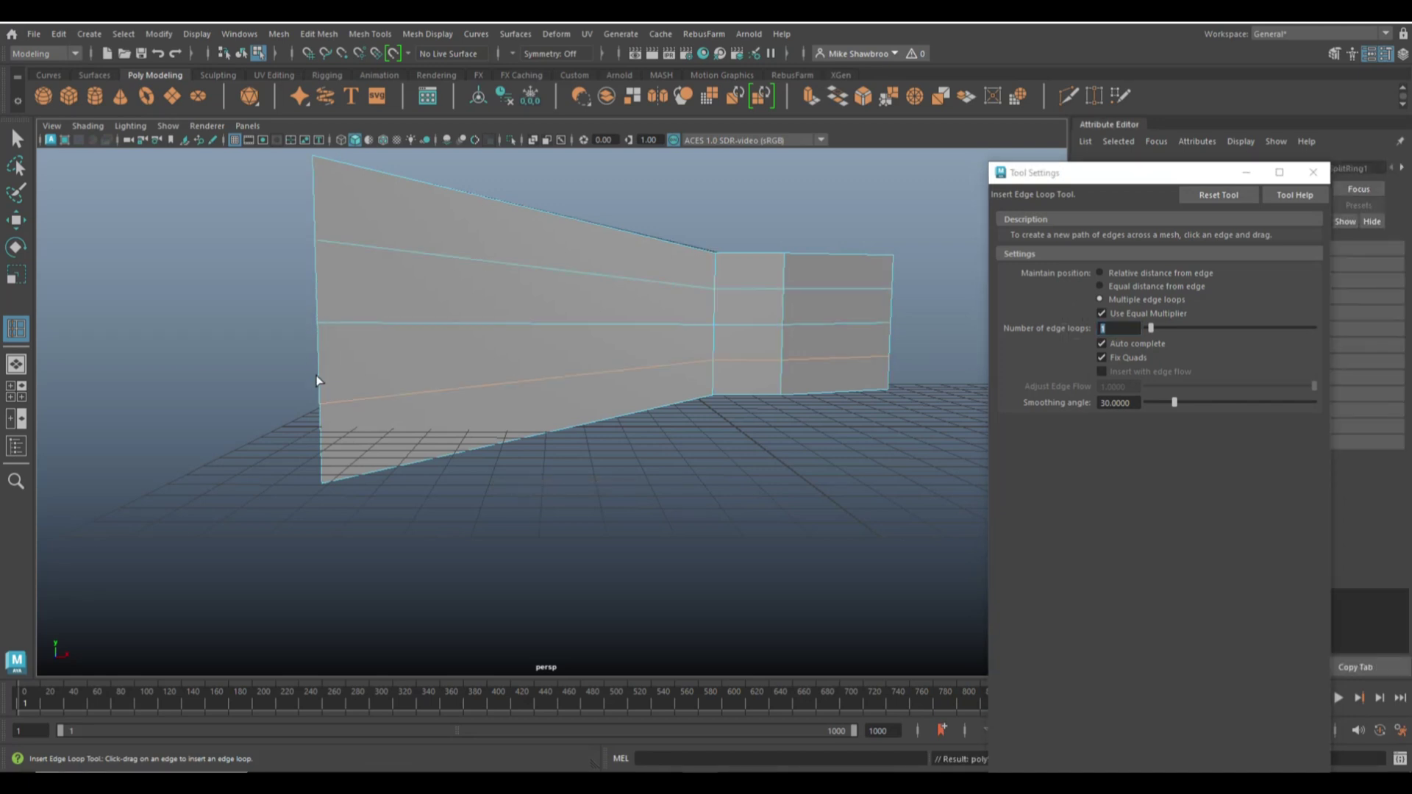
{"action": "left_click", "coordinate": [325, 424]}
{"action": "left_click", "coordinate": [320, 363]}
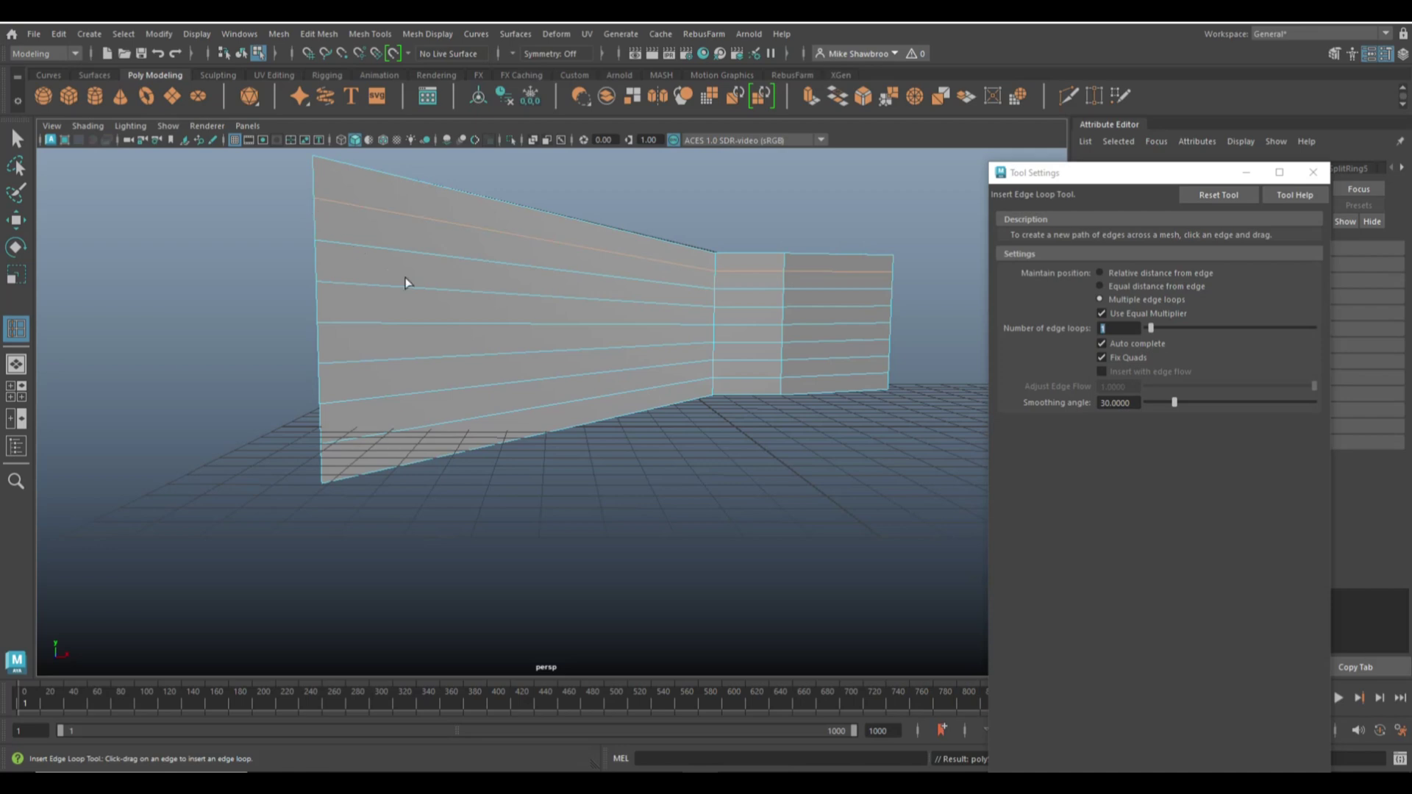
{"action": "left_click", "coordinate": [1312, 172]}
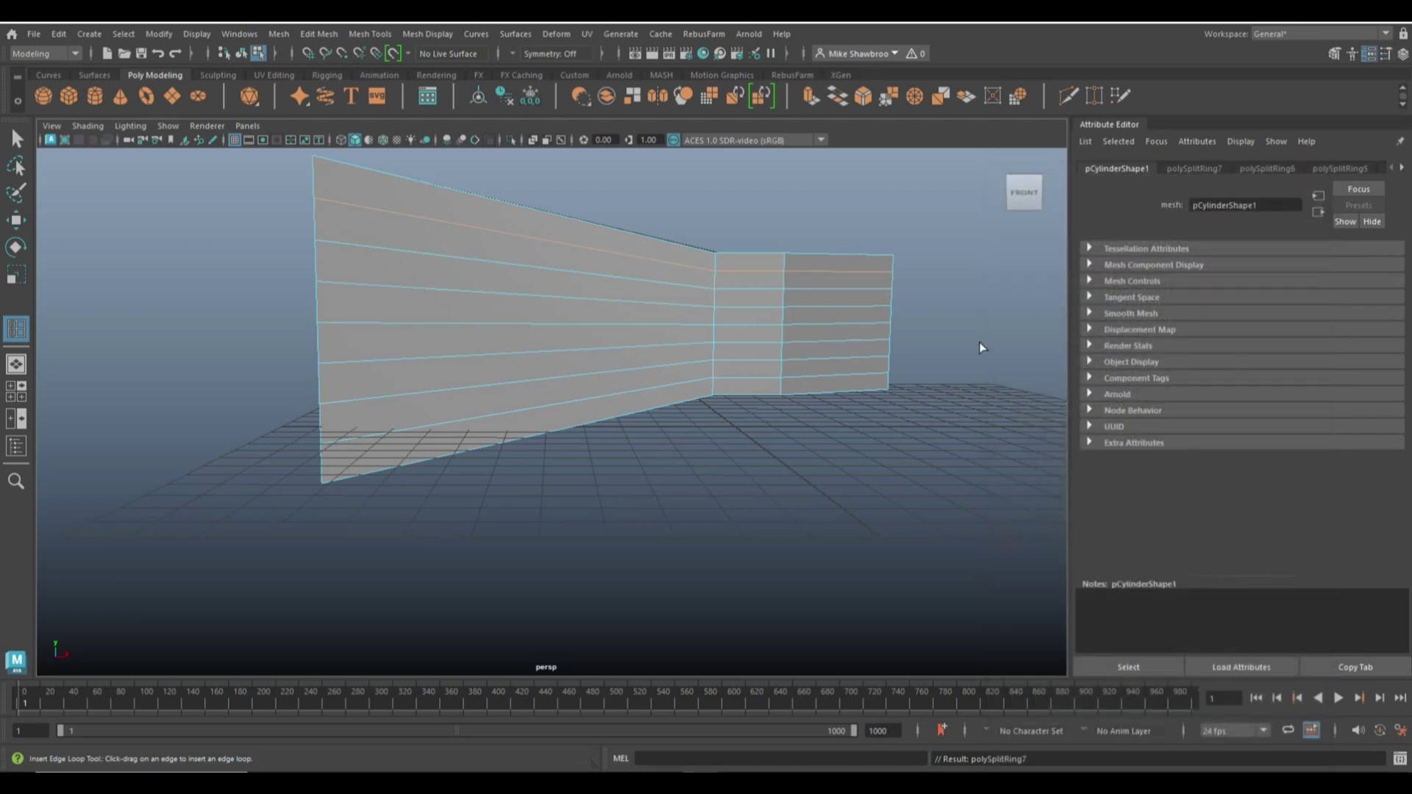
- In the front view, move progressively smaller centred groups of blade-edge vertices outward along X to form a convex cutting edge
{"action": "key", "text": "space"}
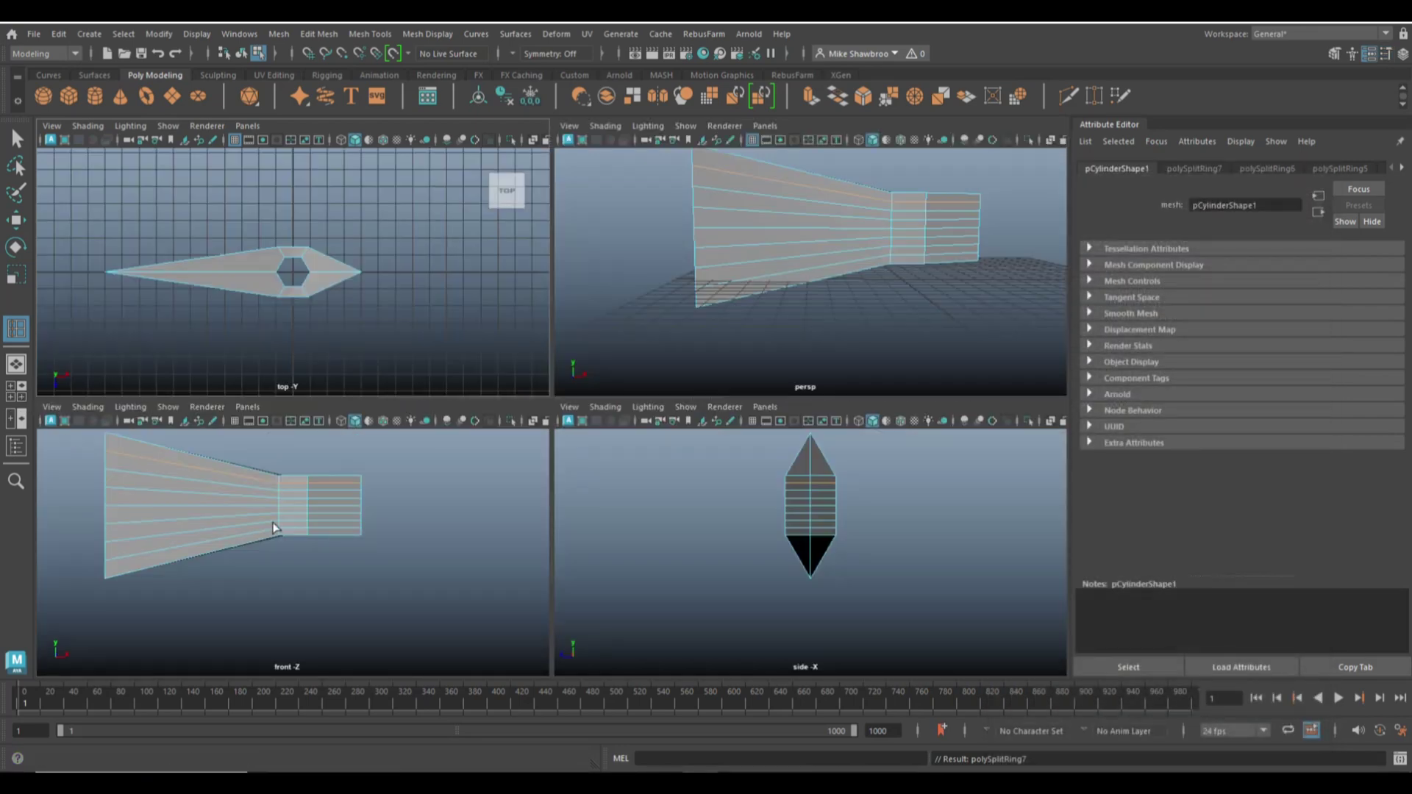
{"action": "key", "text": "space"}
{"action": "right_click_drag", "start_coordinate": [395, 350], "coordinate": [324, 354]}
{"action": "left_click_drag", "start_coordinate": [141, 192], "coordinate": [192, 435]}
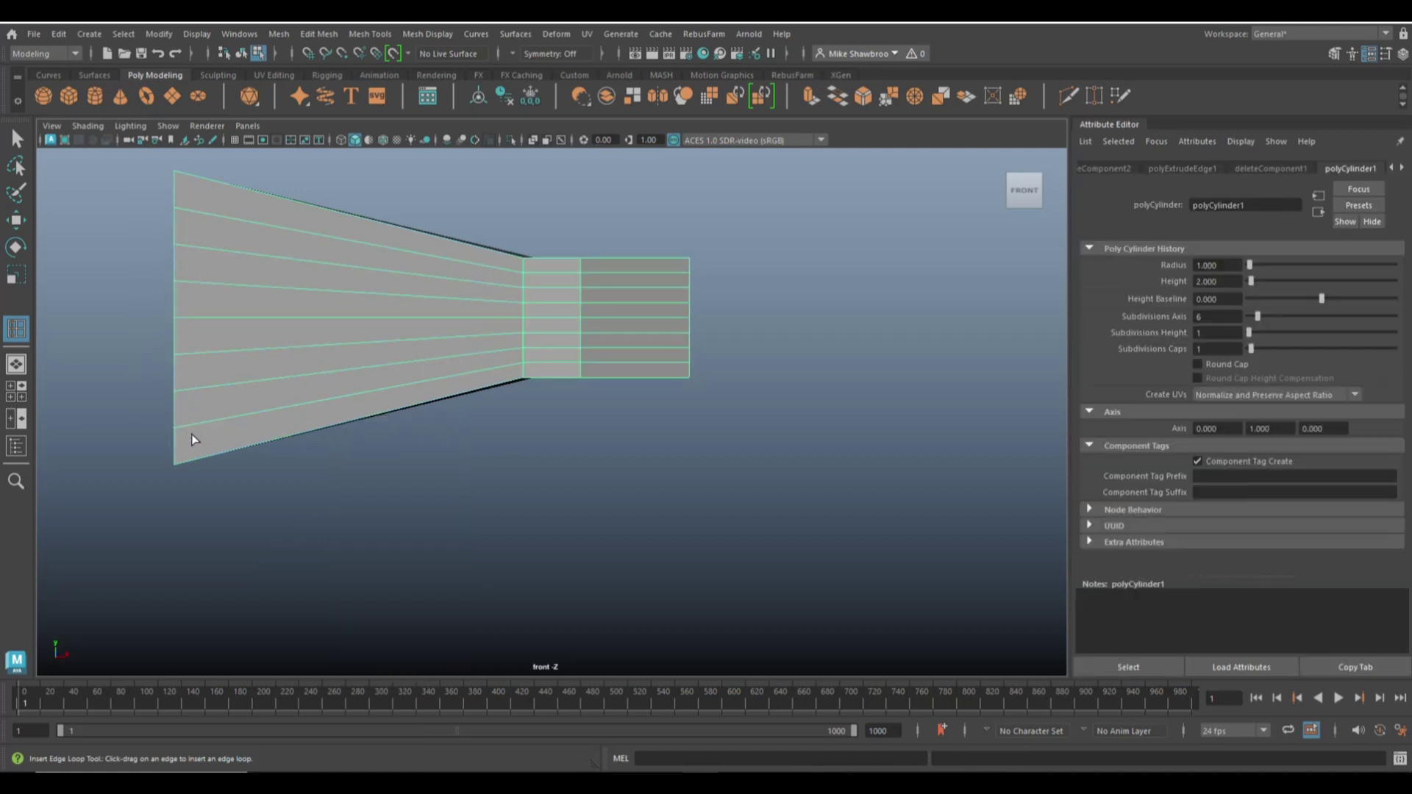
{"action": "key", "text": "q"}
{"action": "right_click_drag", "start_coordinate": [206, 236], "coordinate": [141, 237]}
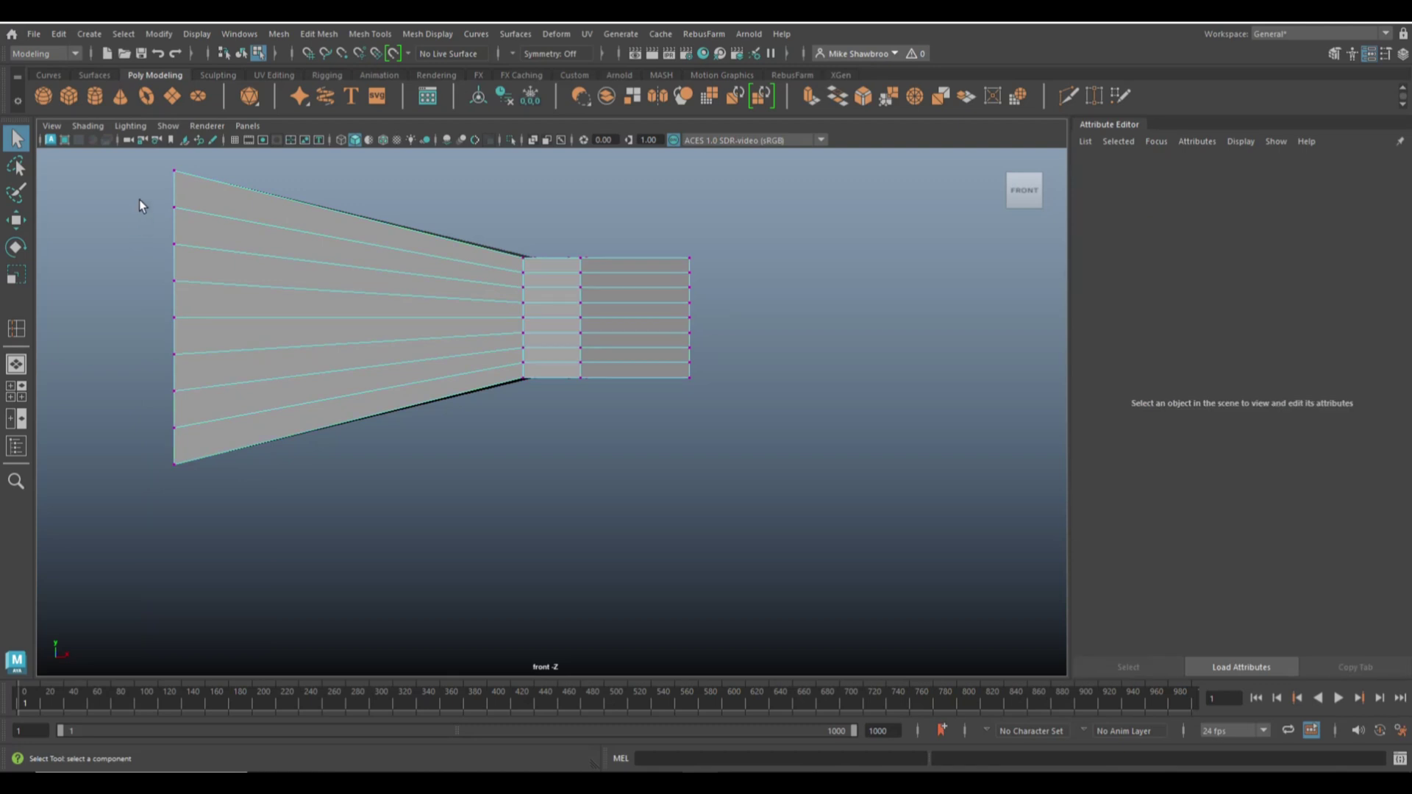
{"action": "left_click_drag", "start_coordinate": [181, 279], "coordinate": [196, 442]}
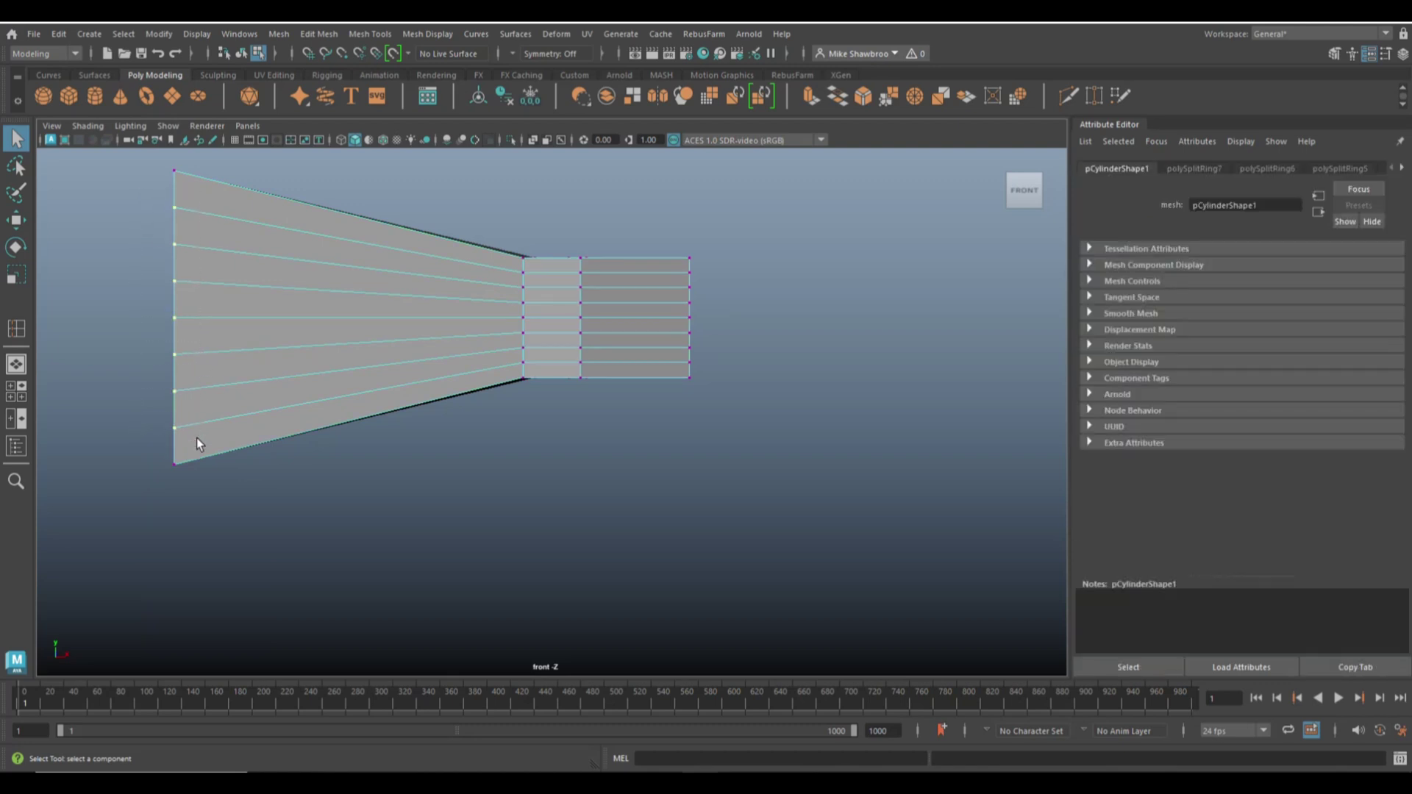
{"action": "key", "text": "w"}
{"action": "left_click_drag", "start_coordinate": [252, 318], "coordinate": [237, 316]}
{"action": "left_click_drag", "start_coordinate": [122, 236], "coordinate": [179, 410]}
{"action": "left_click_drag", "start_coordinate": [223, 317], "coordinate": [214, 315]}
{"action": "left_click_drag", "start_coordinate": [112, 265], "coordinate": [170, 367]}
{"action": "left_click_drag", "start_coordinate": [214, 315], "coordinate": [211, 318]}
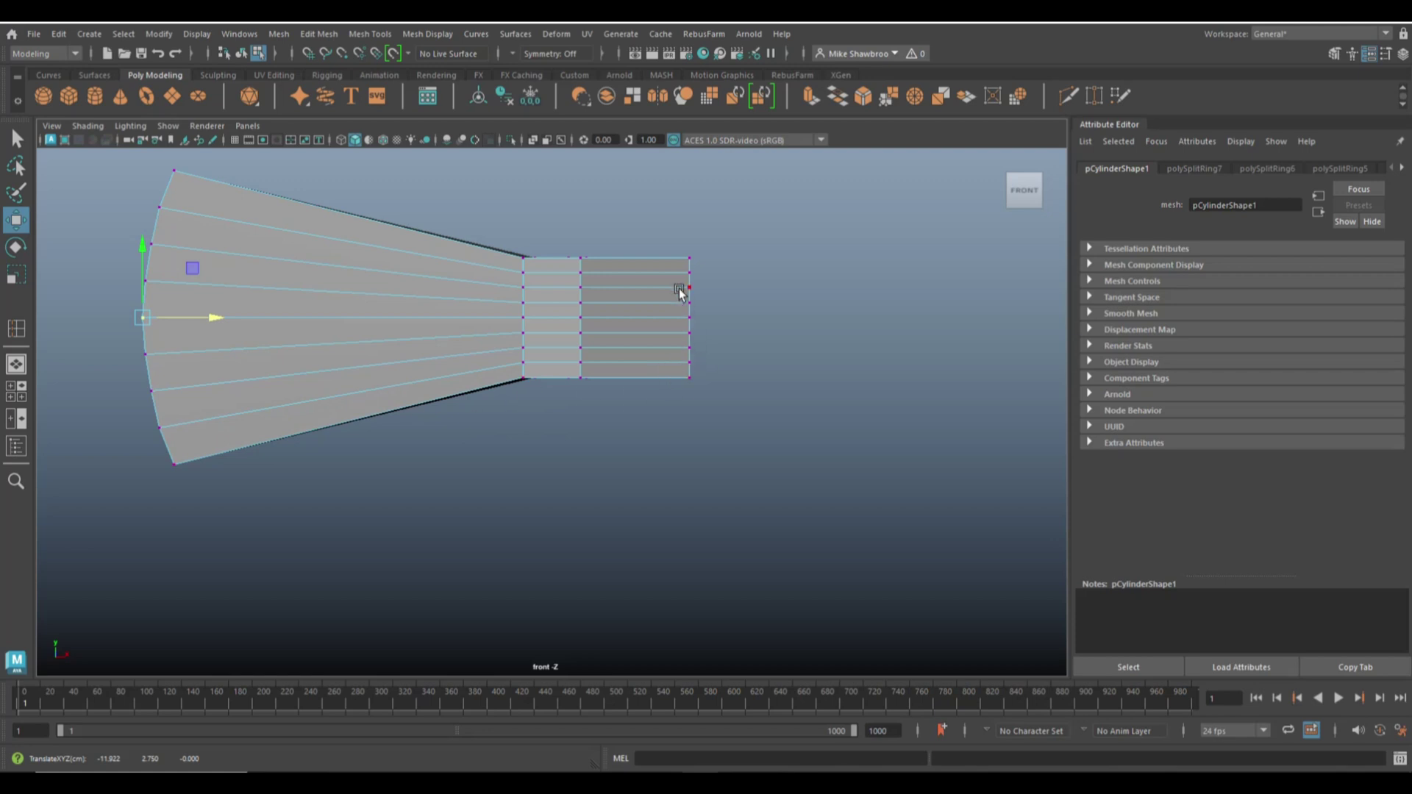
- Scale the vertices at the end opposite the blade vertically to about half their spacing, then return to the perspective view
{"action": "left_click_drag", "start_coordinate": [663, 231], "coordinate": [763, 479]}
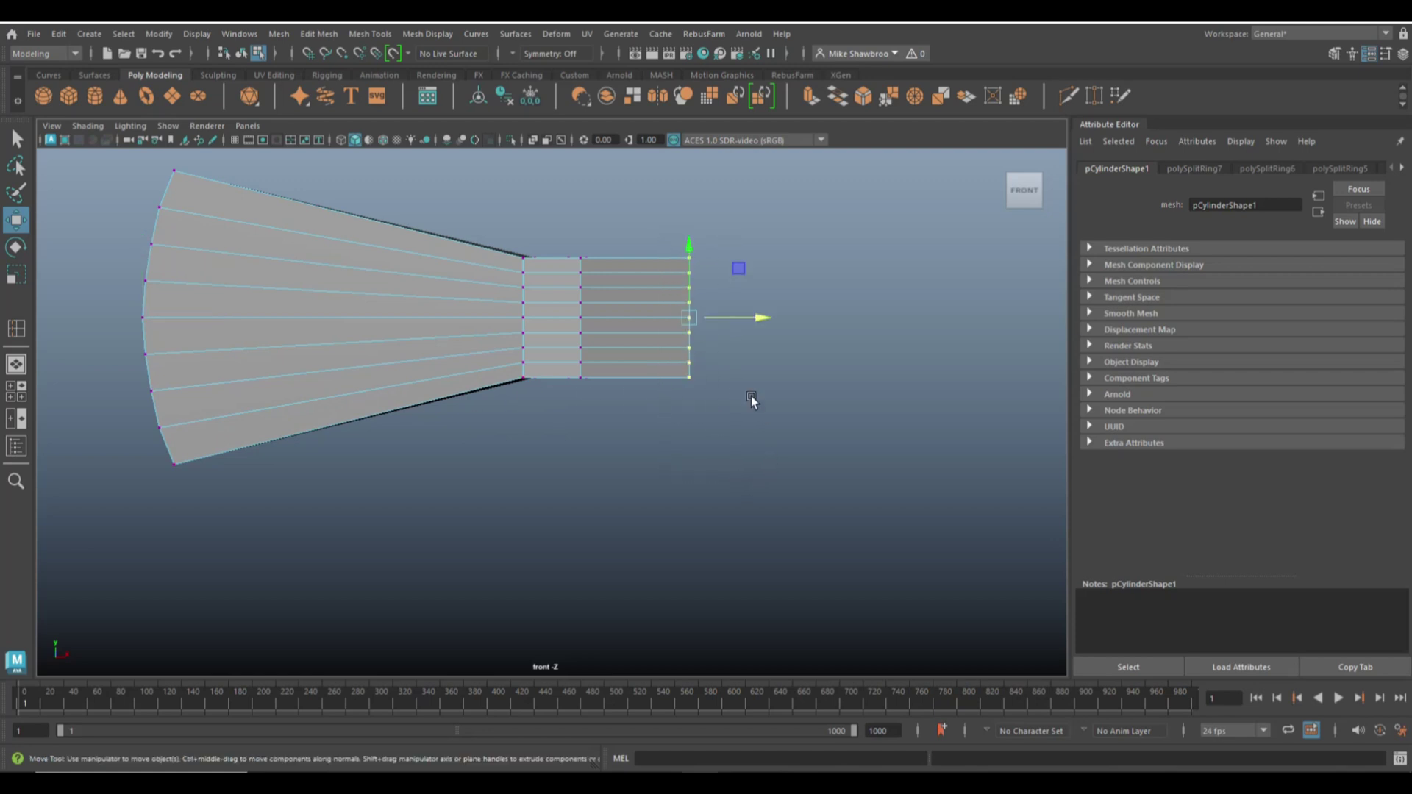
{"action": "key", "text": "r"}
{"action": "left_click_drag", "start_coordinate": [689, 252], "coordinate": [703, 291]}
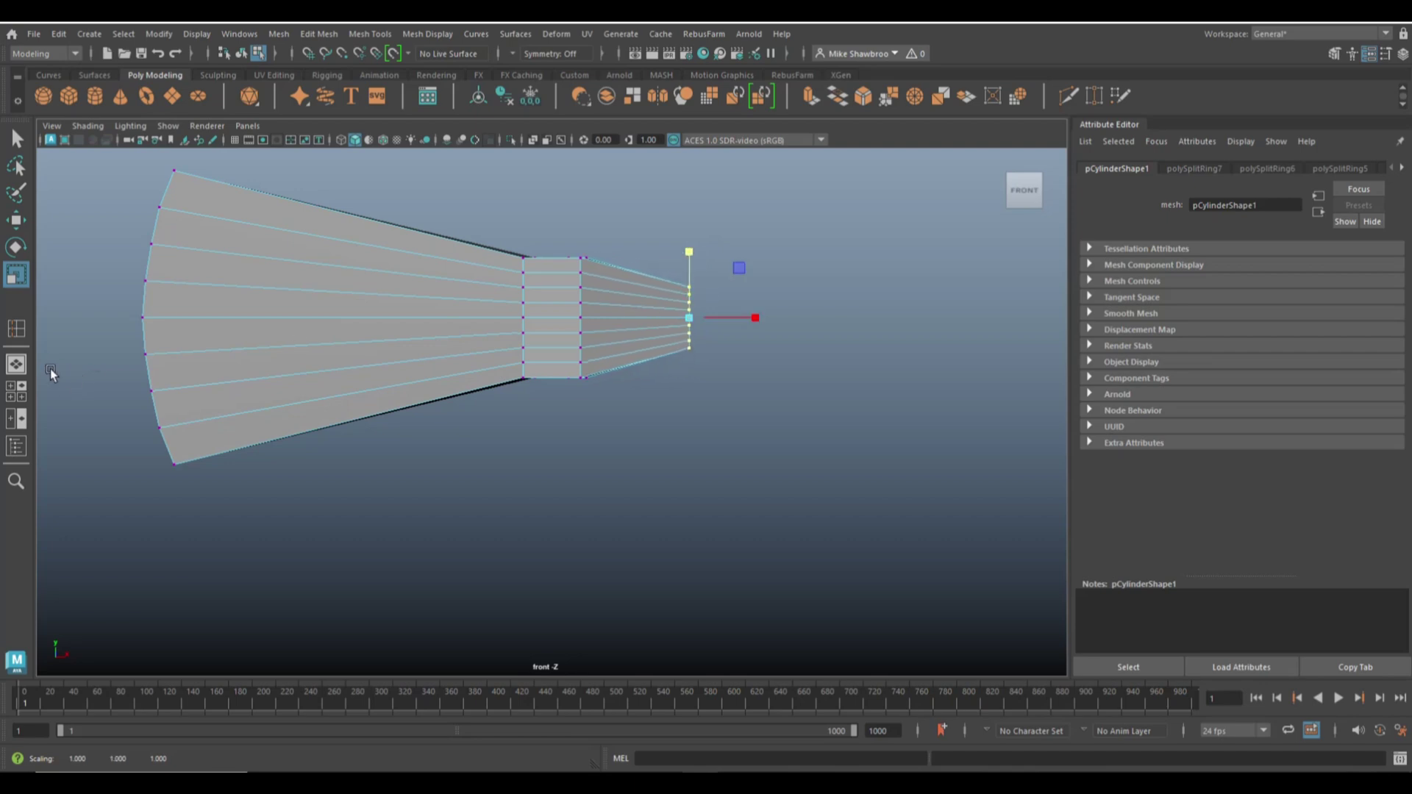
{"action": "left_click", "coordinate": [16, 391]}
{"action": "key", "text": "space"}
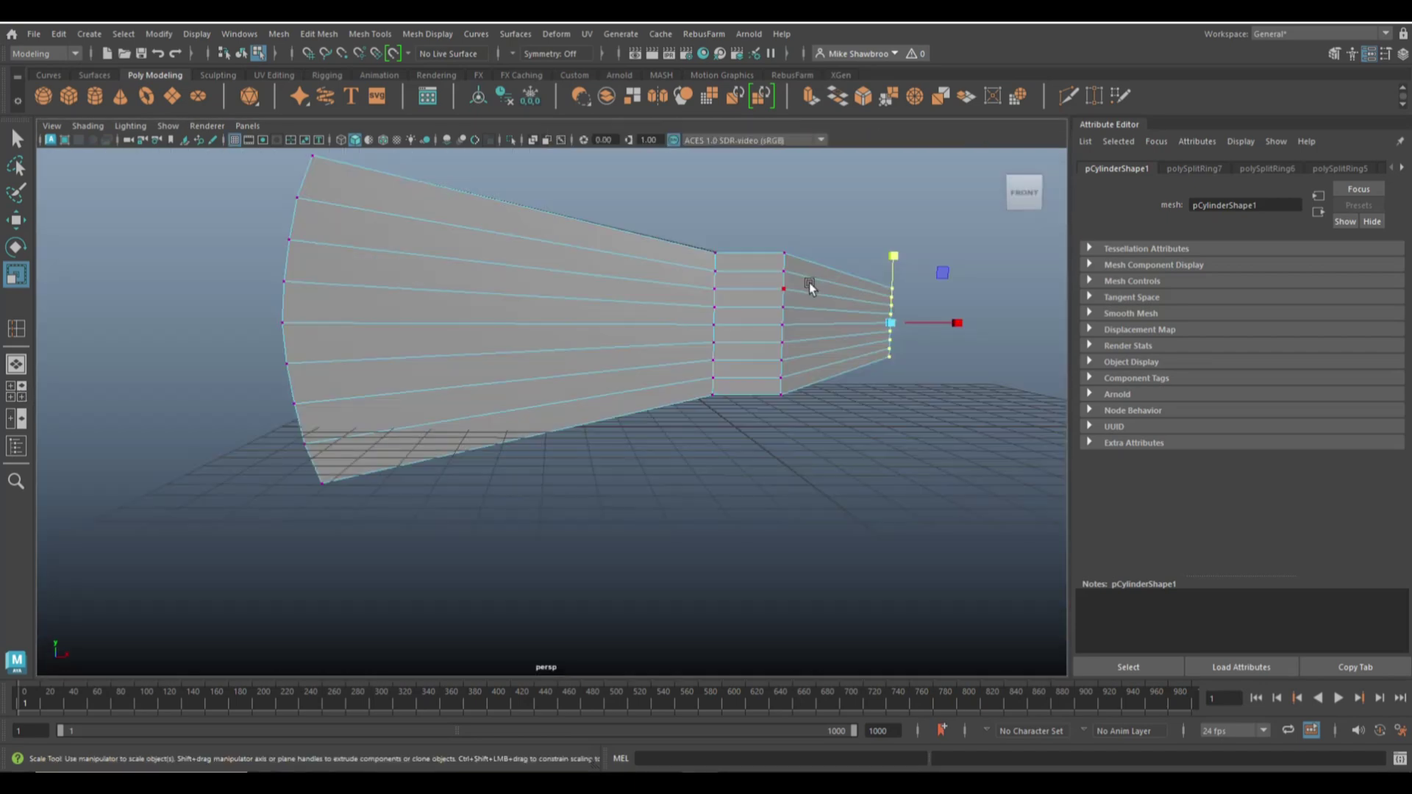
- Create a polygon cylinder and raise it above the socket to about Y 6.65
{"action": "left_click_drag", "start_coordinate": [782, 324], "coordinate": [621, 488], "text": "alt"}
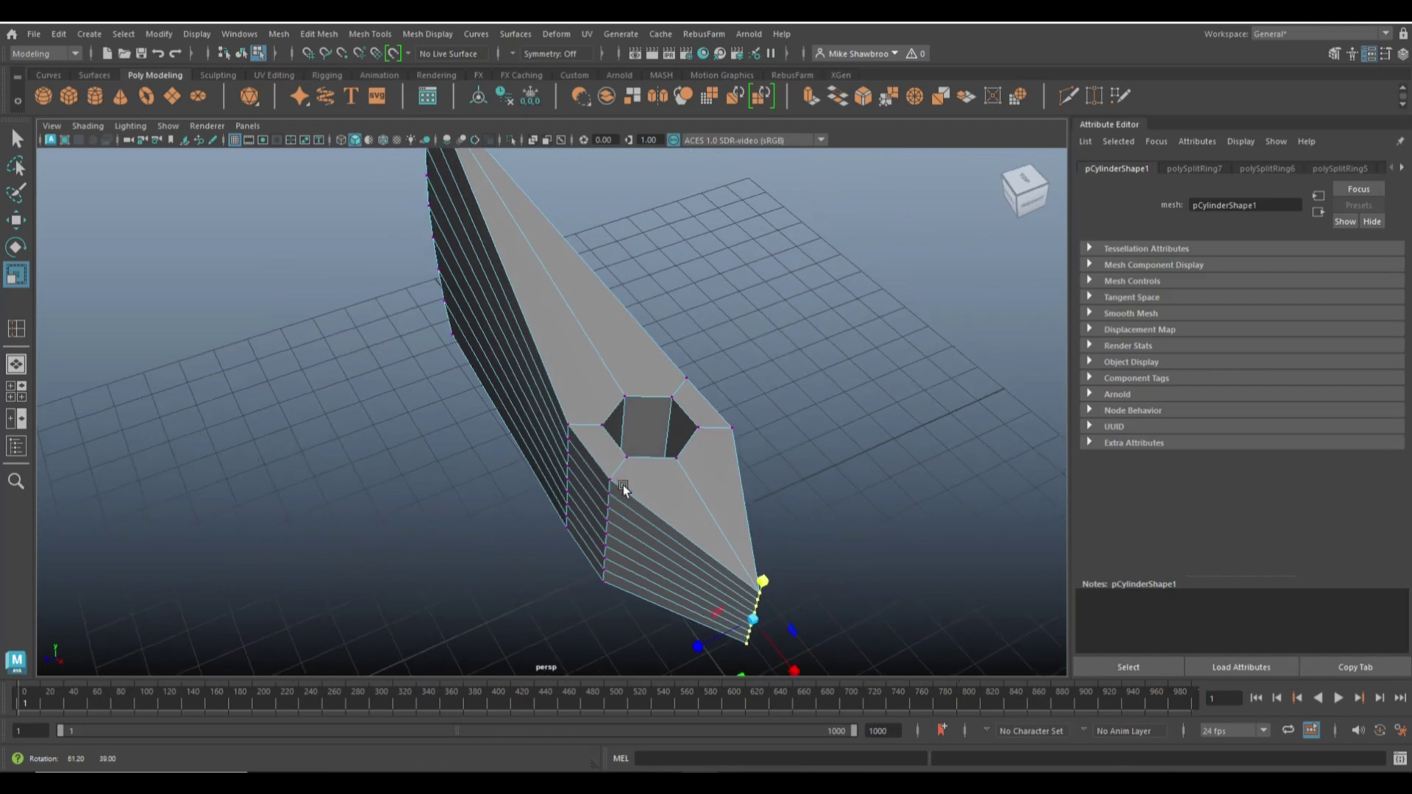
{"action": "right_click_drag", "start_coordinate": [621, 473], "coordinate": [656, 399], "text": "alt"}
{"action": "left_click_drag", "start_coordinate": [656, 399], "coordinate": [627, 542], "text": "alt"}
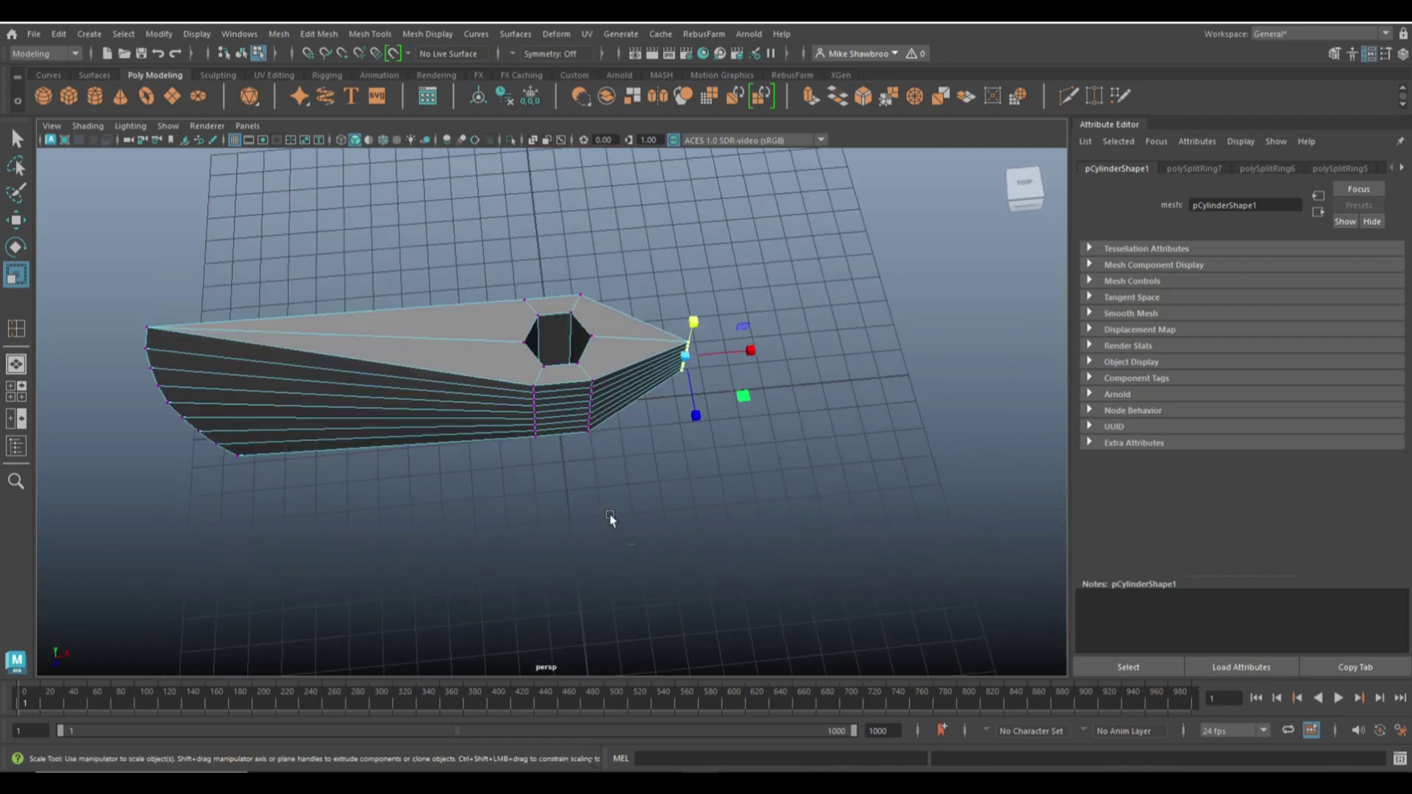
{"action": "scroll", "coordinate": [608, 483], "scroll_direction": "down", "scroll_amount": 3}
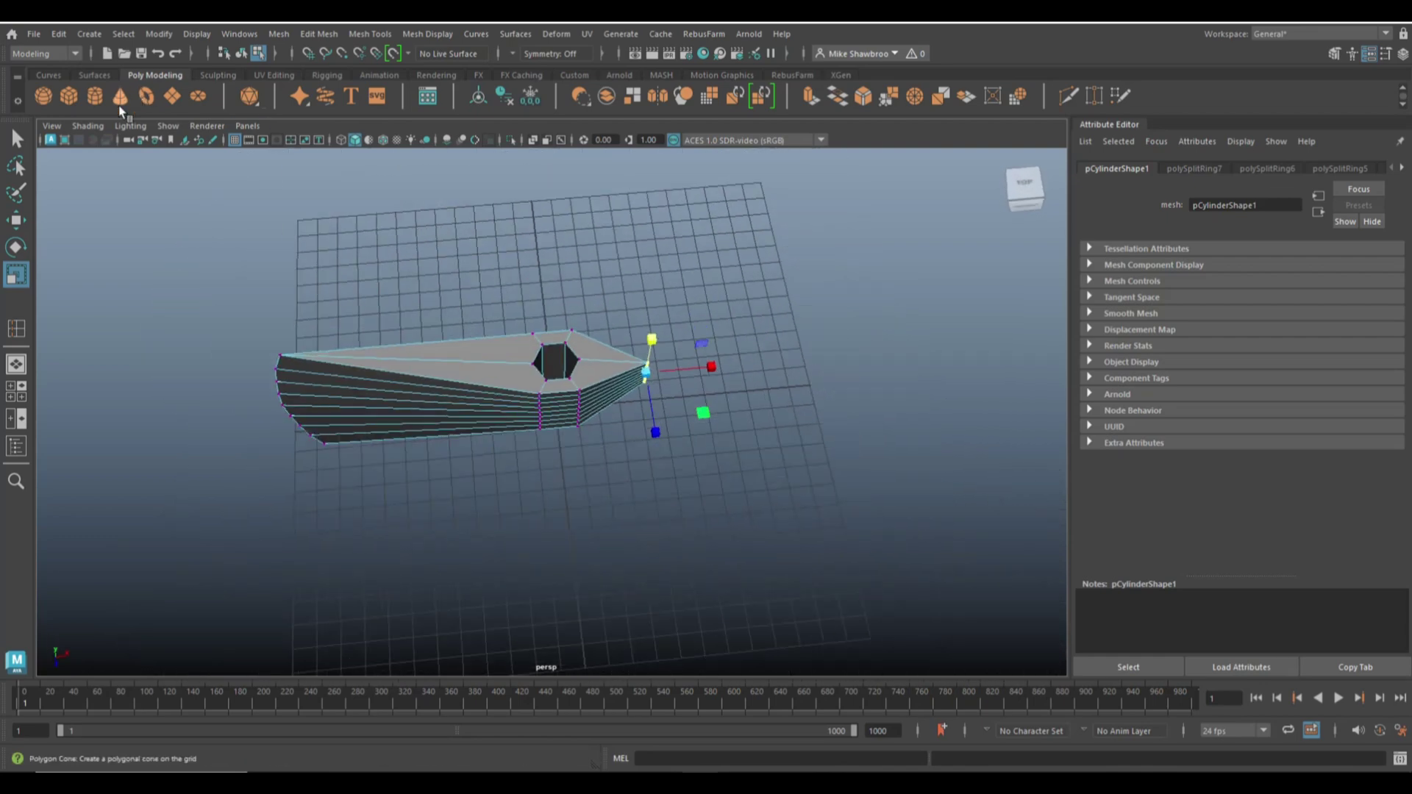
{"action": "left_click", "coordinate": [95, 96]}
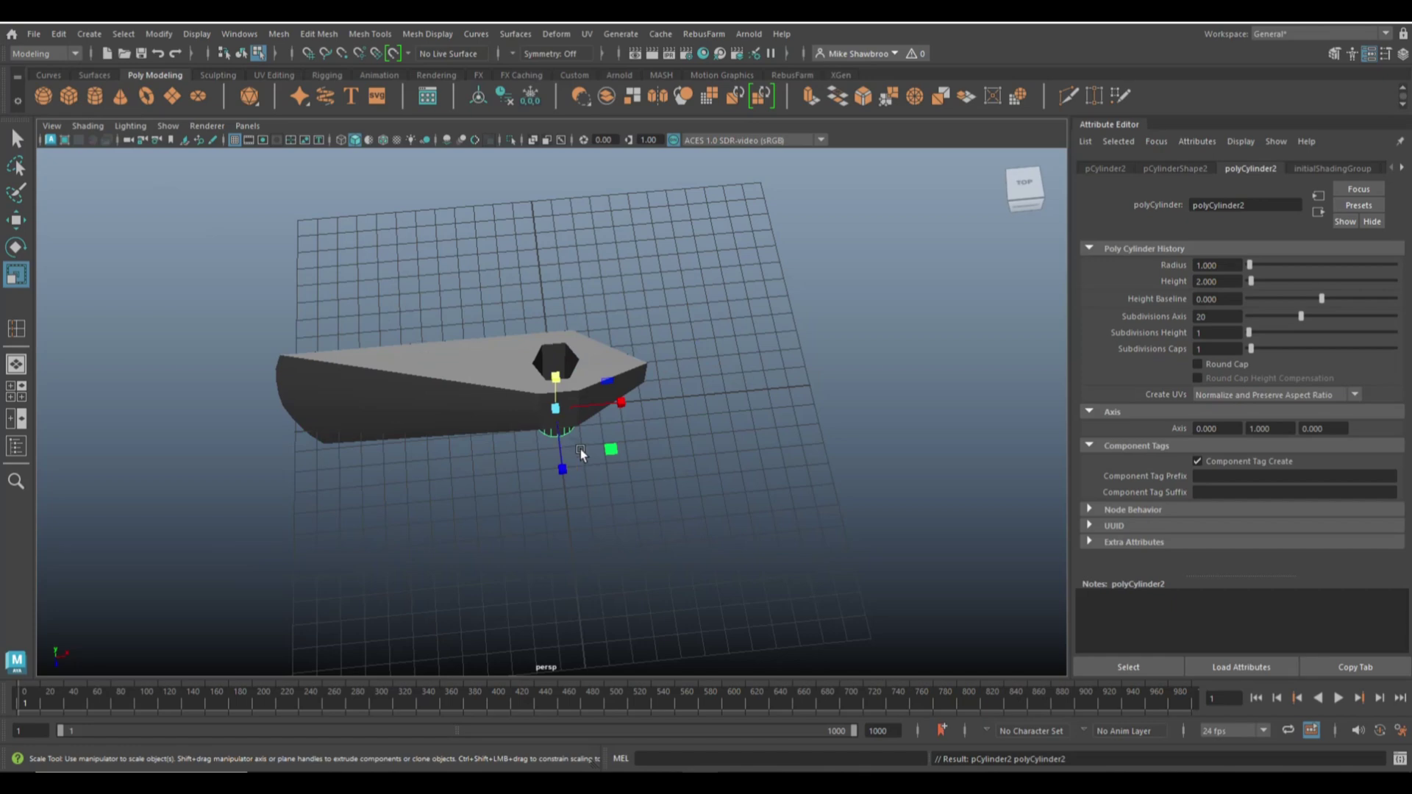
{"action": "left_click_drag", "start_coordinate": [614, 509], "coordinate": [624, 461], "text": "alt"}
{"action": "key", "text": "w"}
{"action": "left_click_drag", "start_coordinate": [553, 373], "coordinate": [554, 225]}
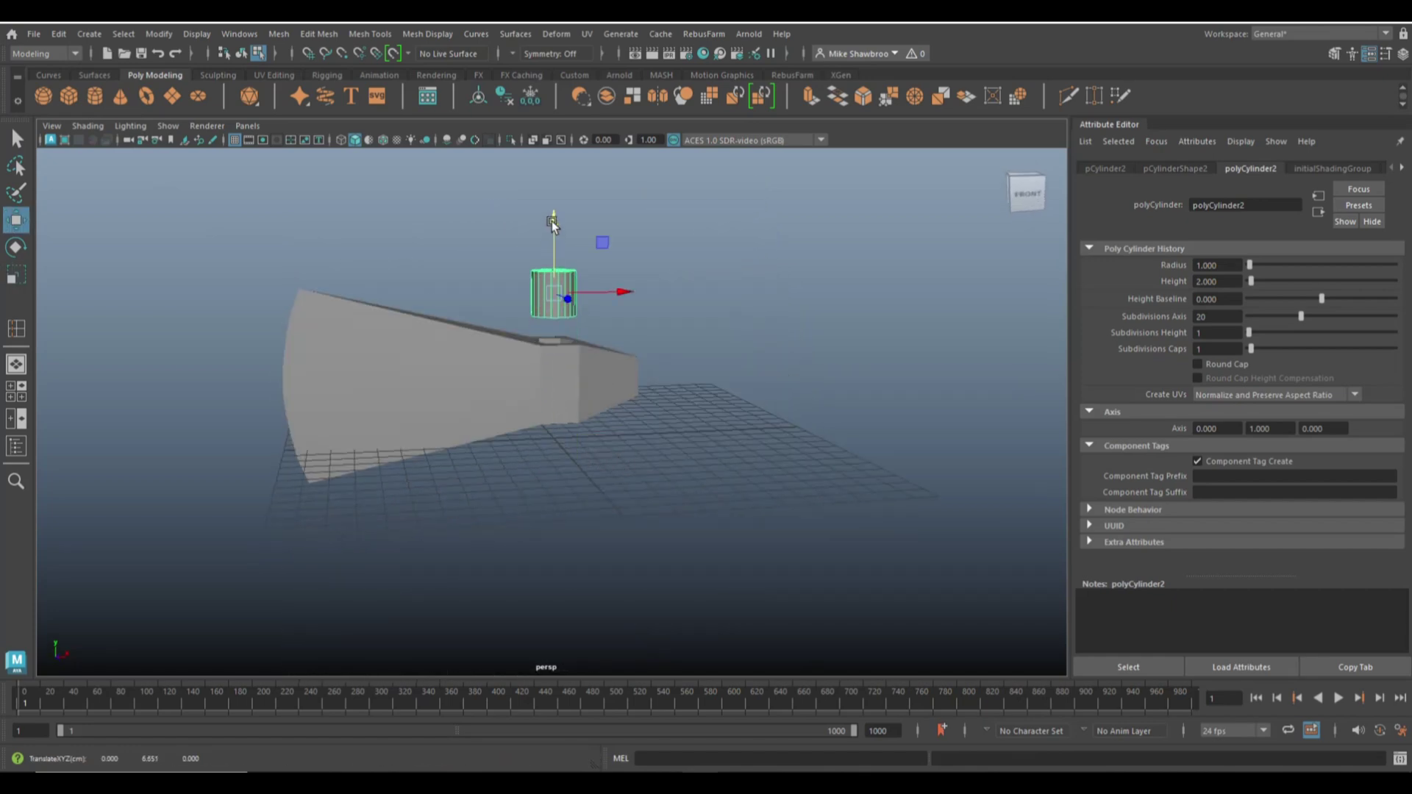
- Set the new cylinder's Subdivisions Axis to 6, making it hexagonal
{"action": "key", "text": "ctrl+a"}
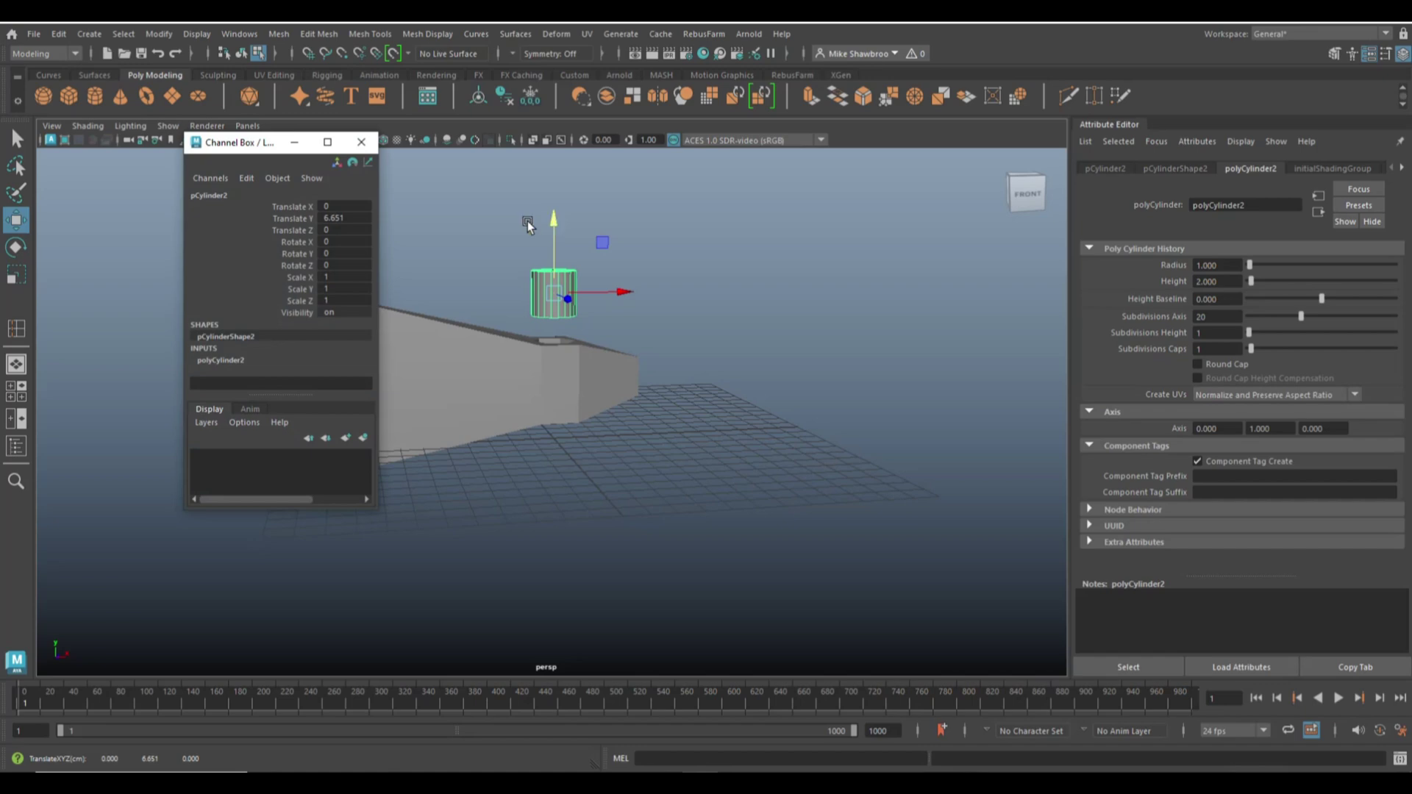
{"action": "left_click", "coordinate": [361, 142]}
{"action": "left_click_drag", "start_coordinate": [1235, 319], "coordinate": [1123, 309]}
{"action": "key", "text": "Return"}
- Lower the hexagonal cylinder into the socket and stretch it vertically so it protrudes above and below the axe head
{"action": "left_click_drag", "start_coordinate": [479, 378], "coordinate": [671, 554], "text": "alt"}
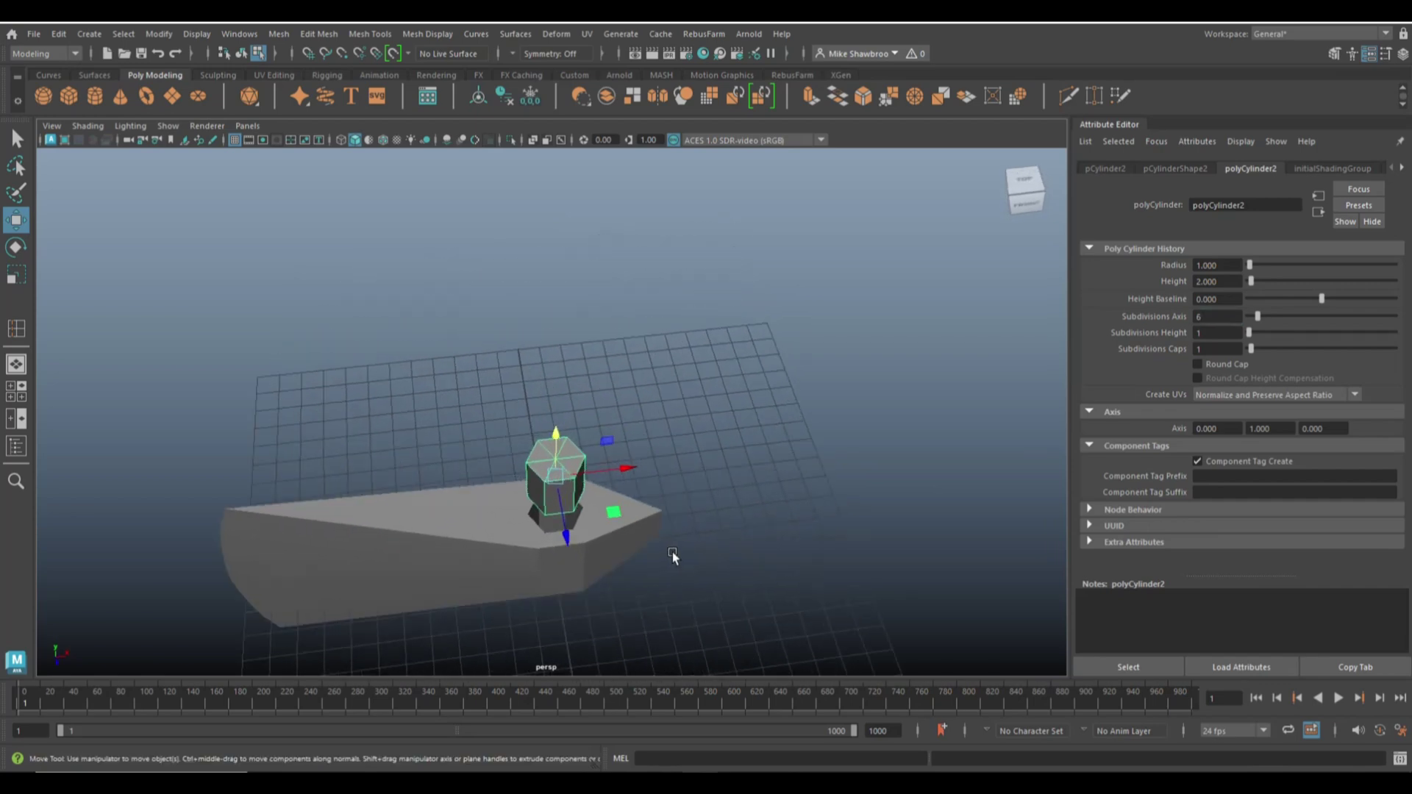
{"action": "scroll", "coordinate": [672, 554], "scroll_direction": "up", "scroll_amount": 5}
{"action": "scroll", "coordinate": [652, 531], "scroll_direction": "down", "scroll_amount": 2}
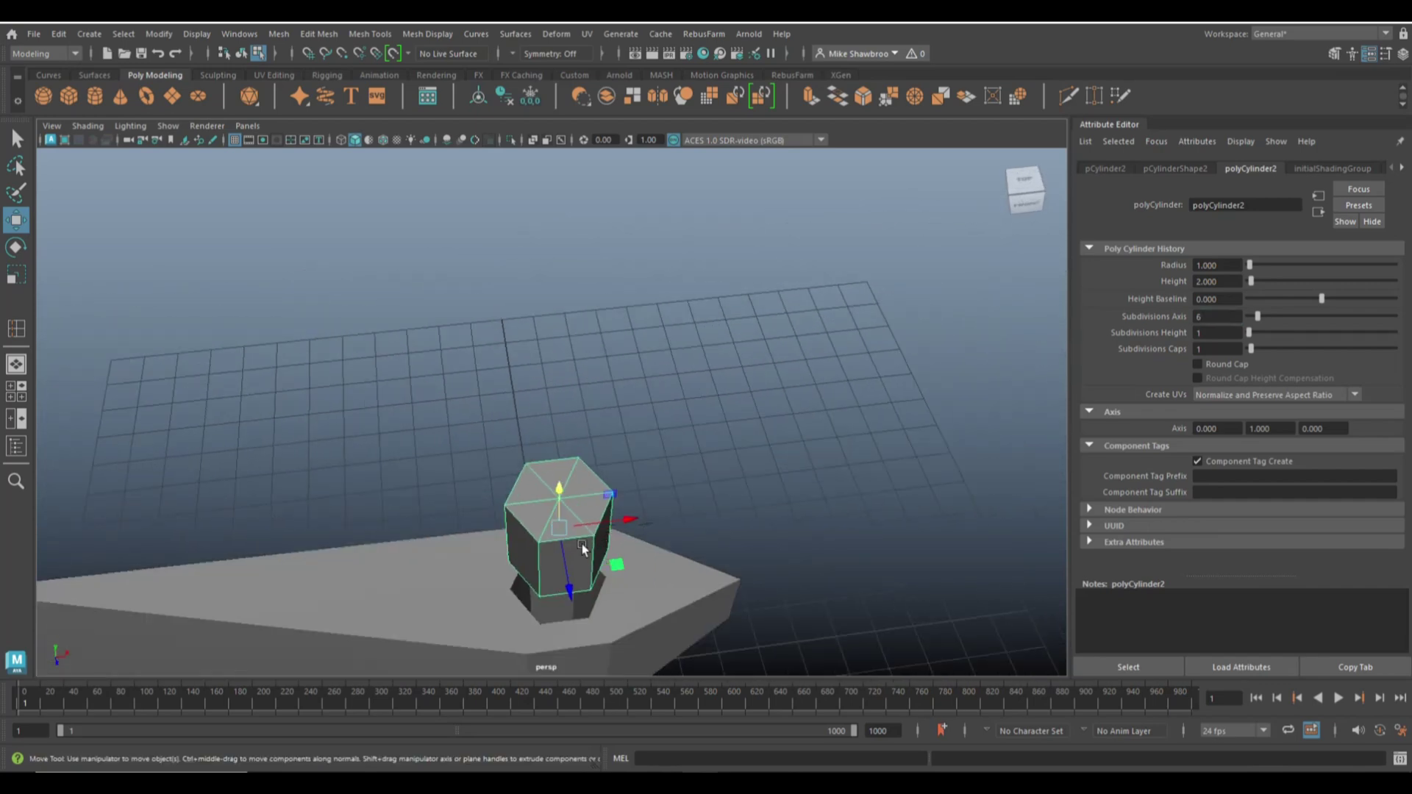
{"action": "left_click_drag", "start_coordinate": [560, 489], "coordinate": [574, 563]}
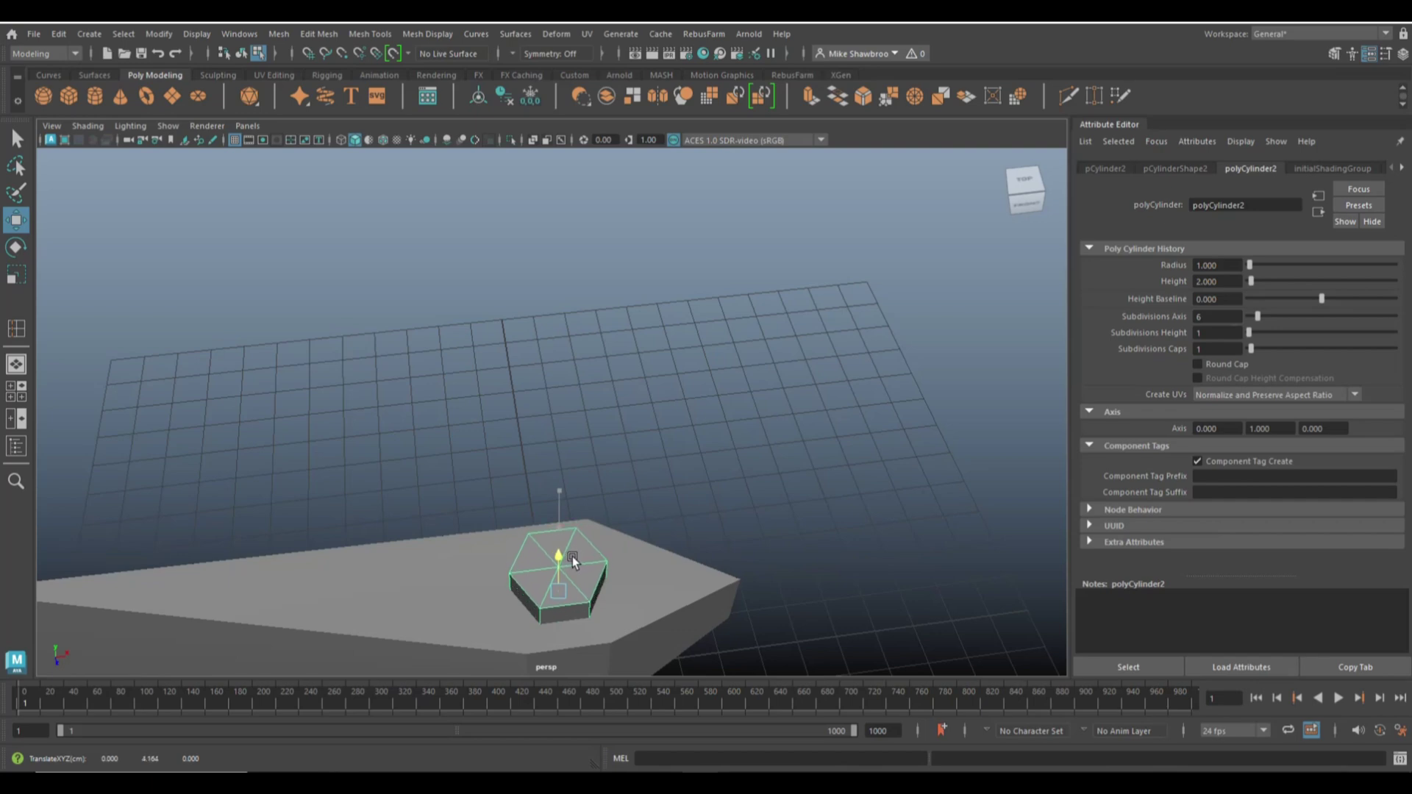
{"action": "left_click_drag", "start_coordinate": [585, 554], "coordinate": [643, 494], "text": "alt"}
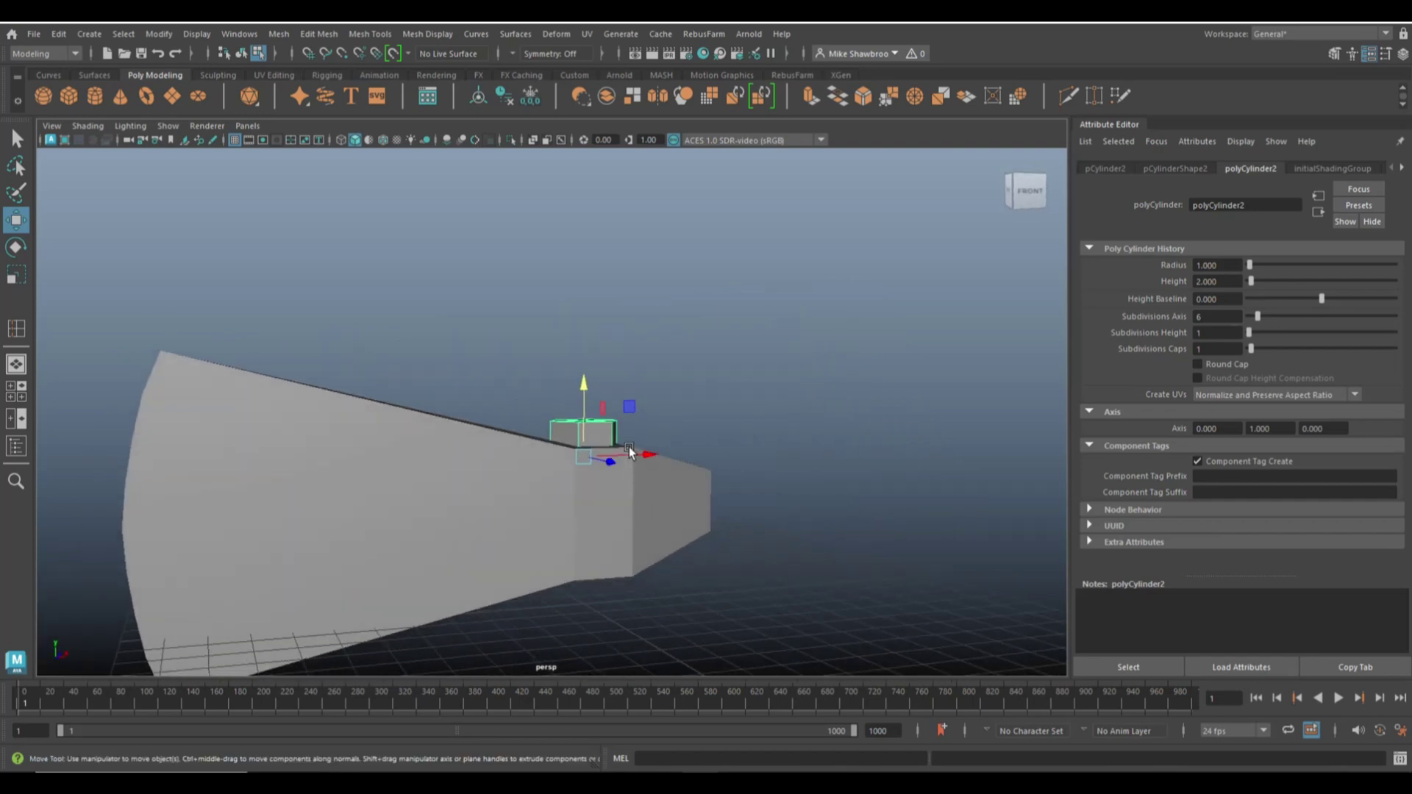
{"action": "key", "text": "r"}
{"action": "left_click_drag", "start_coordinate": [583, 385], "coordinate": [590, 283]}
{"action": "key", "text": "w"}
{"action": "left_click_drag", "start_coordinate": [589, 378], "coordinate": [599, 452]}
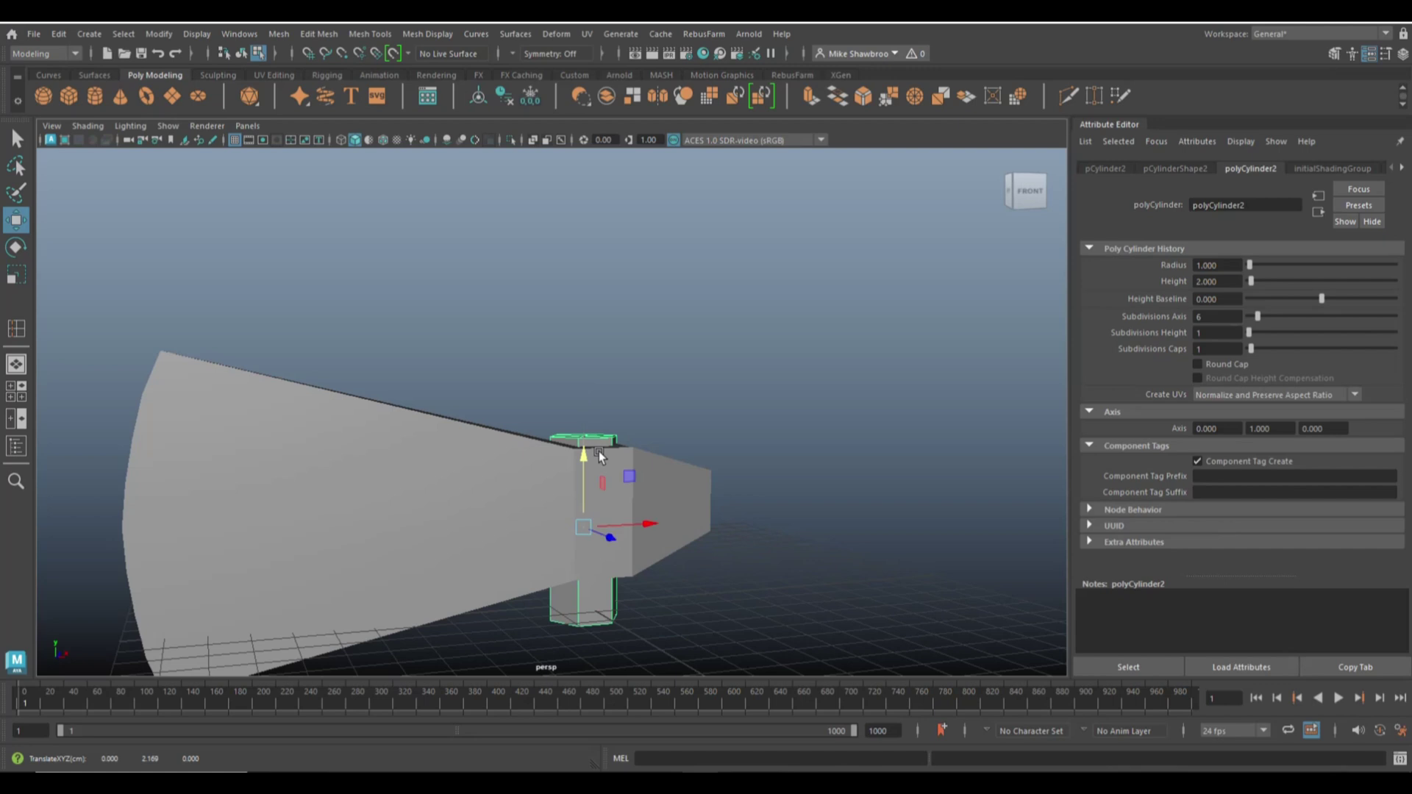
- Extrude all six top cap faces of the handle cylinder with an Offset of -0.3, widening the rim outward
{"action": "right_click_drag", "start_coordinate": [598, 451], "coordinate": [728, 451], "text": "alt"}
{"action": "left_click_drag", "start_coordinate": [728, 451], "coordinate": [706, 482], "text": "alt"}
{"action": "right_click_drag", "start_coordinate": [706, 483], "coordinate": [609, 390], "text": "alt"}
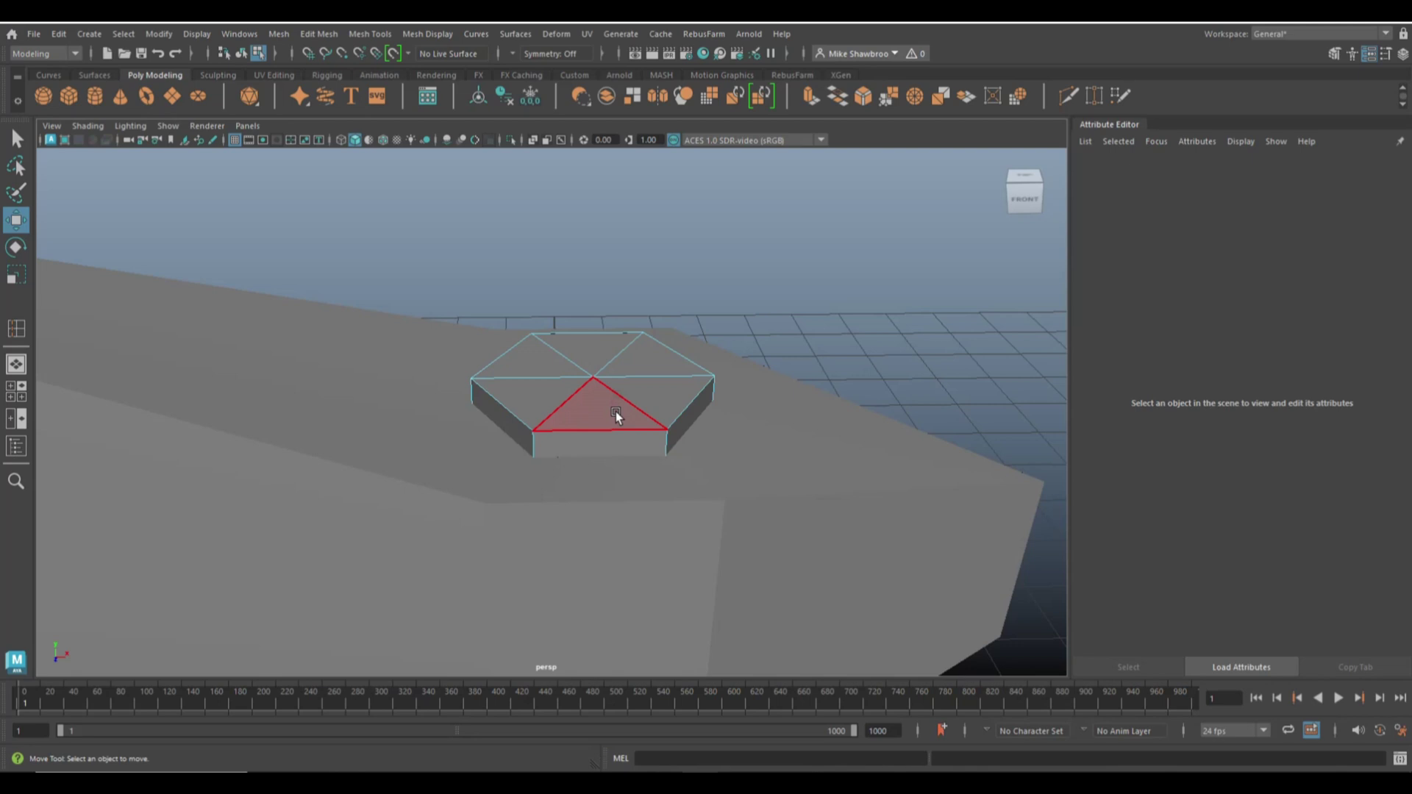
{"action": "mouse_move", "coordinate": [593, 406]}
{"action": "left_mouse_down"}
{"action": "mouse_move", "coordinate": [642, 369]}
{"action": "mouse_move", "coordinate": [572, 360]}
{"action": "mouse_move", "coordinate": [558, 396]}
{"action": "left_mouse_up"}
{"action": "key", "text": "ctrl+e"}
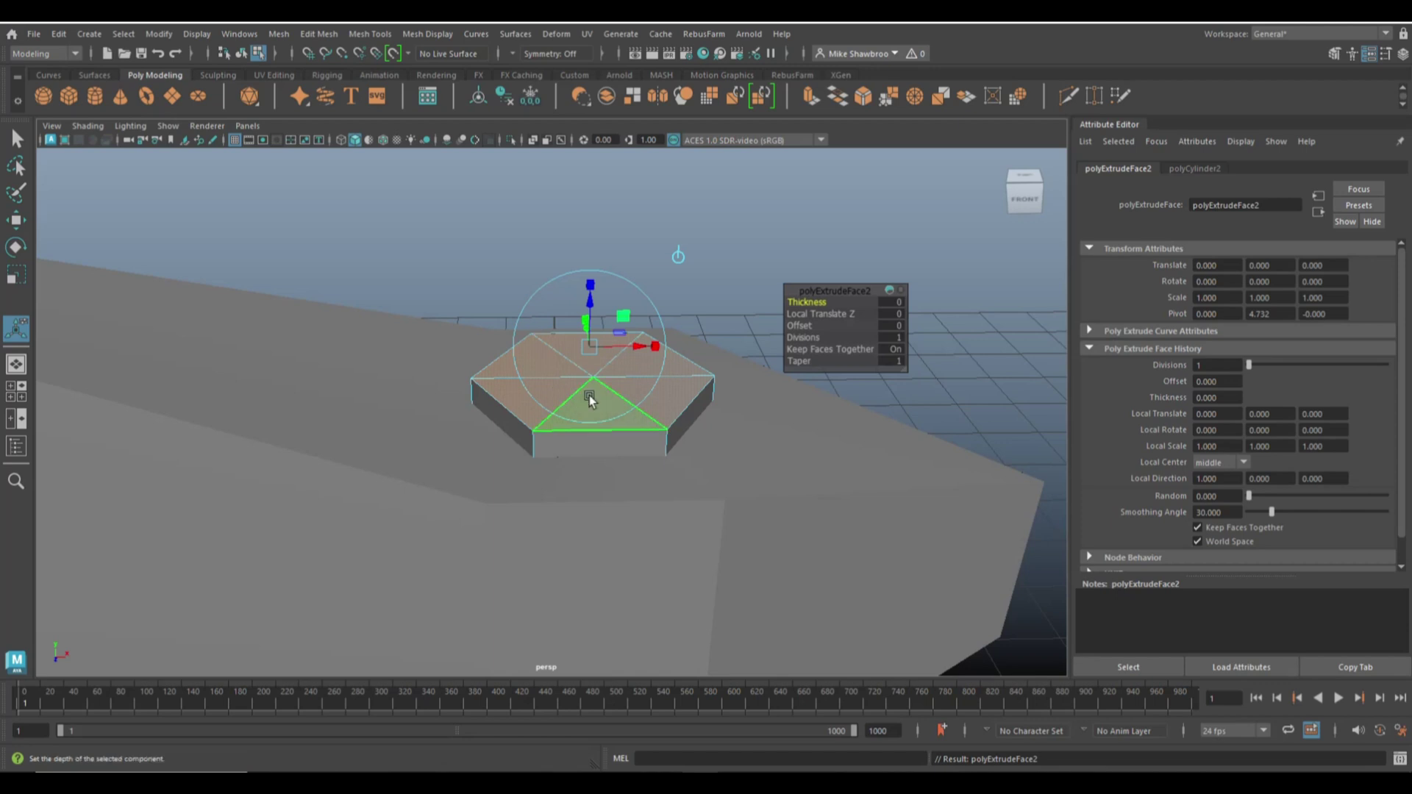
{"action": "left_click", "coordinate": [798, 325]}
{"action": "middle_click_drag", "start_coordinate": [799, 325], "coordinate": [803, 329]}
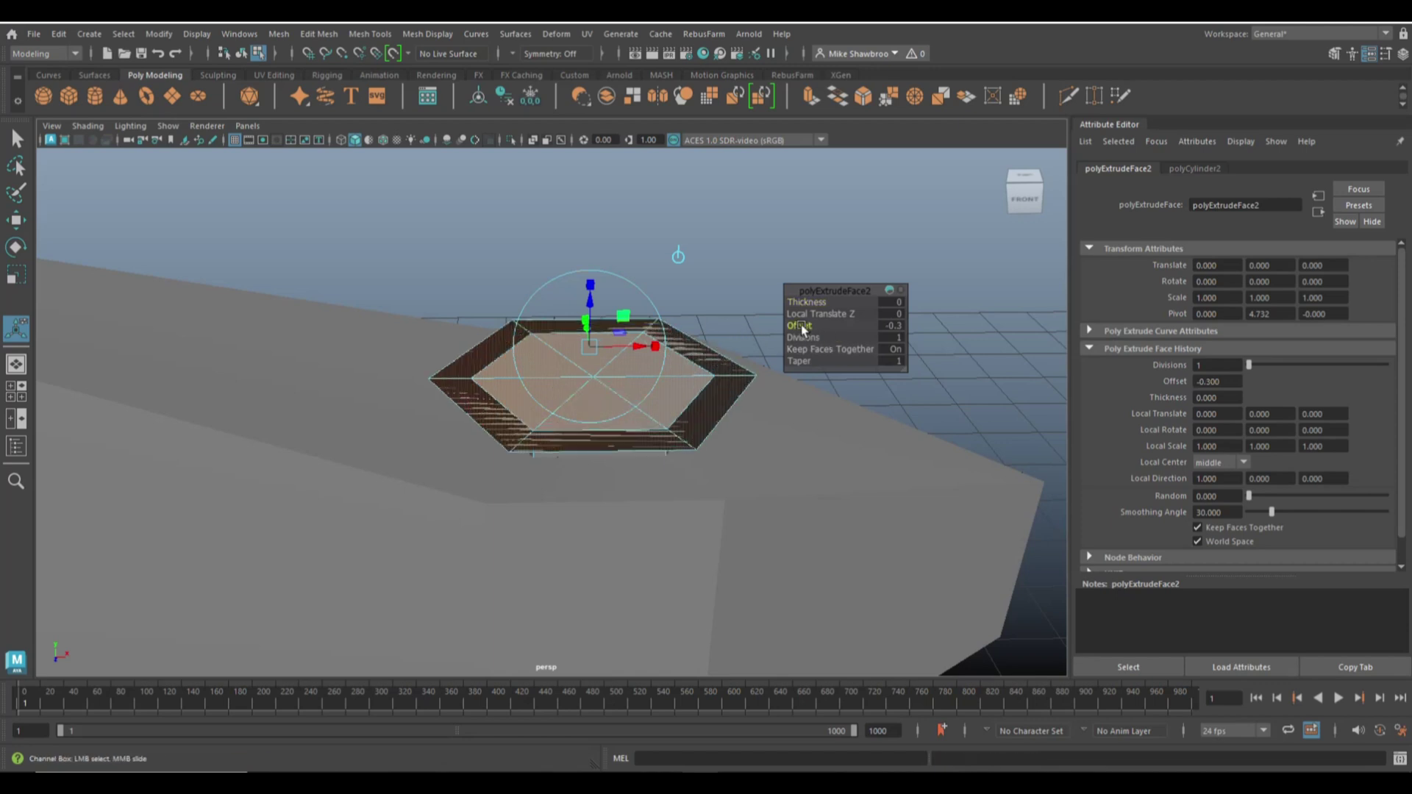
- Raise the widened top faces to about Y 5.1 and tilt them slightly sideways, forming a flared collar
{"action": "key", "text": "w"}
{"action": "left_click_drag", "start_coordinate": [595, 315], "coordinate": [661, 338]}
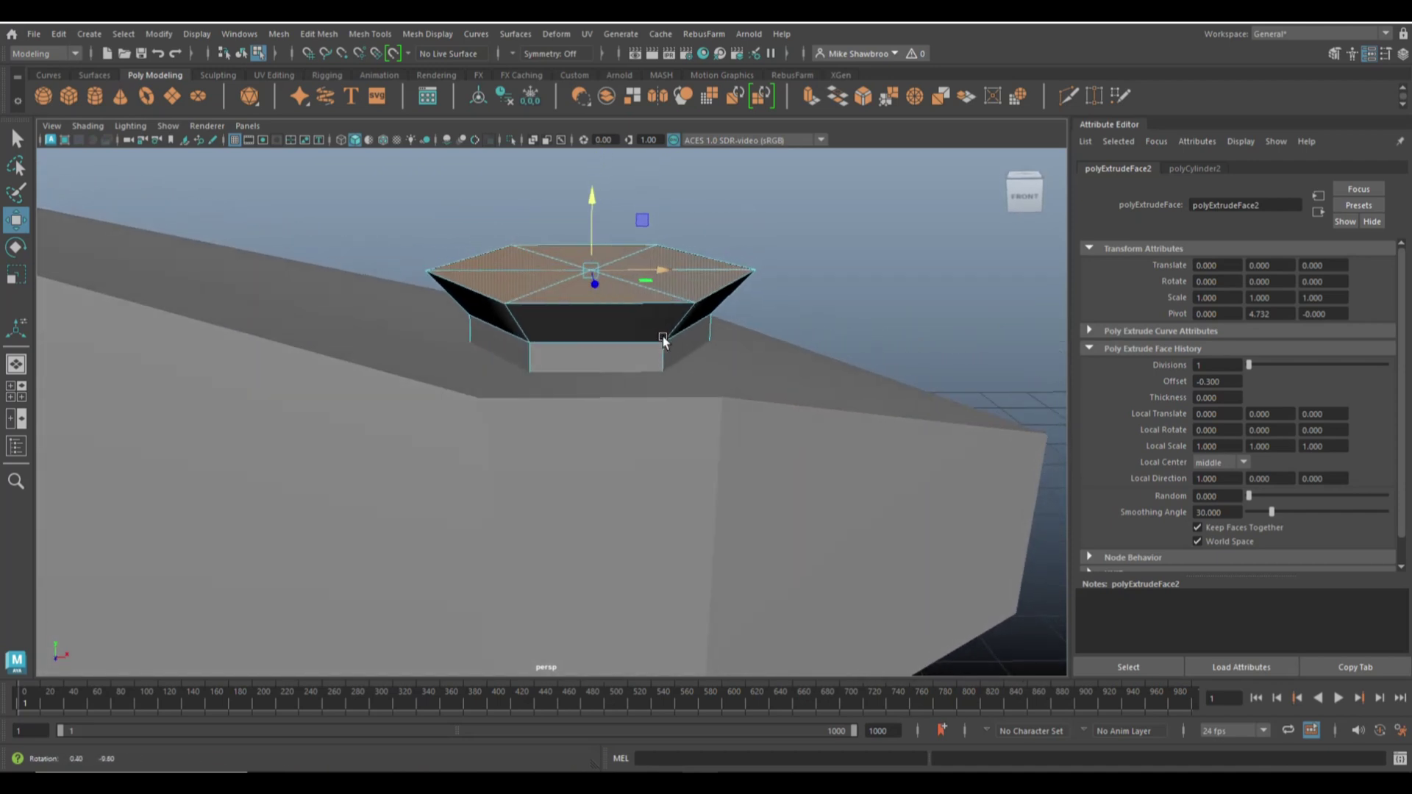
{"action": "key", "text": "e"}
{"action": "left_click_drag", "start_coordinate": [636, 222], "coordinate": [641, 228]}
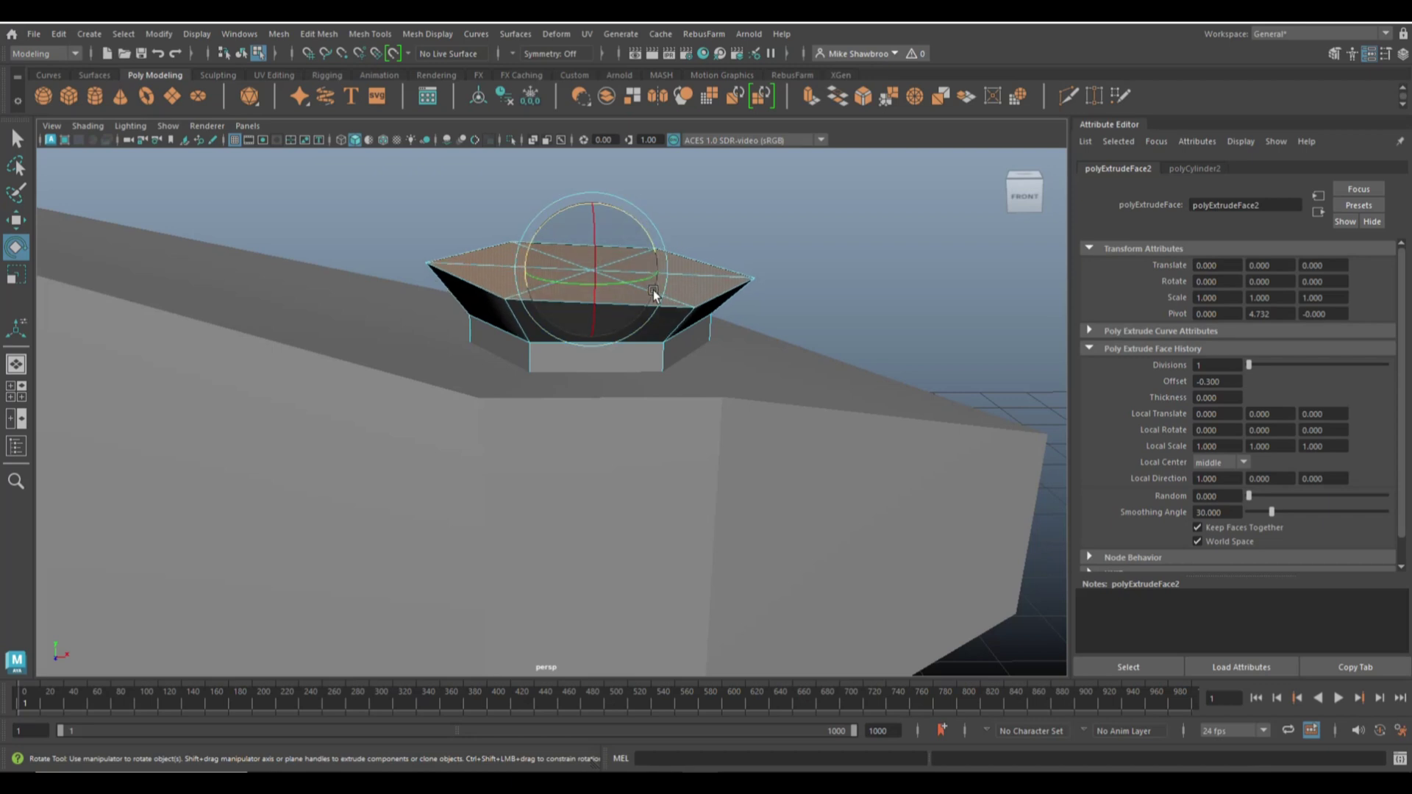
- Extrude the collar's top faces upward and scale them outward to widen the handle's cap
{"action": "key", "text": "ctrl+e"}
{"action": "key", "text": "w"}
{"action": "left_click_drag", "start_coordinate": [597, 203], "coordinate": [590, 144]}
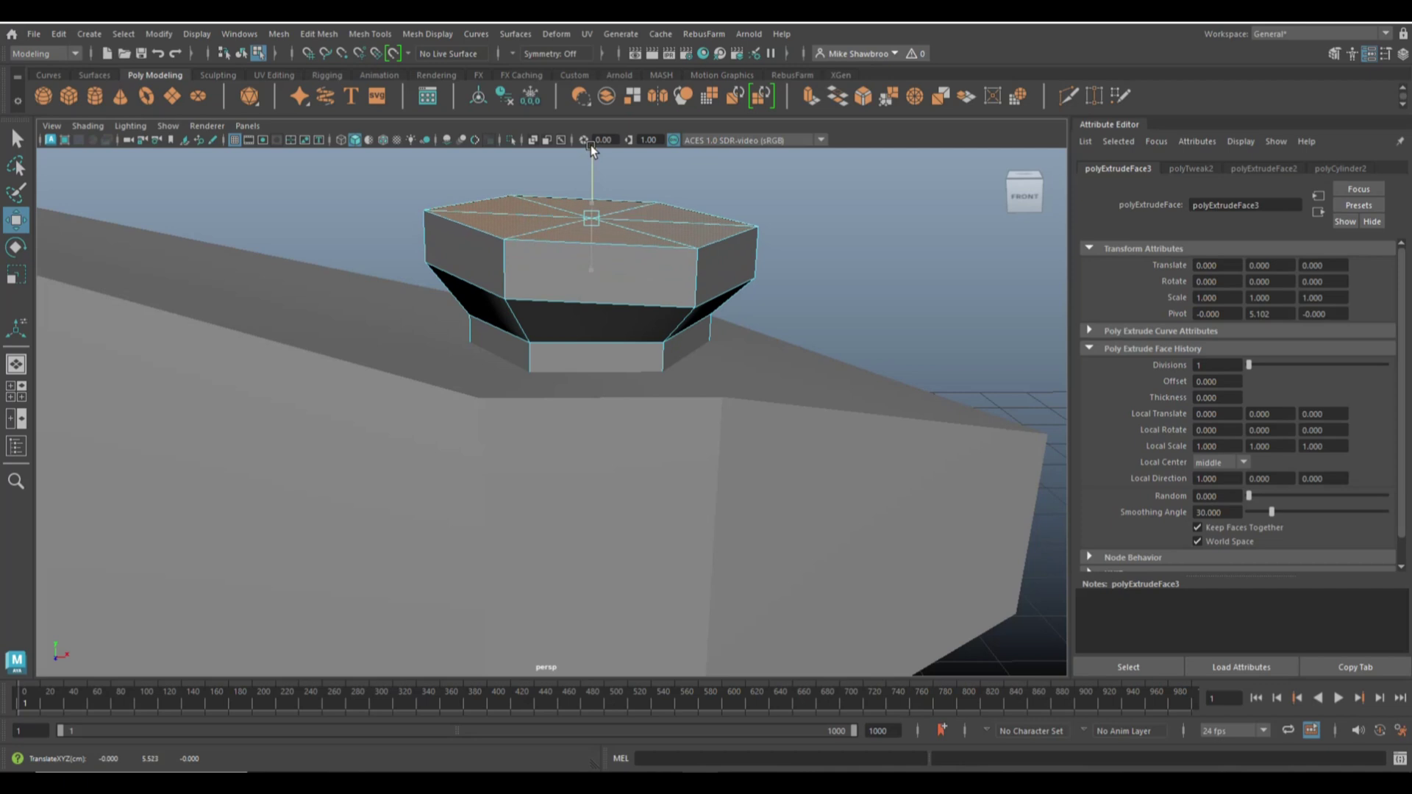
{"action": "key", "text": "r"}
{"action": "left_click_drag", "start_coordinate": [590, 212], "coordinate": [683, 242]}
{"action": "left_click", "coordinate": [844, 299]}
{"action": "key", "text": "f"}
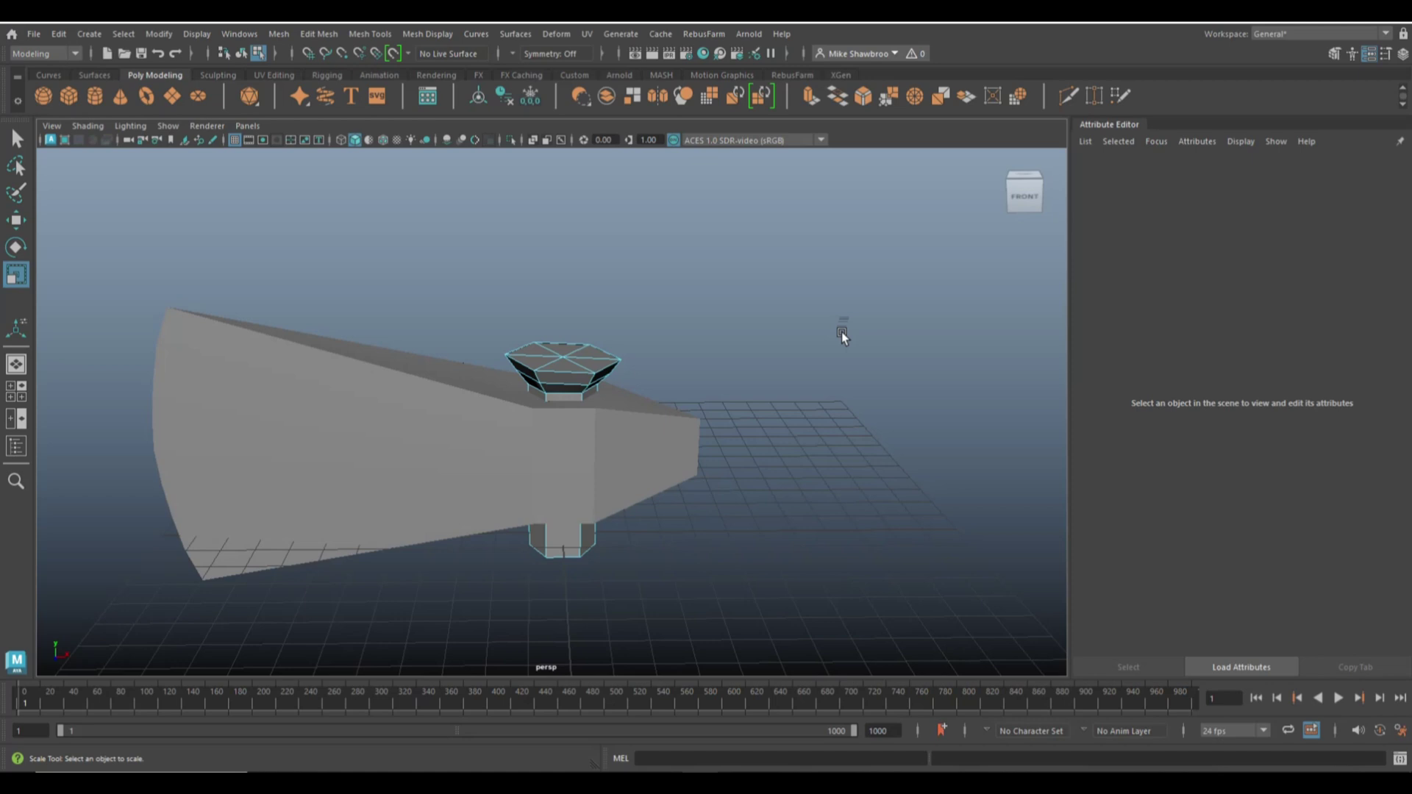
- Select the whole handle object and lower it slightly so its flared cap sits closer to the axe head
{"action": "left_click_drag", "start_coordinate": [823, 328], "coordinate": [827, 389], "text": "alt"}
{"action": "right_click_drag", "start_coordinate": [581, 362], "coordinate": [651, 328]}
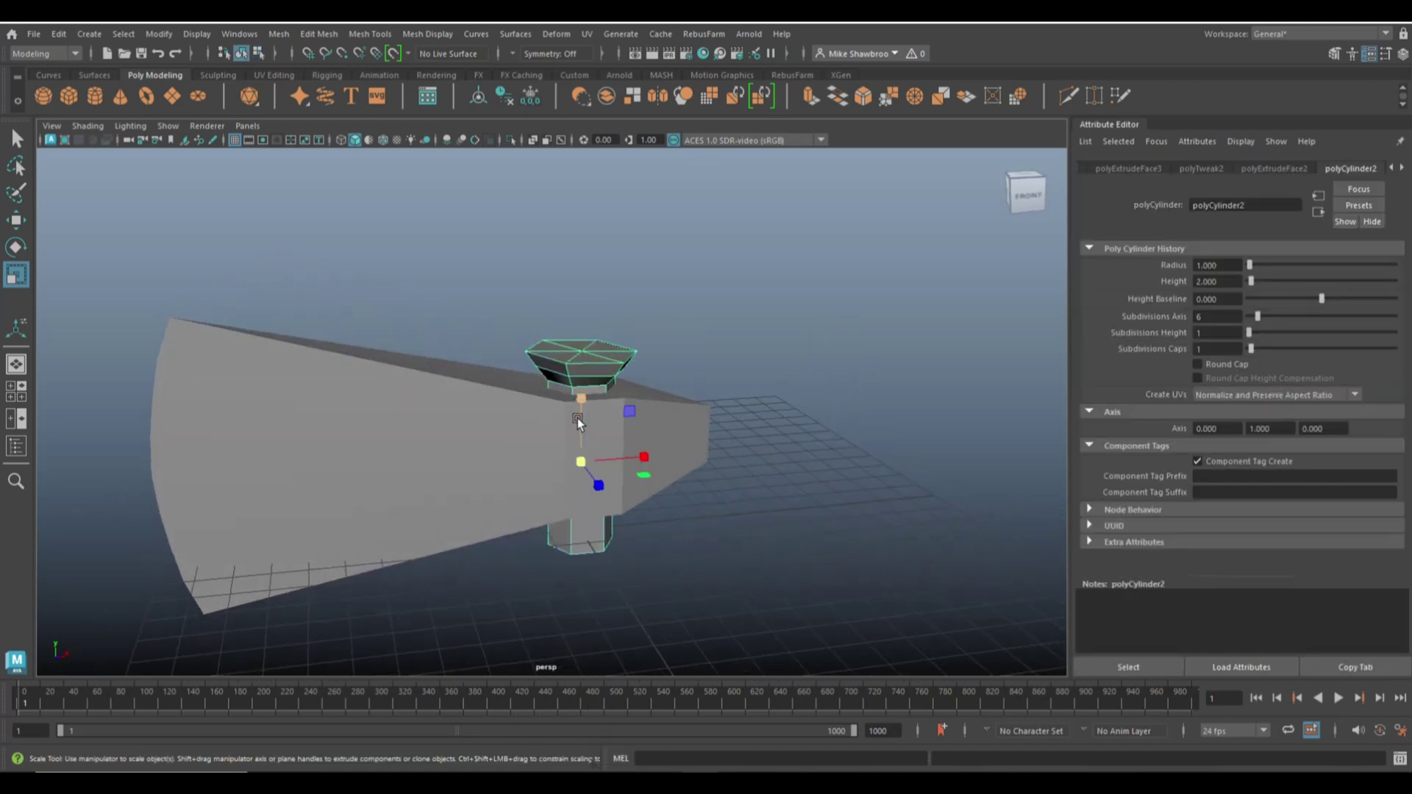
{"action": "key", "text": "w"}
{"action": "left_click_drag", "start_coordinate": [580, 395], "coordinate": [581, 411]}
- Raise the handle's bottom cap faces to about Y 0.55, shortening the protruding end, and tilt them slightly in the front plane
{"action": "left_click_drag", "start_coordinate": [731, 460], "coordinate": [722, 369], "text": "alt"}
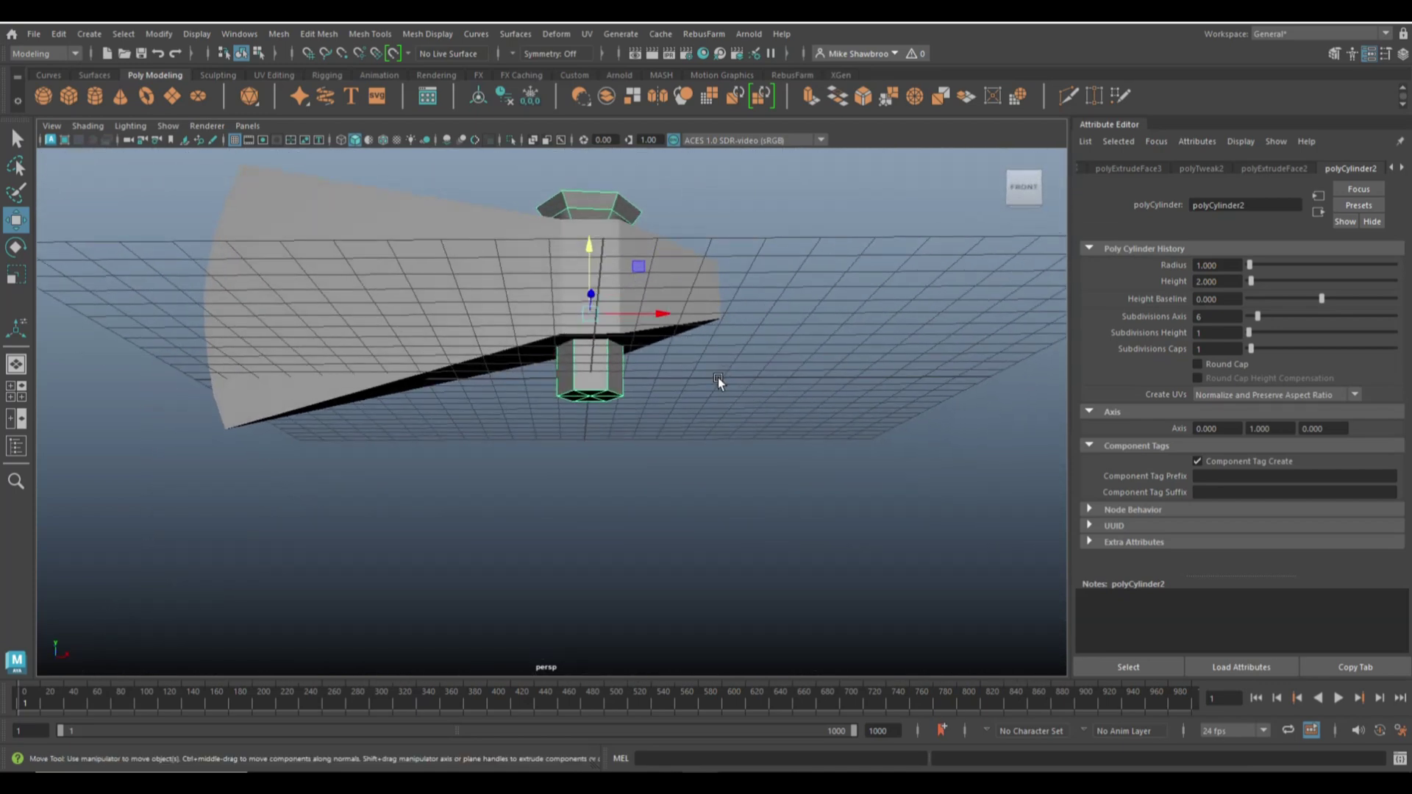
{"action": "right_click", "coordinate": [709, 376]}
{"action": "left_click", "coordinate": [709, 390]}
{"action": "left_click_drag", "start_coordinate": [544, 385], "coordinate": [666, 469]}
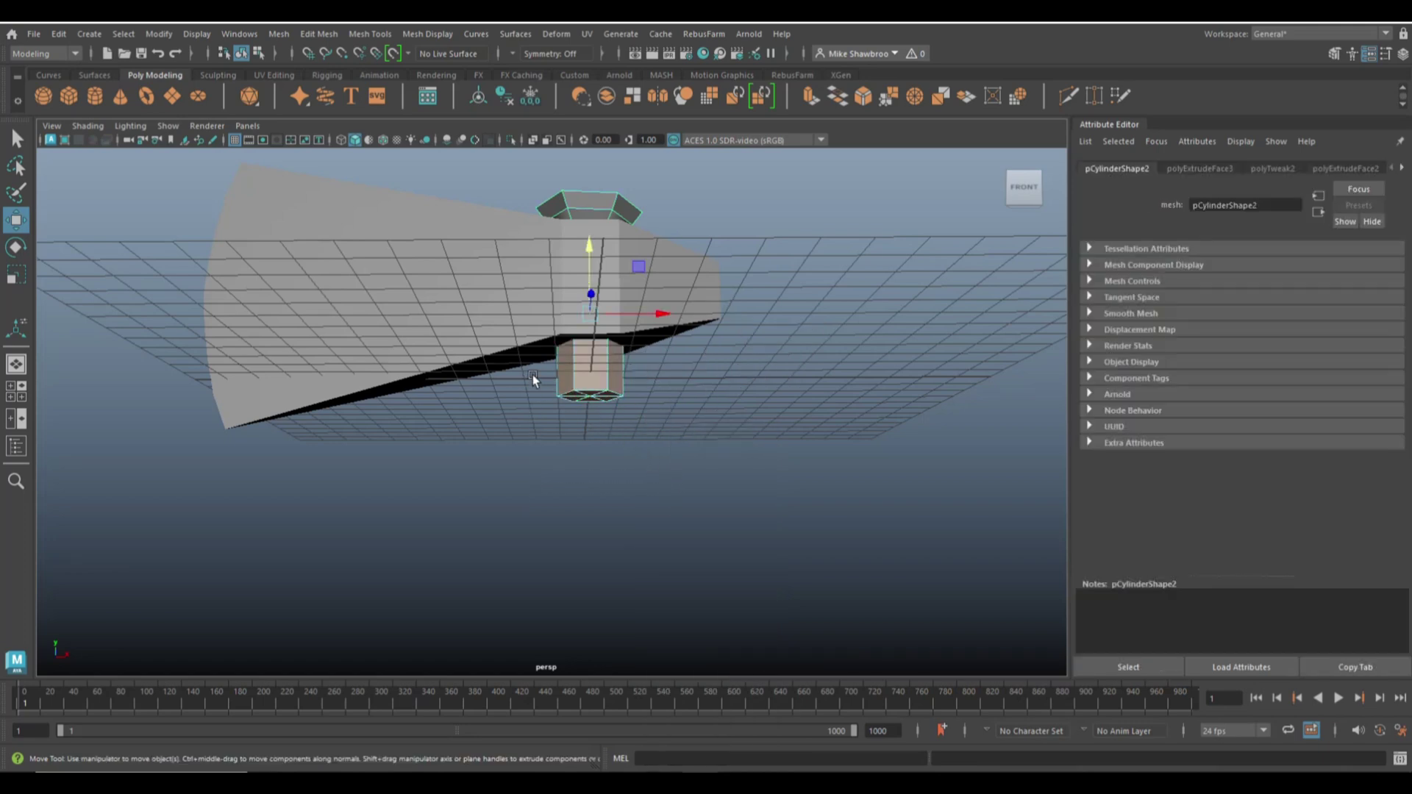
{"action": "left_click_drag", "start_coordinate": [663, 372], "coordinate": [664, 373]}
{"action": "left_click_drag", "start_coordinate": [706, 466], "coordinate": [700, 478], "text": "alt"}
{"action": "left_click_drag", "start_coordinate": [594, 338], "coordinate": [598, 302]}
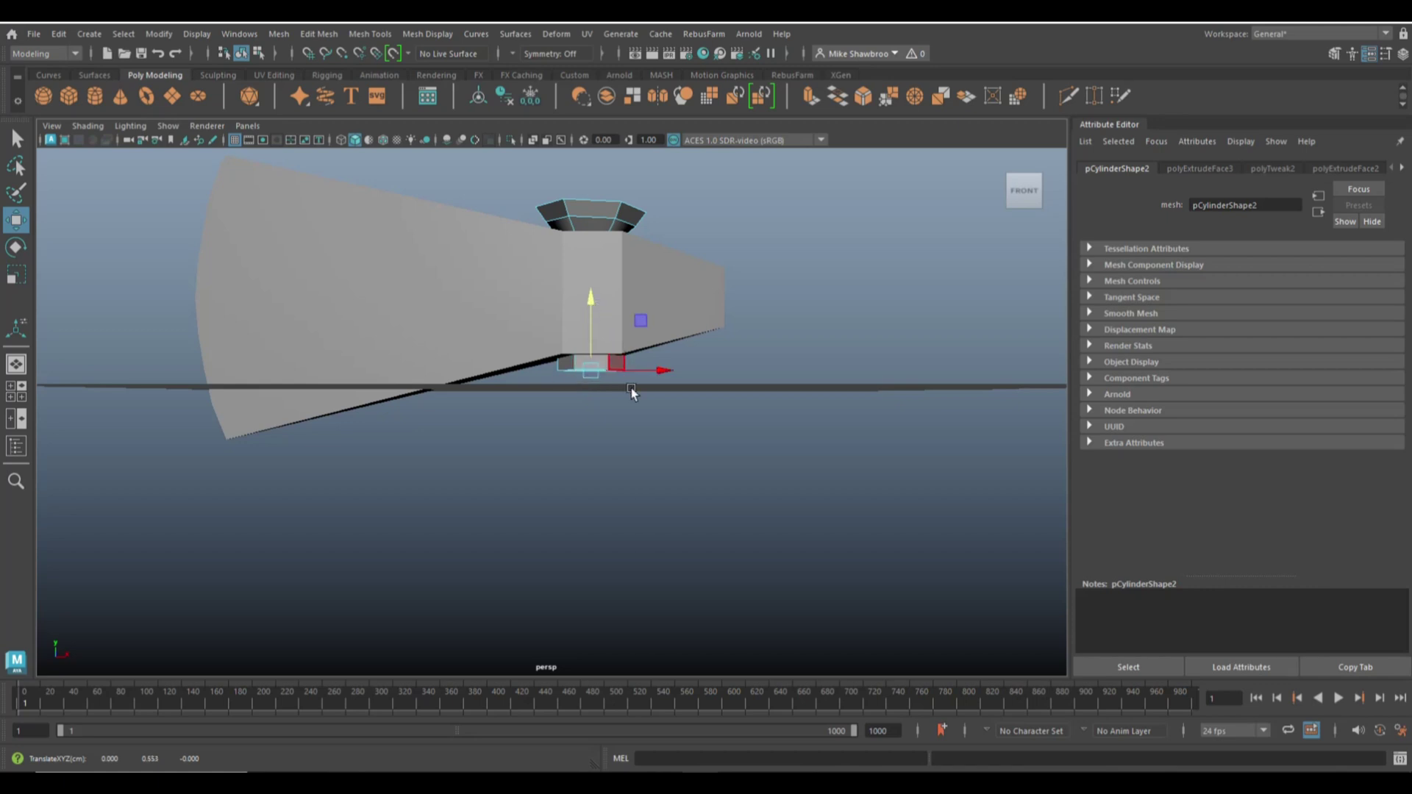
{"action": "key", "text": "e"}
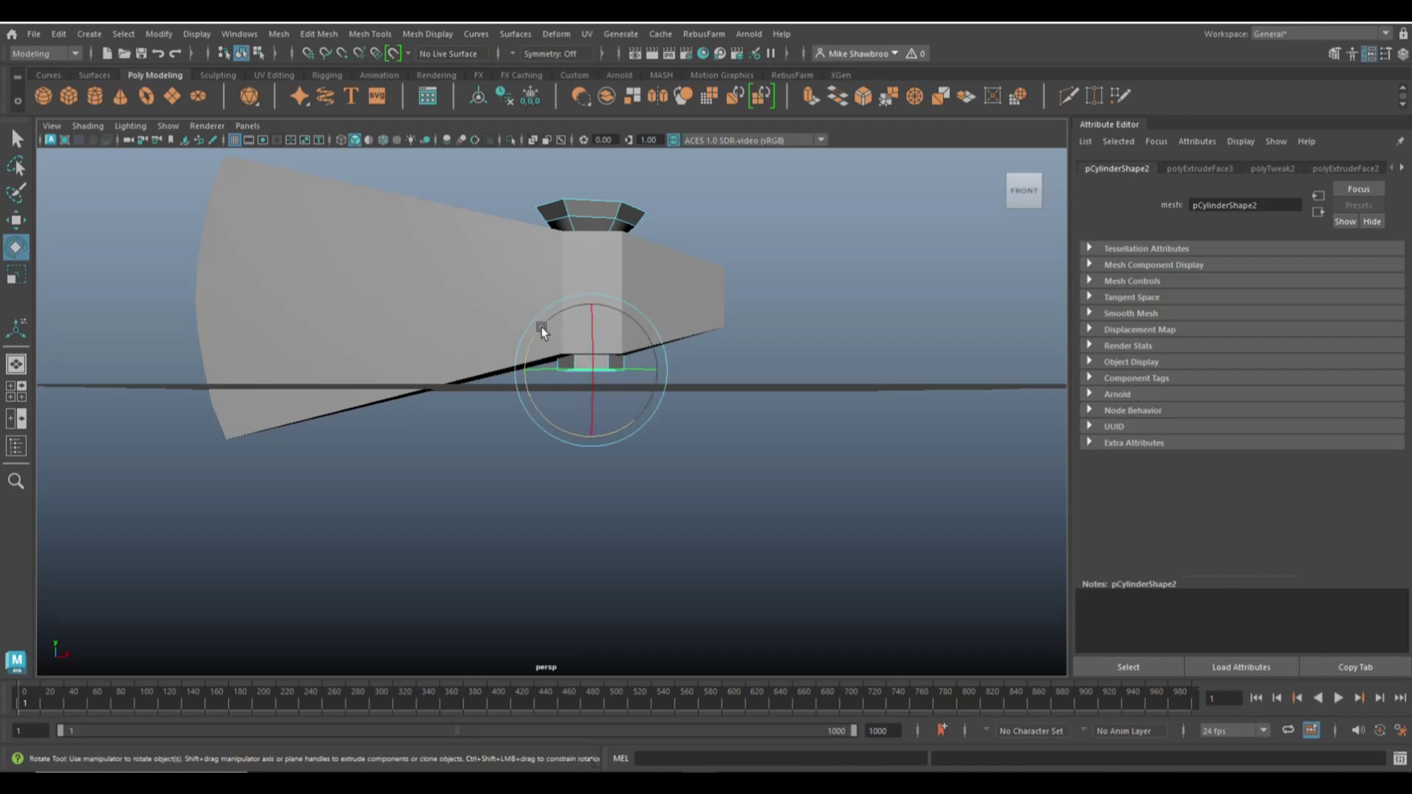
{"action": "left_click_drag", "start_coordinate": [544, 325], "coordinate": [553, 322]}
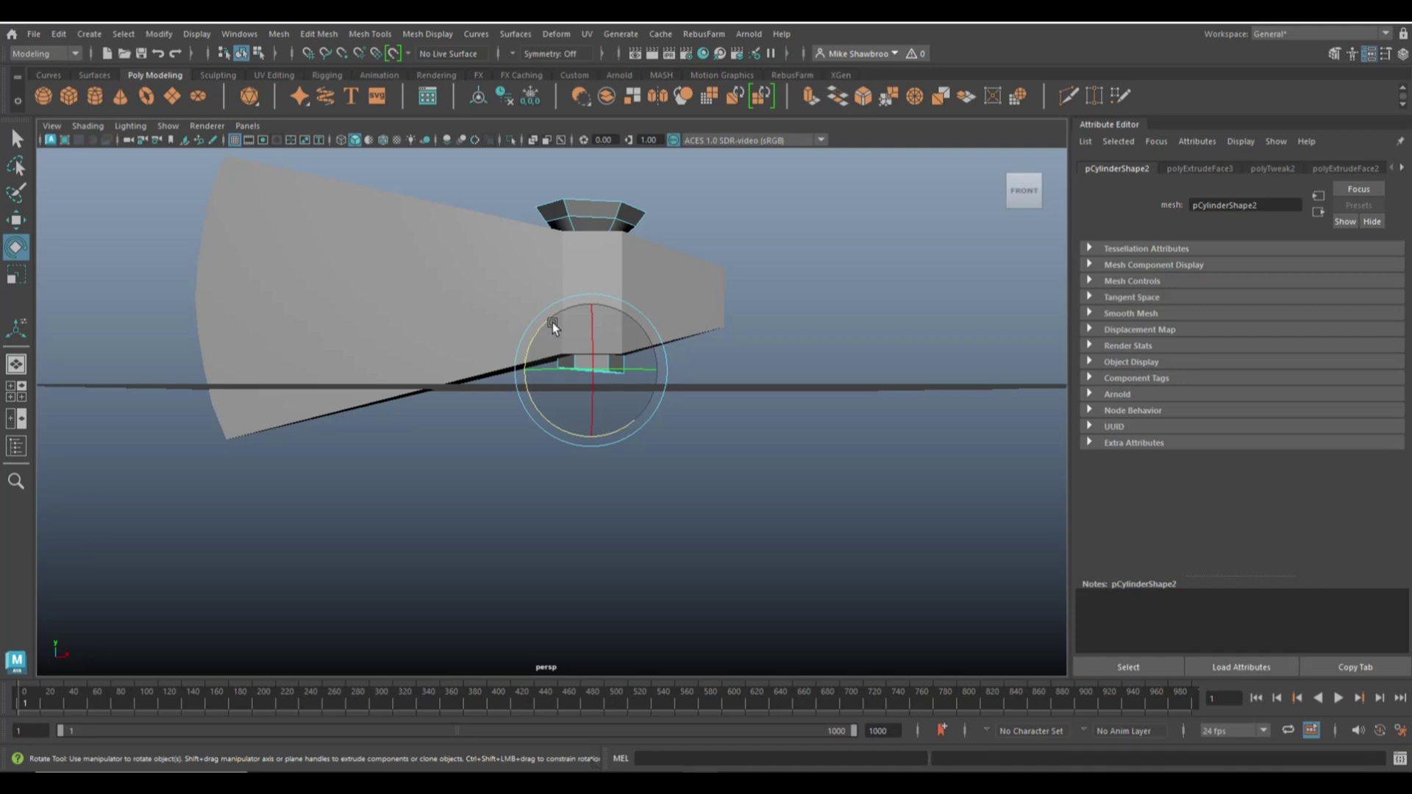
- Extrude the handle's bottom faces downward twice, to about Y -1.15 and -2.83, shifting them toward the blade to X -0.29 and -0.64
{"action": "key", "text": "ctrl+e"}
{"action": "key", "text": "w"}
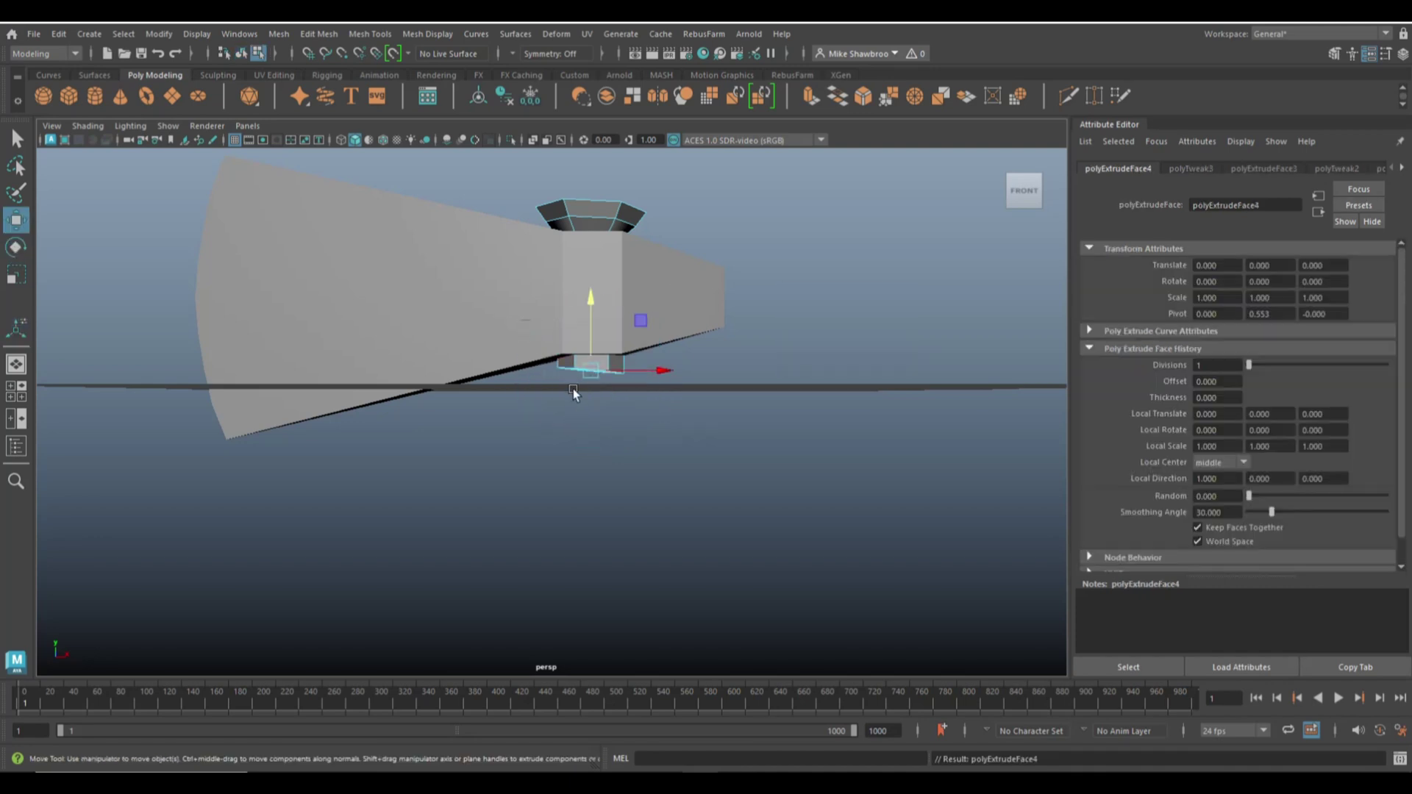
{"action": "left_click_drag", "start_coordinate": [588, 297], "coordinate": [586, 355]}
{"action": "left_click_drag", "start_coordinate": [665, 425], "coordinate": [656, 425]}
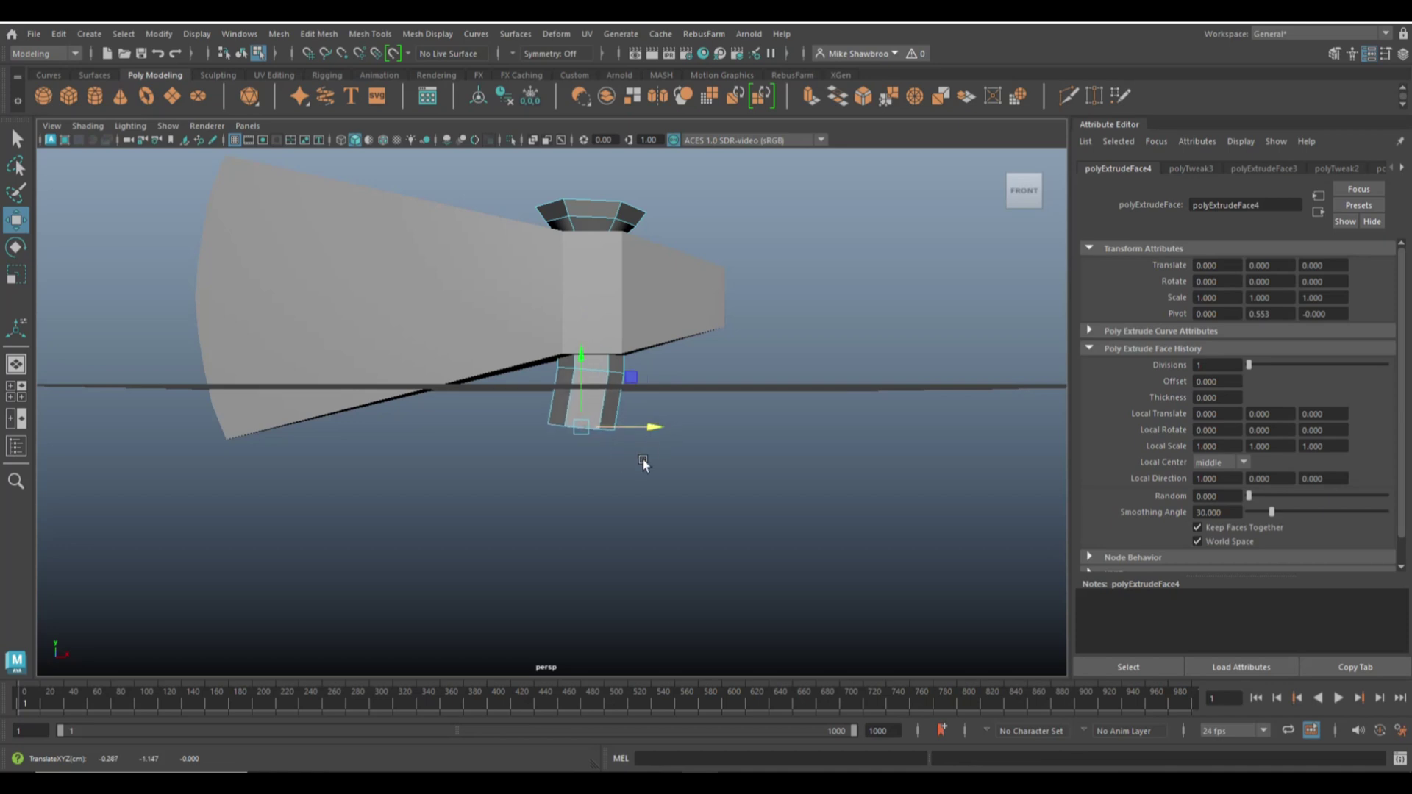
{"action": "key", "text": "ctrl+e"}
{"action": "key", "text": "w"}
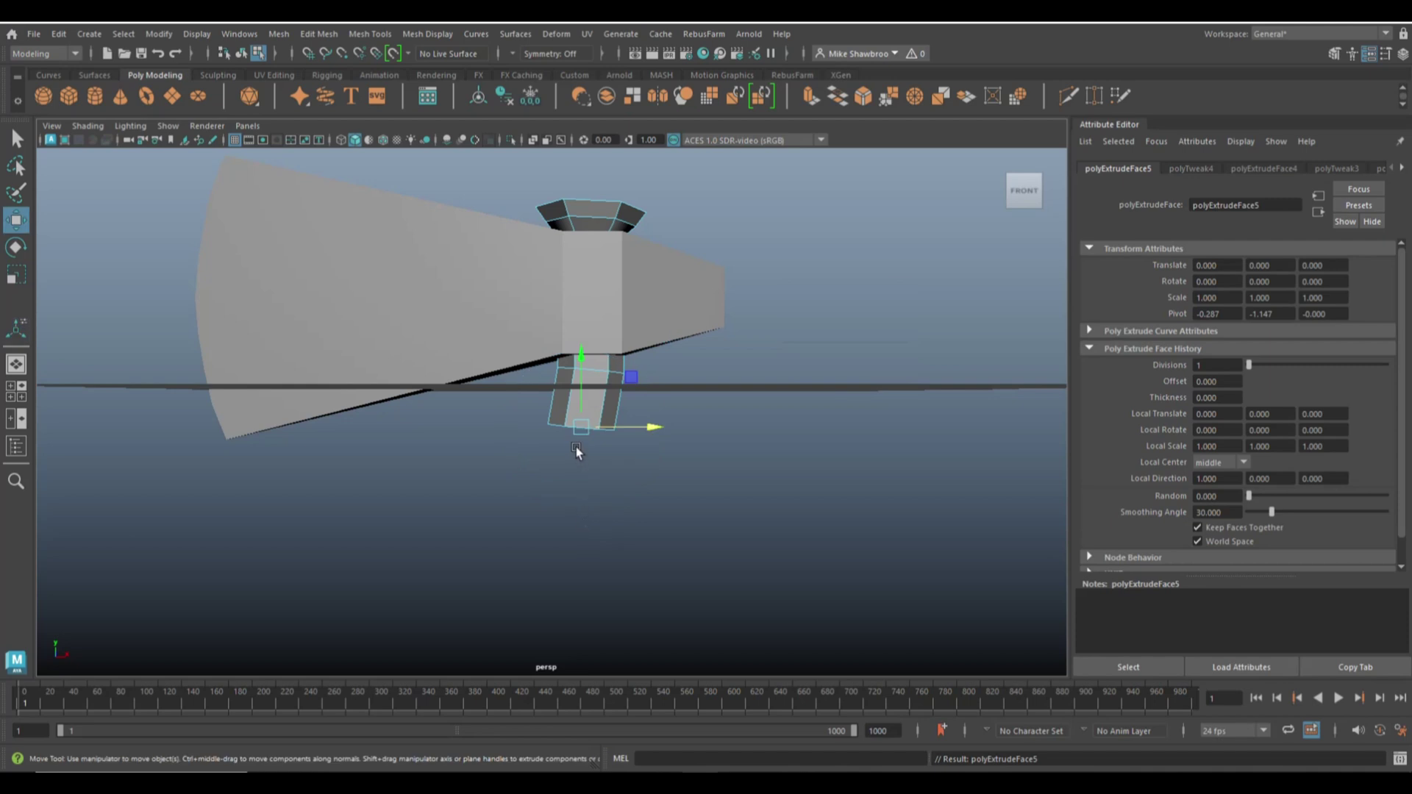
{"action": "left_click_drag", "start_coordinate": [581, 364], "coordinate": [576, 416]}
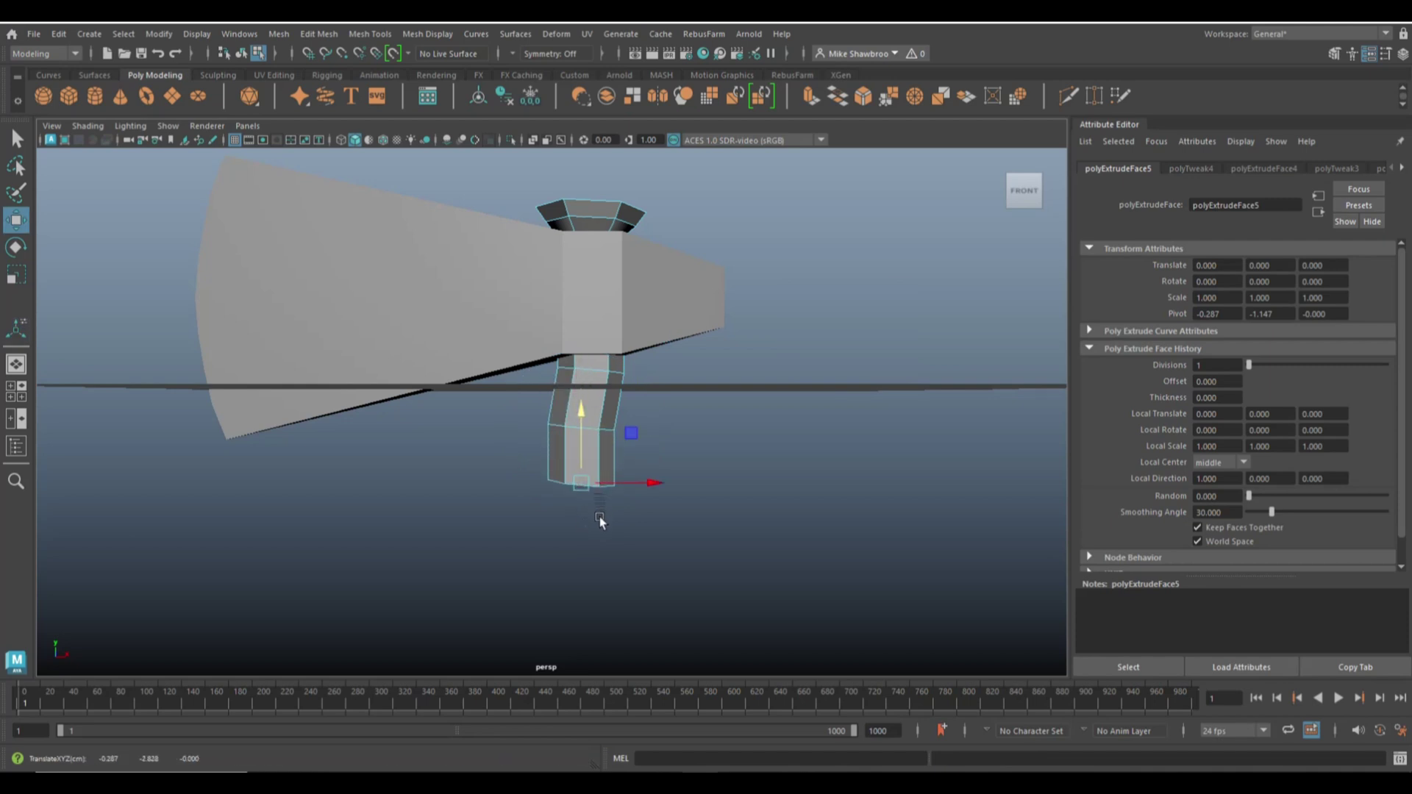
{"action": "left_click_drag", "start_coordinate": [650, 480], "coordinate": [639, 481]}
- Extrude a third handle section down to about Y -4.8, shifting its end slightly toward the blade to X -0.84
{"action": "key", "text": "ctrl+e"}
{"action": "key", "text": "w"}
{"action": "left_click_drag", "start_coordinate": [568, 413], "coordinate": [562, 483]}
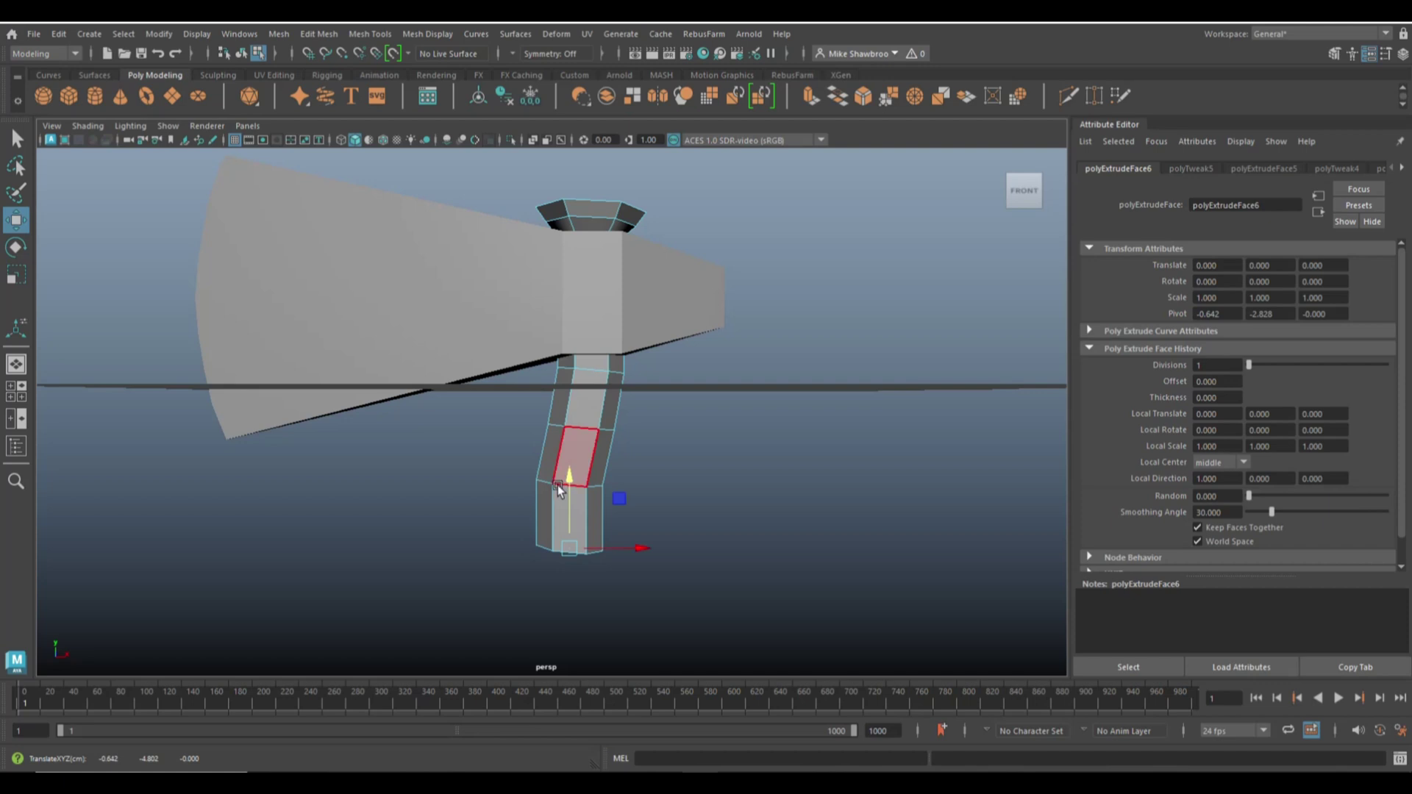
{"action": "left_click_drag", "start_coordinate": [645, 553], "coordinate": [639, 553]}
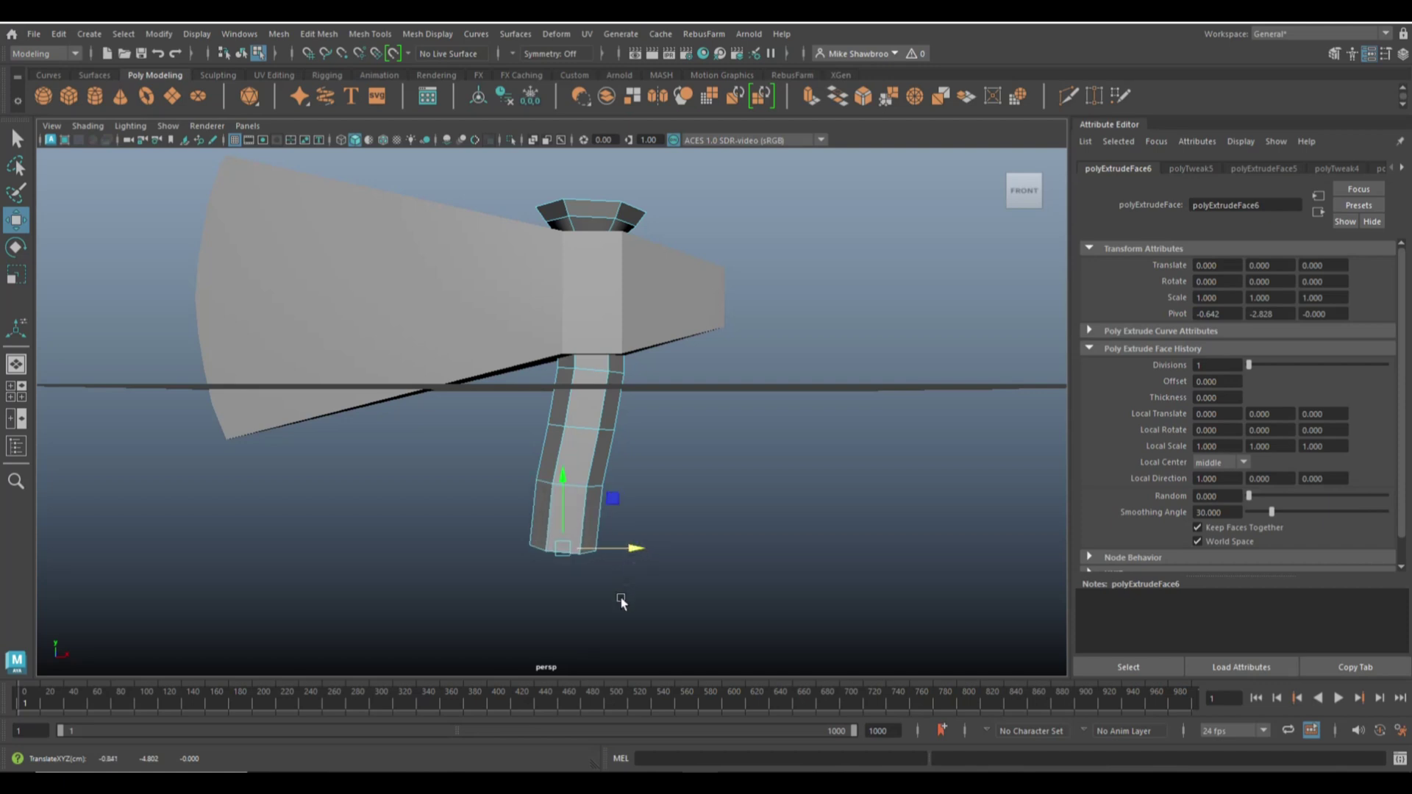
- Extrude a fourth handle section straight down from the bottom faces to about Y -6.91
{"action": "key", "text": "ctrl+e"}
{"action": "key", "text": "w"}
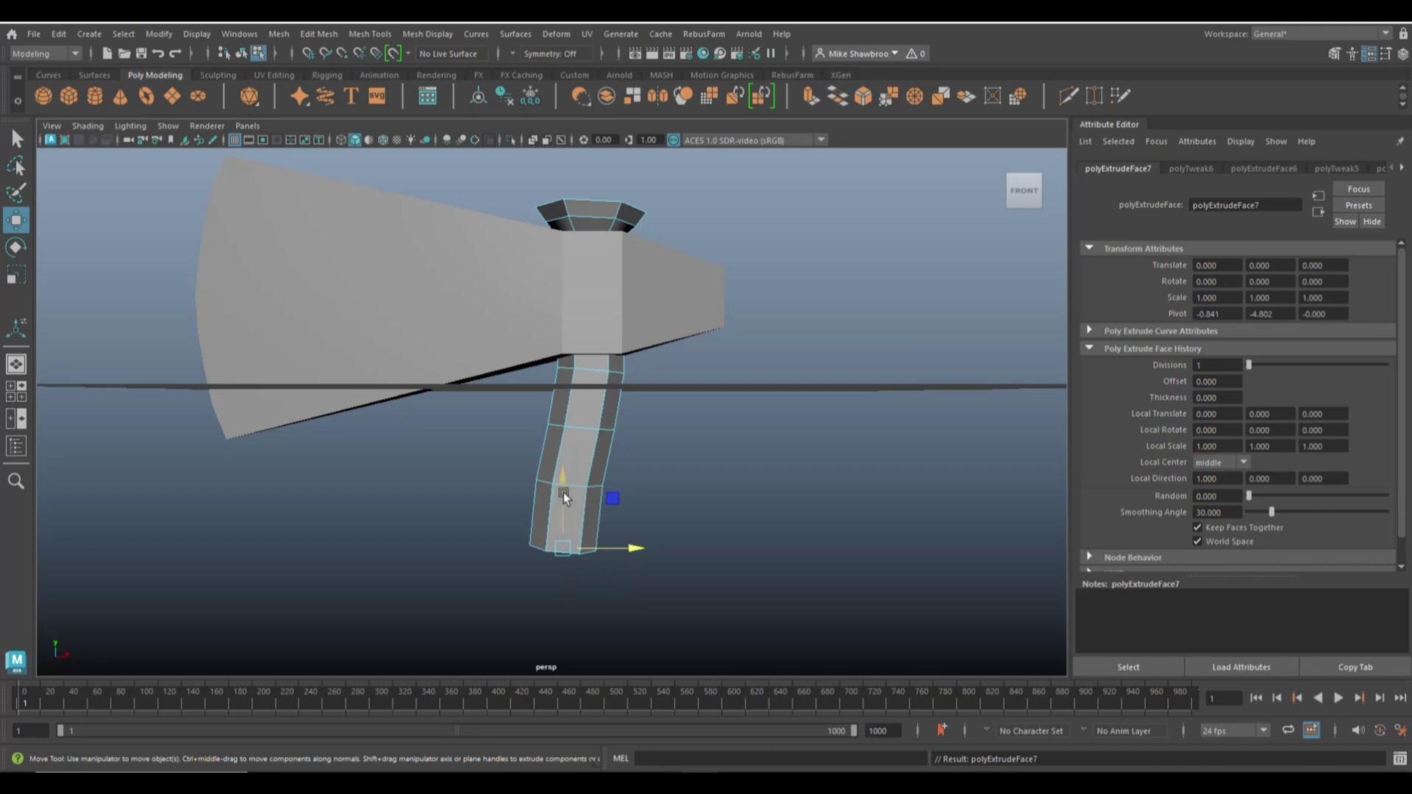
{"action": "left_click_drag", "start_coordinate": [566, 469], "coordinate": [566, 539]}
{"action": "left_click_drag", "start_coordinate": [592, 489], "coordinate": [625, 442], "text": "alt"}
{"action": "key", "text": "e"}
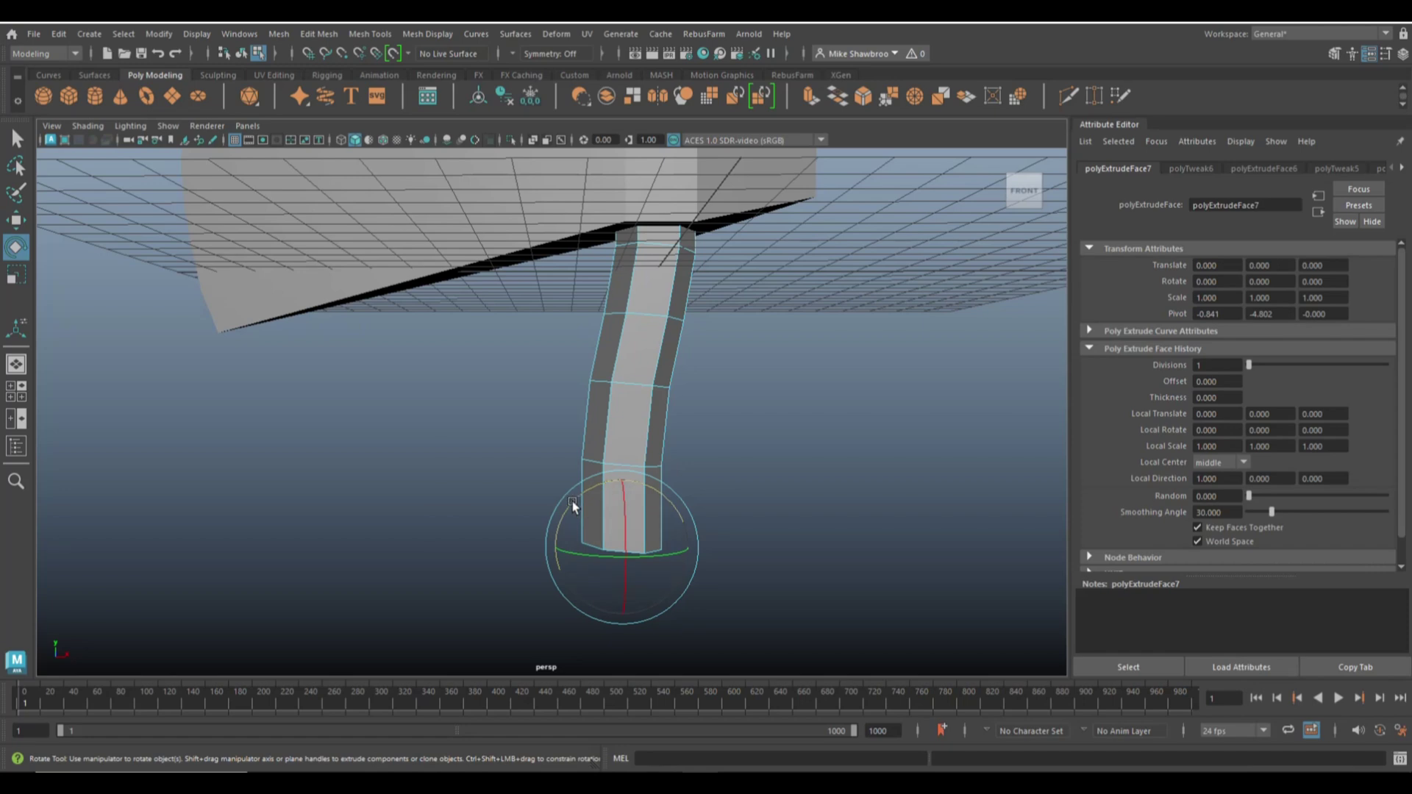
{"action": "left_click", "coordinate": [584, 527]}
- Extrude a fifth handle section straight down to about Y -8.88, keeping it in line with the section above
{"action": "key", "text": "ctrl+e"}
{"action": "left_click", "coordinate": [614, 489]}
{"action": "key", "text": "w"}
{"action": "left_click_drag", "start_coordinate": [617, 472], "coordinate": [622, 550]}
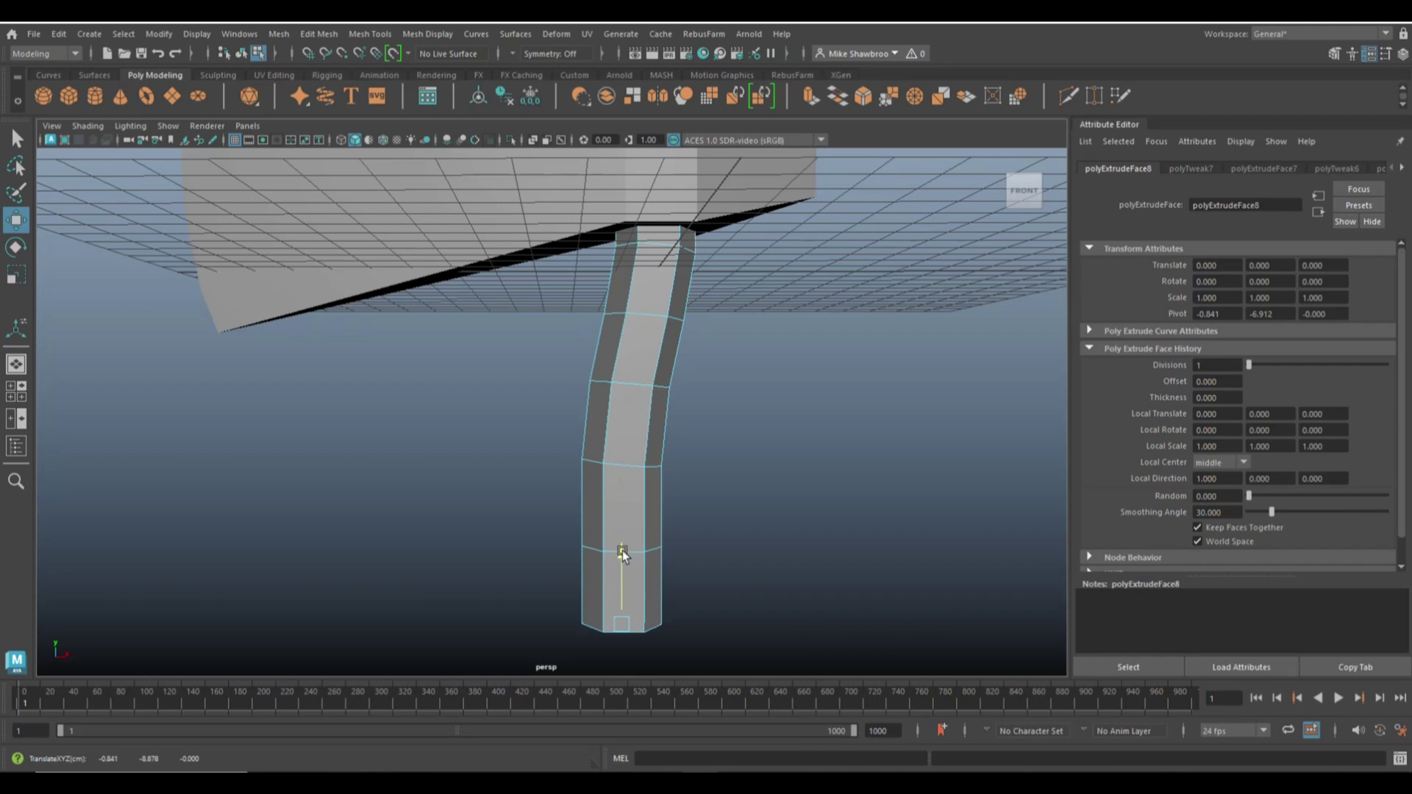
{"action": "key", "text": "e"}
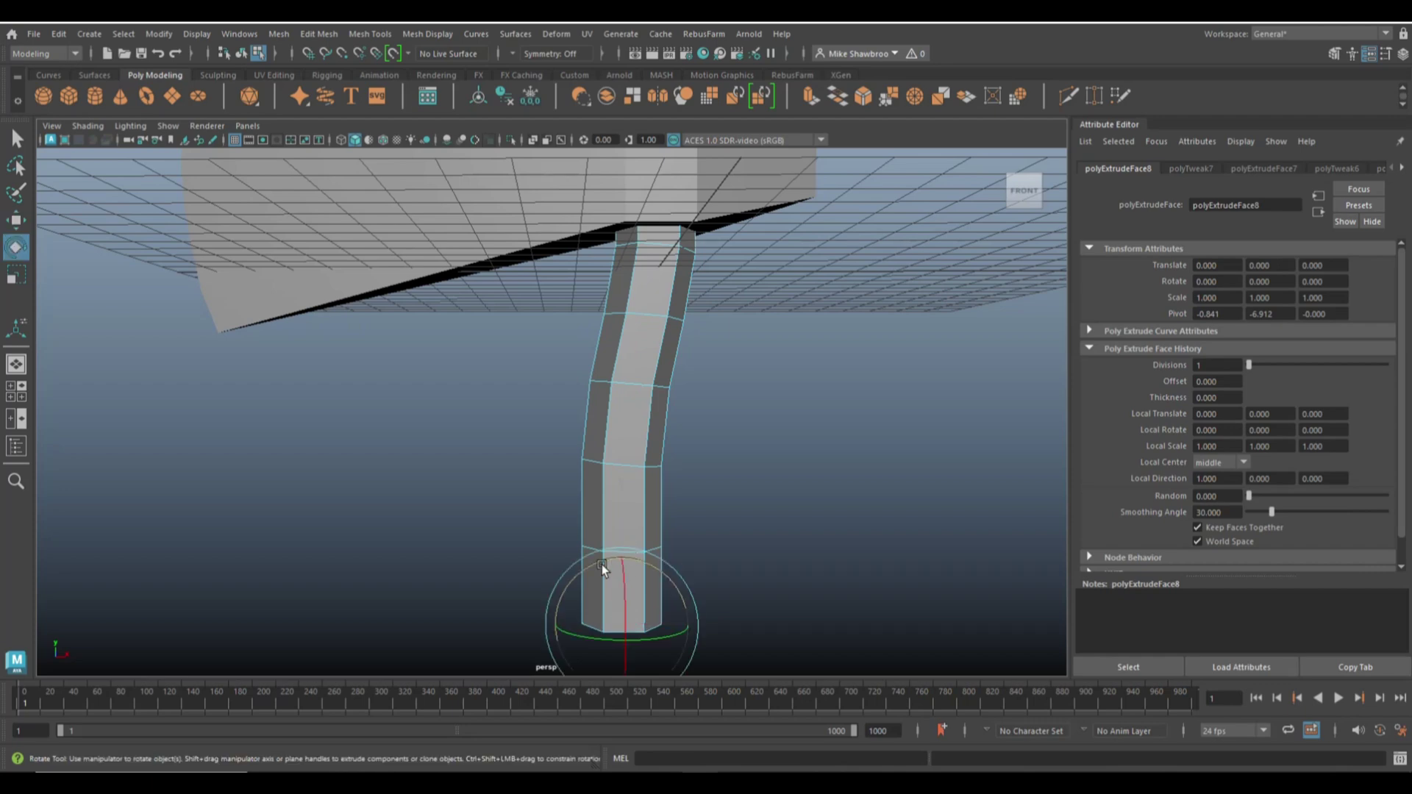
- Extrude a sixth handle section down to about Y -10.91, shifting its end away from the blade to X -0.65
{"action": "scroll", "coordinate": [652, 541], "scroll_direction": "down", "scroll_amount": 3}
{"action": "middle_click_drag", "start_coordinate": [660, 544], "coordinate": [663, 340], "text": "alt"}
{"action": "key", "text": "ctrl+e"}
{"action": "key", "text": "w"}
{"action": "left_click_drag", "start_coordinate": [607, 256], "coordinate": [610, 303]}
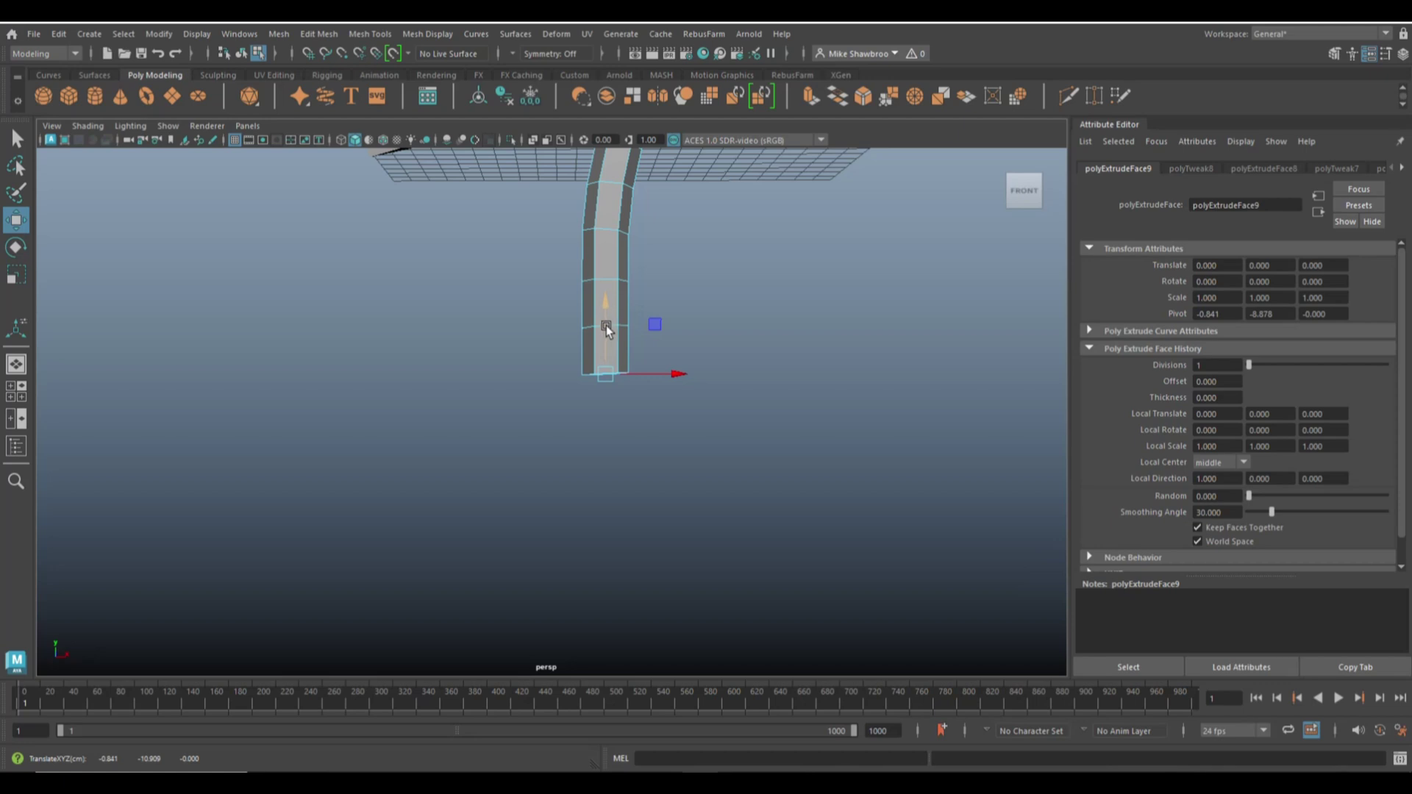
{"action": "left_click_drag", "start_coordinate": [683, 373], "coordinate": [688, 375]}
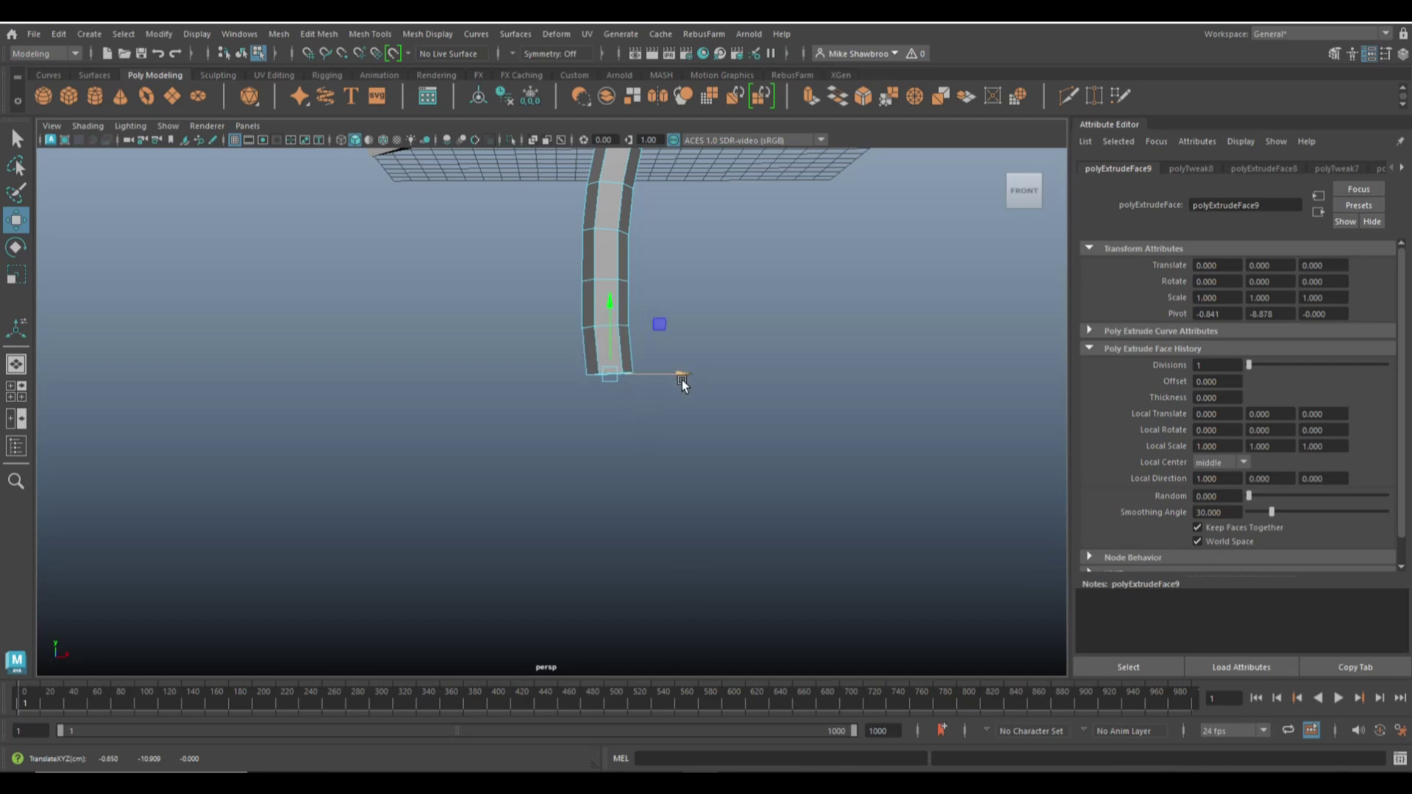
- Extrude a seventh handle section down to about Y -13.45, shifting its end slightly further away from the blade
{"action": "key", "text": "ctrl+e"}
{"action": "key", "text": "w"}
{"action": "left_click_drag", "start_coordinate": [606, 307], "coordinate": [616, 367]}
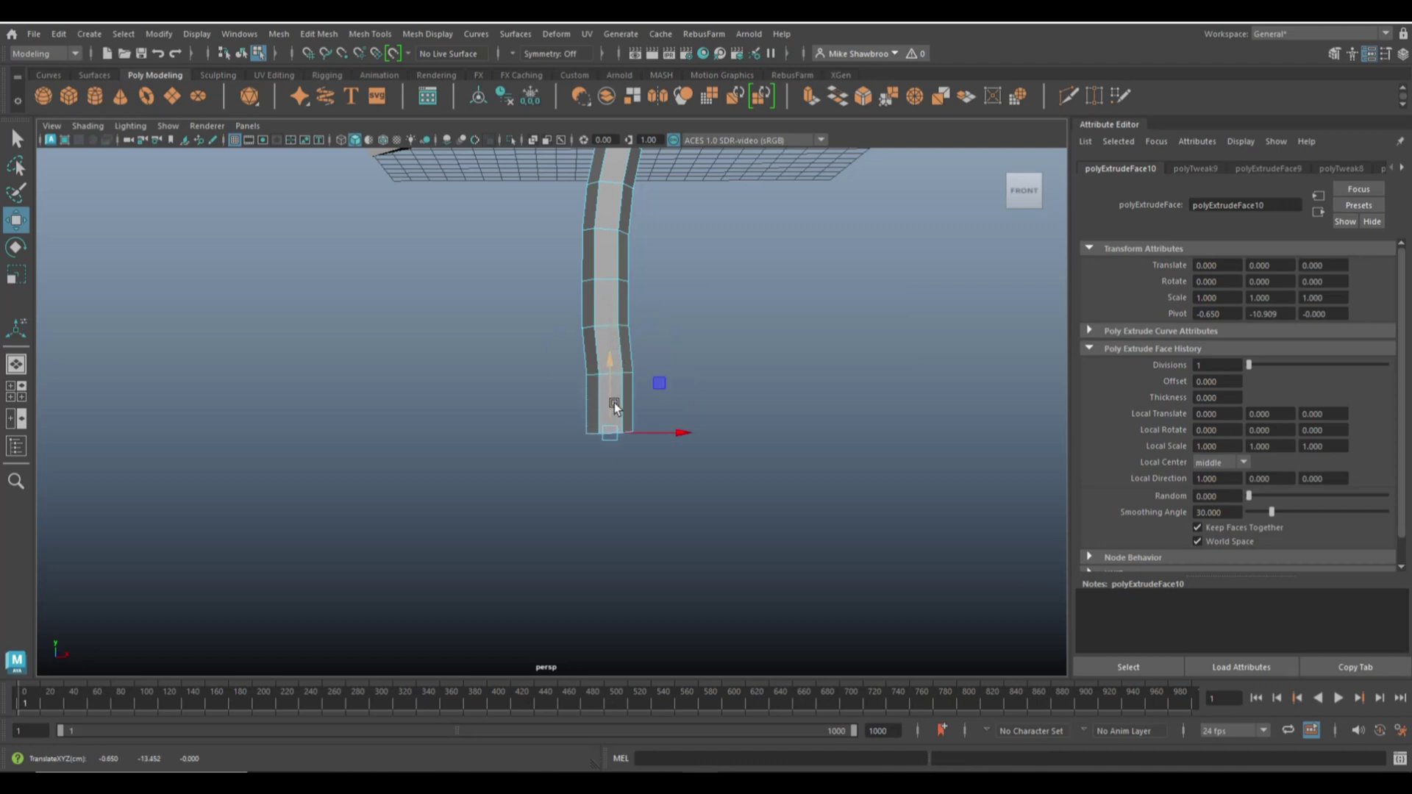
{"action": "left_click_drag", "start_coordinate": [677, 435], "coordinate": [686, 443]}
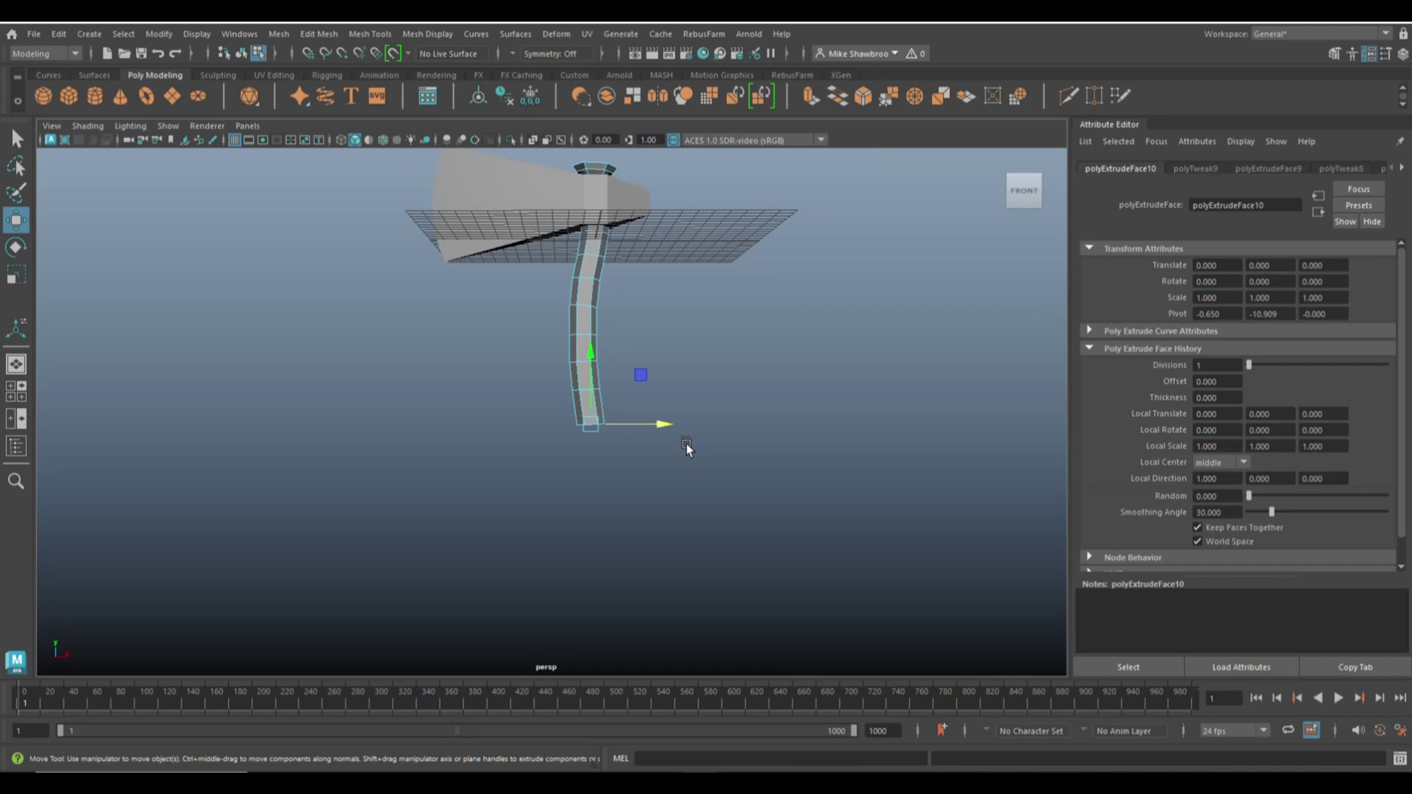
- Extrude two more handle sections, to about Y -16.31 and -19.12, shifting their ends away from the blade to X 0.29 and 0.40
{"action": "right_click_drag", "start_coordinate": [686, 443], "coordinate": [673, 415], "text": "shift"}
{"action": "left_click_drag", "start_coordinate": [587, 359], "coordinate": [591, 398]}
{"action": "left_click_drag", "start_coordinate": [667, 468], "coordinate": [674, 464]}
{"action": "key", "text": "ctrl+e"}
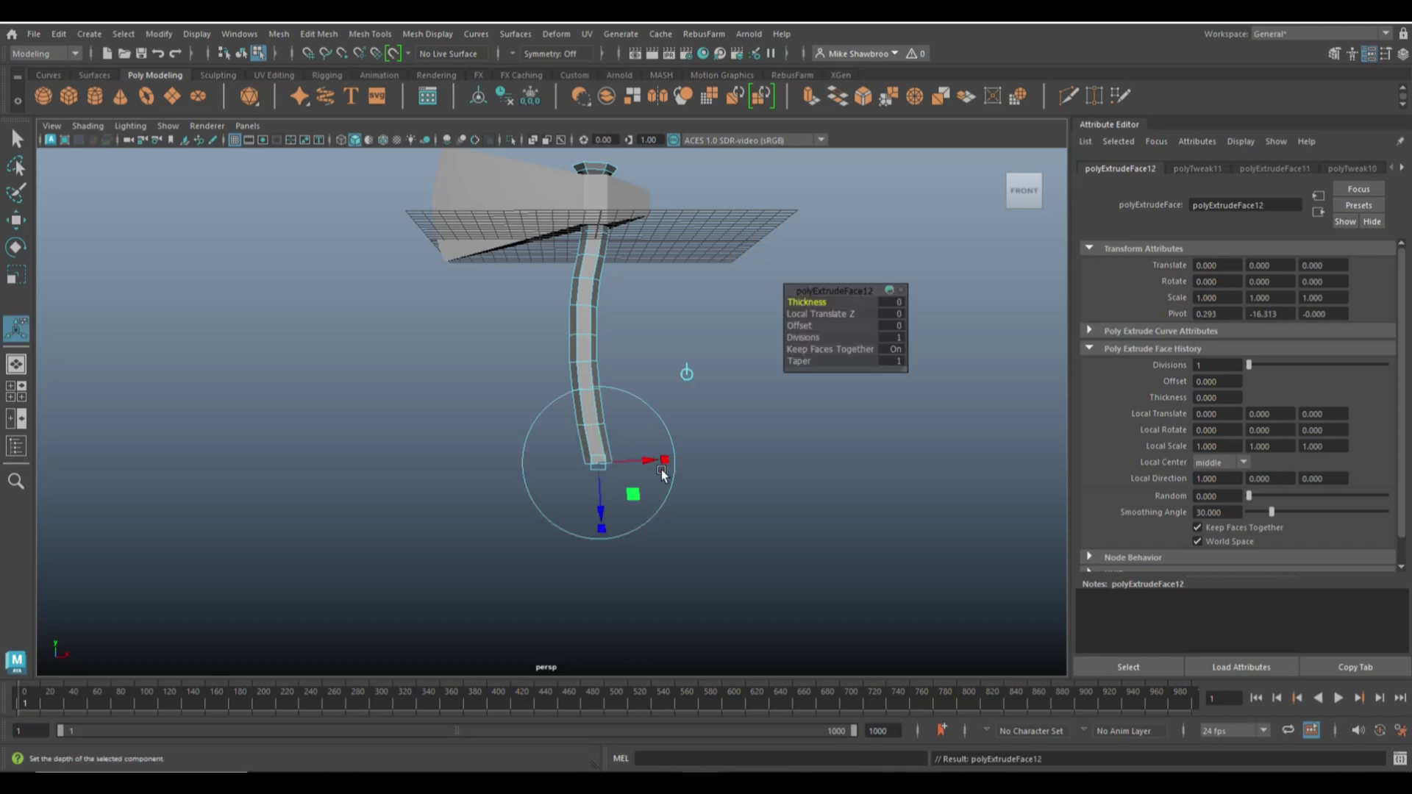
{"action": "key", "text": "w"}
{"action": "left_click_drag", "start_coordinate": [600, 391], "coordinate": [603, 429]}
{"action": "left_click_drag", "start_coordinate": [673, 497], "coordinate": [673, 498]}
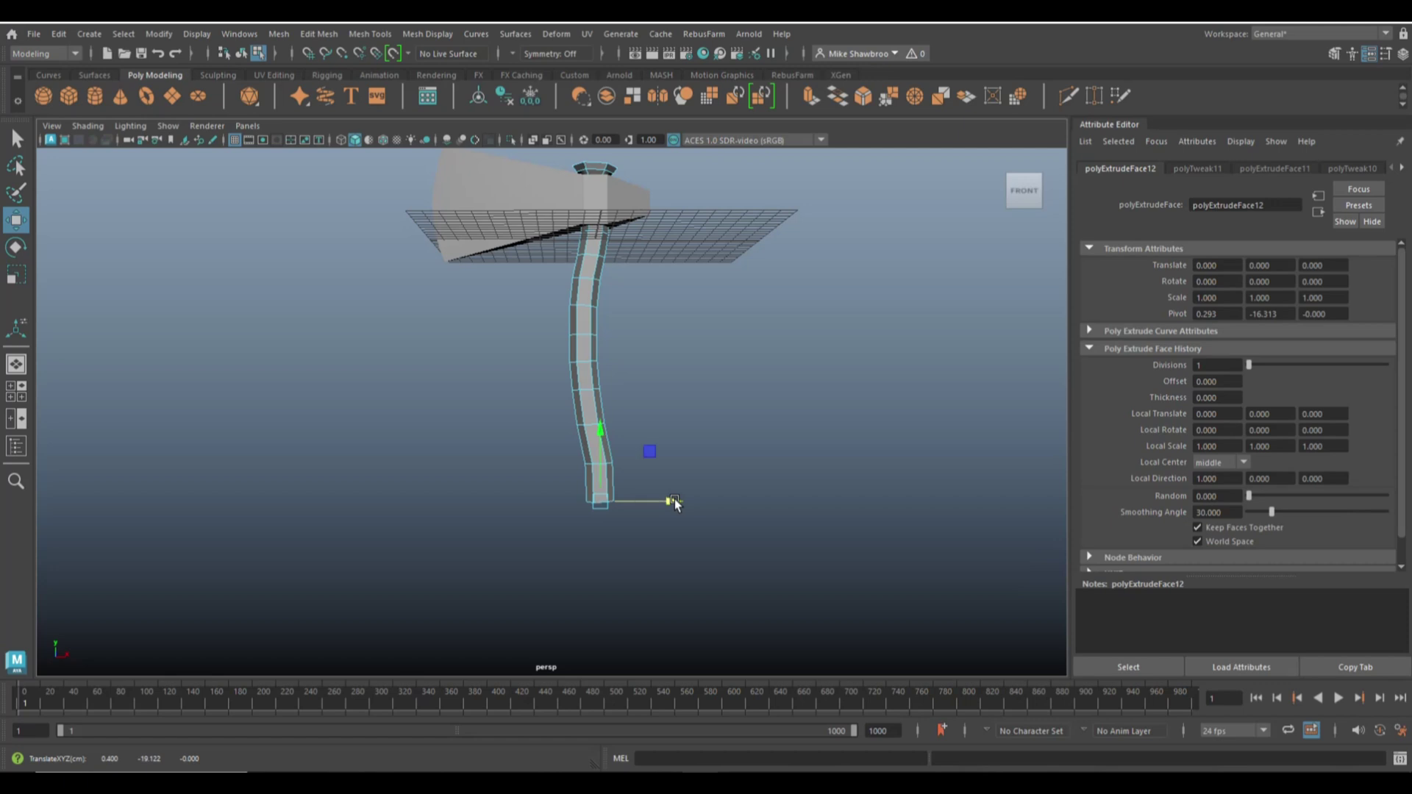
- Extrude a last handle section down to about Y -21.77 and scale its end faces up into a flared base
{"action": "right_click_drag", "start_coordinate": [686, 410], "coordinate": [794, 292], "text": "shift"}
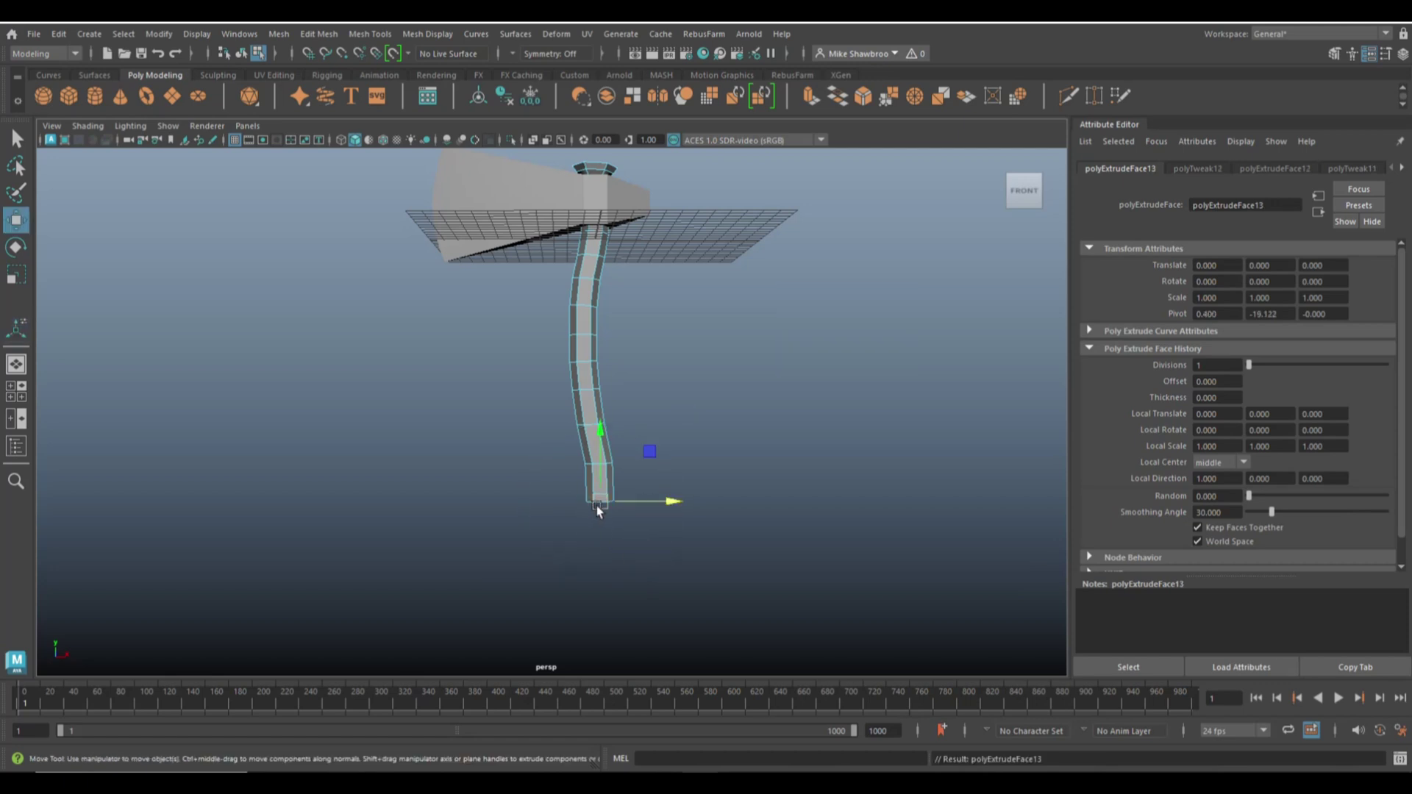
{"action": "left_click_drag", "start_coordinate": [603, 432], "coordinate": [602, 466]}
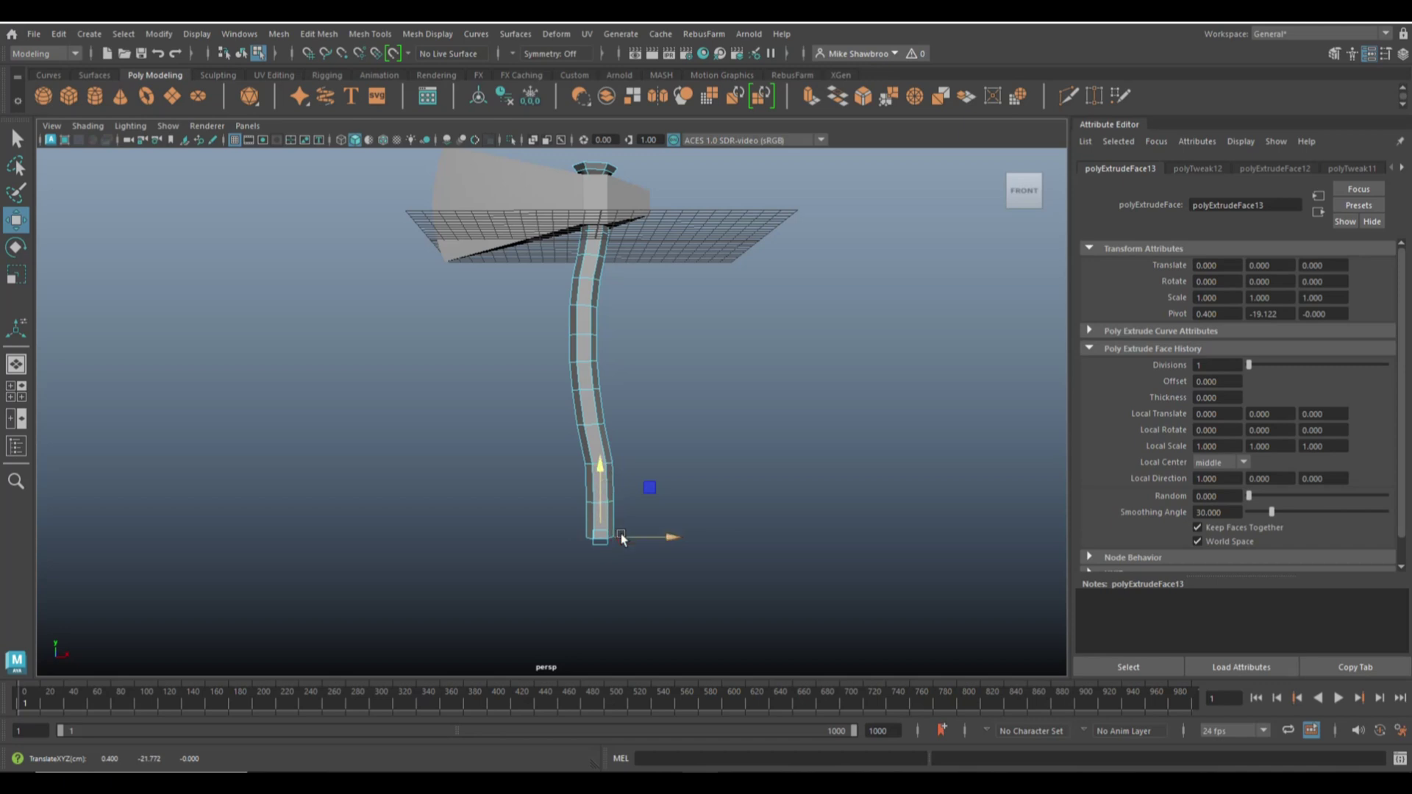
{"action": "key", "text": "r"}
{"action": "left_click_drag", "start_coordinate": [601, 542], "coordinate": [619, 557]}
- Select the edge loop just above the handle's flared base and scale it up slightly
{"action": "right_click_drag", "start_coordinate": [671, 352], "coordinate": [672, 421]}
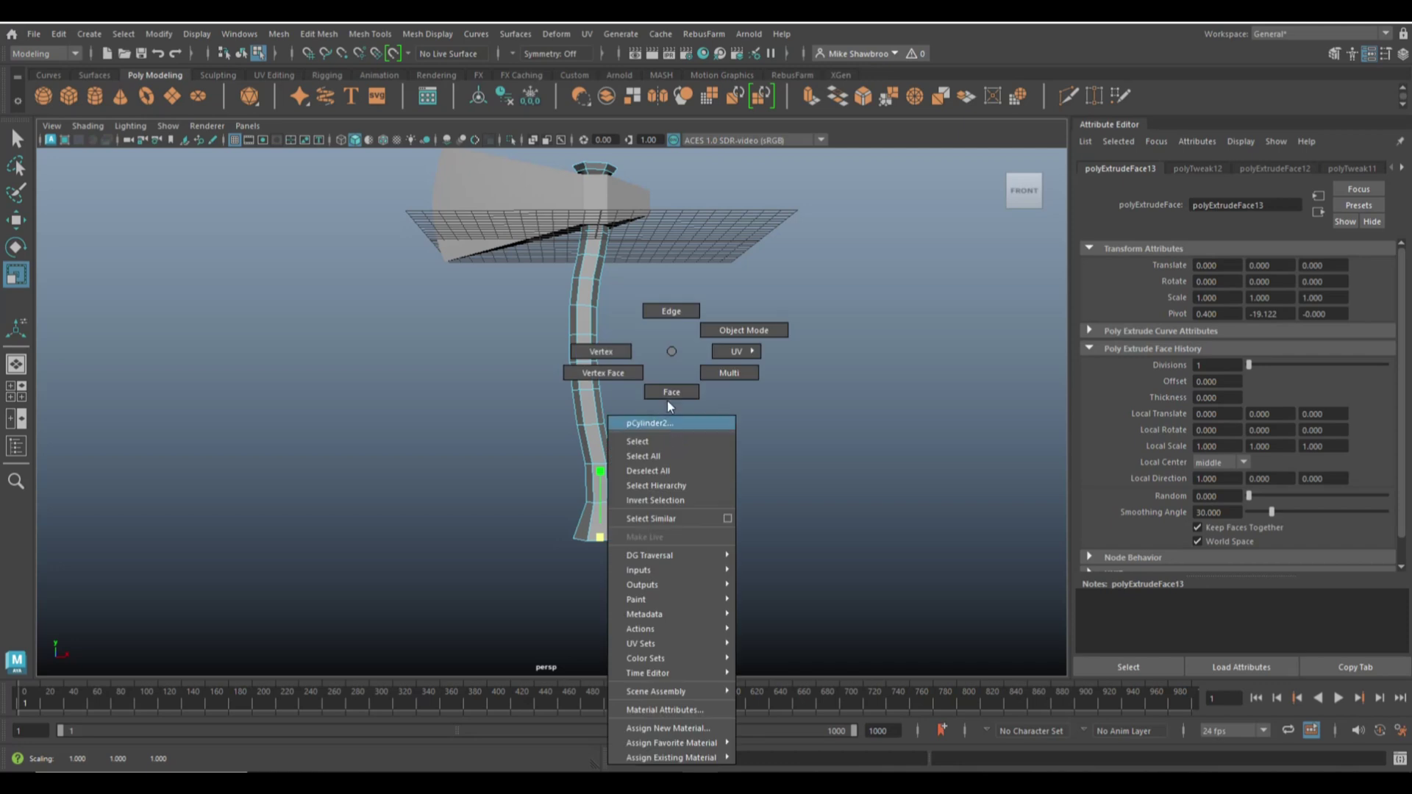
{"action": "right_click_drag", "start_coordinate": [665, 313], "coordinate": [666, 312]}
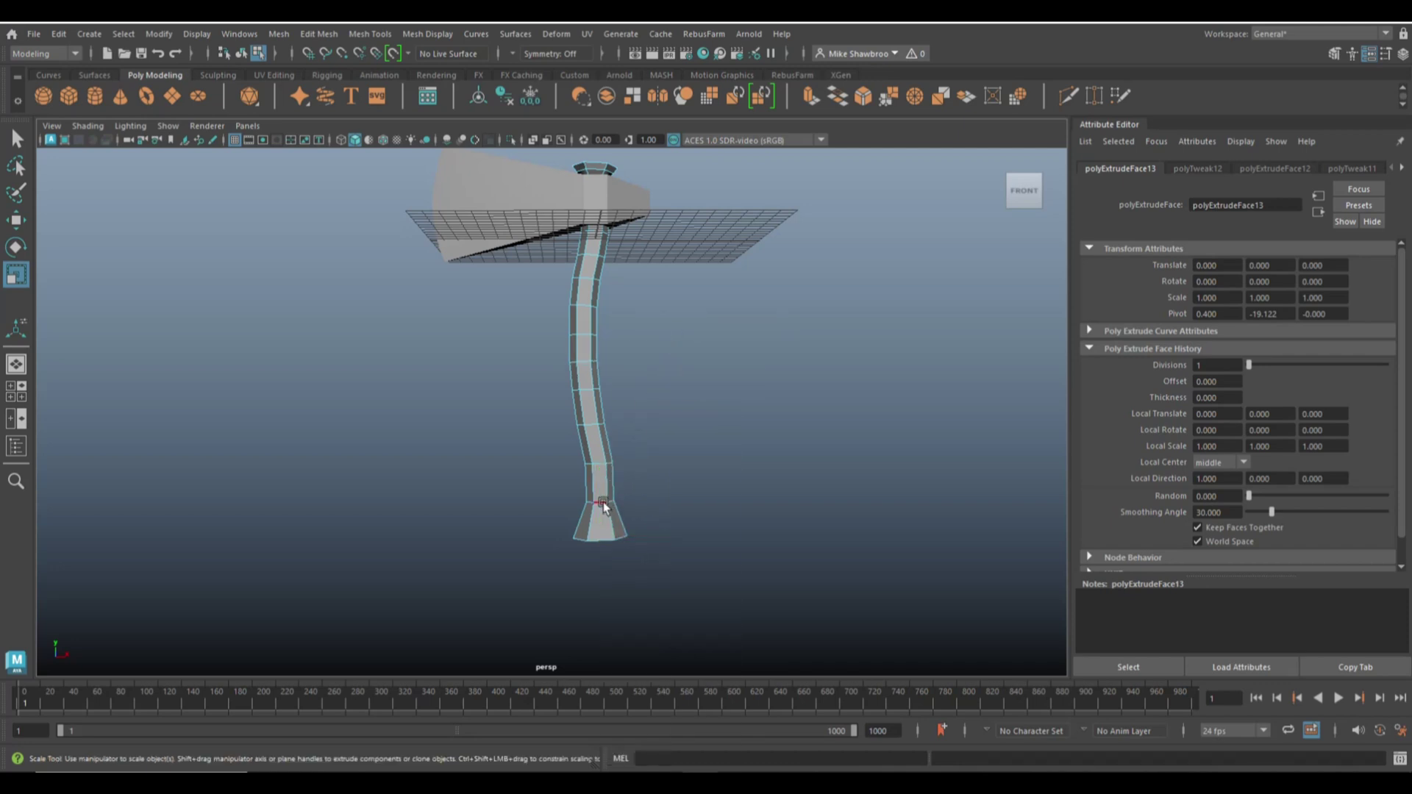
{"action": "left_click", "coordinate": [602, 505]}
{"action": "left_click_drag", "start_coordinate": [600, 504], "coordinate": [606, 503]}
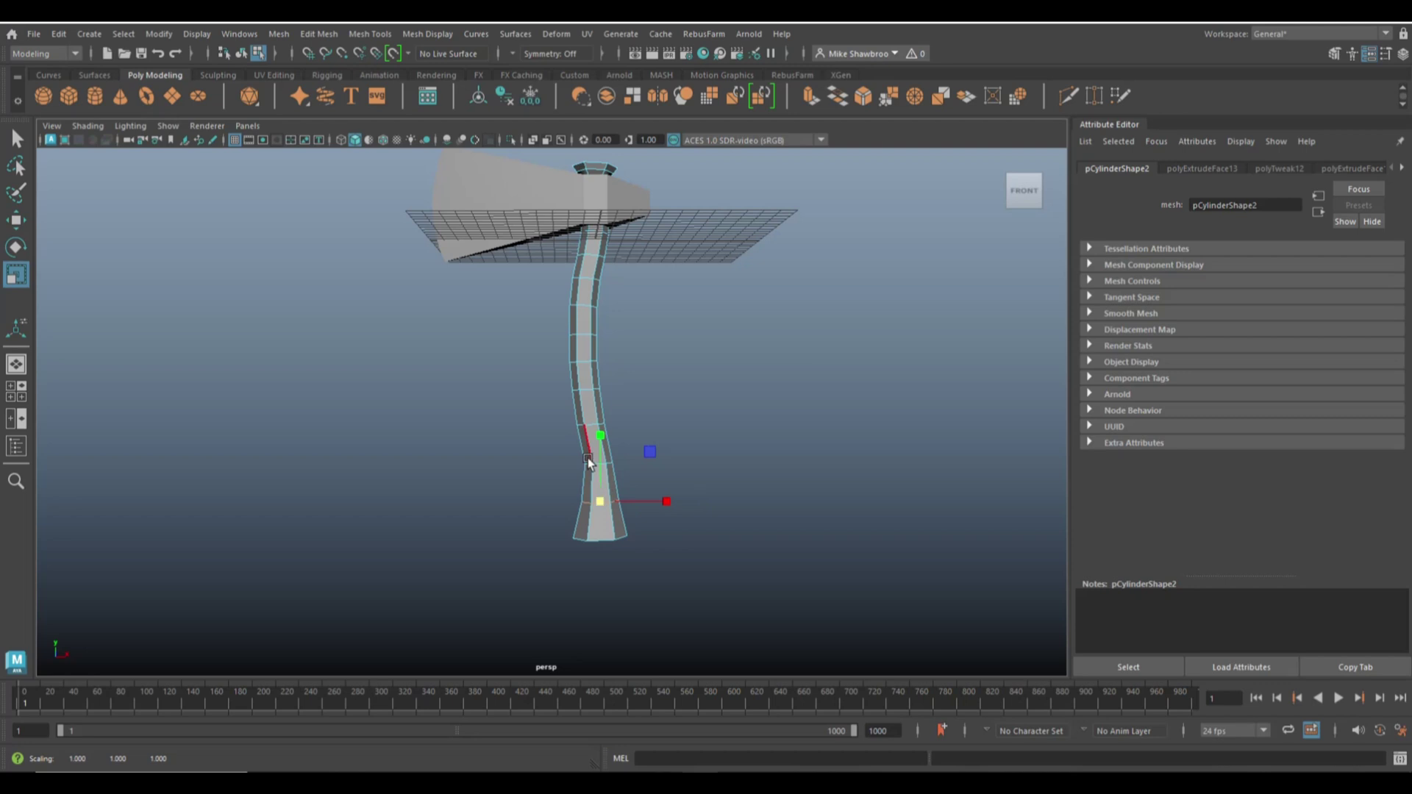
- Widen the next edge loops further up the lower handle slightly so it tapers gradually into the flare
{"action": "scroll", "coordinate": [615, 479], "scroll_direction": "up", "scroll_amount": 5}
{"action": "left_click", "coordinate": [624, 516]}
{"action": "left_click_drag", "start_coordinate": [654, 514], "coordinate": [659, 514]}
{"action": "left_click", "coordinate": [629, 435]}
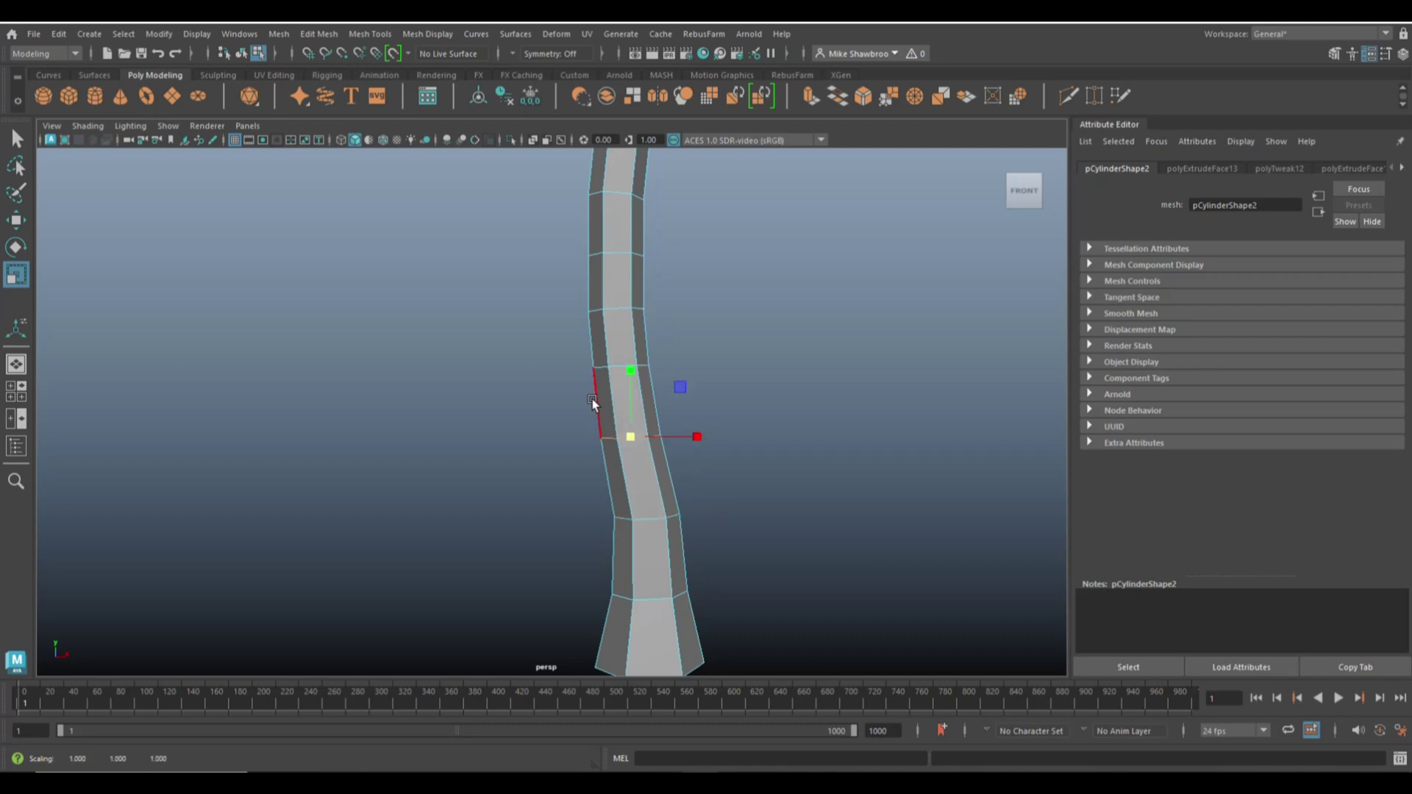
{"action": "left_click", "coordinate": [602, 367]}
{"action": "double_click", "coordinate": [601, 367]}
{"action": "left_click", "coordinate": [619, 367]}
{"action": "scroll", "coordinate": [667, 374], "scroll_direction": "down", "scroll_amount": 5}
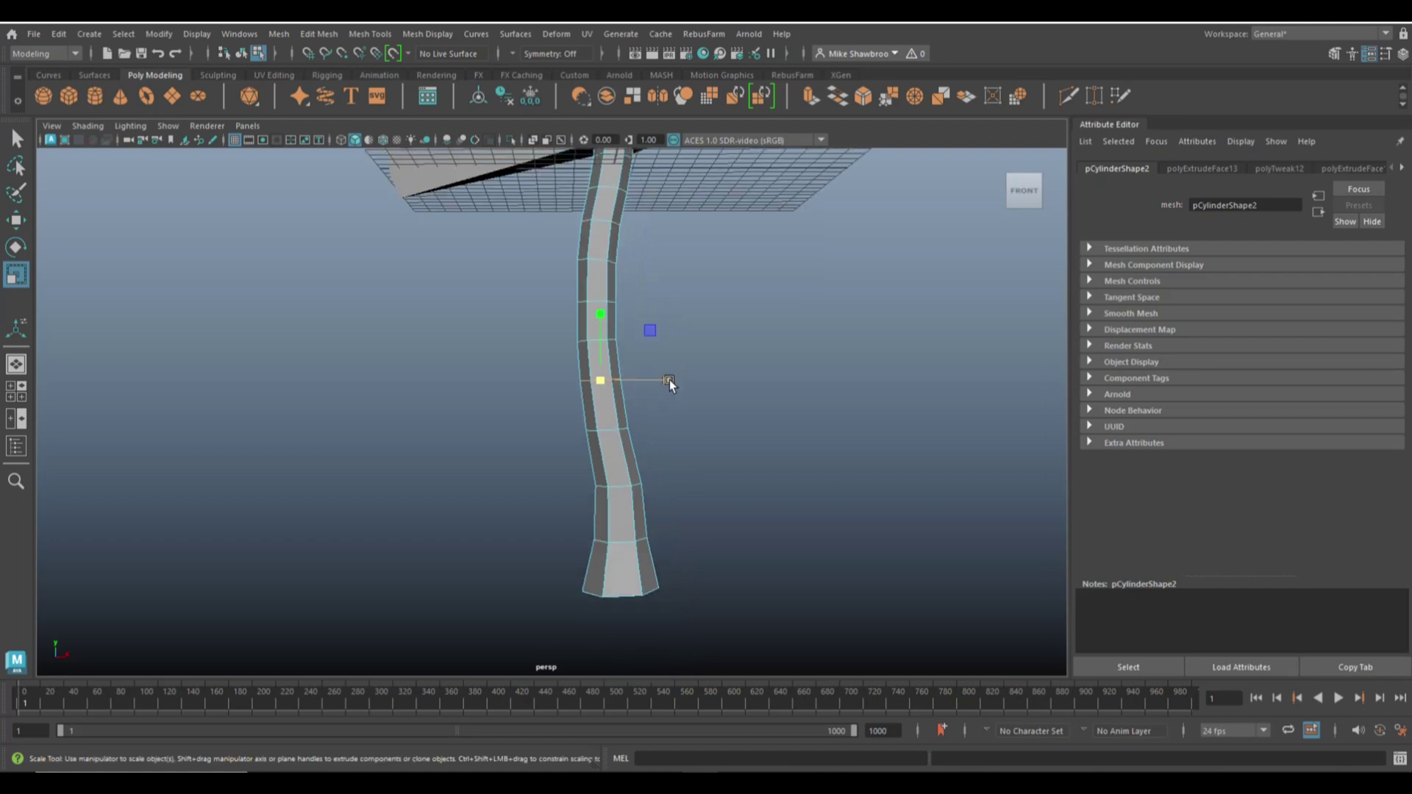
- Extrude the faces on the underside of the flared base and scale them inward to a small central hexagon
{"action": "left_click_drag", "start_coordinate": [669, 396], "coordinate": [630, 301], "text": "alt"}
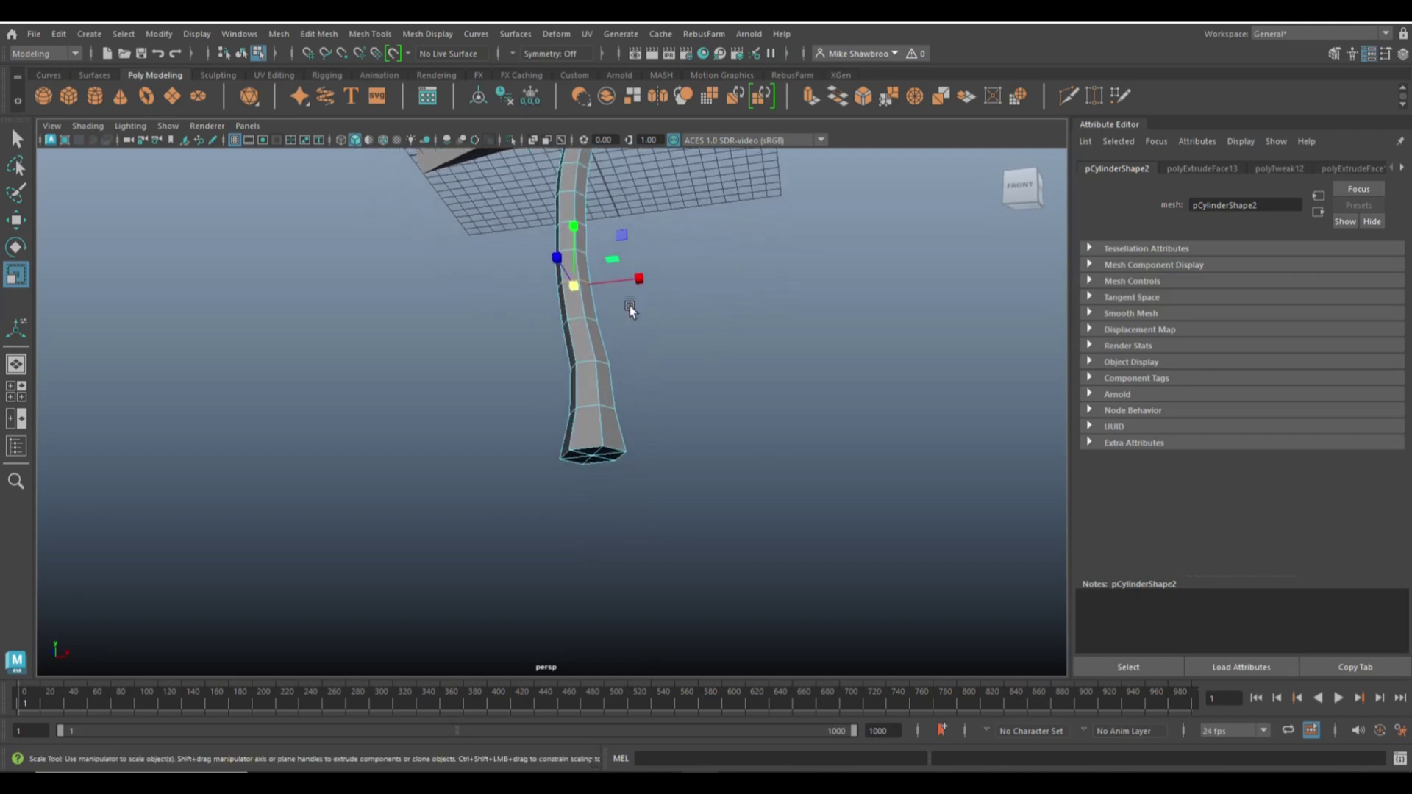
{"action": "scroll", "coordinate": [641, 365], "scroll_direction": "up", "scroll_amount": 5}
{"action": "left_click_drag", "start_coordinate": [645, 390], "coordinate": [586, 315], "text": "alt"}
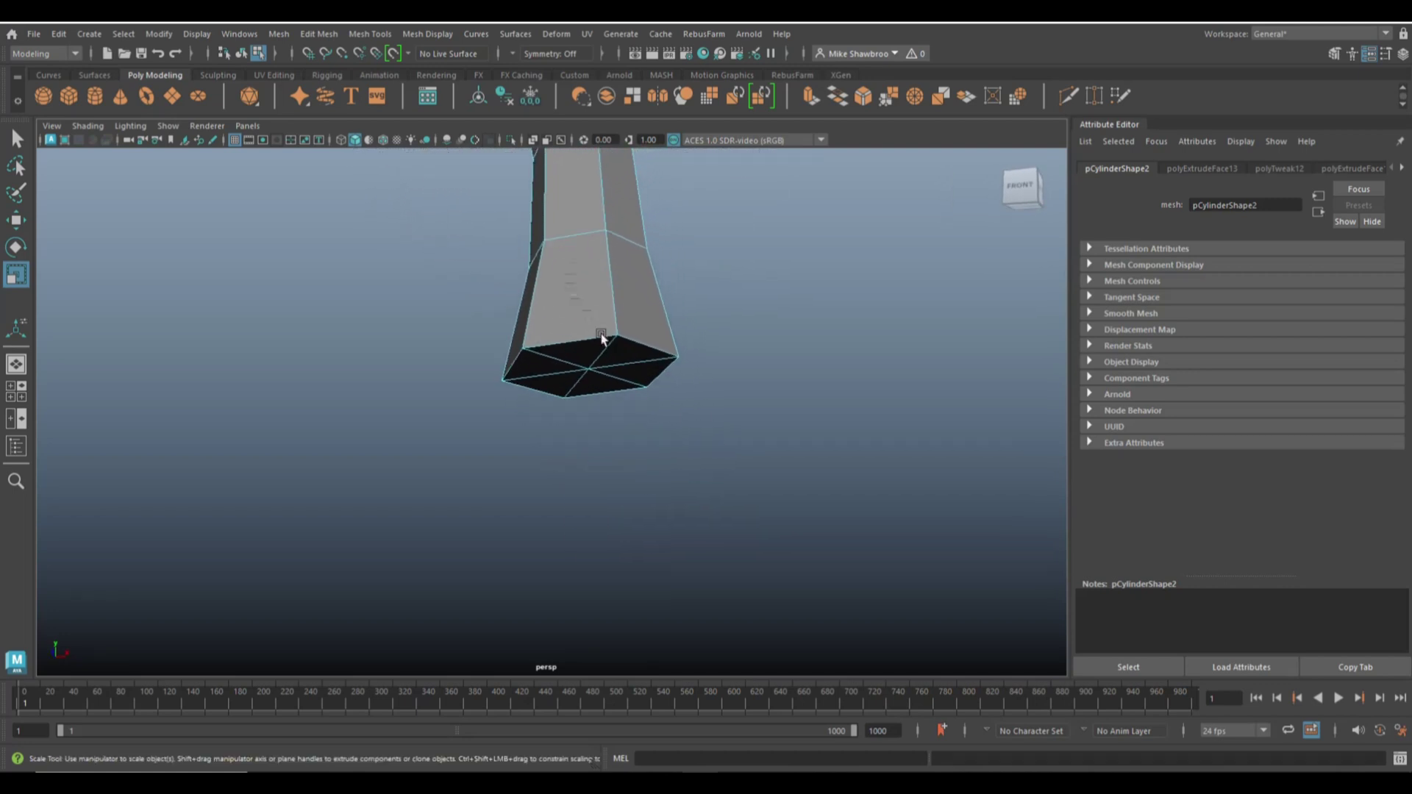
{"action": "right_click_drag", "start_coordinate": [583, 352], "coordinate": [592, 392]}
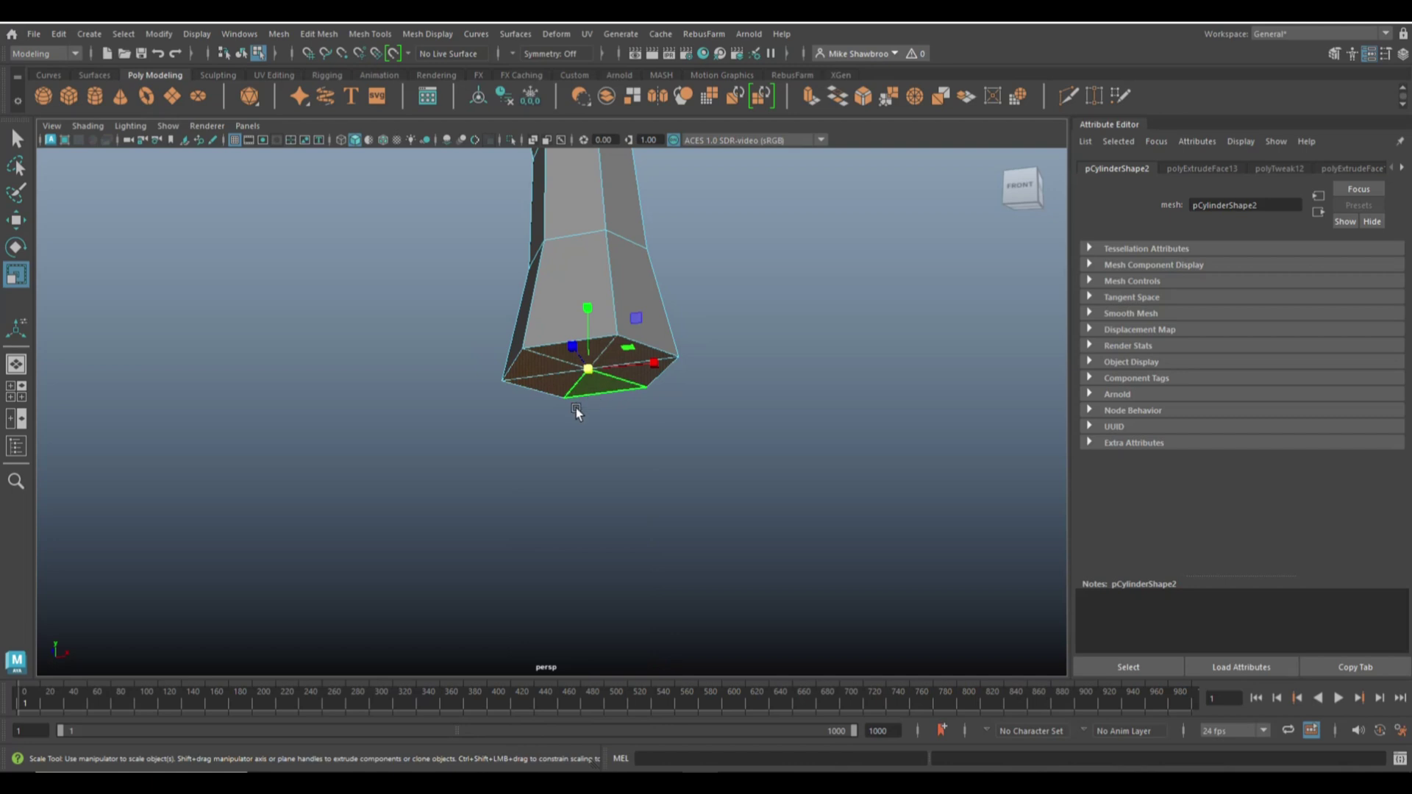
{"action": "key", "text": "ctrl+e"}
{"action": "key", "text": "r"}
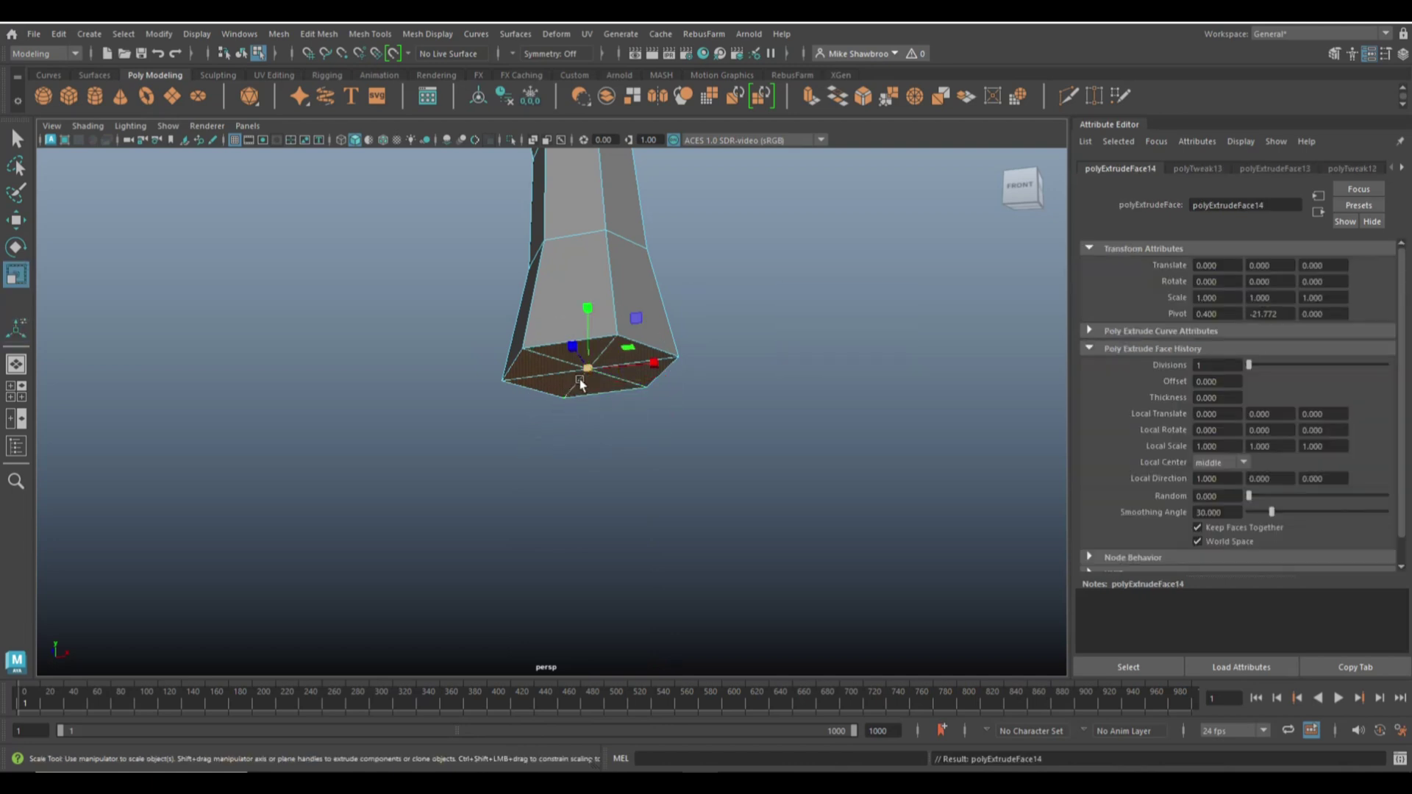
{"action": "left_click_drag", "start_coordinate": [588, 368], "coordinate": [506, 391]}
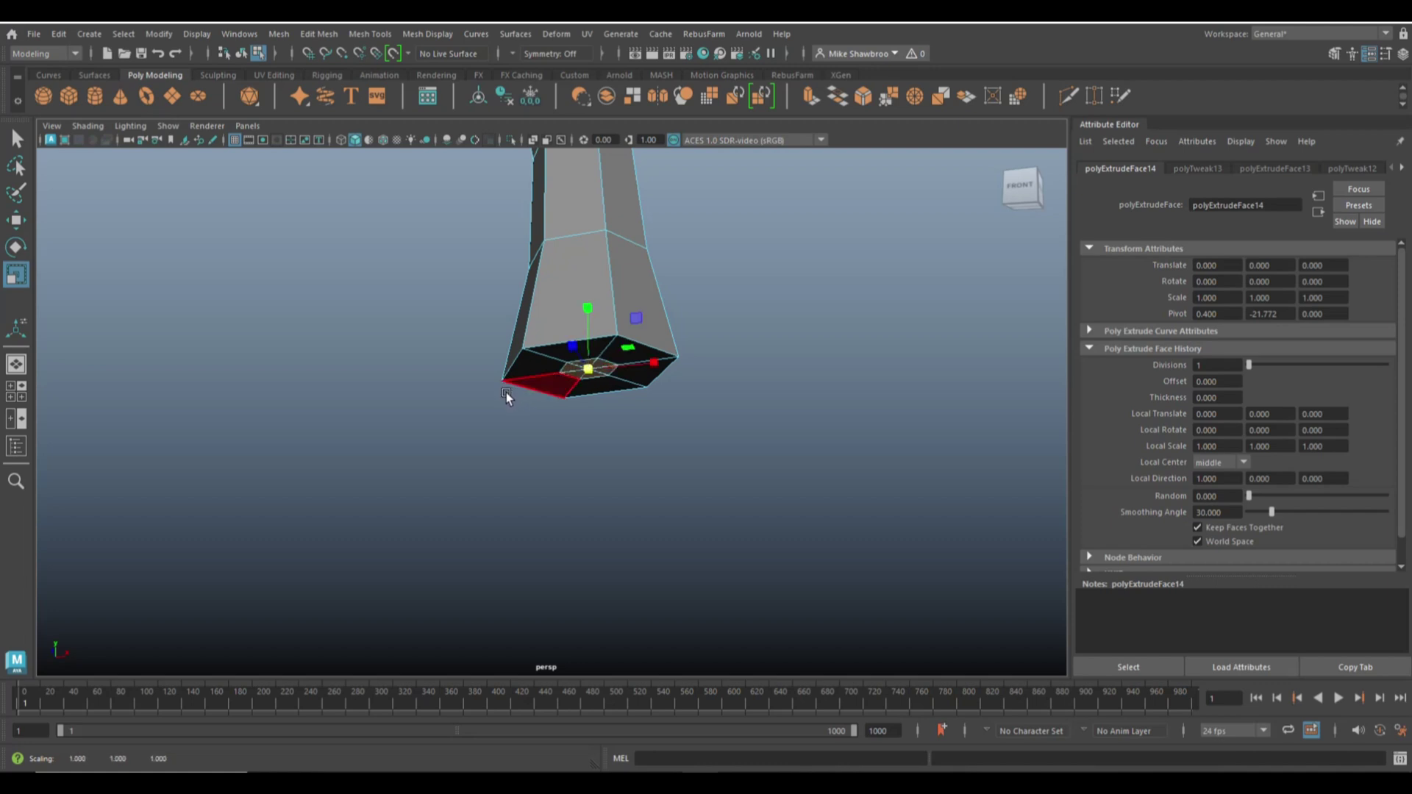
- Extrude the small central hexagon downward into a short knob and scale its end faces down to taper it
{"action": "key", "text": "ctrl+e"}
{"action": "key", "text": "w"}
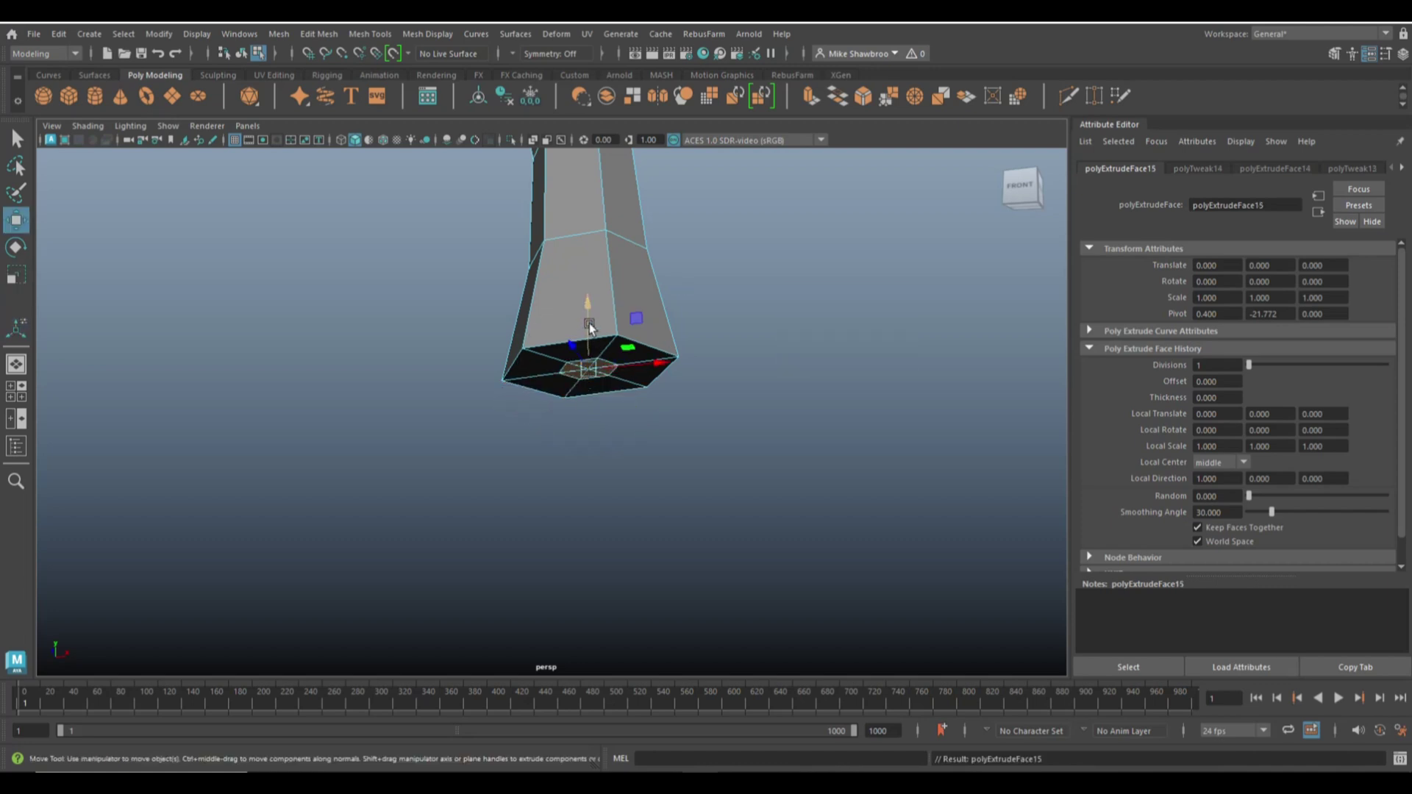
{"action": "left_click_drag", "start_coordinate": [589, 308], "coordinate": [593, 333]}
{"action": "scroll", "coordinate": [655, 408], "scroll_direction": "up", "scroll_amount": 3}
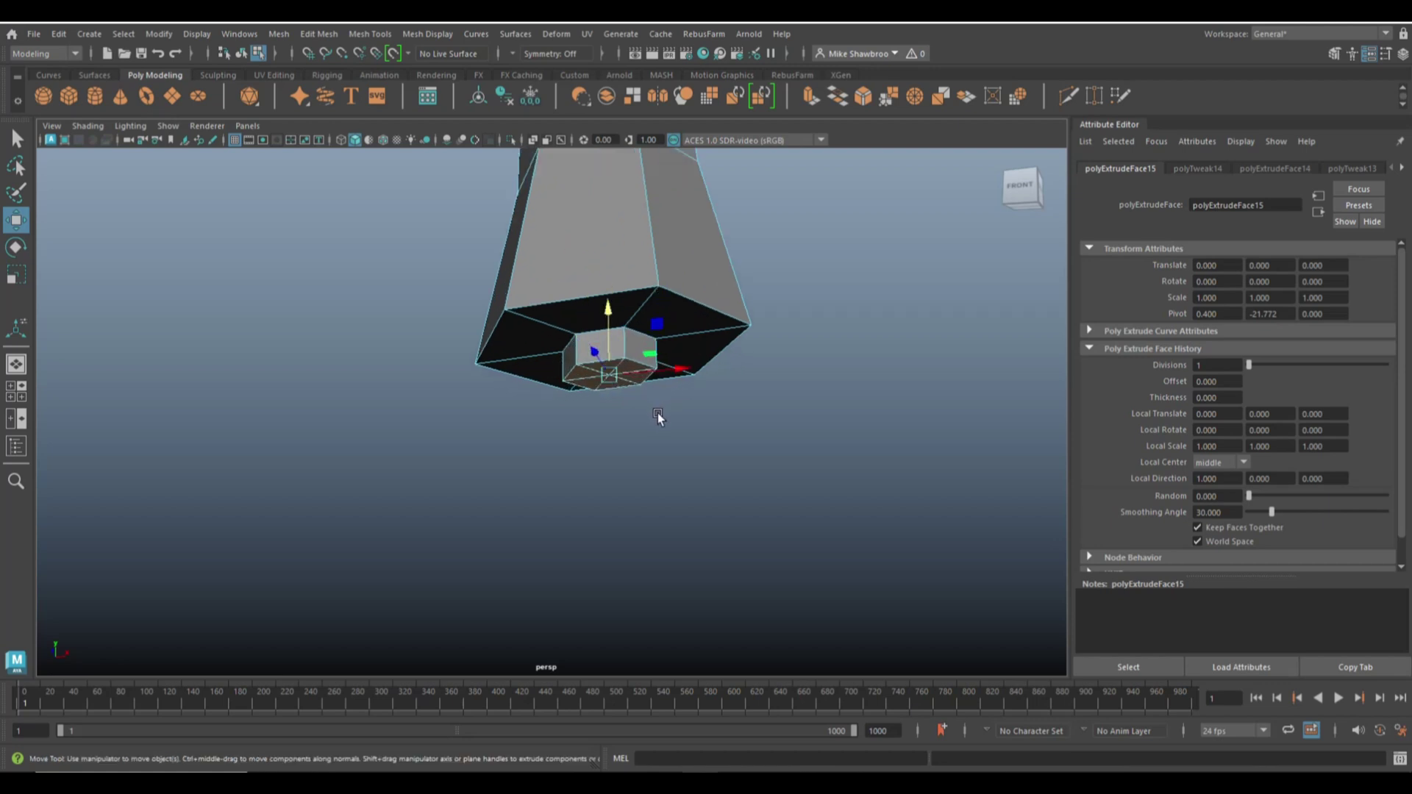
{"action": "key", "text": "r"}
{"action": "left_click_drag", "start_coordinate": [609, 374], "coordinate": [595, 379]}
{"action": "left_click", "coordinate": [743, 441]}
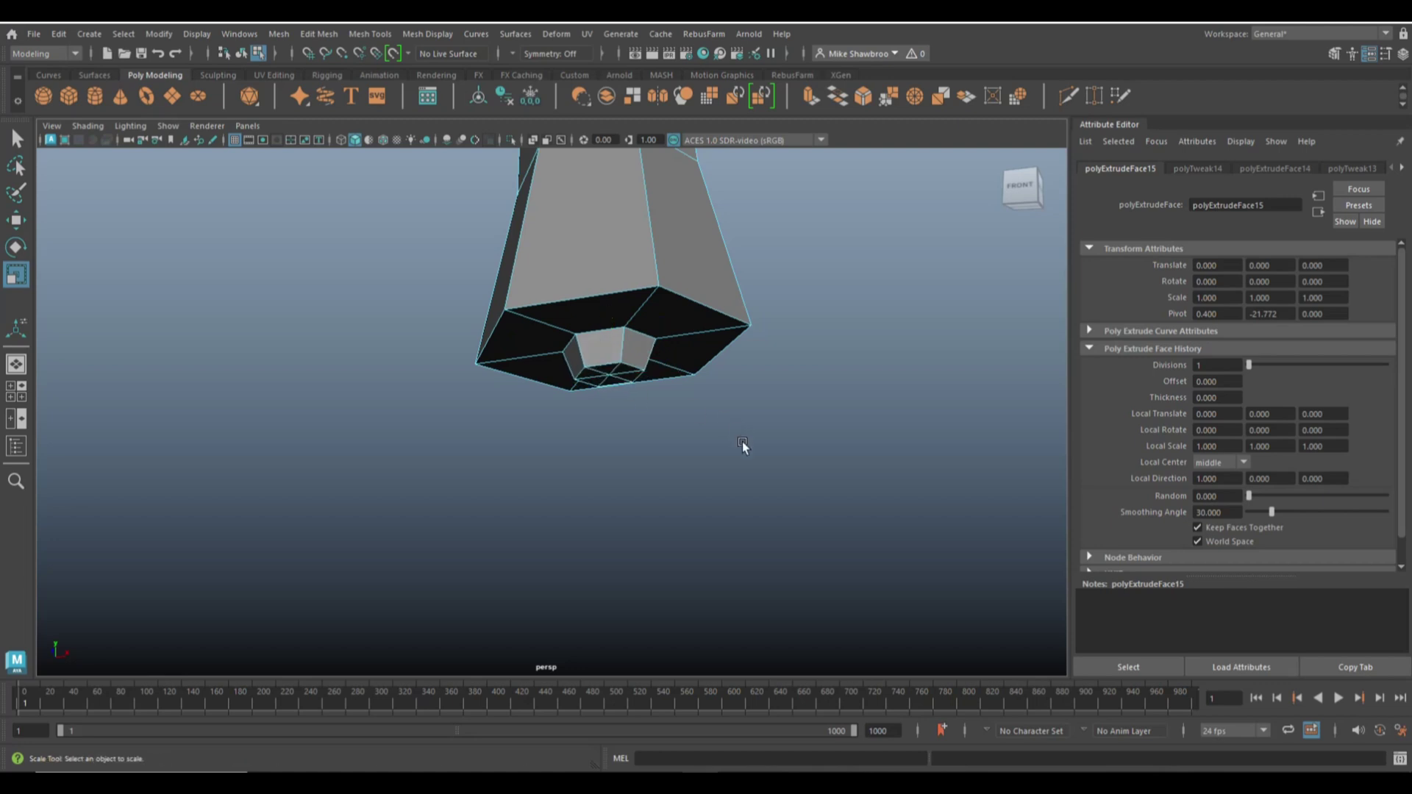
- Bevel the outer bottom edge loop of the flared base with a fraction of 0.3
{"action": "right_click_drag", "start_coordinate": [572, 298], "coordinate": [571, 258]}
{"action": "left_click", "coordinate": [583, 294]}
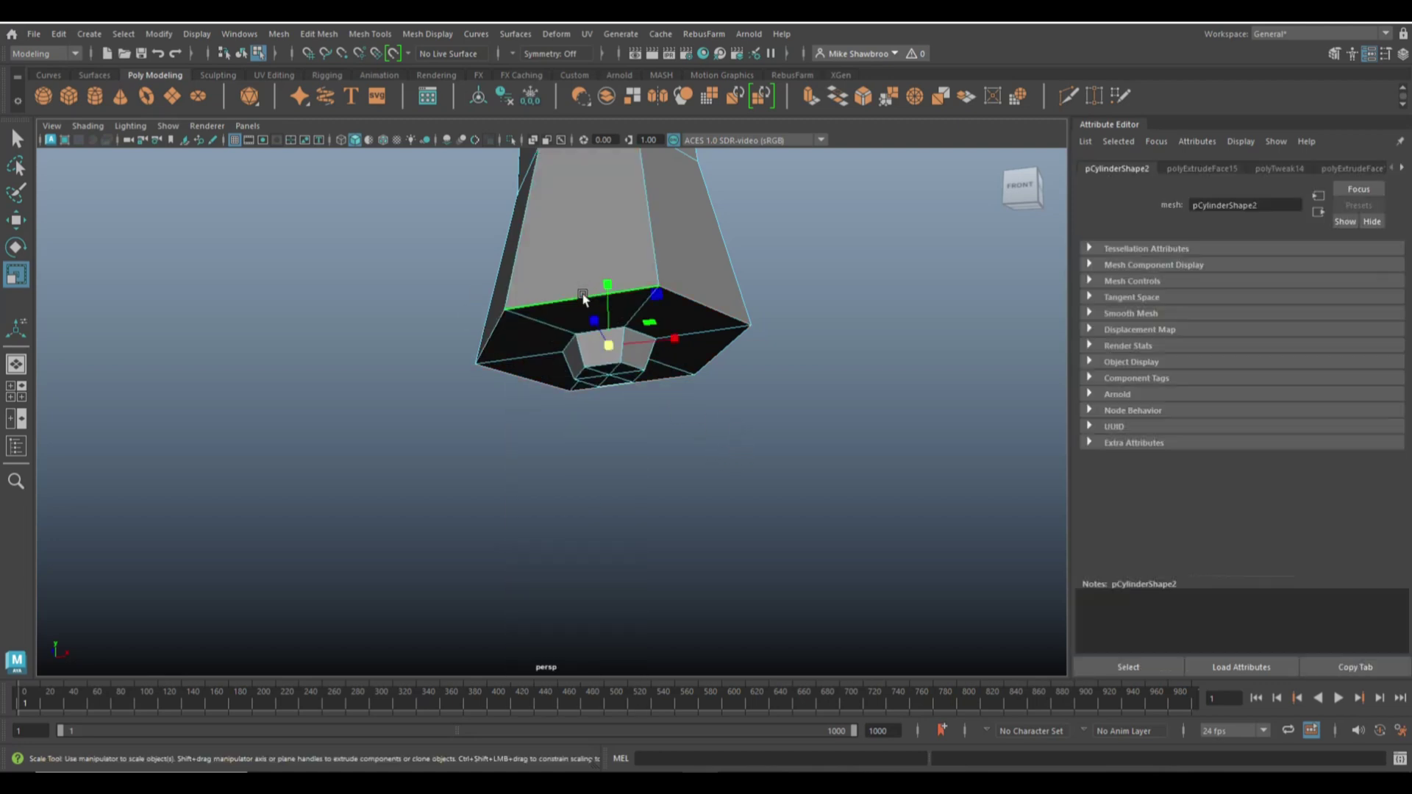
{"action": "key", "text": "ctrl+b"}
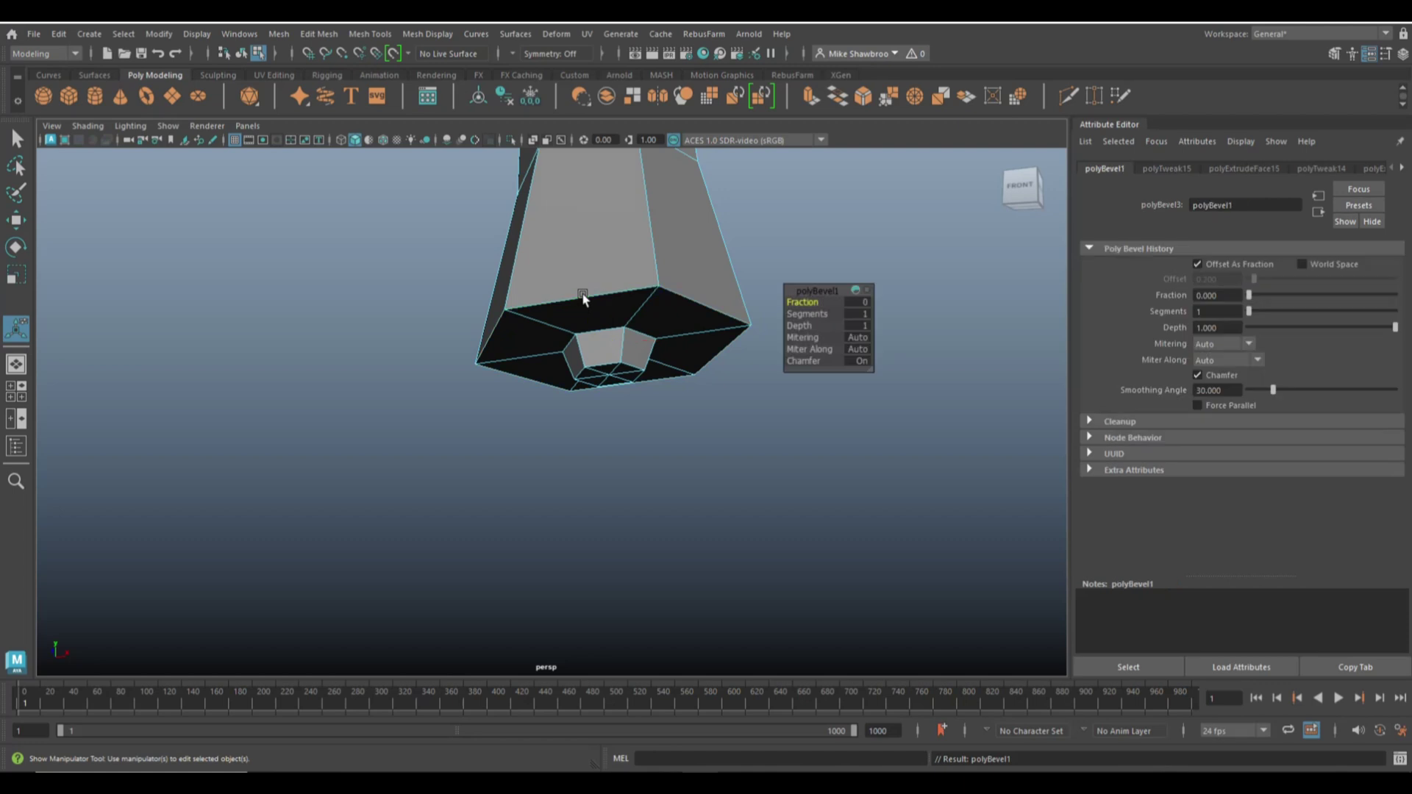
{"action": "mouse_move", "coordinate": [818, 301]}
{"action": "left_mouse_down"}
{"action": "mouse_move", "coordinate": [835, 301]}
{"action": "mouse_move", "coordinate": [809, 302]}
{"action": "left_mouse_up"}
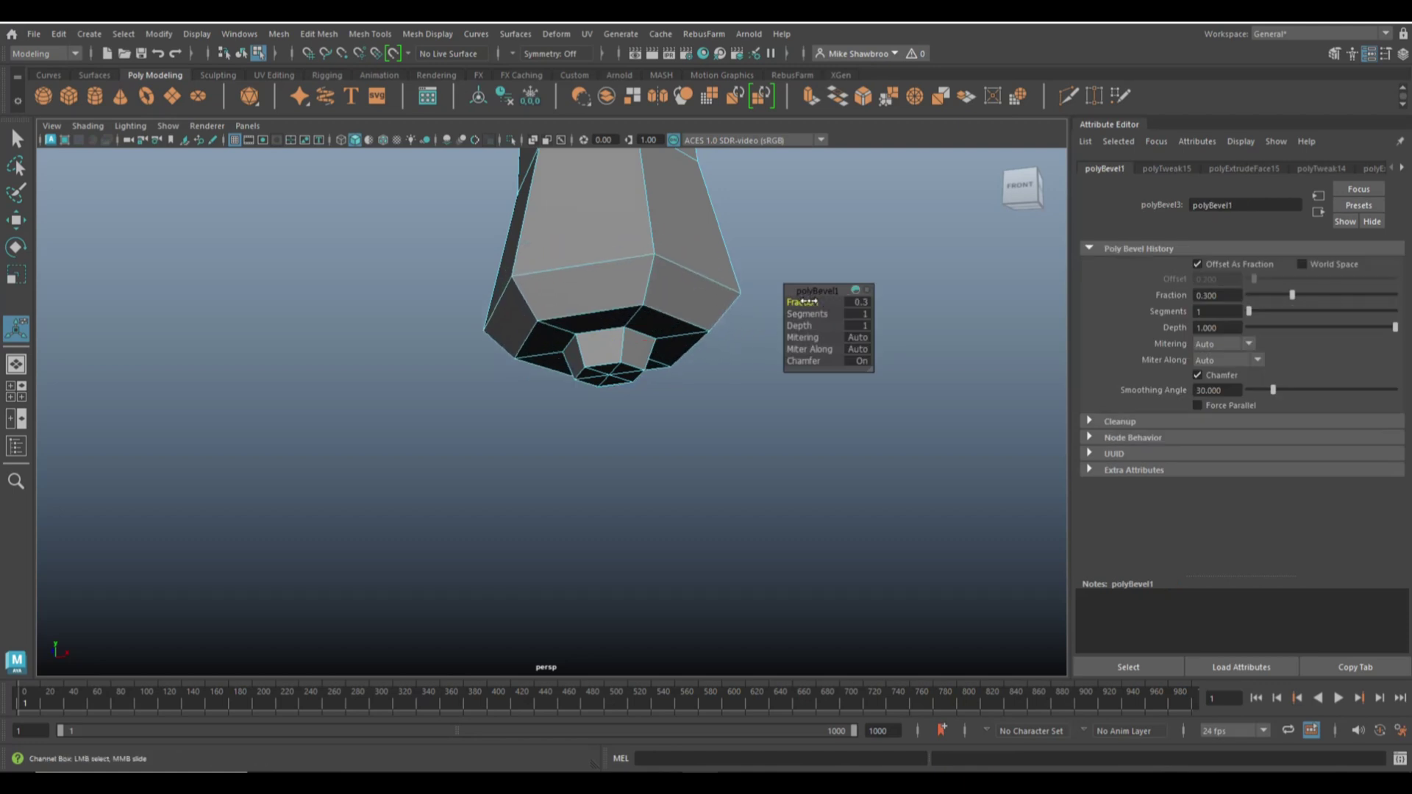
{"action": "left_click", "coordinate": [749, 448]}
- Select the axe head and handle as whole objects and raise both together so the axe stands above the grid
{"action": "scroll", "coordinate": [730, 463], "scroll_direction": "down", "scroll_amount": 6}
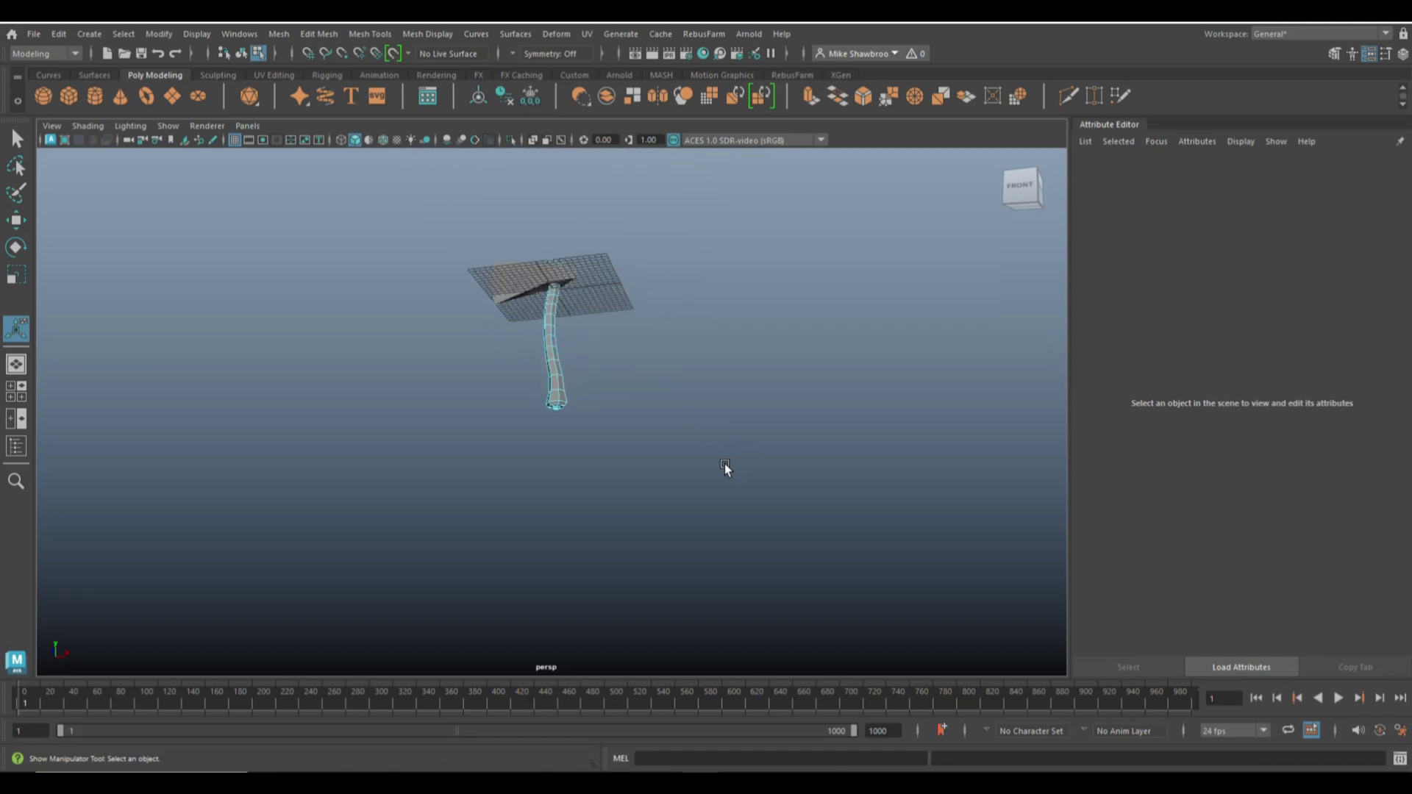
{"action": "left_click_drag", "start_coordinate": [725, 464], "coordinate": [706, 441], "text": "alt"}
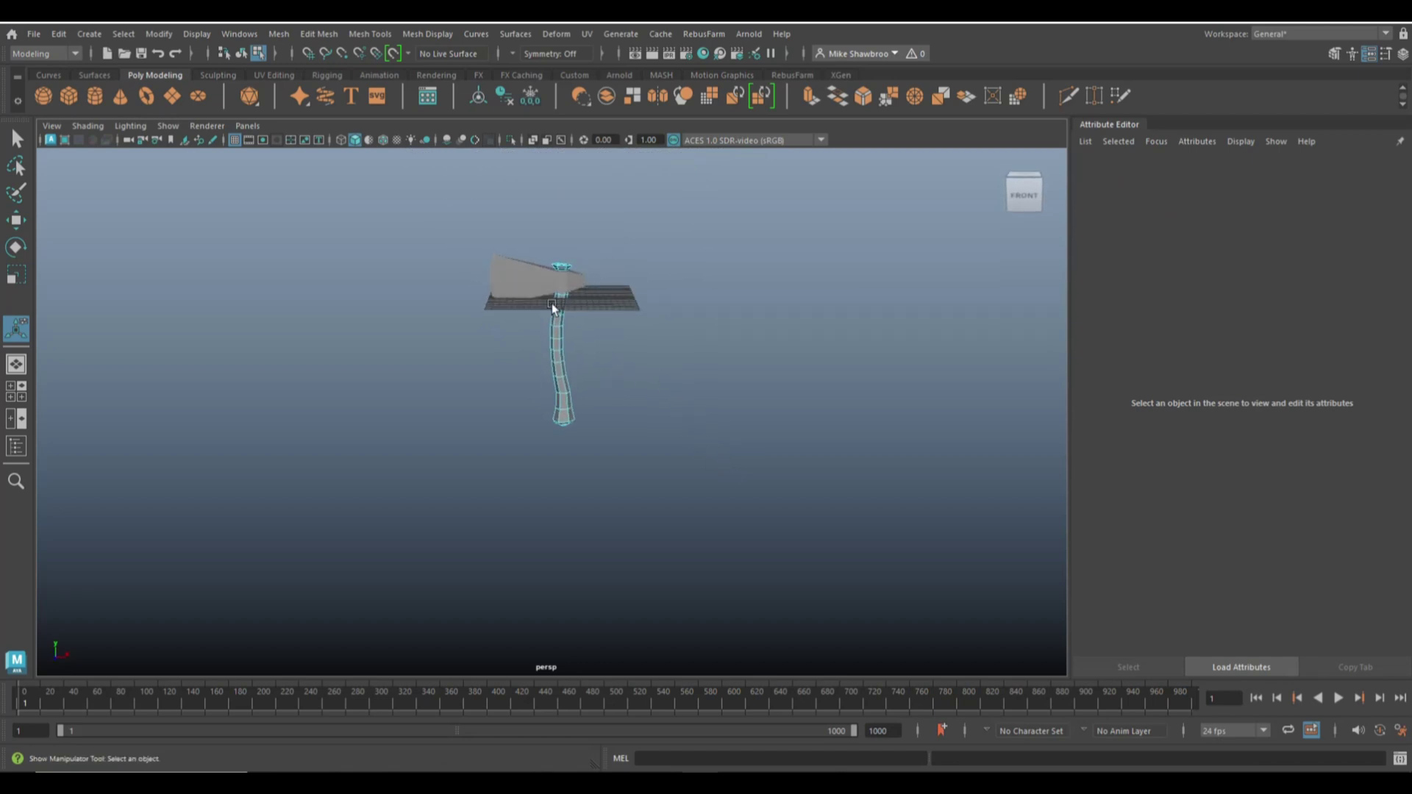
{"action": "left_click_drag", "start_coordinate": [475, 263], "coordinate": [668, 576]}
{"action": "right_click_drag", "start_coordinate": [561, 294], "coordinate": [598, 275]}
{"action": "left_click", "coordinate": [528, 288]}
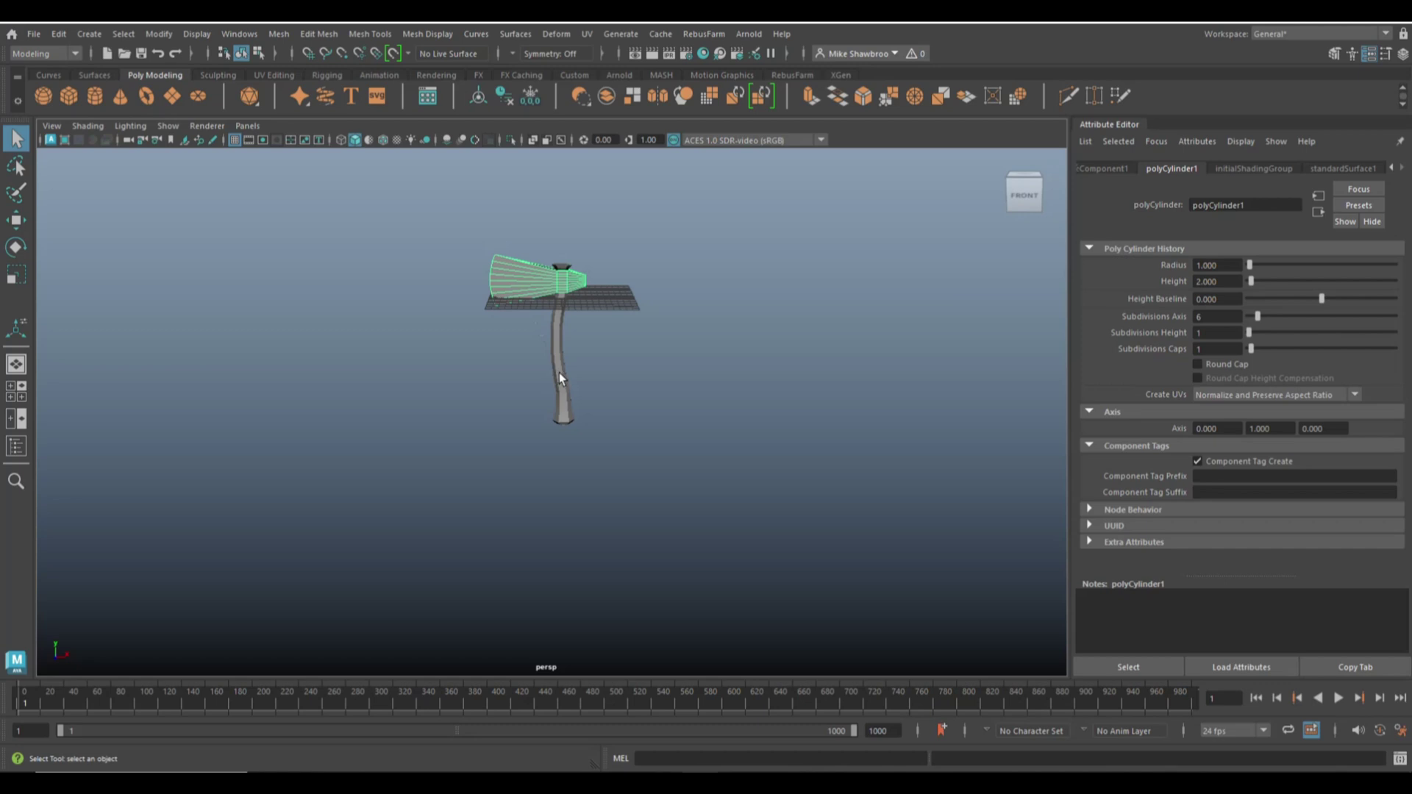
{"action": "left_click", "coordinate": [559, 372], "text": "shift"}
{"action": "key", "text": "w"}
{"action": "left_click_drag", "start_coordinate": [562, 210], "coordinate": [758, 518]}
{"action": "middle_click_drag", "start_coordinate": [785, 406], "coordinate": [669, 452], "text": "alt"}
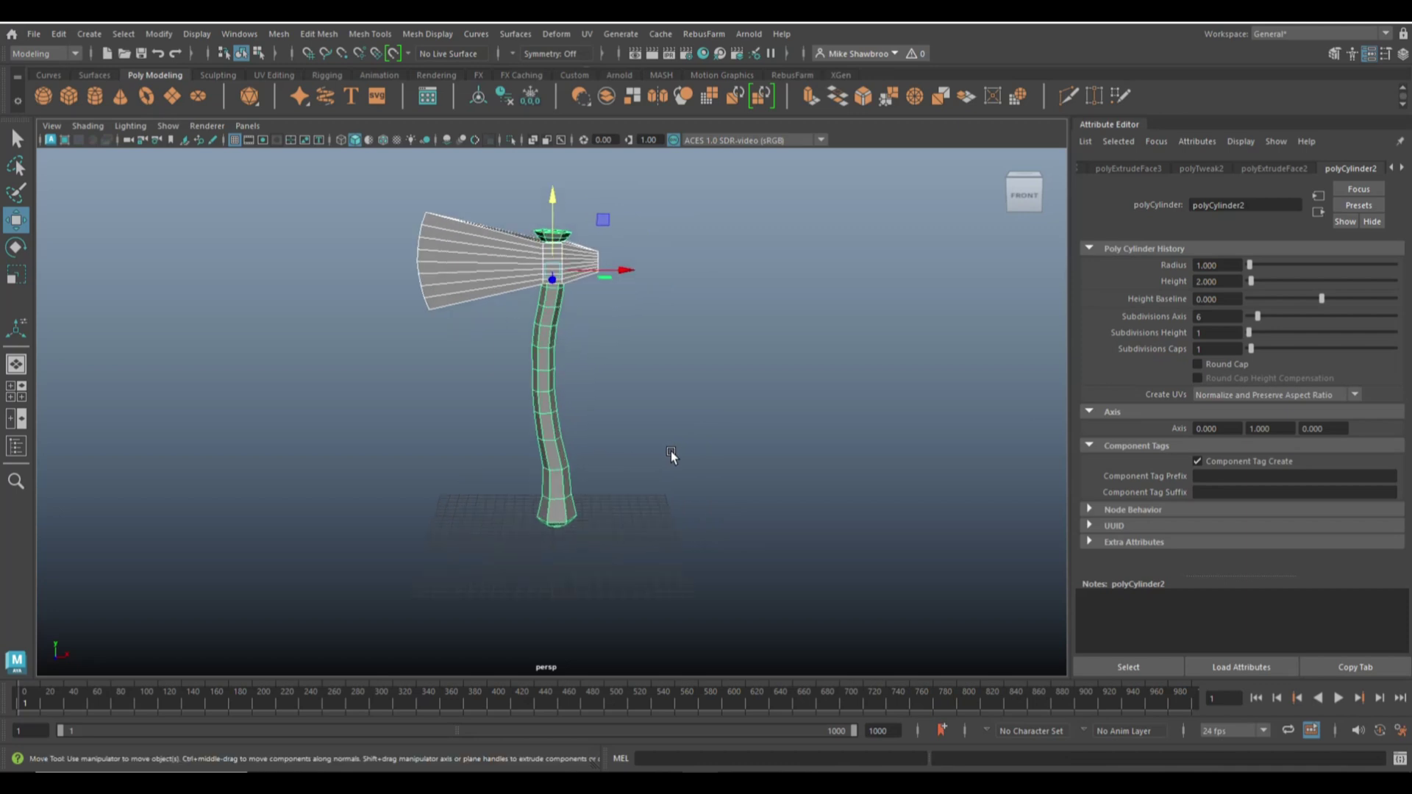
- Extrude the ring of handle faces directly above the flared base with an offset of 0.2 and a thickness of 0.3
{"action": "scroll", "coordinate": [677, 450], "scroll_direction": "up", "scroll_amount": 4}
{"action": "mouse_move", "coordinate": [682, 459]}
{"action": "left_mouse_down", "text": "alt"}
{"action": "mouse_move", "coordinate": [682, 479]}
{"action": "mouse_move", "coordinate": [695, 421]}
{"action": "mouse_move", "coordinate": [685, 461]}
{"action": "left_mouse_up", "text": "alt"}
{"action": "scroll", "coordinate": [673, 462], "scroll_direction": "up", "scroll_amount": 5}
{"action": "right_click_drag", "start_coordinate": [603, 453], "coordinate": [610, 390]}
{"action": "left_click", "coordinate": [615, 484]}
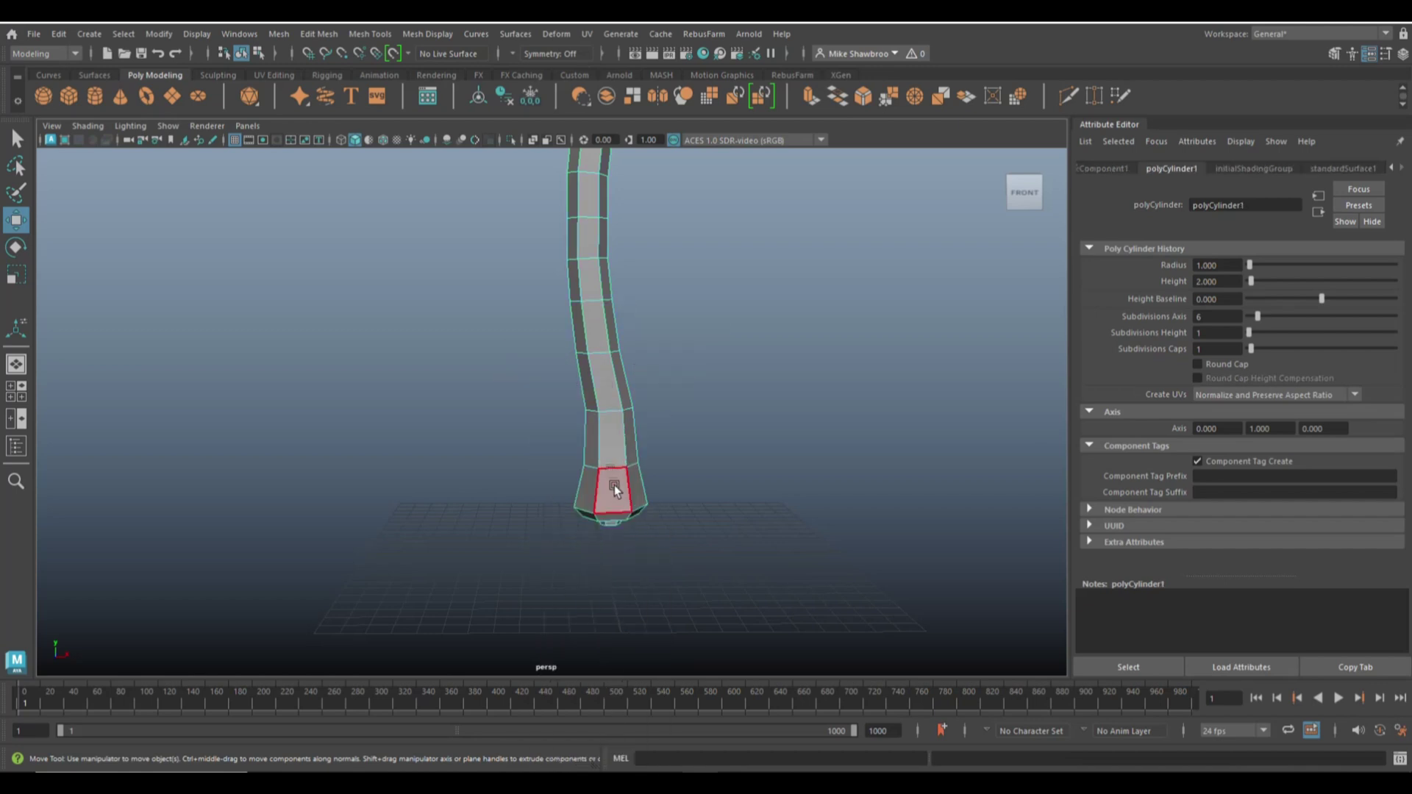
{"action": "left_click", "coordinate": [615, 449]}
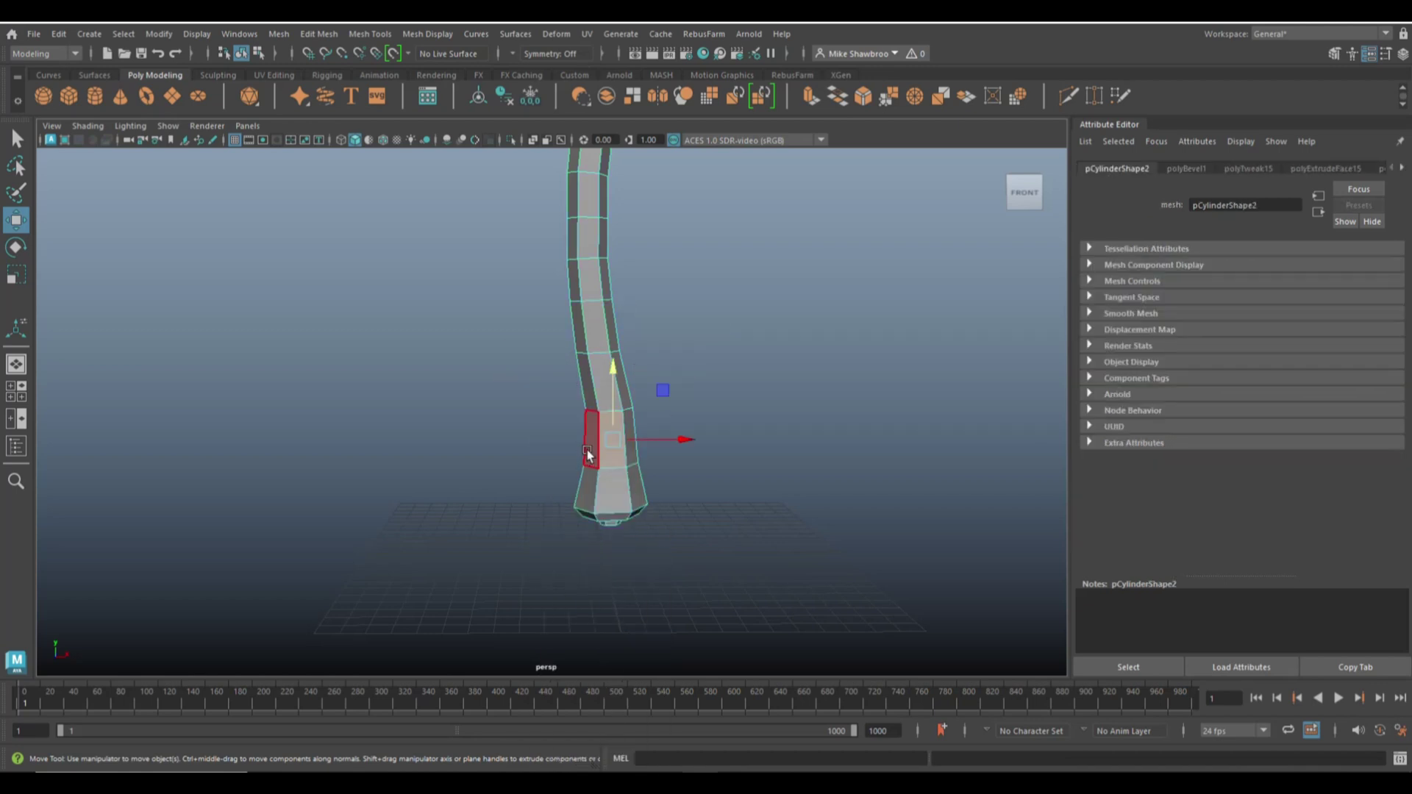
{"action": "left_click", "coordinate": [589, 454], "text": "shift"}
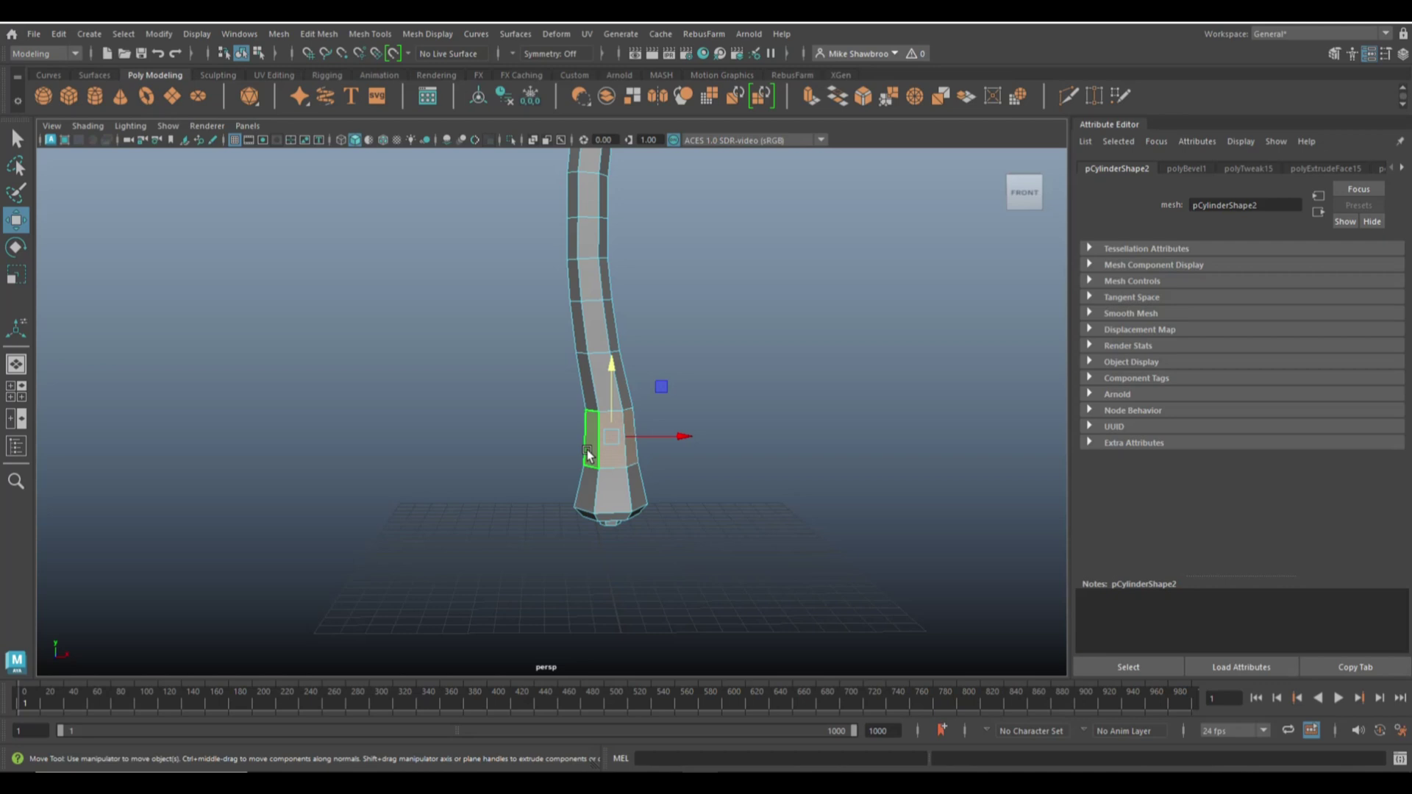
{"action": "key", "text": "ctrl+e"}
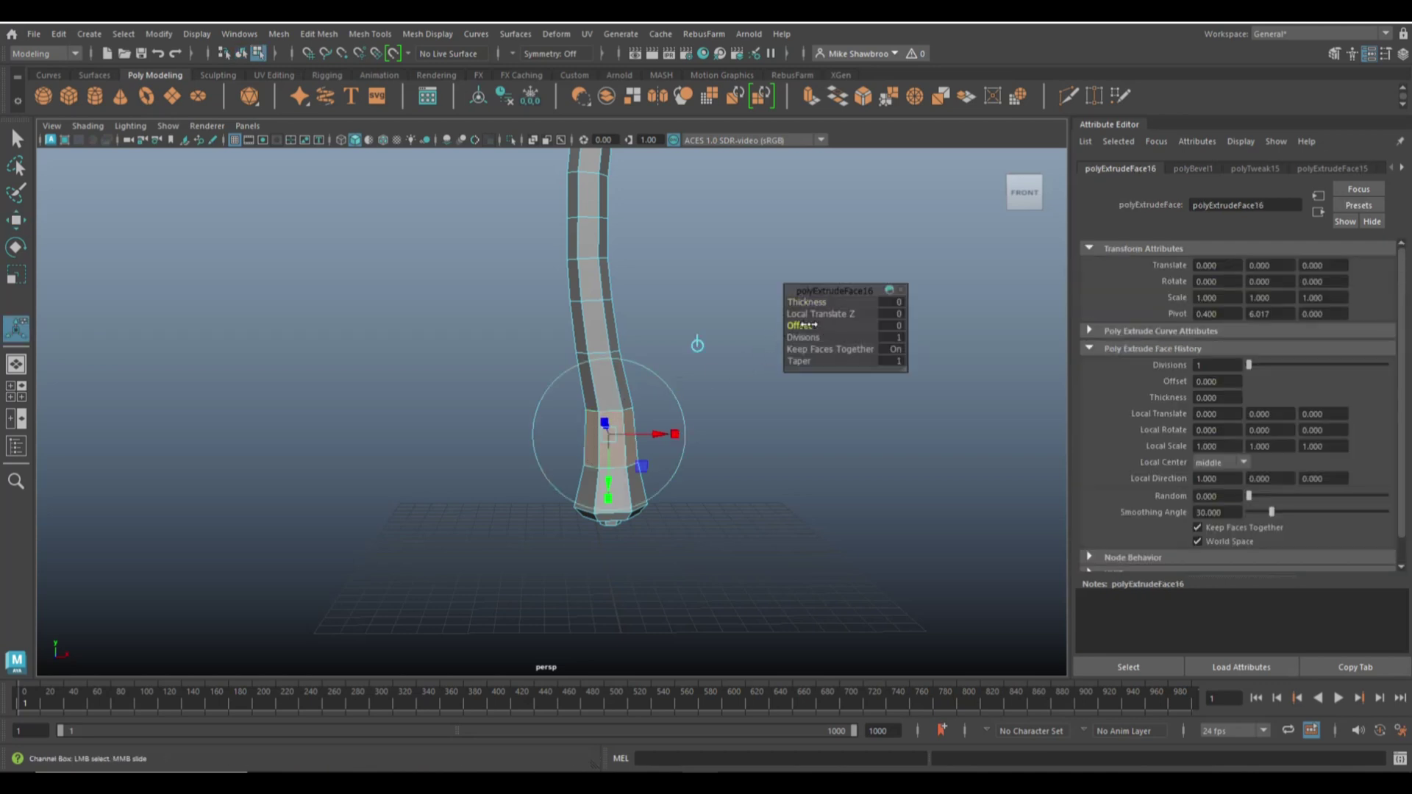
{"action": "left_click_drag", "start_coordinate": [804, 325], "coordinate": [807, 325]}
{"action": "left_click", "coordinate": [893, 325]}
{"action": "type", "text": "0.2"}
{"action": "key", "text": "Return"}
{"action": "left_click", "coordinate": [805, 301]}
{"action": "middle_click_drag", "start_coordinate": [798, 301], "coordinate": [812, 301]}
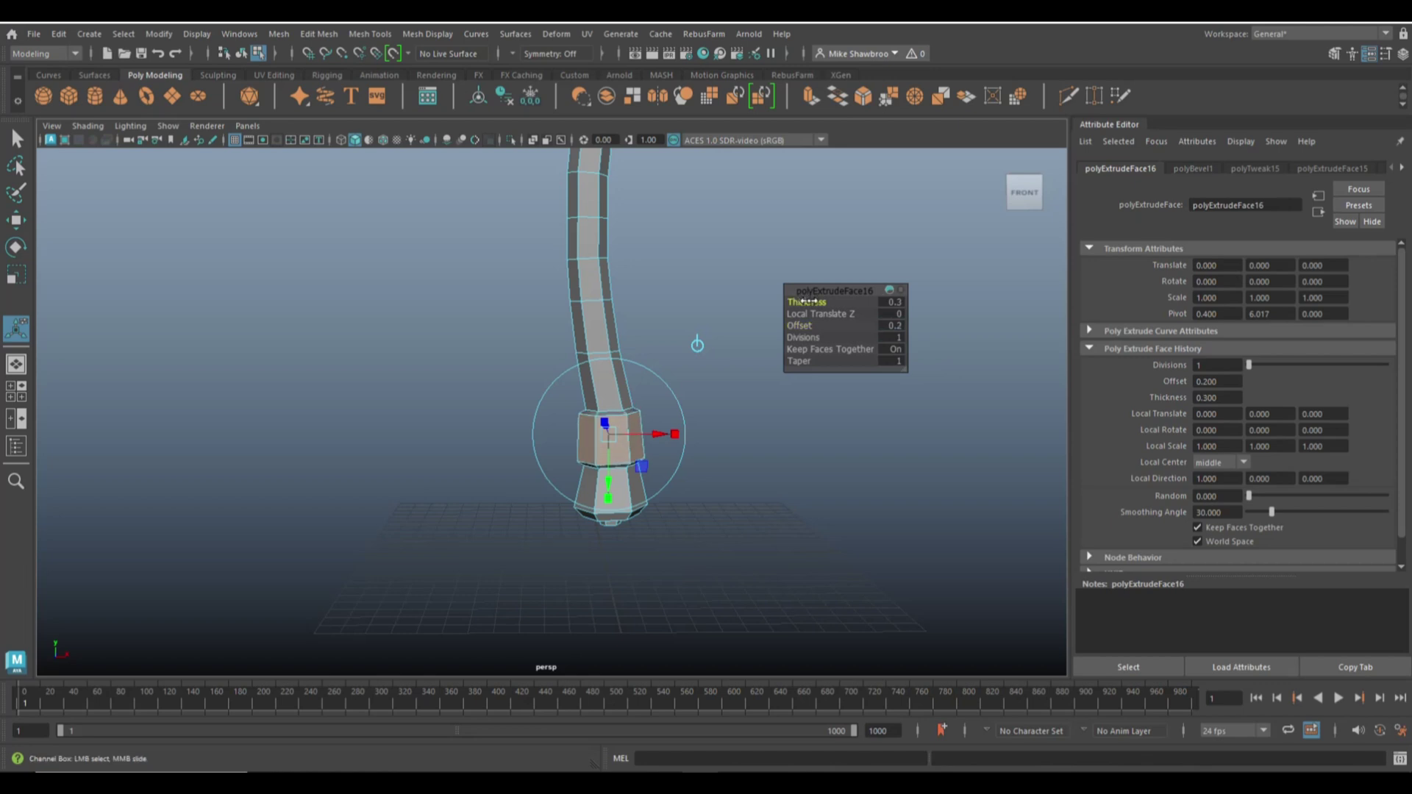
- Tilt the extruded grip band above the flared base slightly and clear the selection
{"action": "key", "text": "e"}
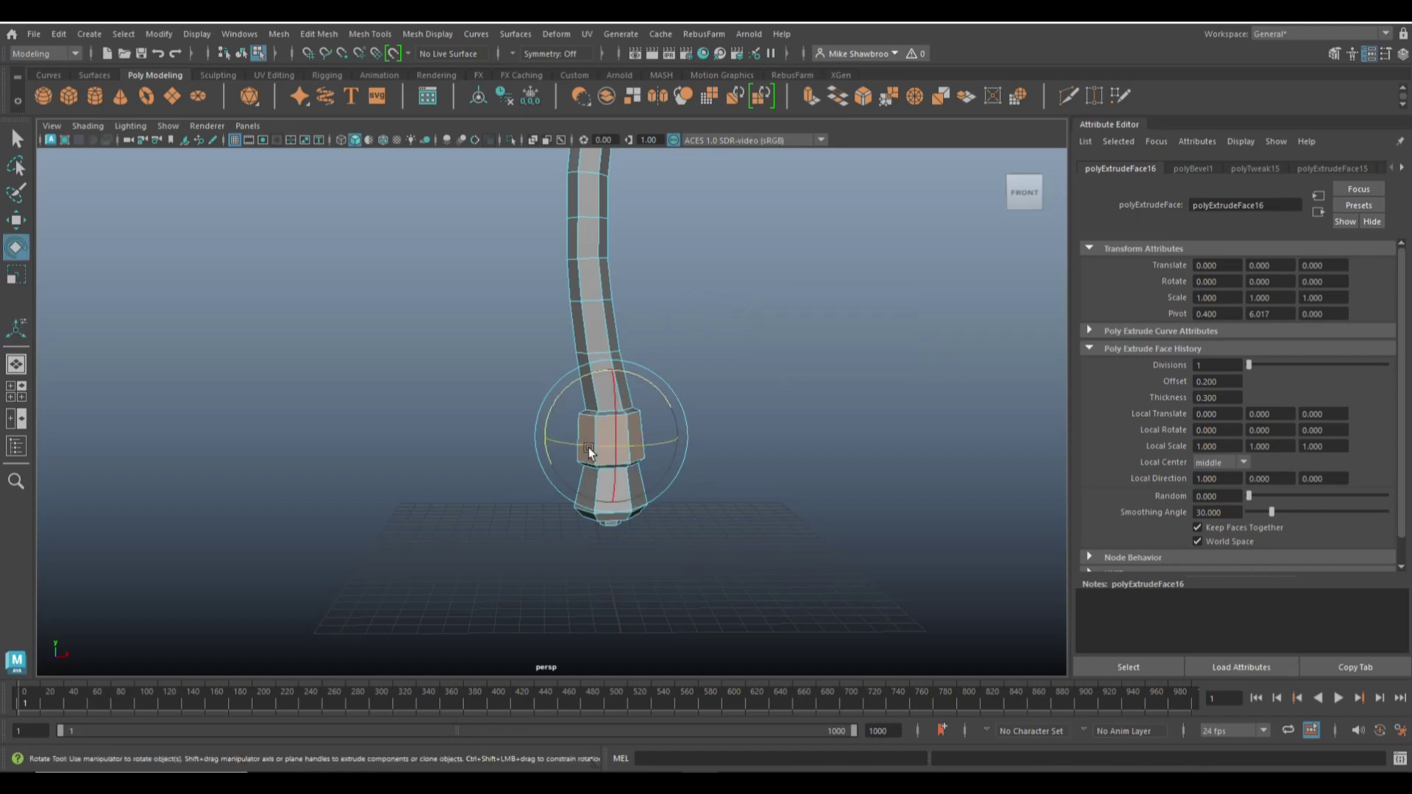
{"action": "left_click_drag", "start_coordinate": [561, 394], "coordinate": [557, 399]}
{"action": "left_click", "coordinate": [745, 342]}
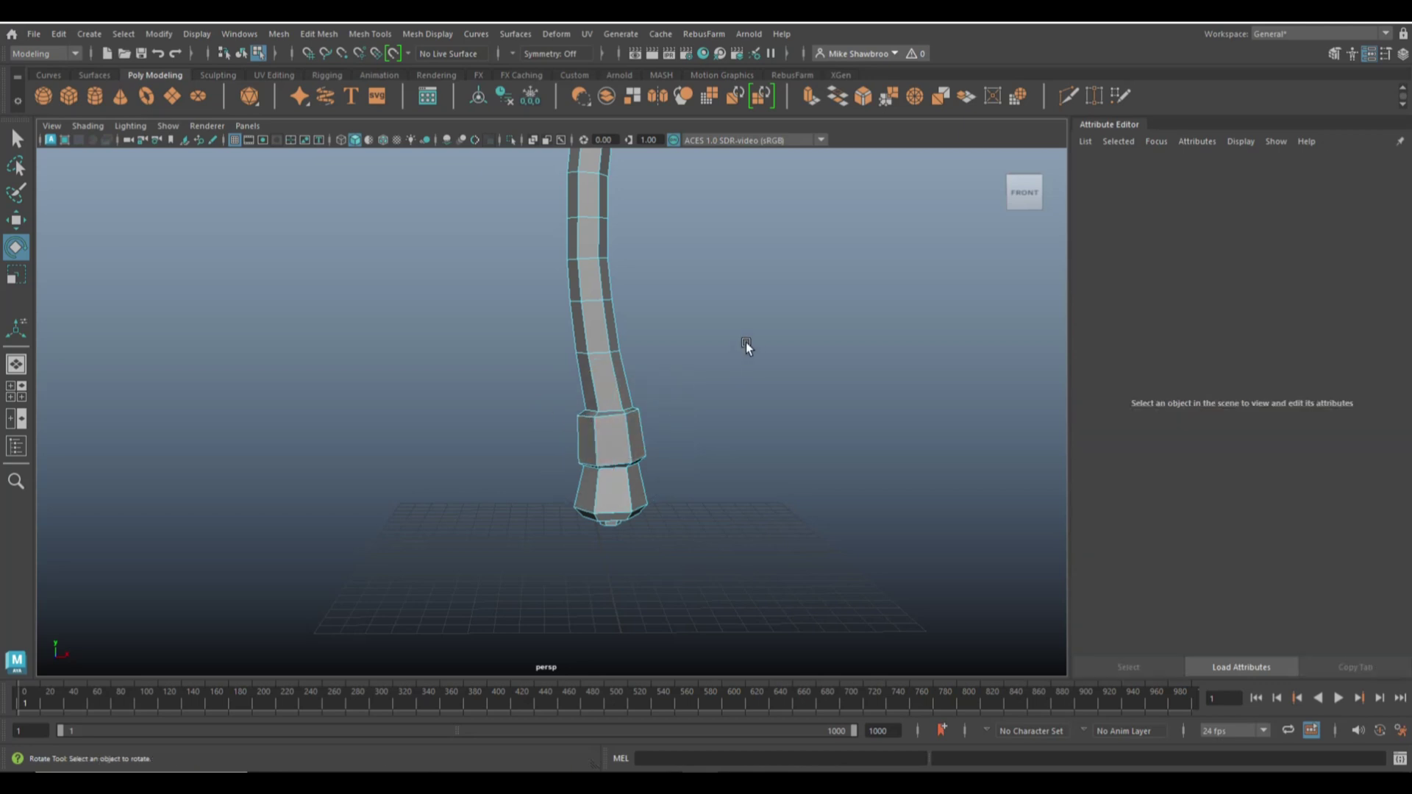
- Extrude the handle face ring above the first grip band with offset 0.2 and thickness 0.4, and tilt it slightly
{"action": "left_click", "coordinate": [611, 387]}
{"action": "scroll", "coordinate": [638, 421], "scroll_direction": "up", "scroll_amount": 6}
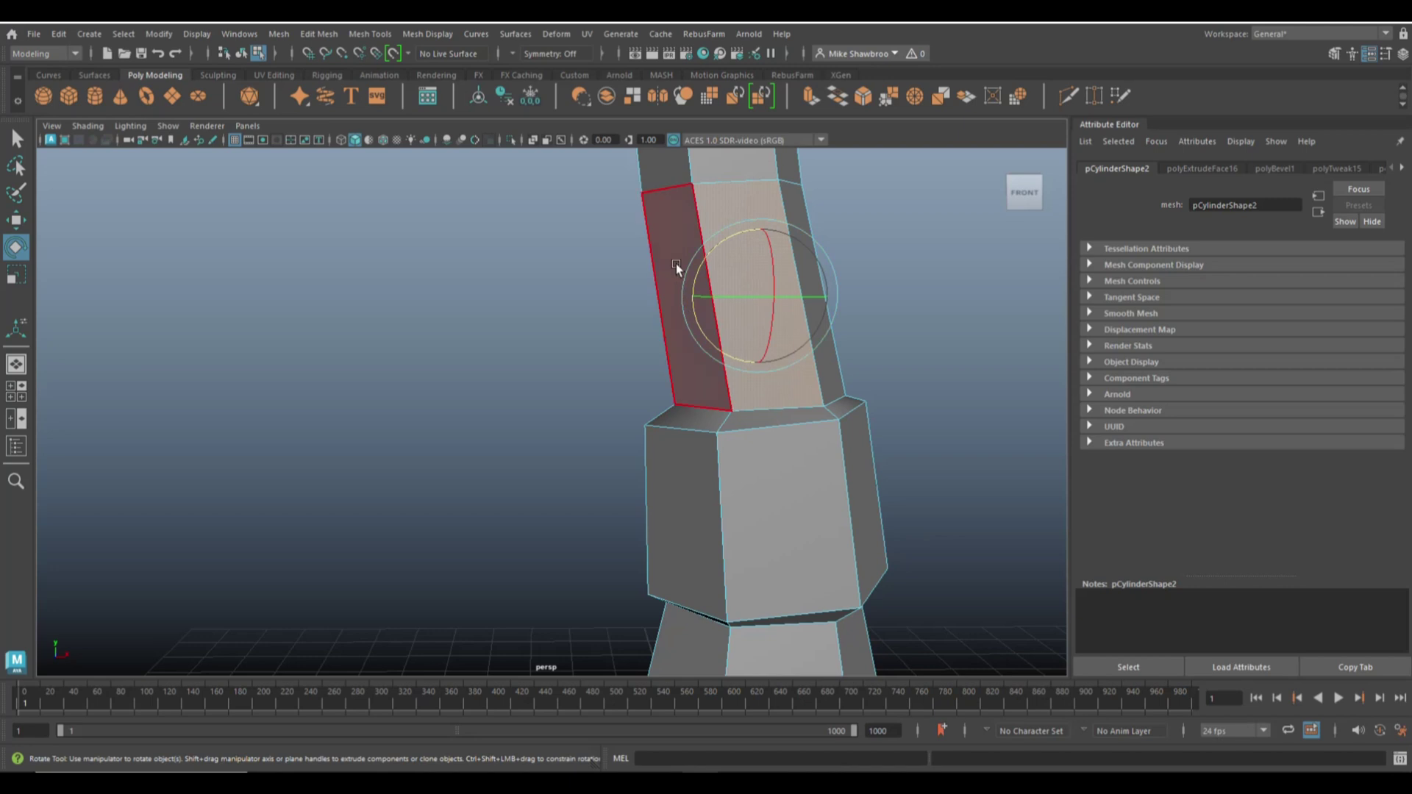
{"action": "left_click", "coordinate": [665, 241], "text": "shift"}
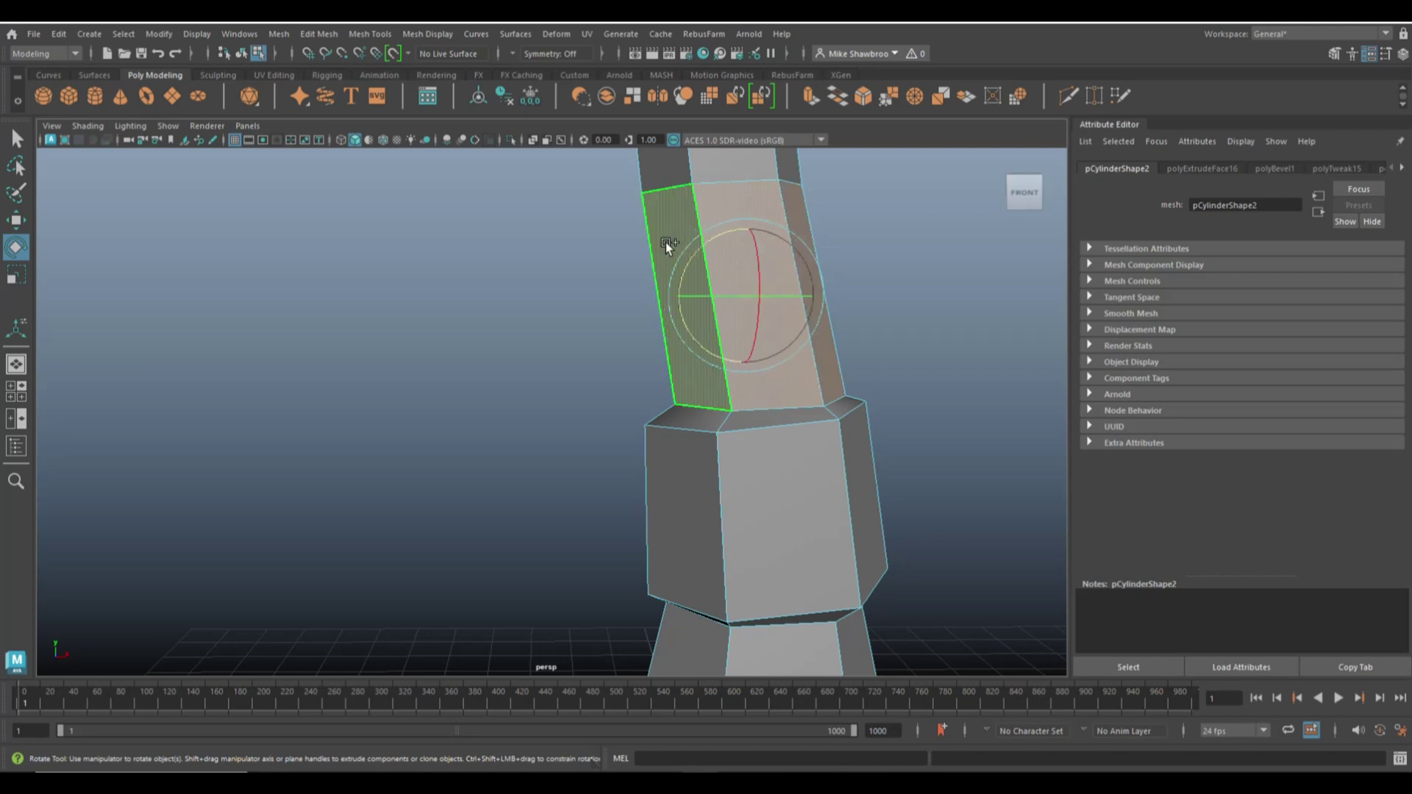
{"action": "scroll", "coordinate": [849, 349], "scroll_direction": "down", "scroll_amount": 5}
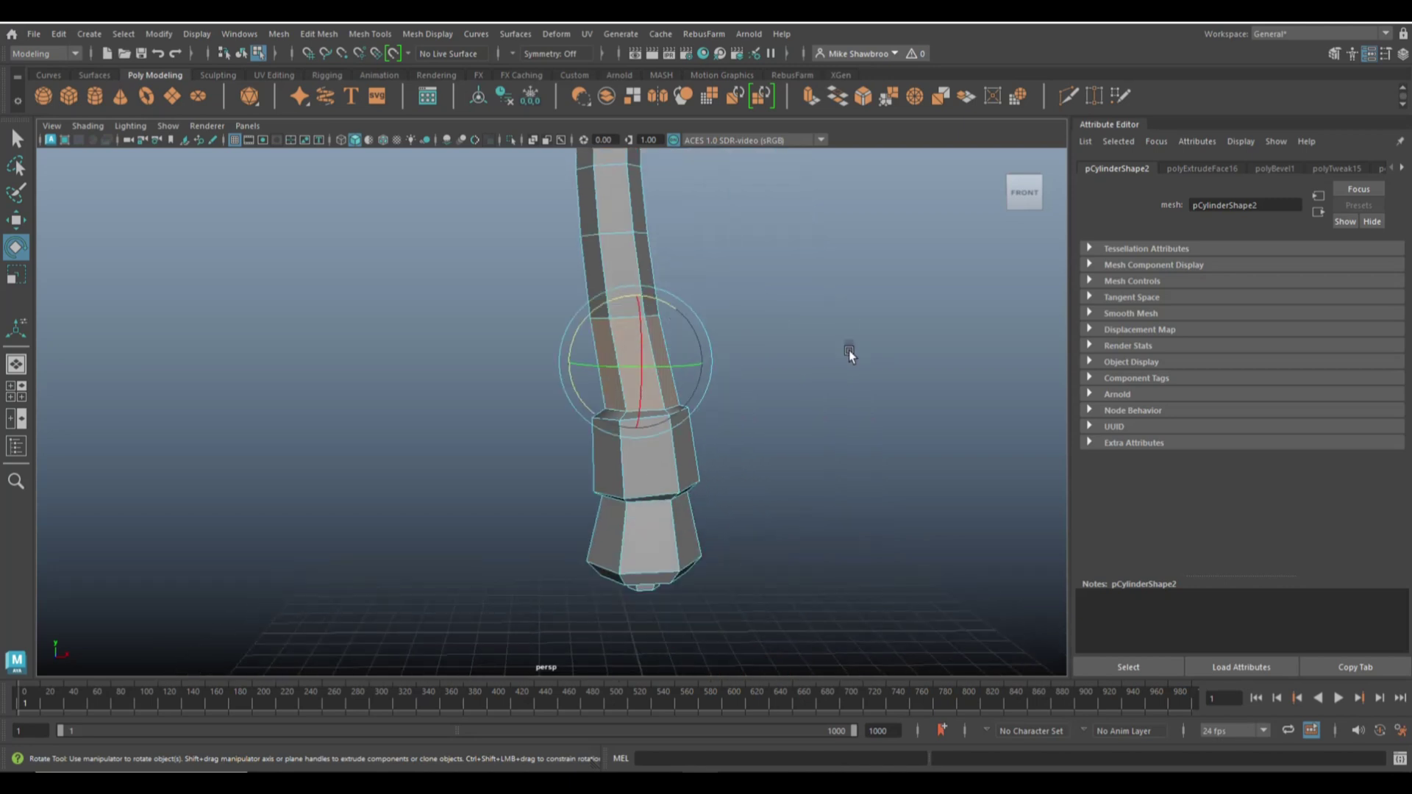
{"action": "key", "text": "ctrl+e"}
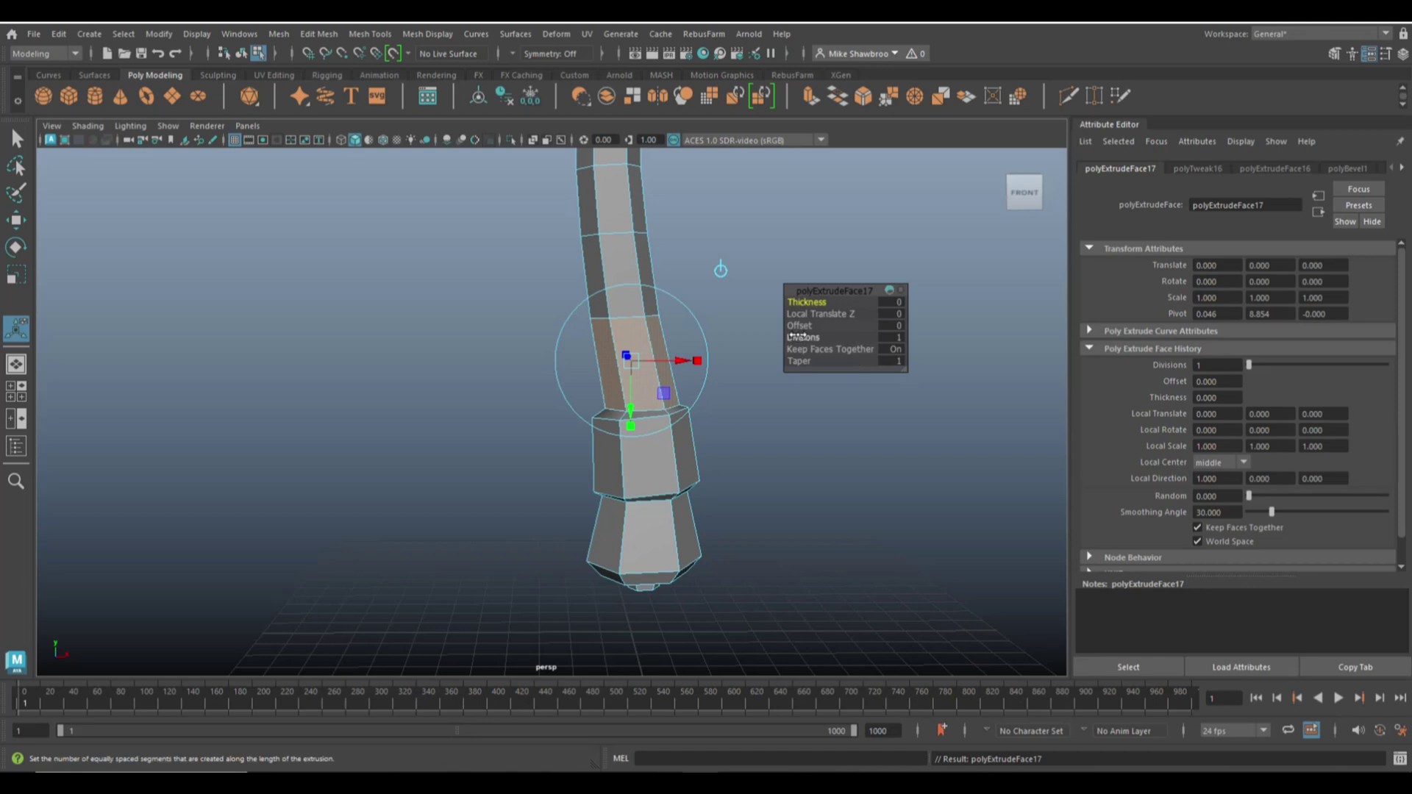
{"action": "left_click_drag", "start_coordinate": [800, 326], "coordinate": [824, 302]}
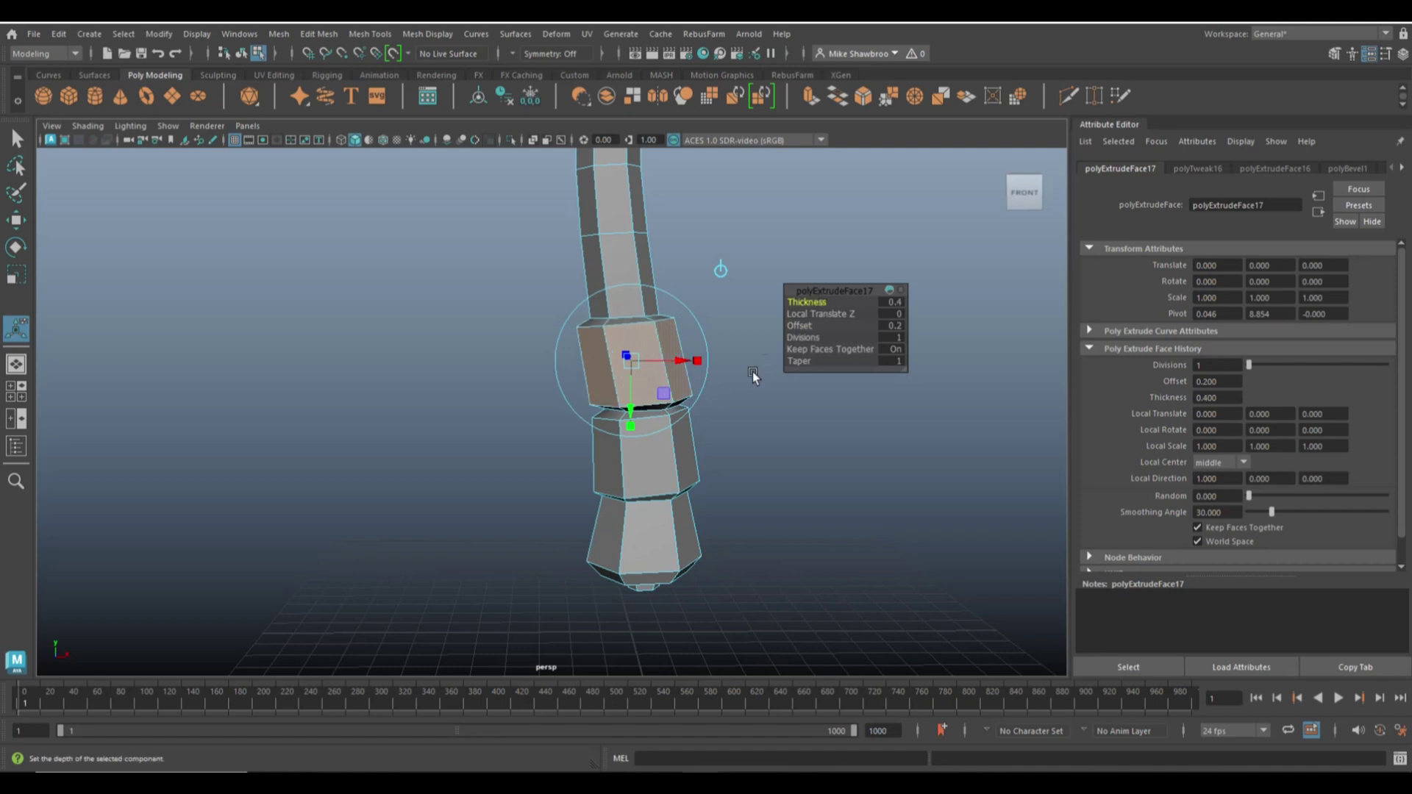
{"action": "key", "text": "e"}
{"action": "left_click_drag", "start_coordinate": [603, 307], "coordinate": [616, 302]}
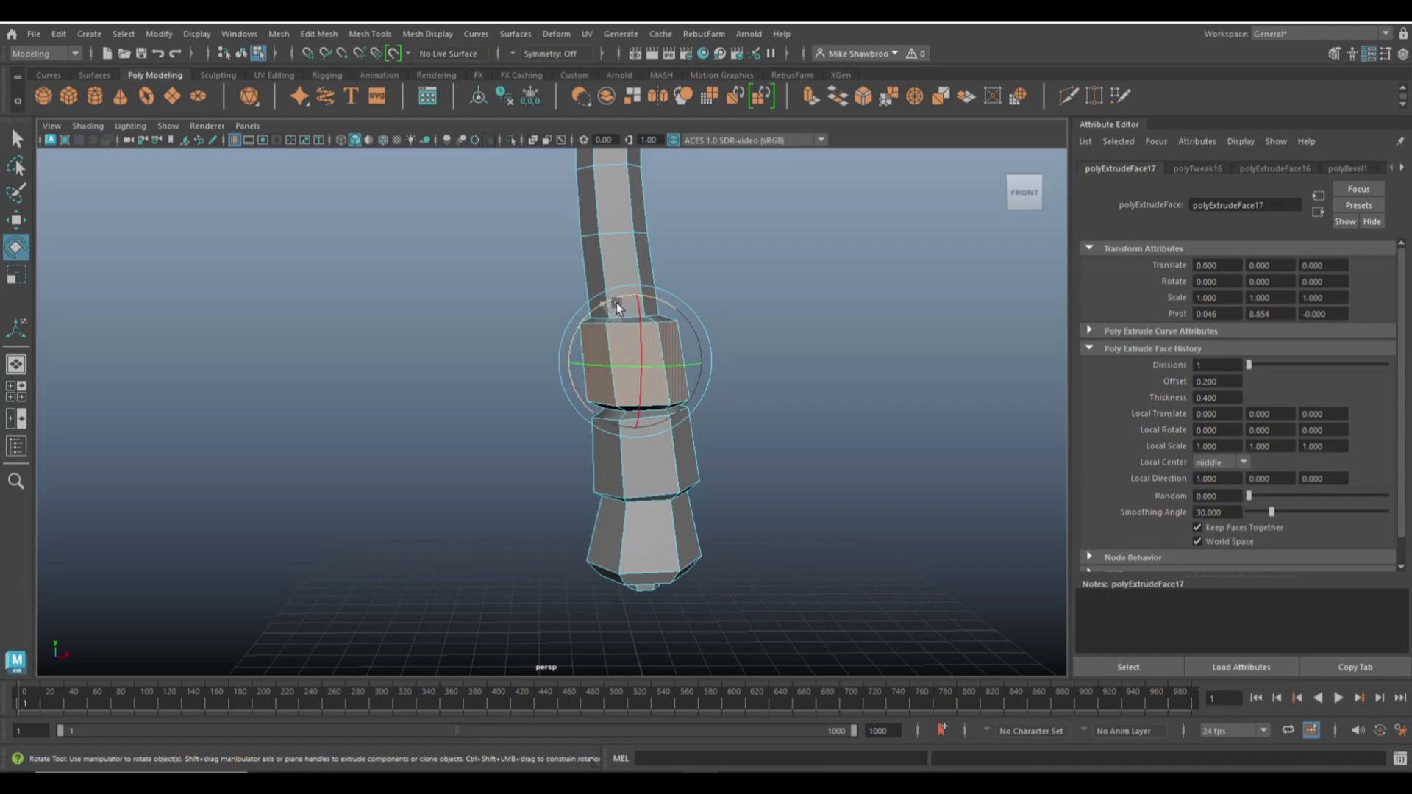
{"action": "left_click", "coordinate": [740, 283]}
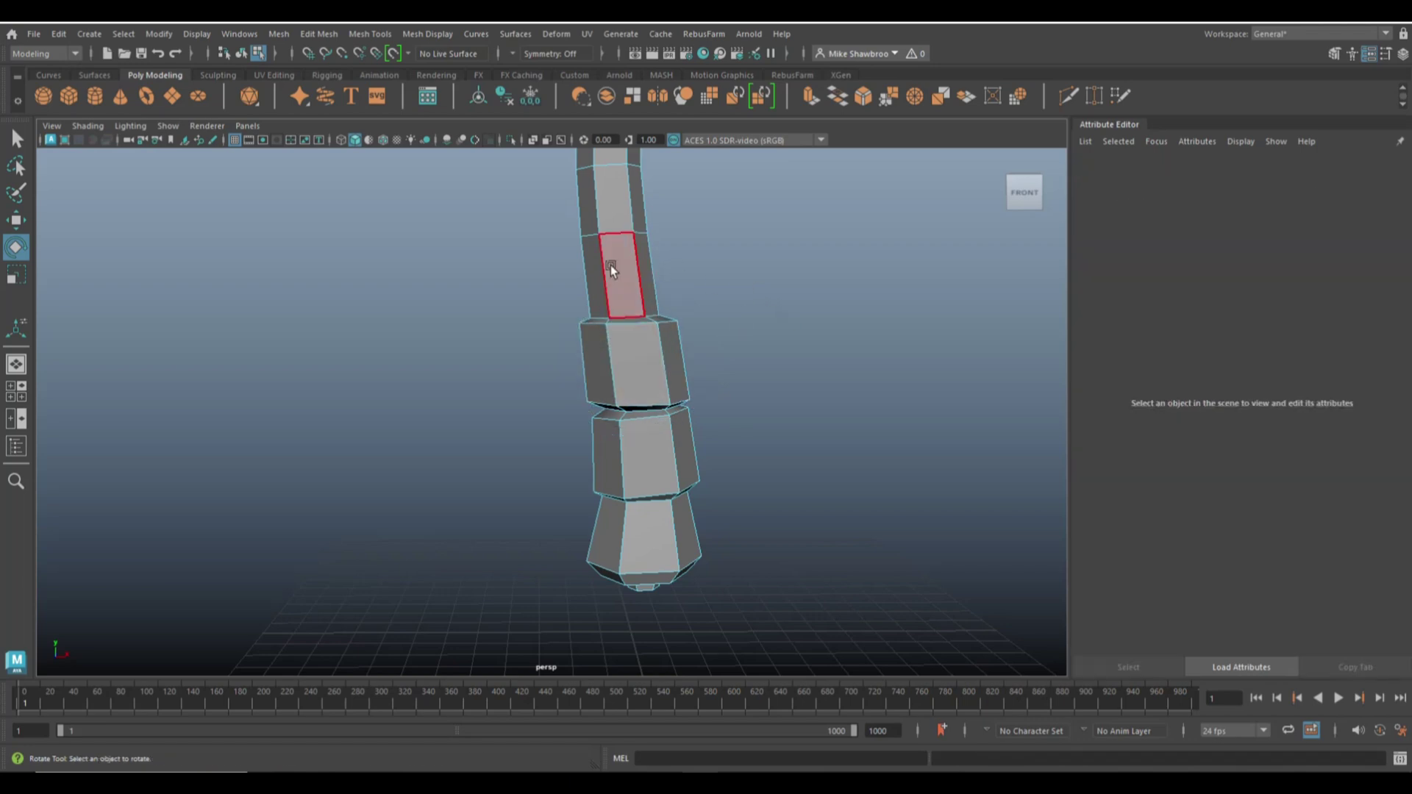
- Extrude the handle face ring above the second grip band with an offset of 0.2 and a thickness of 0.4
{"action": "scroll", "coordinate": [779, 357], "scroll_direction": "up", "scroll_amount": 2}
{"action": "scroll", "coordinate": [779, 358], "scroll_direction": "down", "scroll_amount": 8}
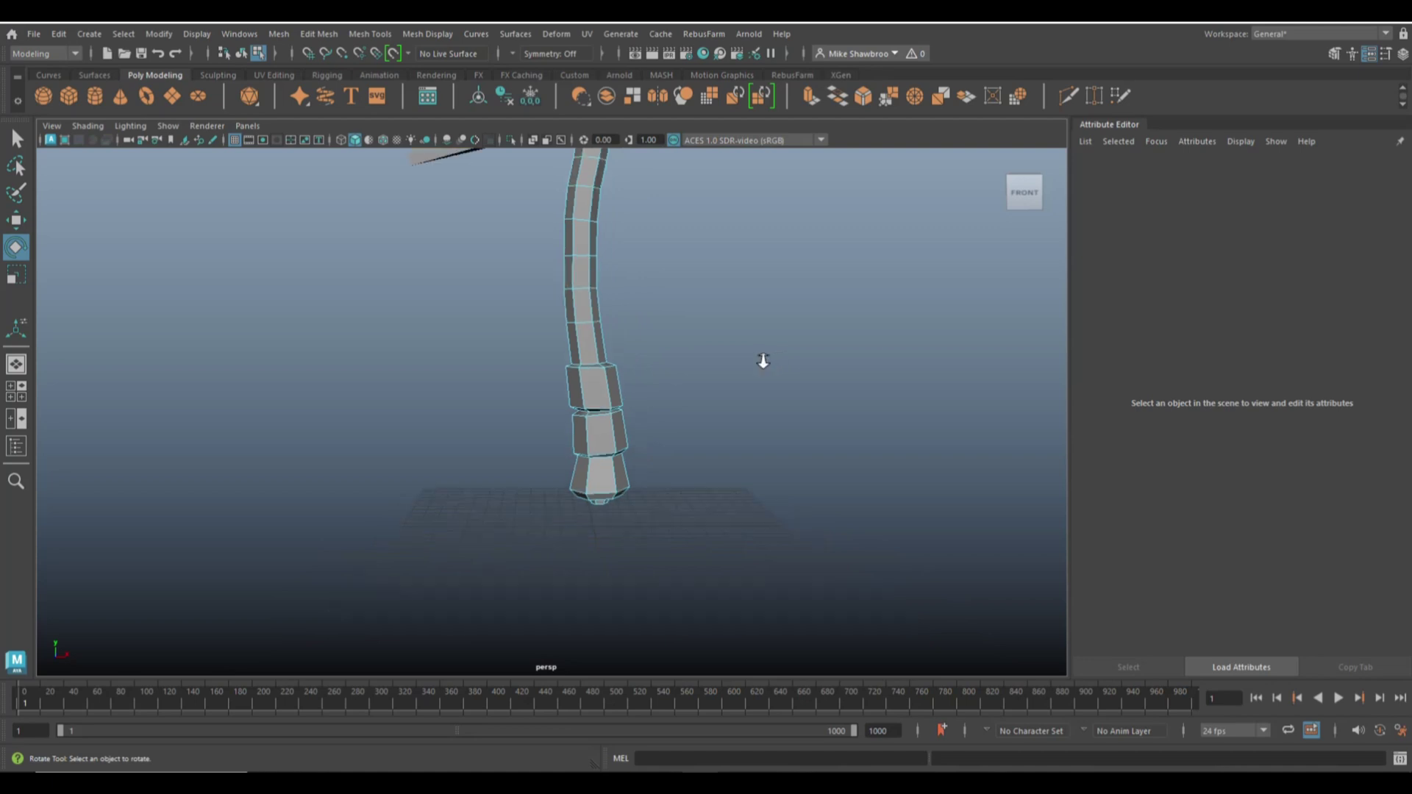
{"action": "scroll", "coordinate": [738, 360], "scroll_direction": "up", "scroll_amount": 5}
{"action": "scroll", "coordinate": [713, 301], "scroll_direction": "down", "scroll_amount": 4}
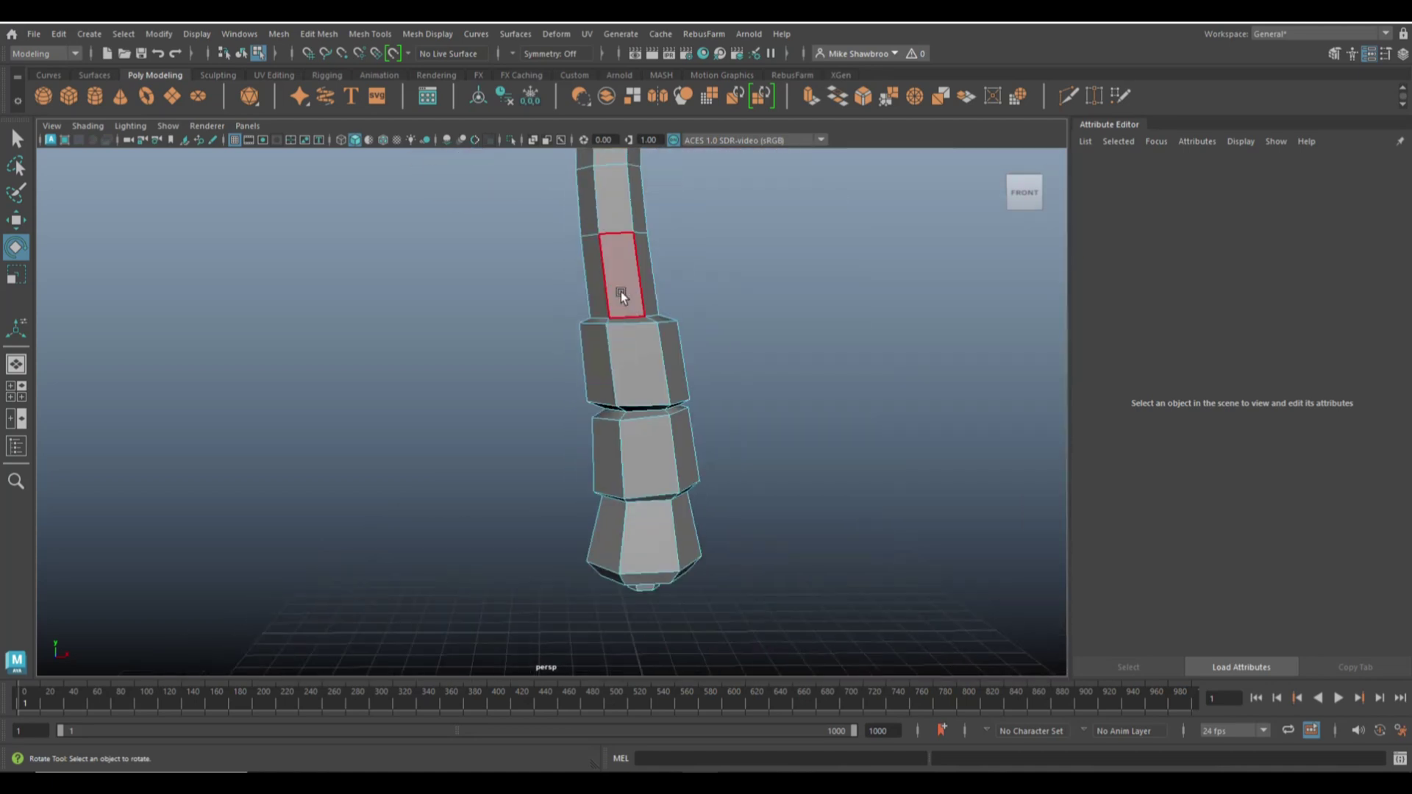
{"action": "left_click", "coordinate": [623, 274]}
{"action": "scroll", "coordinate": [596, 284], "scroll_direction": "up", "scroll_amount": 4}
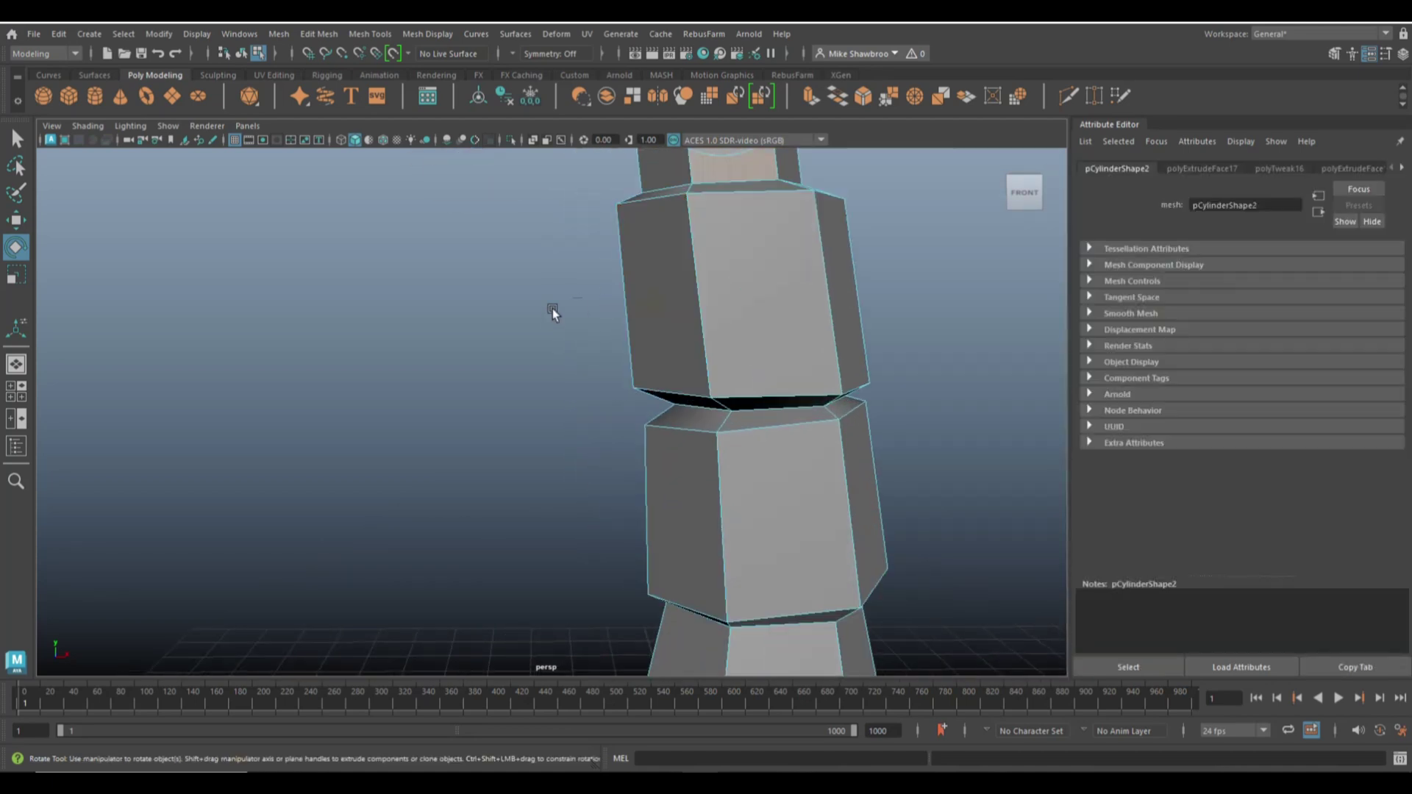
{"action": "key", "text": "f"}
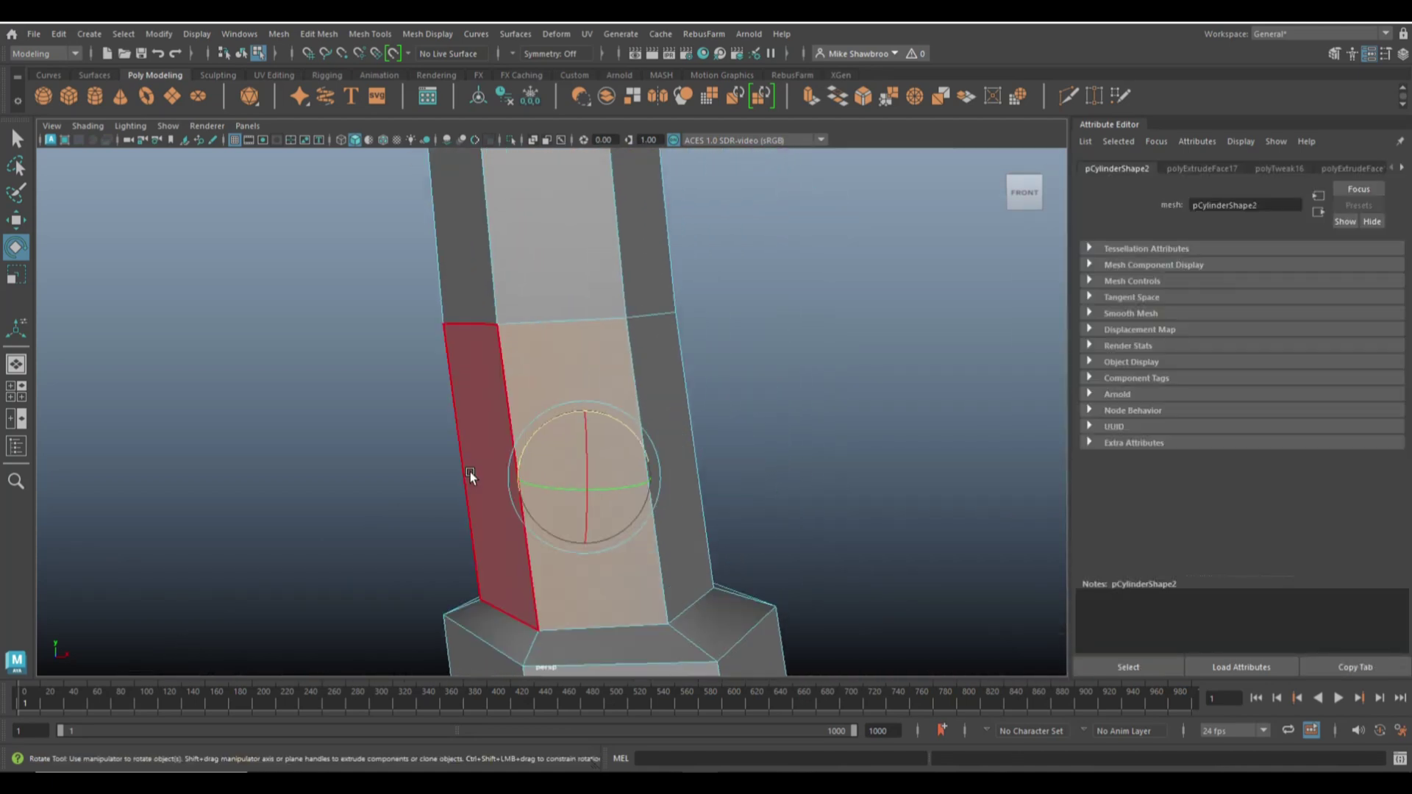
{"action": "left_click", "coordinate": [480, 381], "text": "shift"}
{"action": "scroll", "coordinate": [783, 392], "scroll_direction": "down", "scroll_amount": 5}
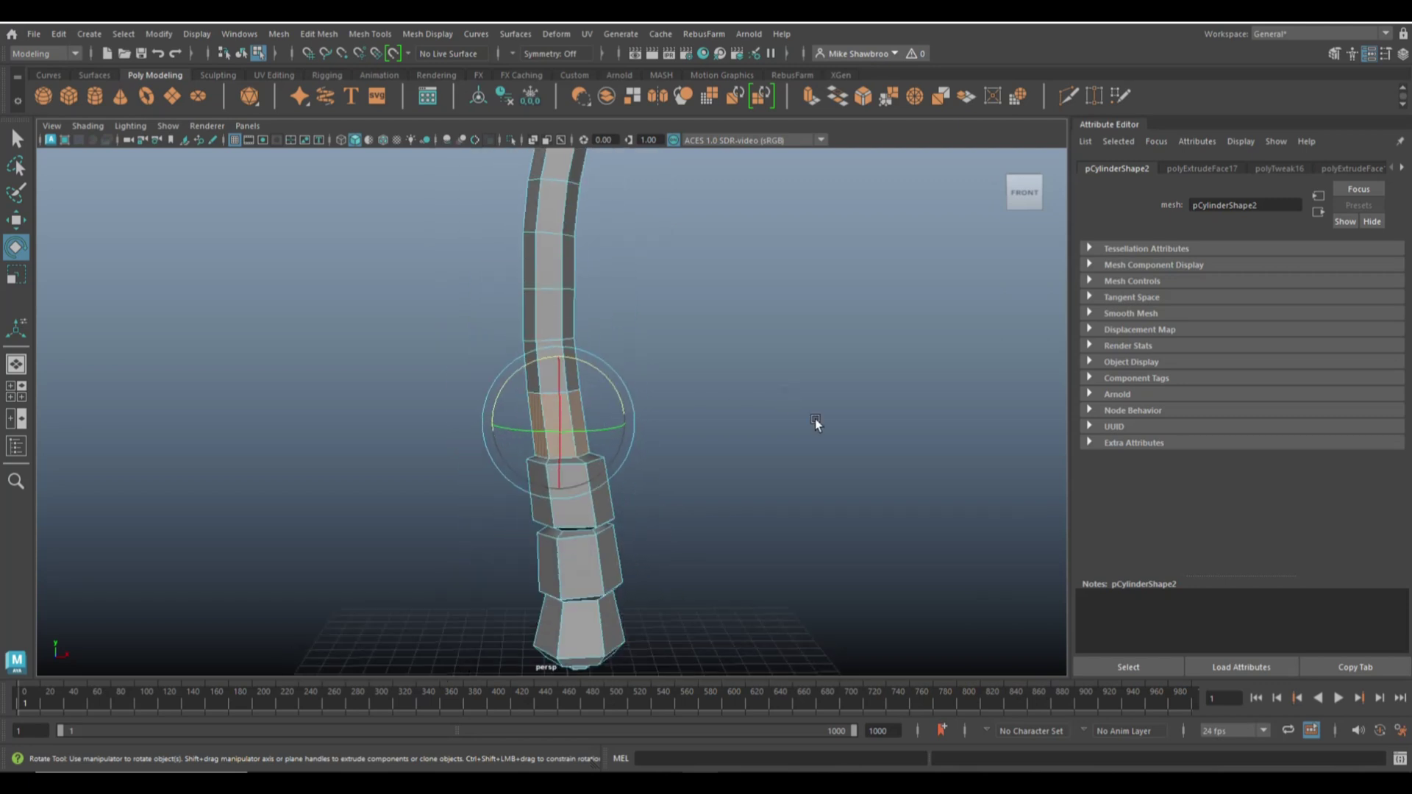
{"action": "key", "text": "ctrl+e"}
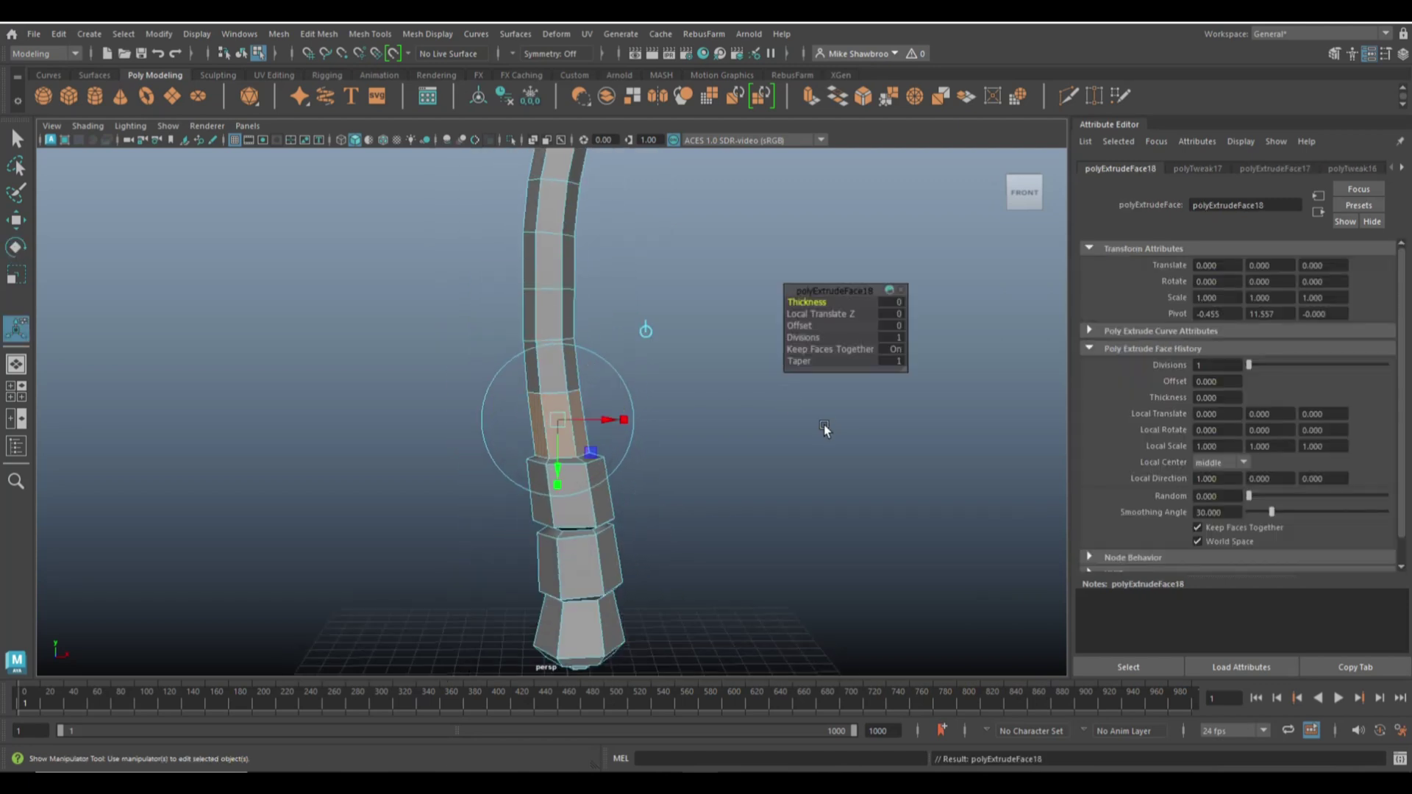
{"action": "left_click", "coordinate": [800, 325]}
{"action": "middle_click_drag", "start_coordinate": [800, 325], "coordinate": [809, 325]}
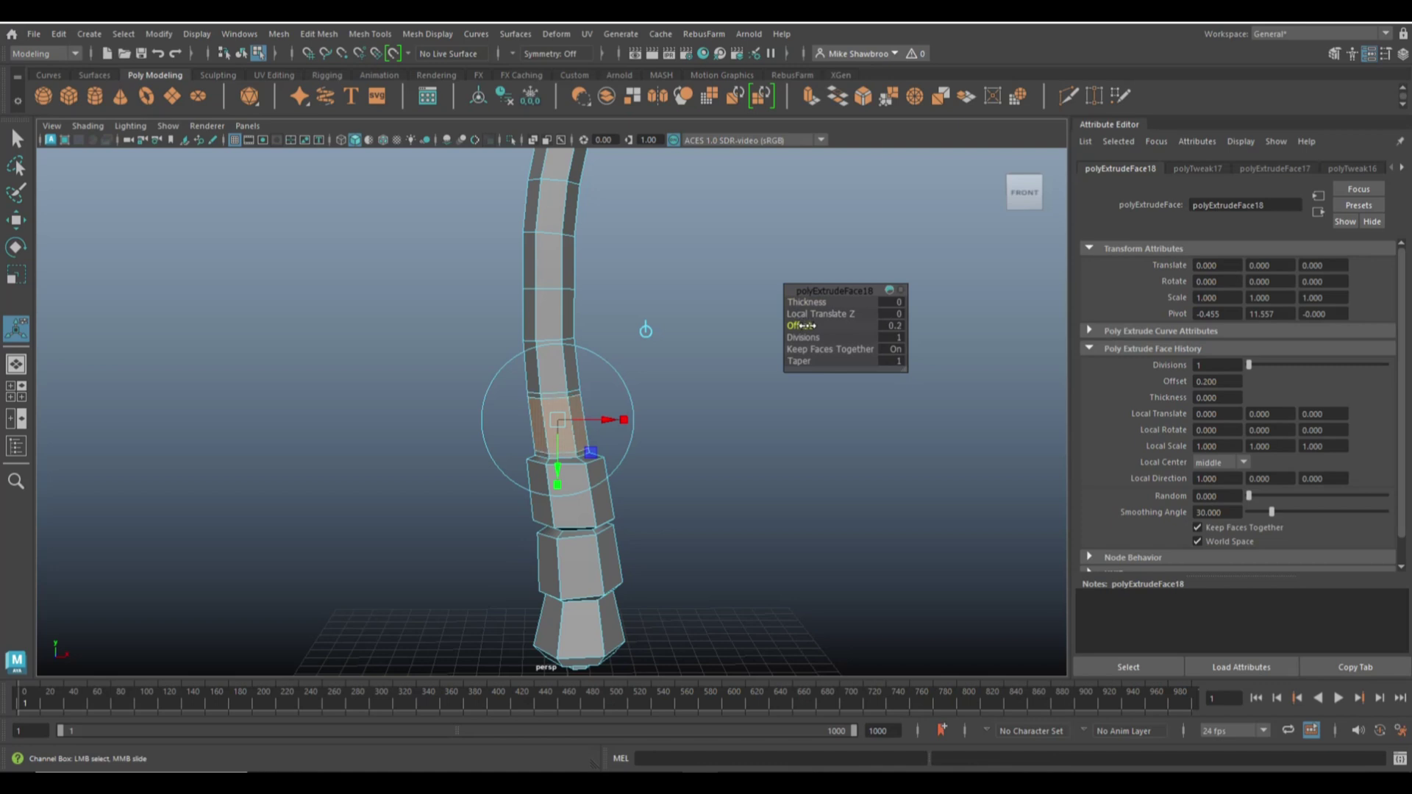
{"action": "left_click", "coordinate": [806, 301]}
{"action": "middle_click_drag", "start_coordinate": [807, 301], "coordinate": [818, 303]}
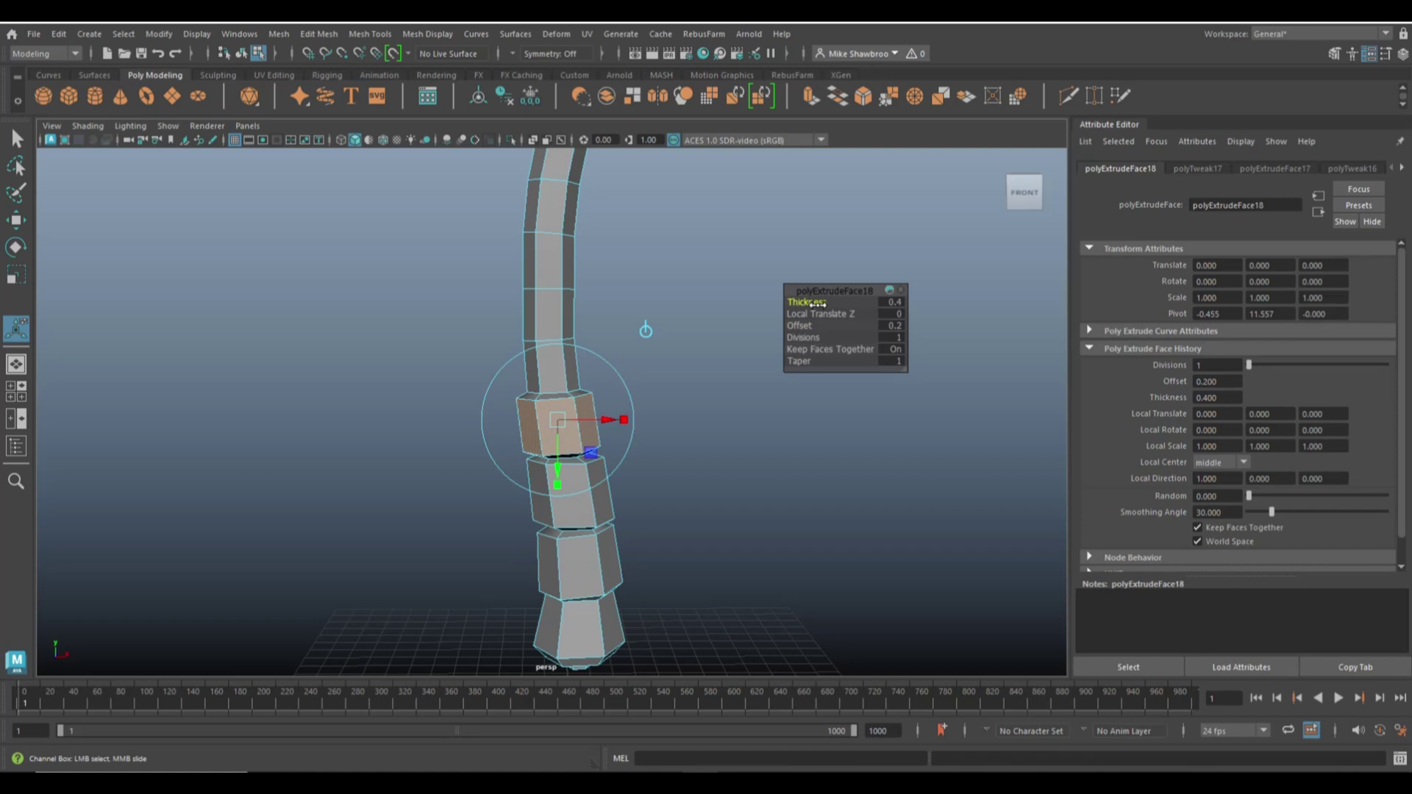
- Examine the banded grip against the whole axe and clear the face selection
{"action": "key", "text": "e"}
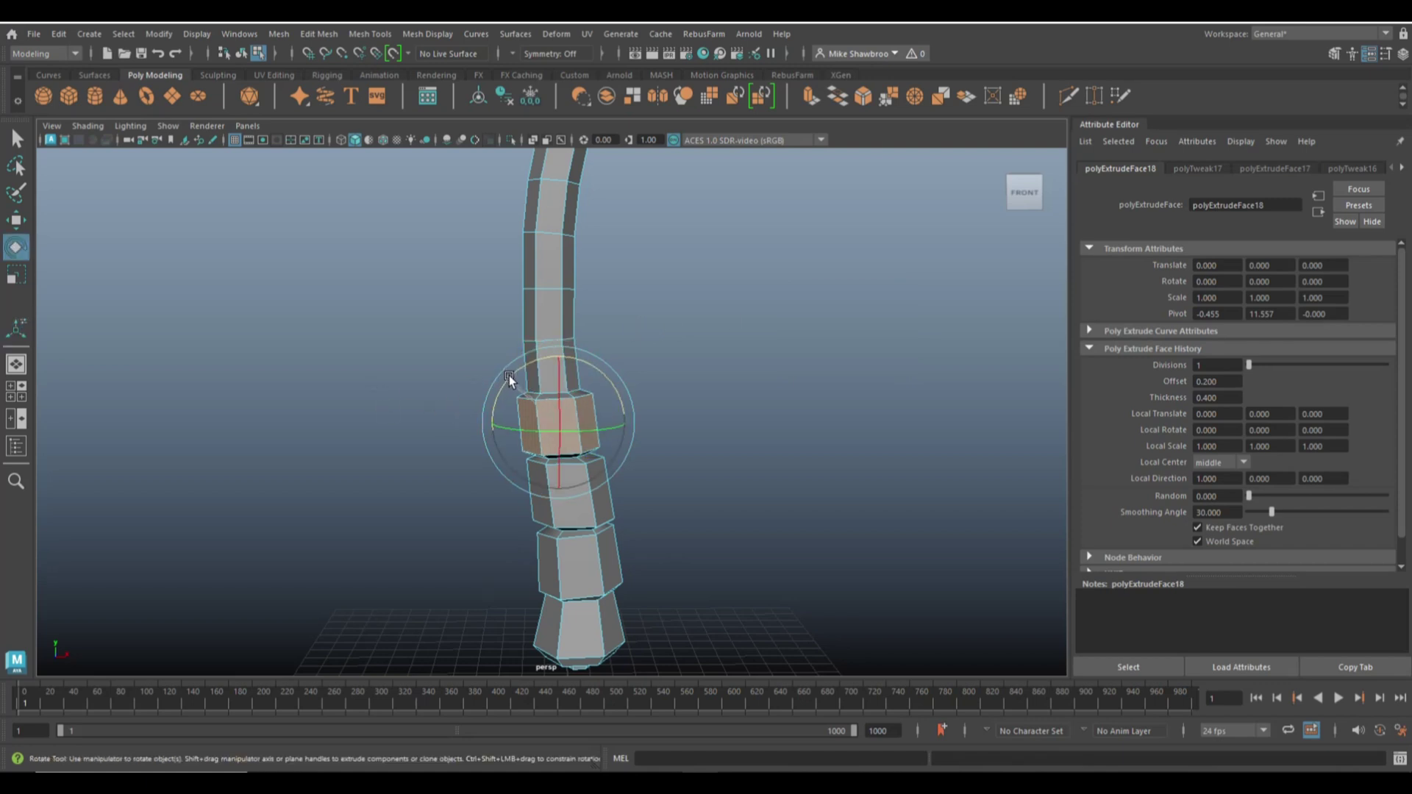
{"action": "scroll", "coordinate": [678, 383], "scroll_direction": "down", "scroll_amount": 5}
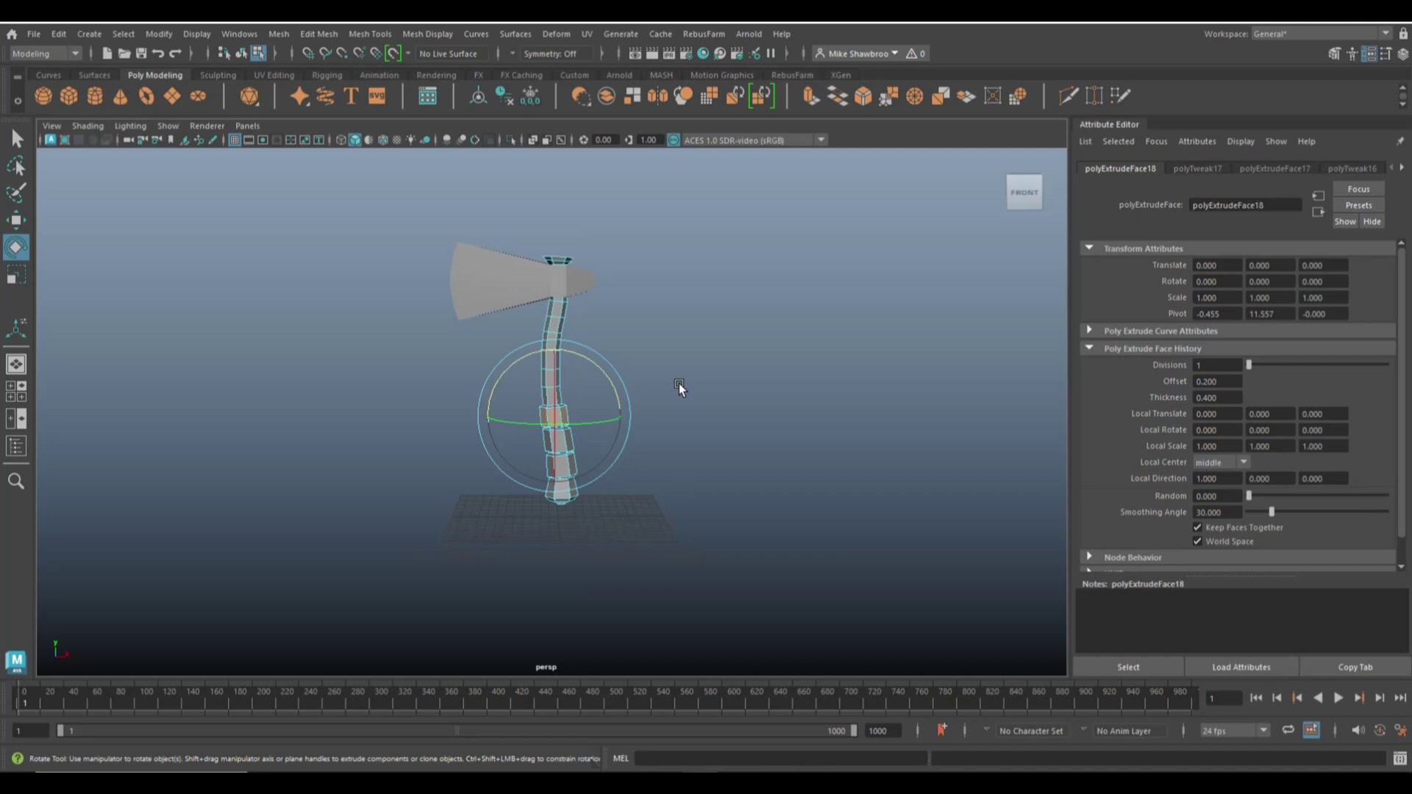
{"action": "scroll", "coordinate": [677, 382], "scroll_direction": "up", "scroll_amount": 5}
{"action": "scroll", "coordinate": [678, 382], "scroll_direction": "down", "scroll_amount": 5}
{"action": "scroll", "coordinate": [681, 382], "scroll_direction": "up", "scroll_amount": 5}
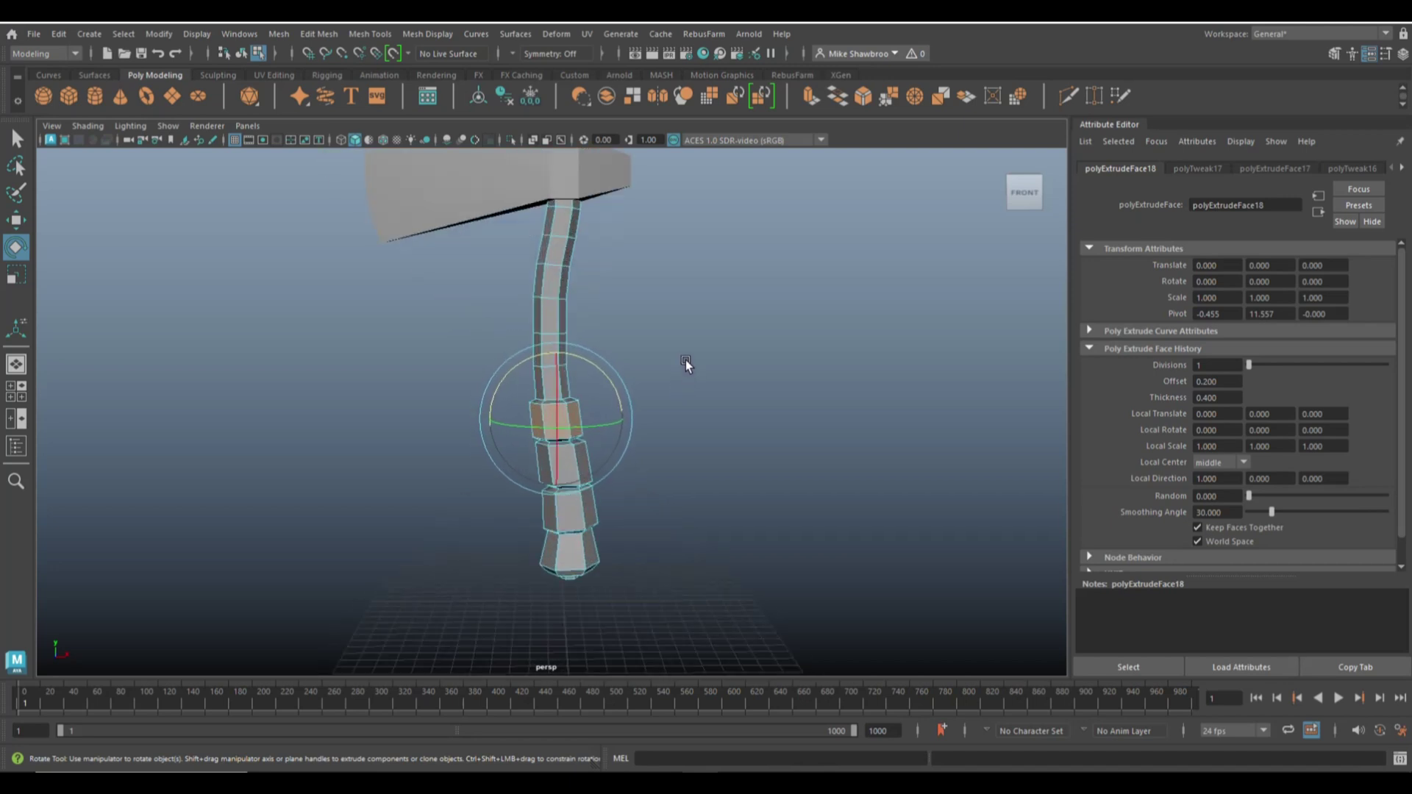
{"action": "left_click", "coordinate": [726, 330]}
{"action": "mouse_move", "coordinate": [717, 394]}
{"action": "left_mouse_down", "text": "alt"}
{"action": "mouse_move", "coordinate": [883, 369]}
{"action": "mouse_move", "coordinate": [740, 363]}
{"action": "mouse_move", "coordinate": [711, 412]}
{"action": "mouse_move", "coordinate": [713, 395]}
{"action": "left_mouse_up", "text": "alt"}
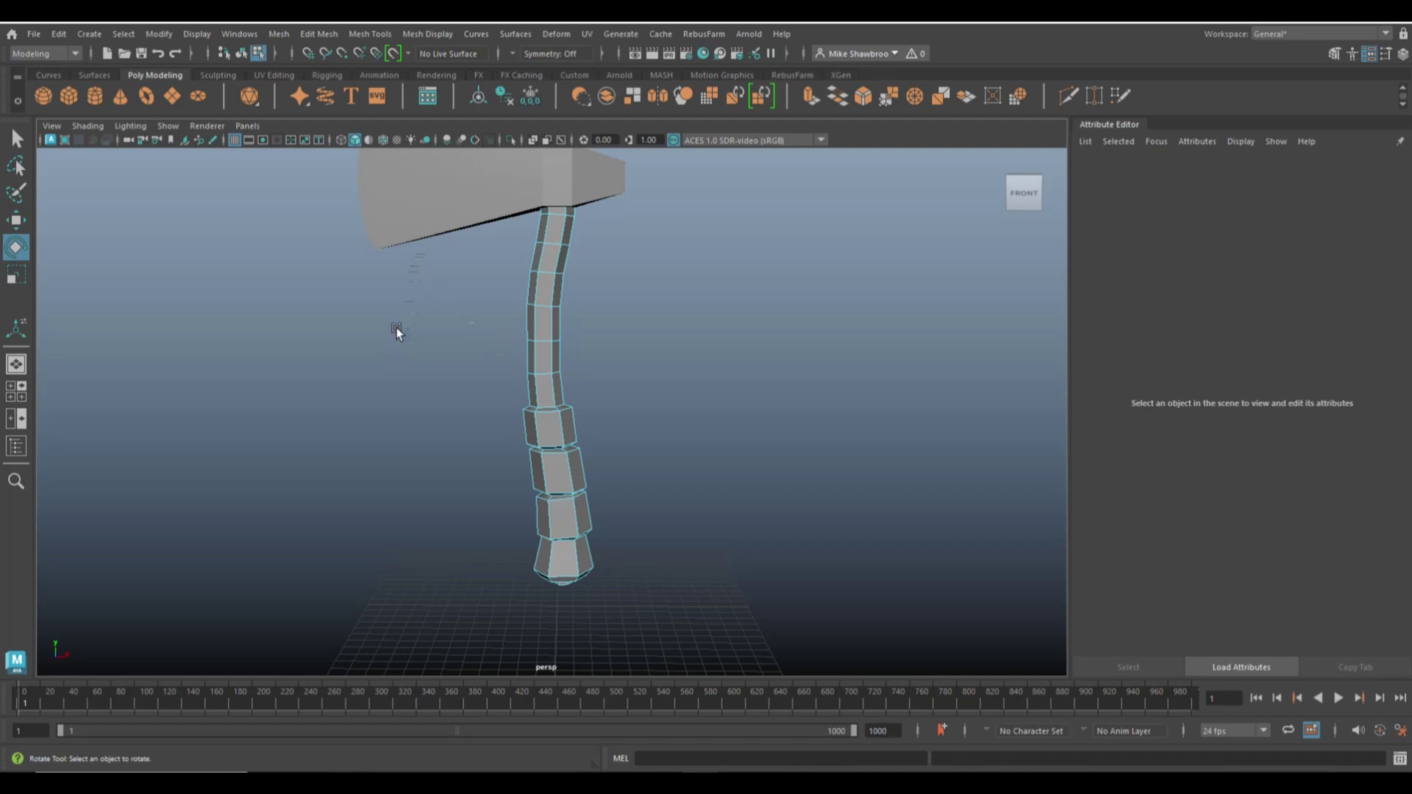
- Create a polygon torus and move it up beside the middle of the handle
{"action": "left_click", "coordinate": [148, 98]}
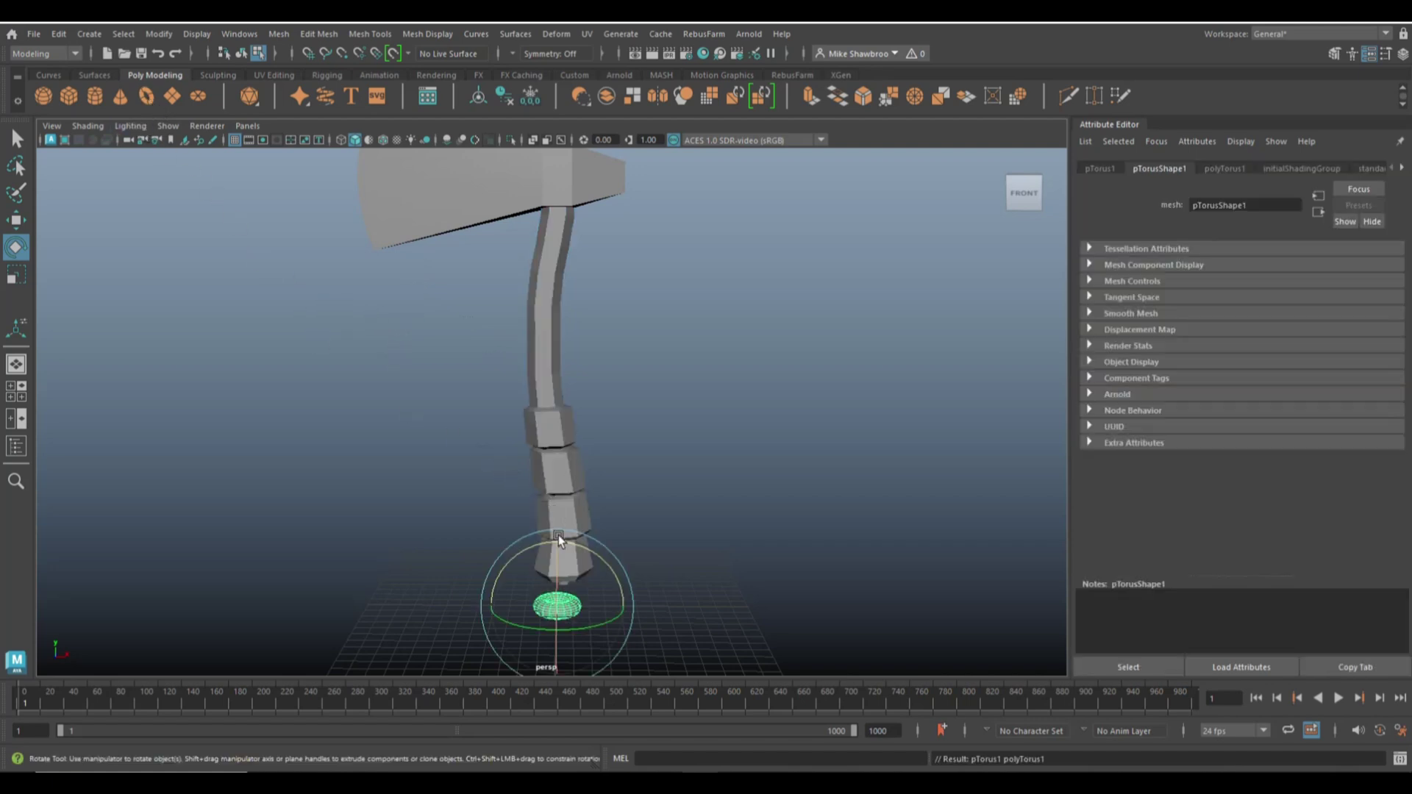
{"action": "key", "text": "w"}
{"action": "left_click_drag", "start_coordinate": [553, 537], "coordinate": [568, 282]}
{"action": "left_click_drag", "start_coordinate": [615, 353], "coordinate": [728, 368]}
- Set the torus's axis and height subdivisions to 8 each
{"action": "left_click", "coordinate": [1232, 170]}
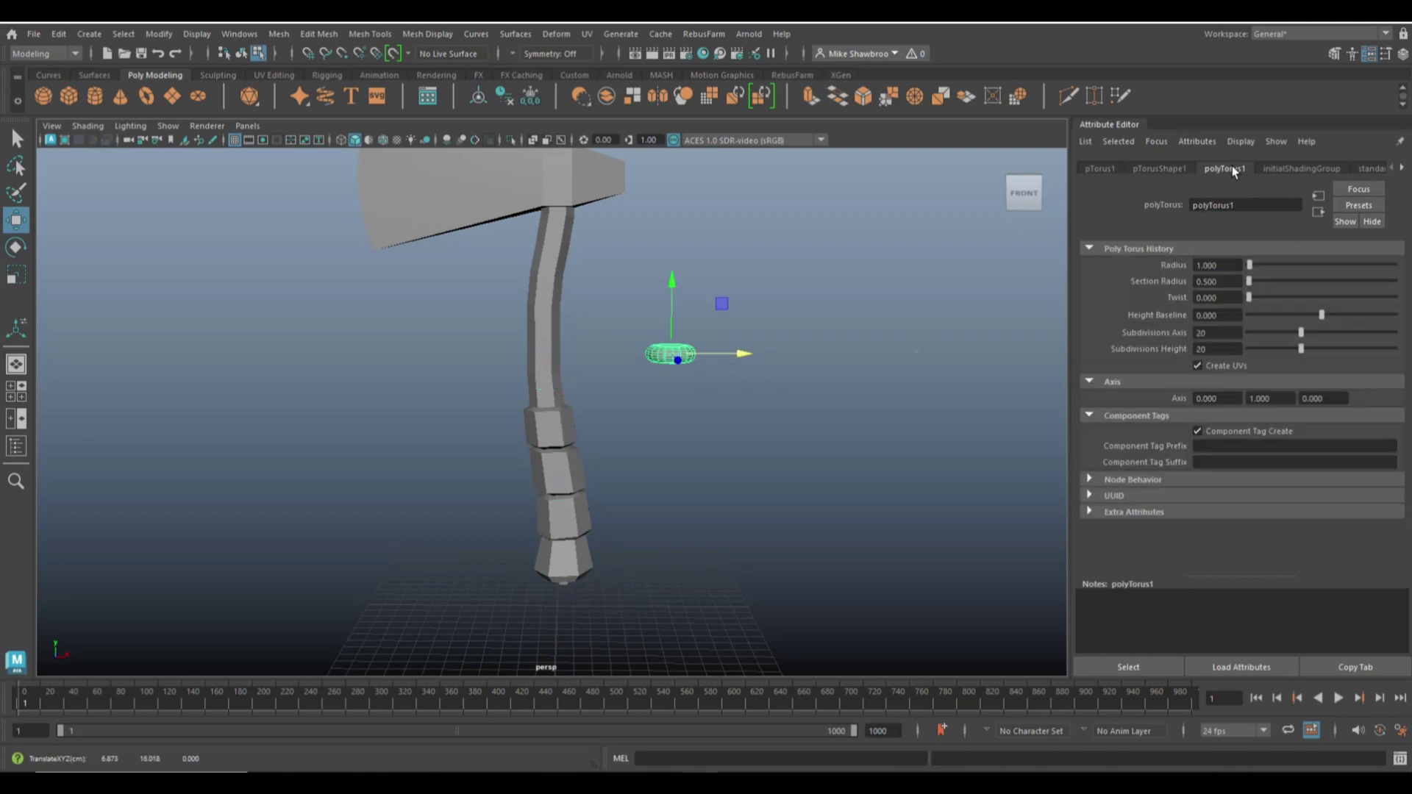
{"action": "double_click", "coordinate": [1223, 332]}
{"action": "type", "text": "8"}
{"action": "key", "text": "Tab"}
{"action": "type", "text": "8"}
{"action": "key", "text": "Tab"}
{"action": "left_click", "coordinate": [738, 438]}
- Switch to object selection and move the torus around the upper handle, just below the axe head
{"action": "scroll", "coordinate": [738, 439], "scroll_direction": "up", "scroll_amount": 3}
{"action": "mouse_move", "coordinate": [736, 438]}
{"action": "left_mouse_down", "text": "alt"}
{"action": "mouse_move", "coordinate": [716, 464]}
{"action": "mouse_move", "coordinate": [718, 439]}
{"action": "mouse_move", "coordinate": [765, 509]}
{"action": "mouse_move", "coordinate": [730, 430]}
{"action": "left_mouse_up", "text": "alt"}
{"action": "right_click_drag", "start_coordinate": [728, 432], "coordinate": [774, 337]}
{"action": "left_click_drag", "start_coordinate": [787, 444], "coordinate": [588, 439]}
{"action": "left_click_drag", "start_coordinate": [514, 372], "coordinate": [550, 227]}
{"action": "left_click_drag", "start_coordinate": [571, 297], "coordinate": [588, 301]}
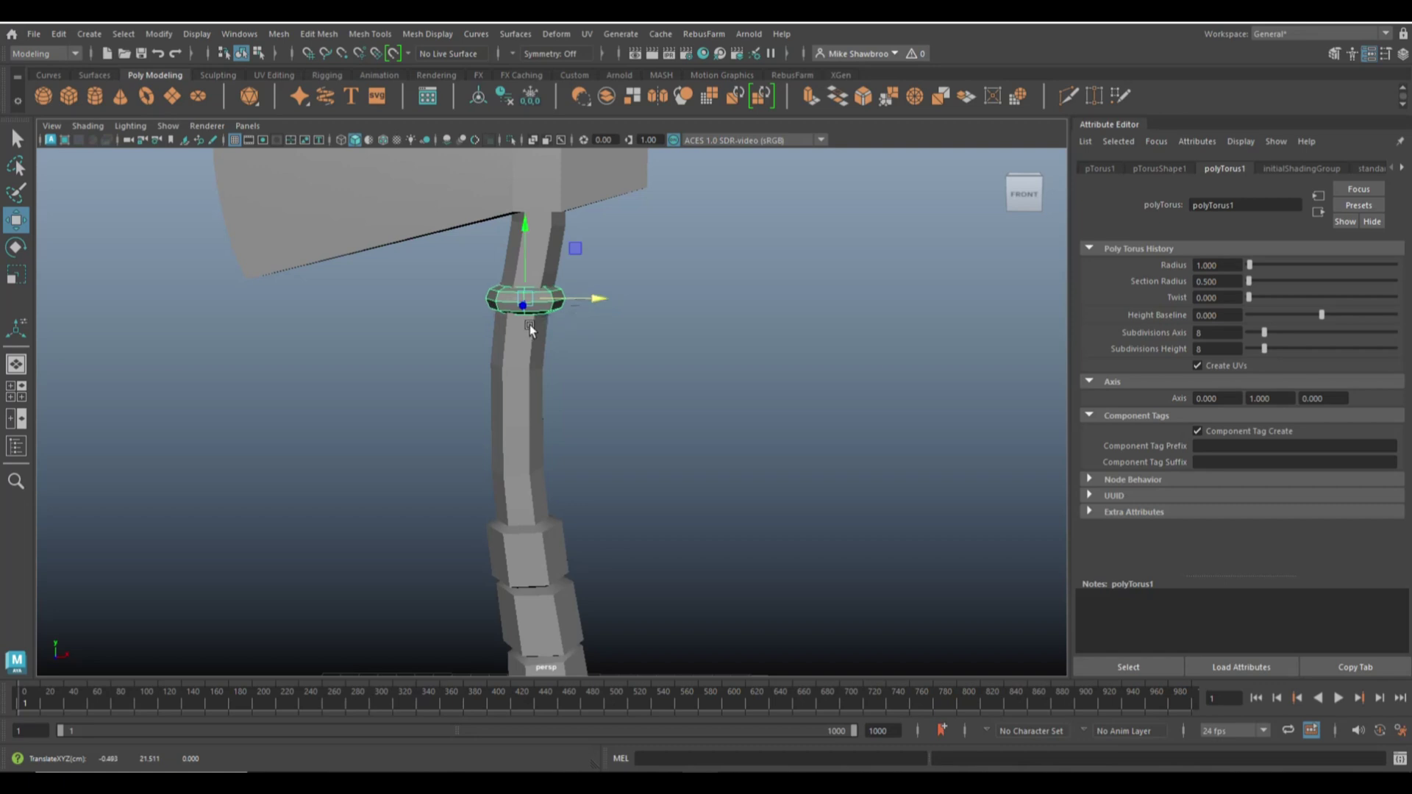
- Rotate the torus about 46 degrees clockwise in the front view and shift it sideways to centre it on the handle
{"action": "key", "text": "e"}
{"action": "left_click_drag", "start_coordinate": [479, 246], "coordinate": [528, 215]}
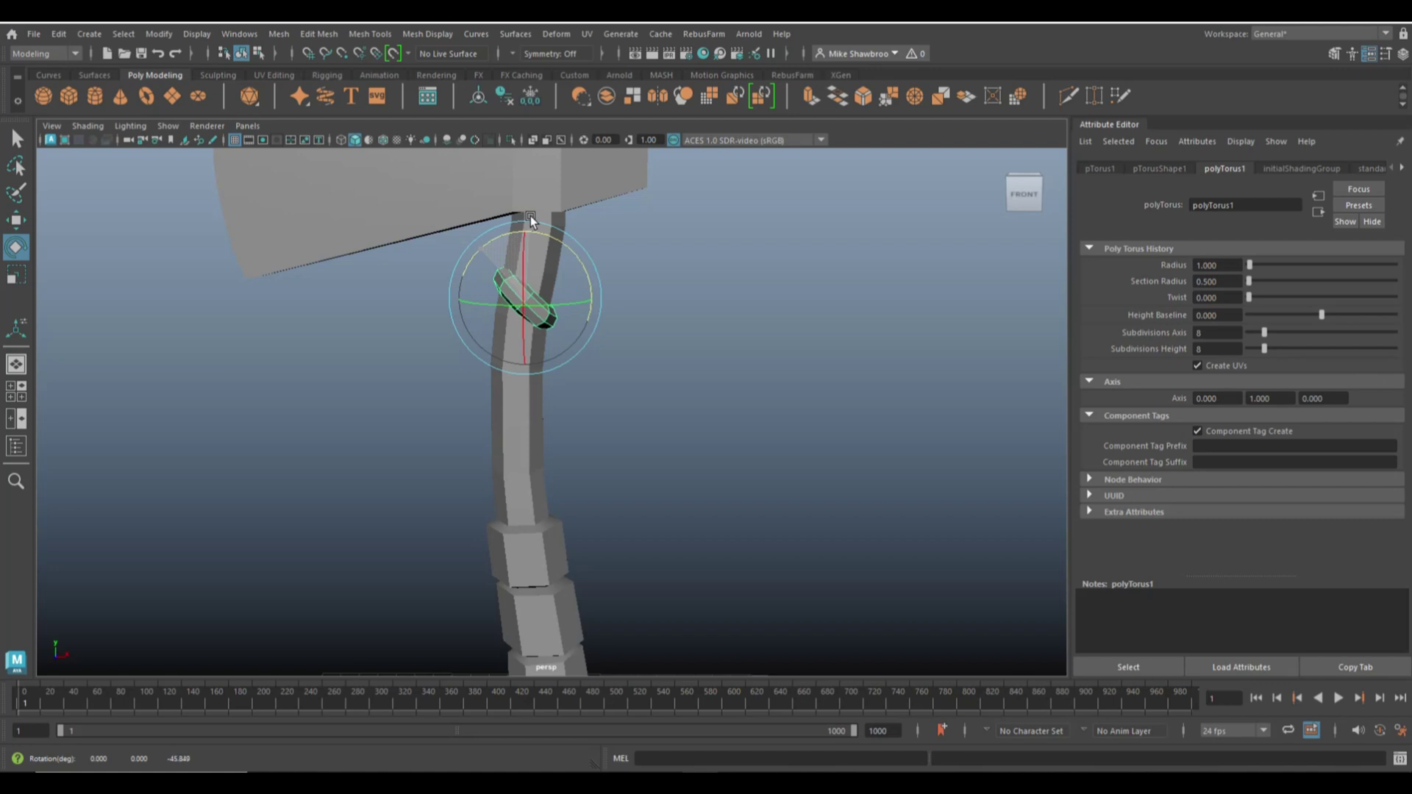
{"action": "key", "text": "w"}
{"action": "left_click_drag", "start_coordinate": [579, 301], "coordinate": [591, 304]}
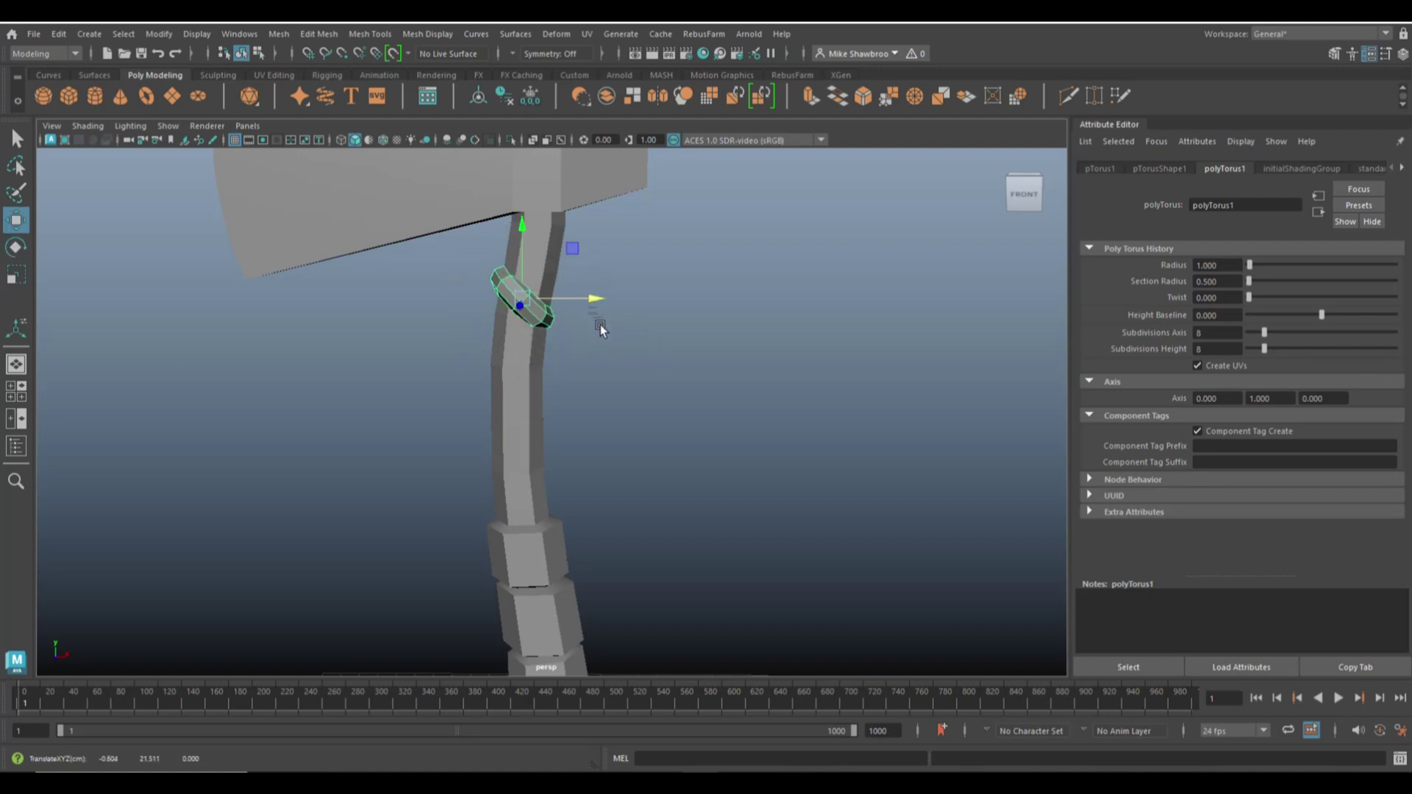
- Duplicate the torus, rotate the copy the opposite way to form an X on the handle, centre it and scale it up slightly
{"action": "key", "text": "ctrl+d"}
{"action": "key", "text": "e"}
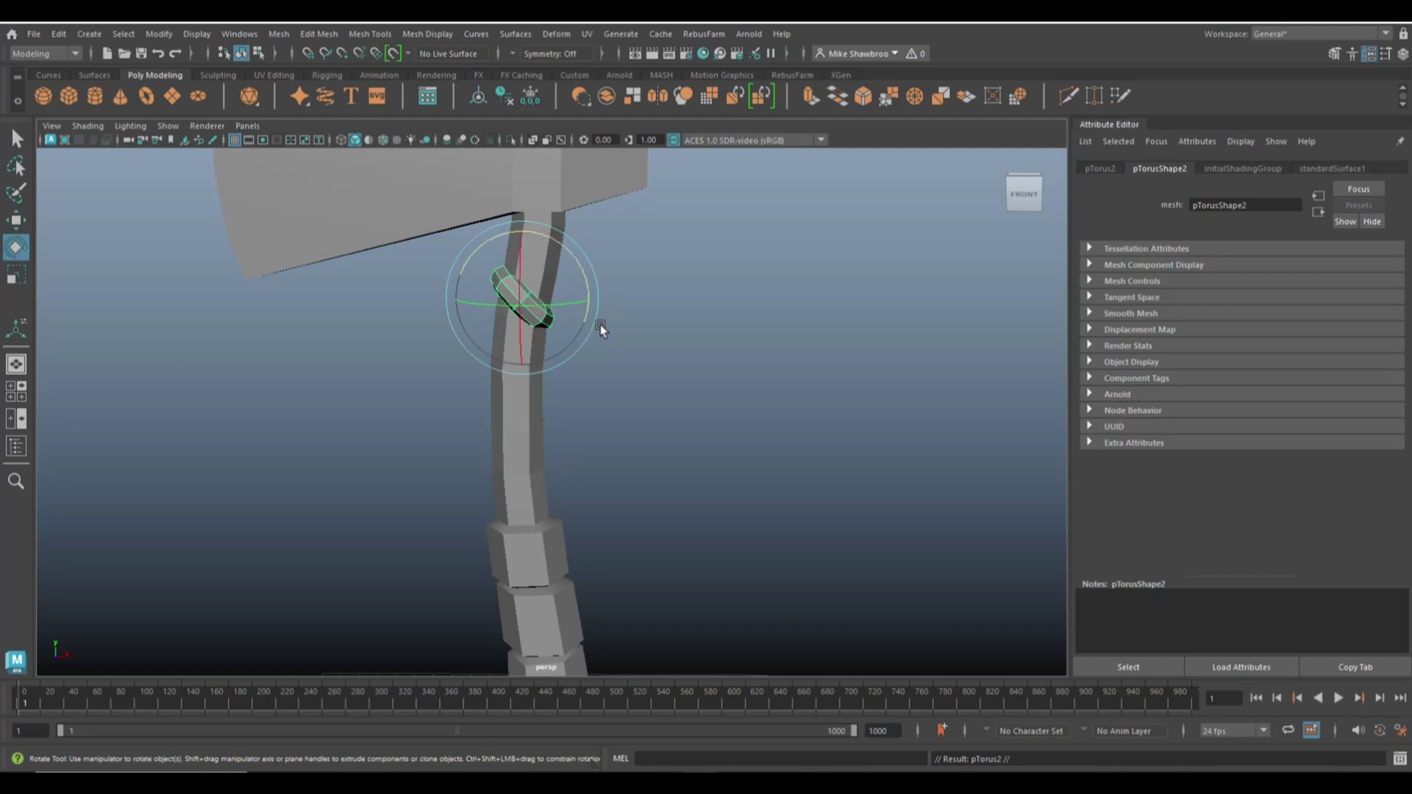
{"action": "left_click_drag", "start_coordinate": [471, 258], "coordinate": [466, 338]}
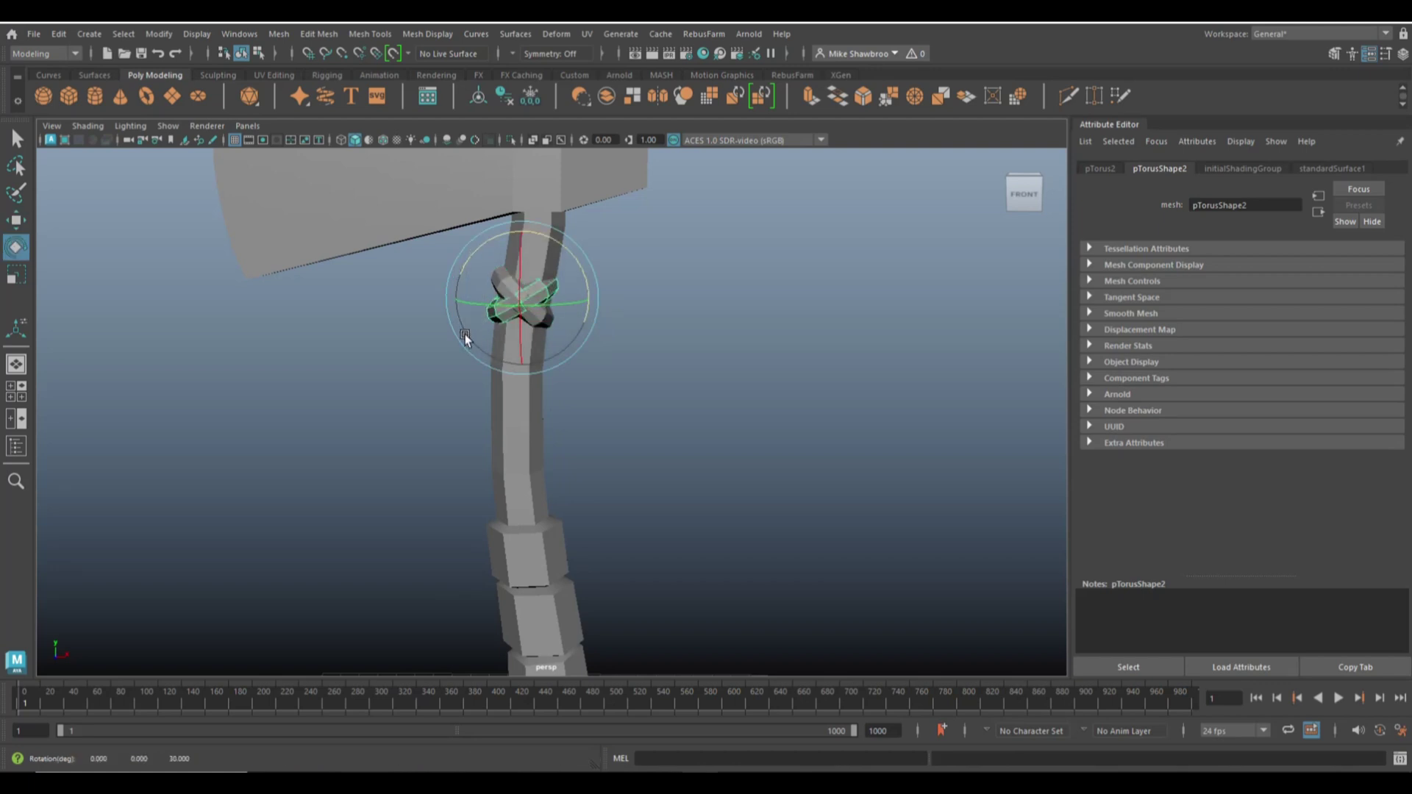
{"action": "key", "text": "w"}
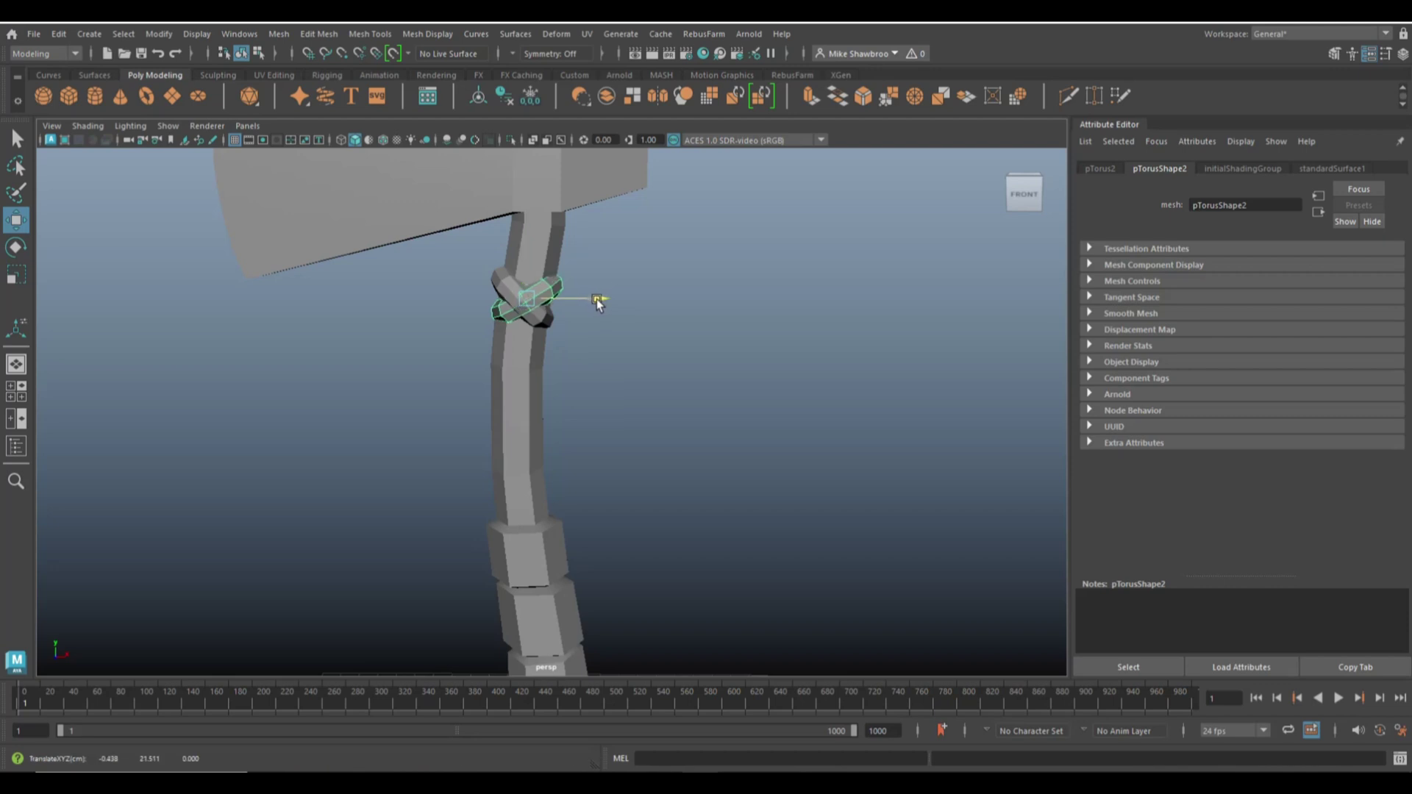
{"action": "key", "text": "r"}
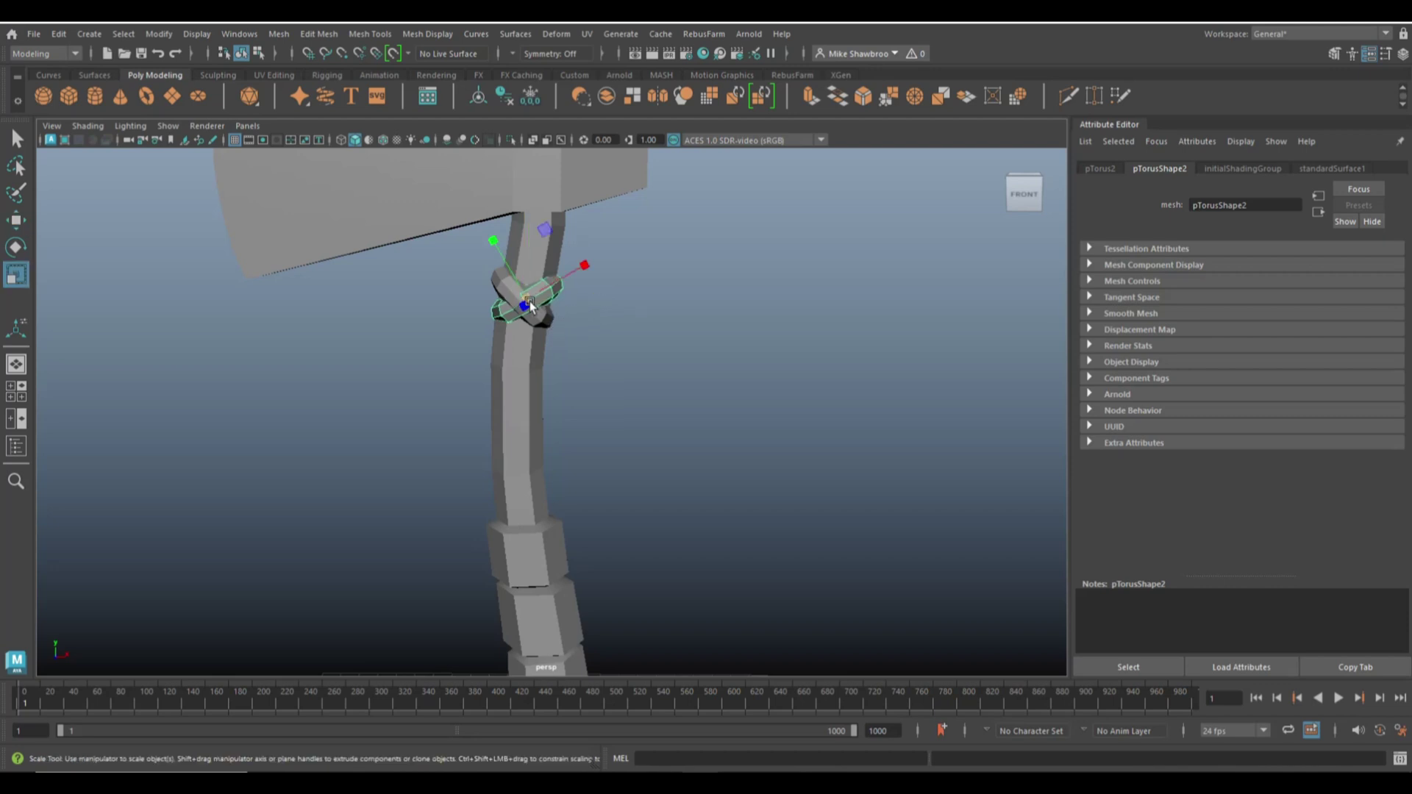
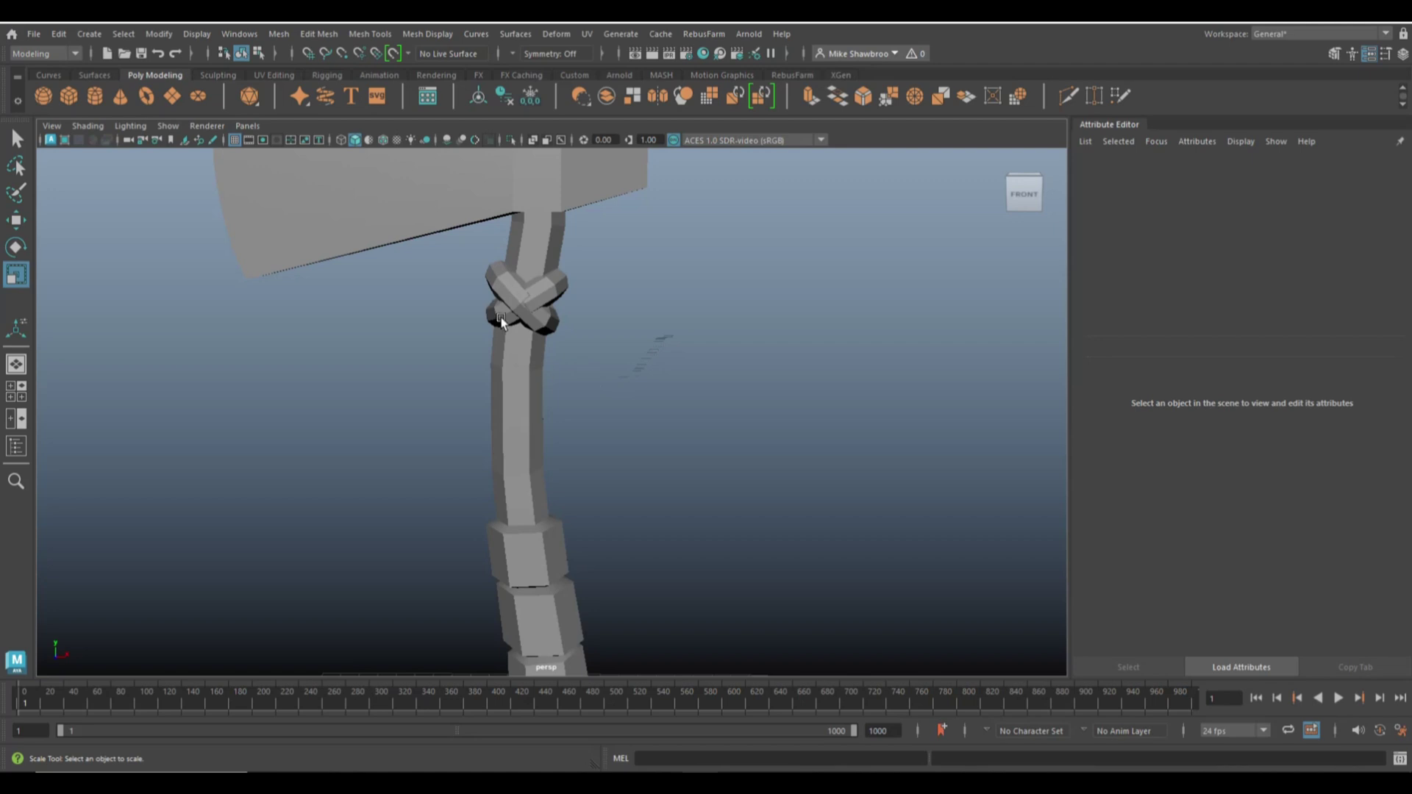
- Select both crossed tori, move them up to a height of about 23.4 against the axe head, and centre them on the handle
{"action": "left_click", "coordinate": [501, 321]}
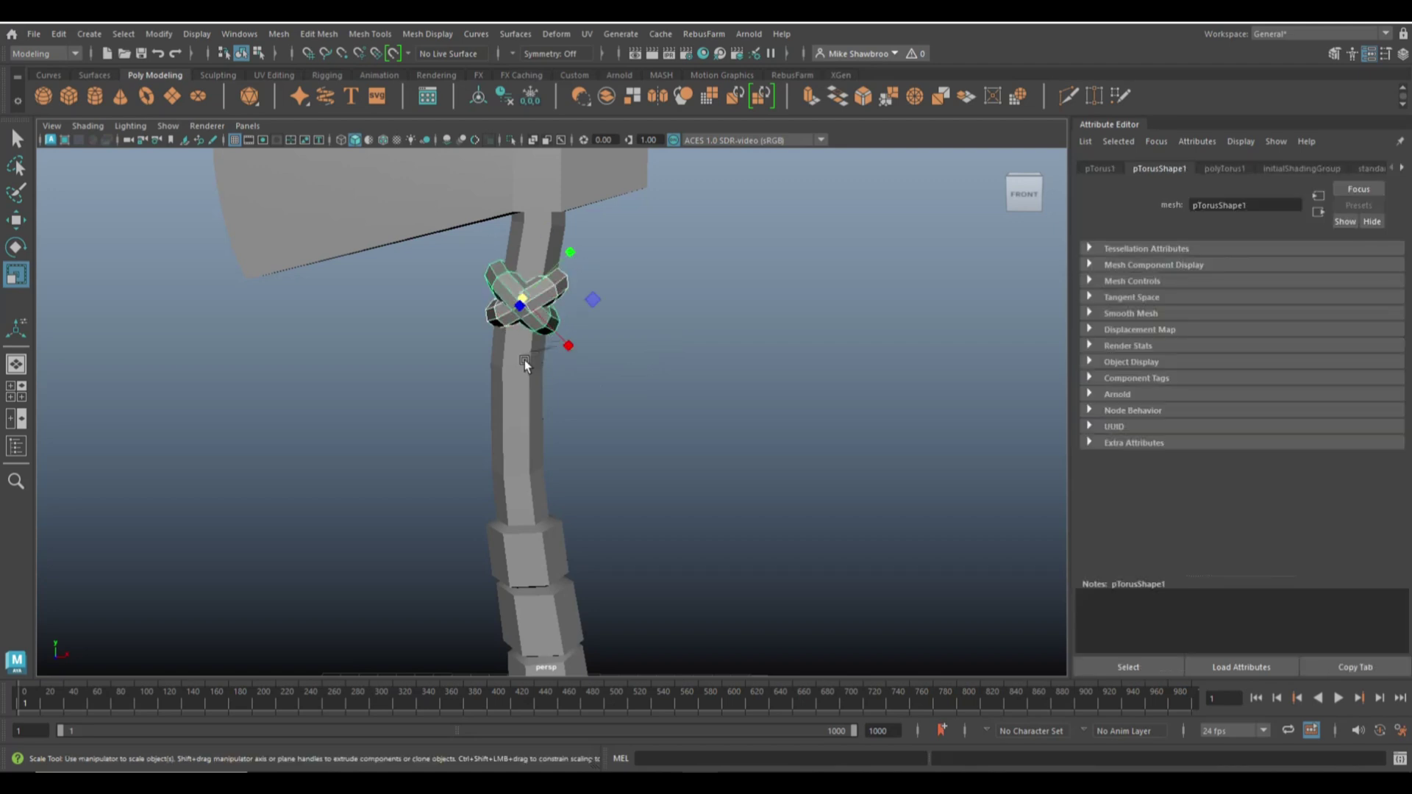
{"action": "key", "text": "w"}
{"action": "left_click_drag", "start_coordinate": [522, 235], "coordinate": [531, 179]}
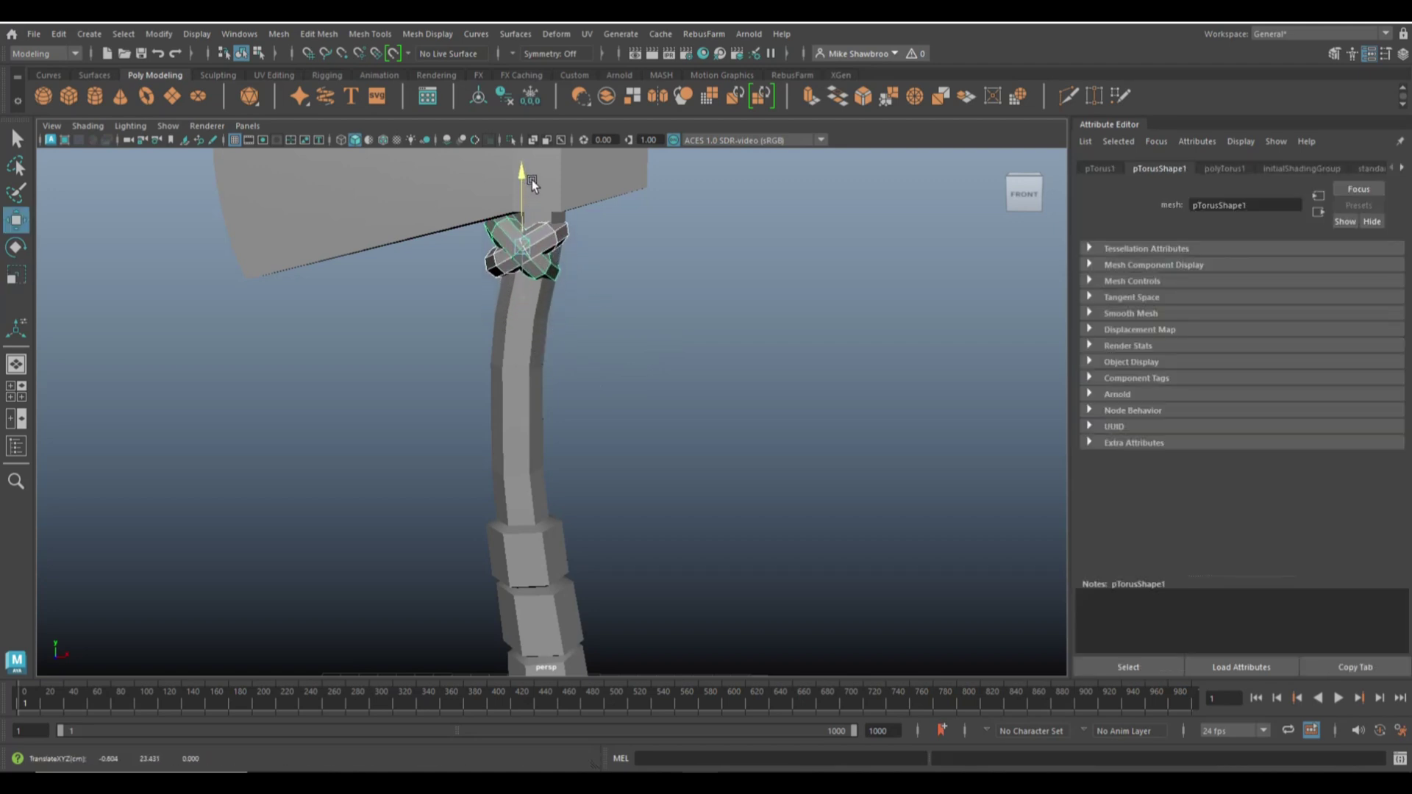
{"action": "left_click_drag", "start_coordinate": [590, 253], "coordinate": [603, 247]}
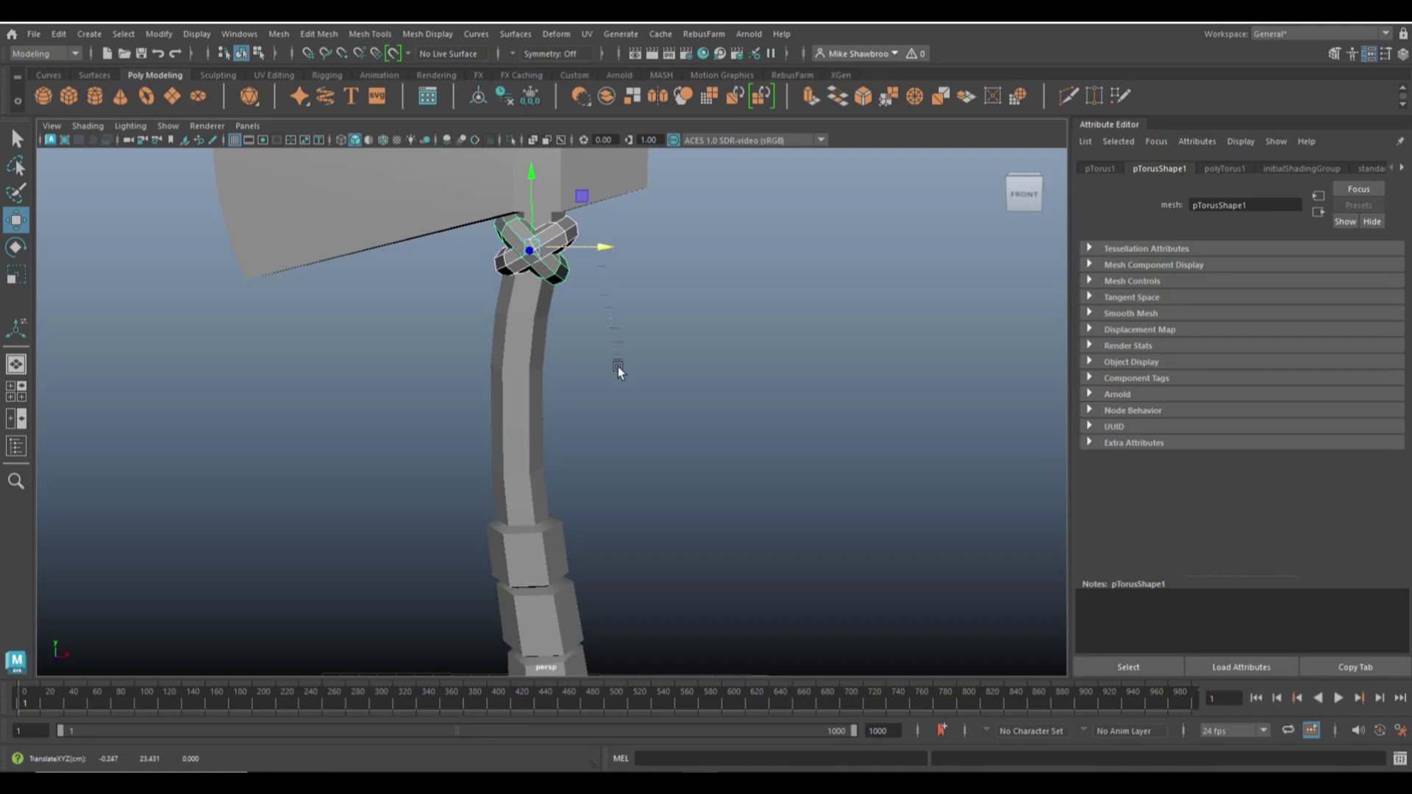
- Duplicate the crossed torus pair, move the copy down to a height of about 20.8, and shift it sideways to follow the handle
{"action": "mouse_move", "coordinate": [619, 381]}
{"action": "left_mouse_down", "text": "alt"}
{"action": "mouse_move", "coordinate": [778, 364]}
{"action": "mouse_move", "coordinate": [687, 365]}
{"action": "mouse_move", "coordinate": [634, 384]}
{"action": "left_mouse_up", "text": "alt"}
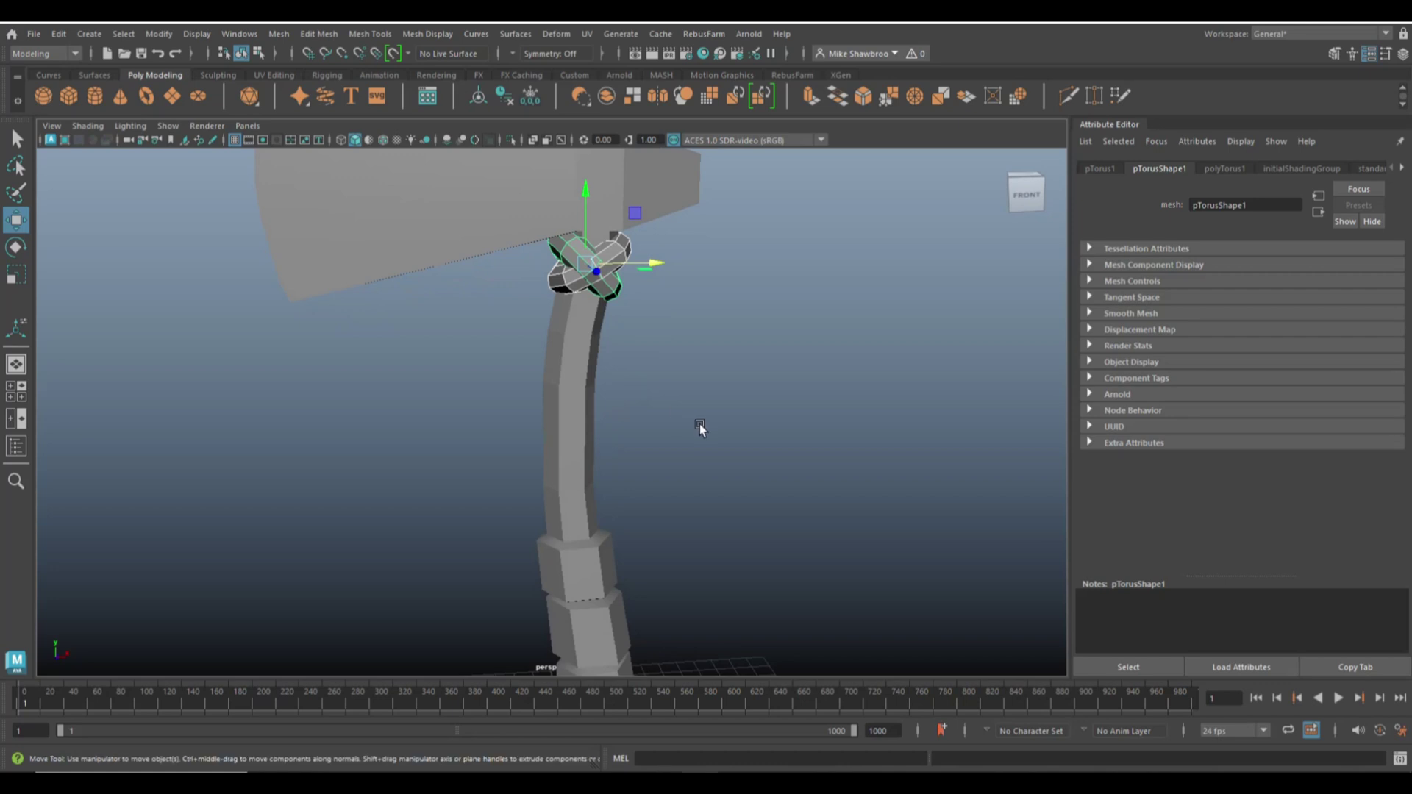
{"action": "key", "text": "ctrl+d"}
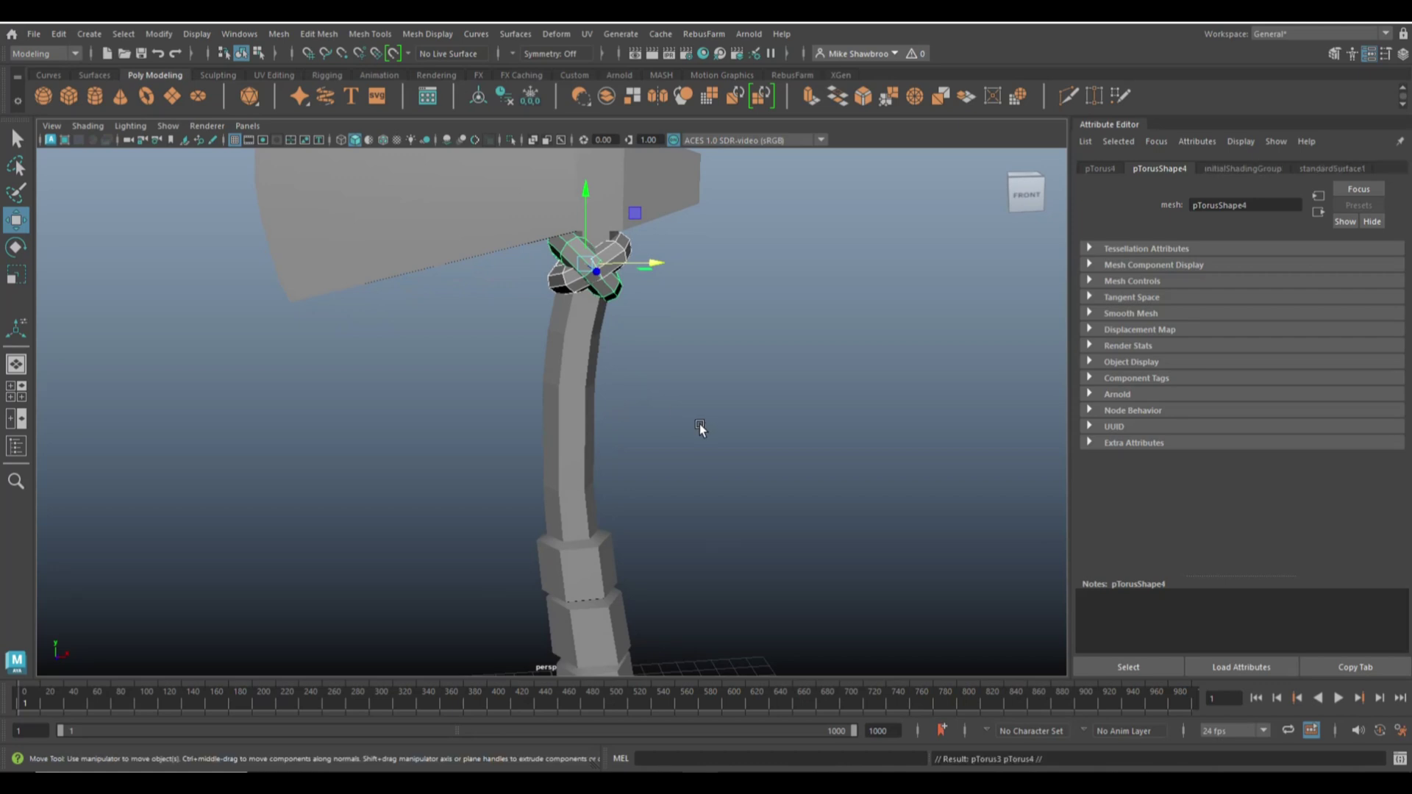
{"action": "left_click_drag", "start_coordinate": [584, 189], "coordinate": [562, 267]}
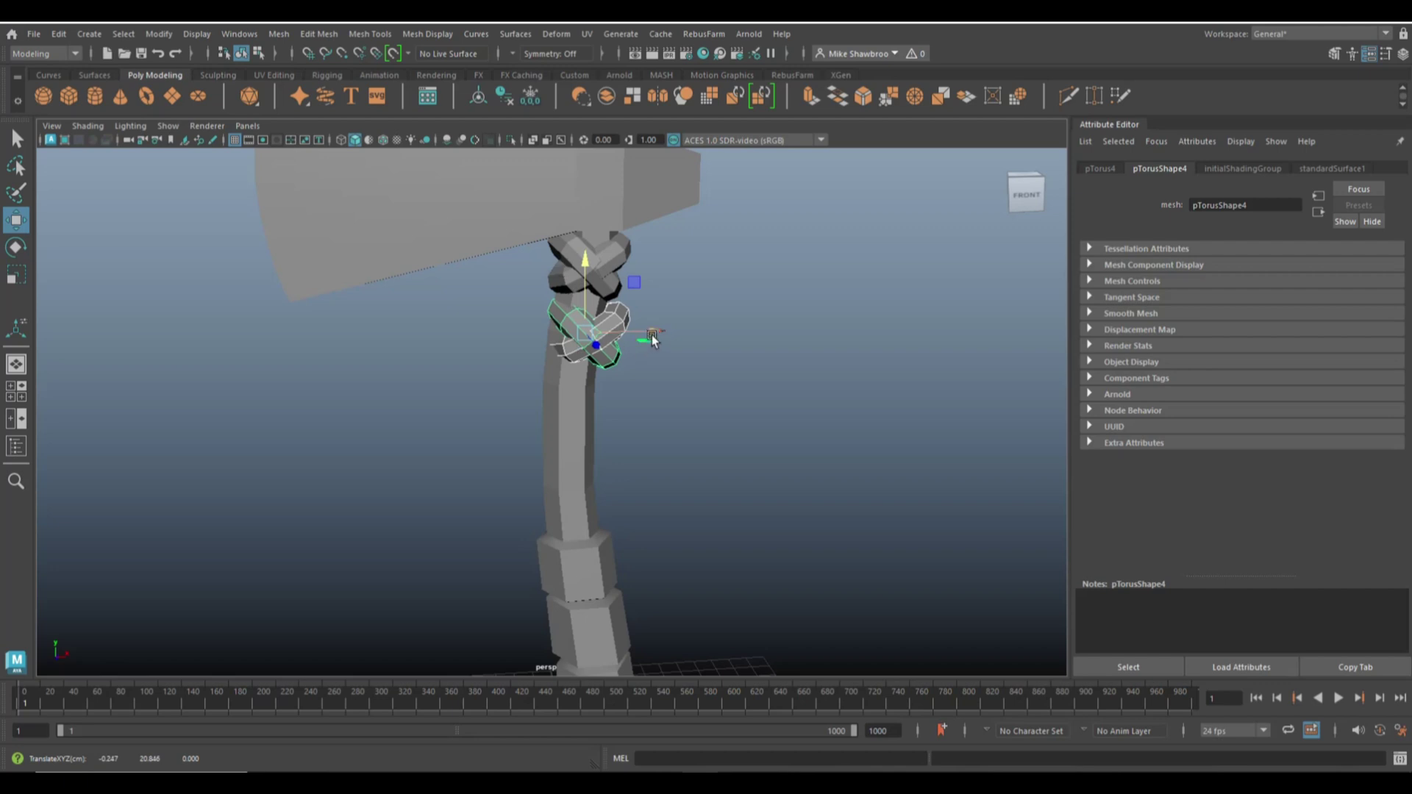
{"action": "left_click_drag", "start_coordinate": [651, 334], "coordinate": [671, 369]}
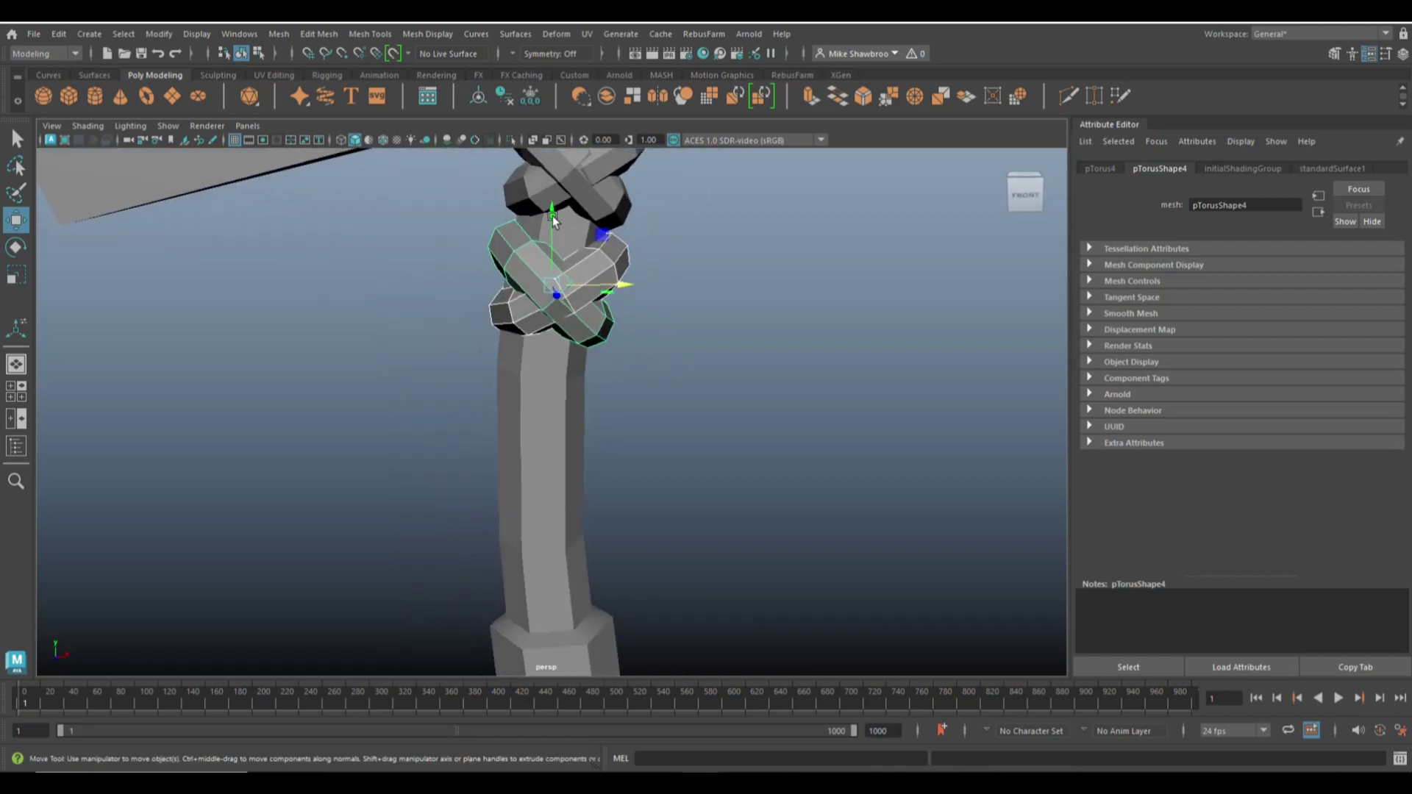
{"action": "left_click", "coordinate": [748, 314]}
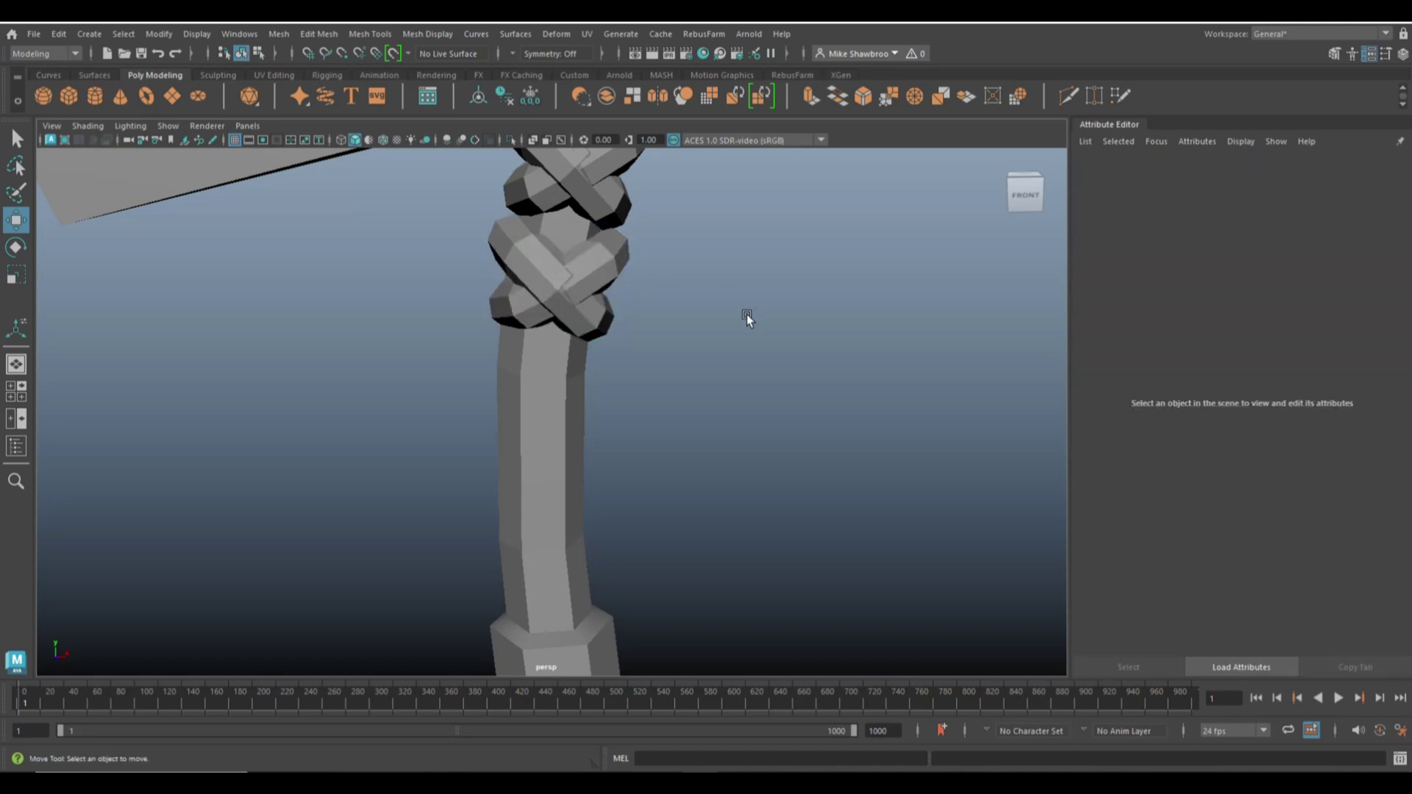
- In the front view, pull the middle vertex of the axe head's back edge outward to about X 5.4 to form a point
{"action": "scroll", "coordinate": [747, 314], "scroll_direction": "down", "scroll_amount": 5}
{"action": "mouse_move", "coordinate": [714, 321]}
{"action": "left_mouse_down", "text": "alt"}
{"action": "mouse_move", "coordinate": [857, 315]}
{"action": "mouse_move", "coordinate": [725, 306]}
{"action": "mouse_move", "coordinate": [718, 334]}
{"action": "mouse_move", "coordinate": [736, 320]}
{"action": "mouse_move", "coordinate": [712, 333]}
{"action": "left_mouse_up", "text": "alt"}
{"action": "left_click", "coordinate": [624, 271]}
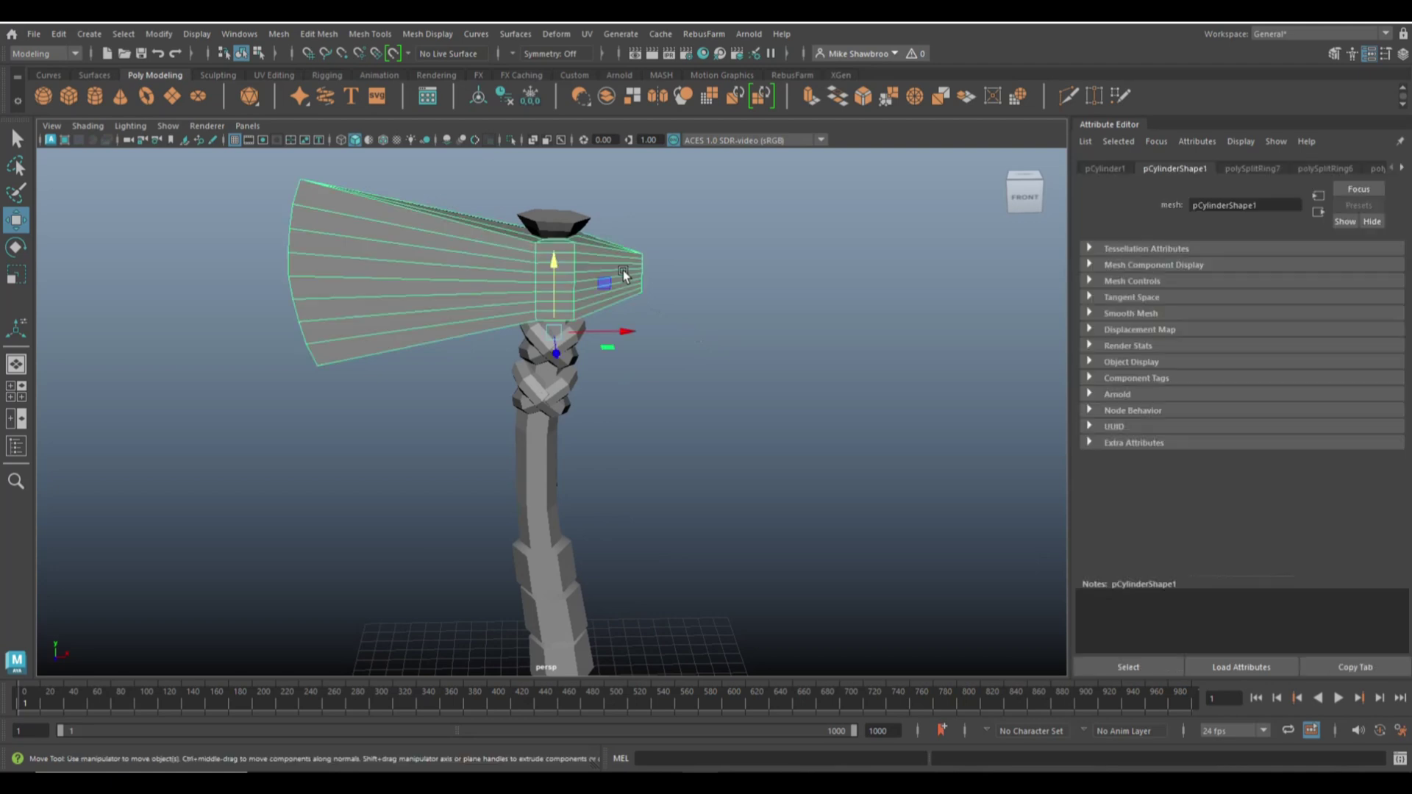
{"action": "scroll", "coordinate": [704, 303], "scroll_direction": "up", "scroll_amount": 6}
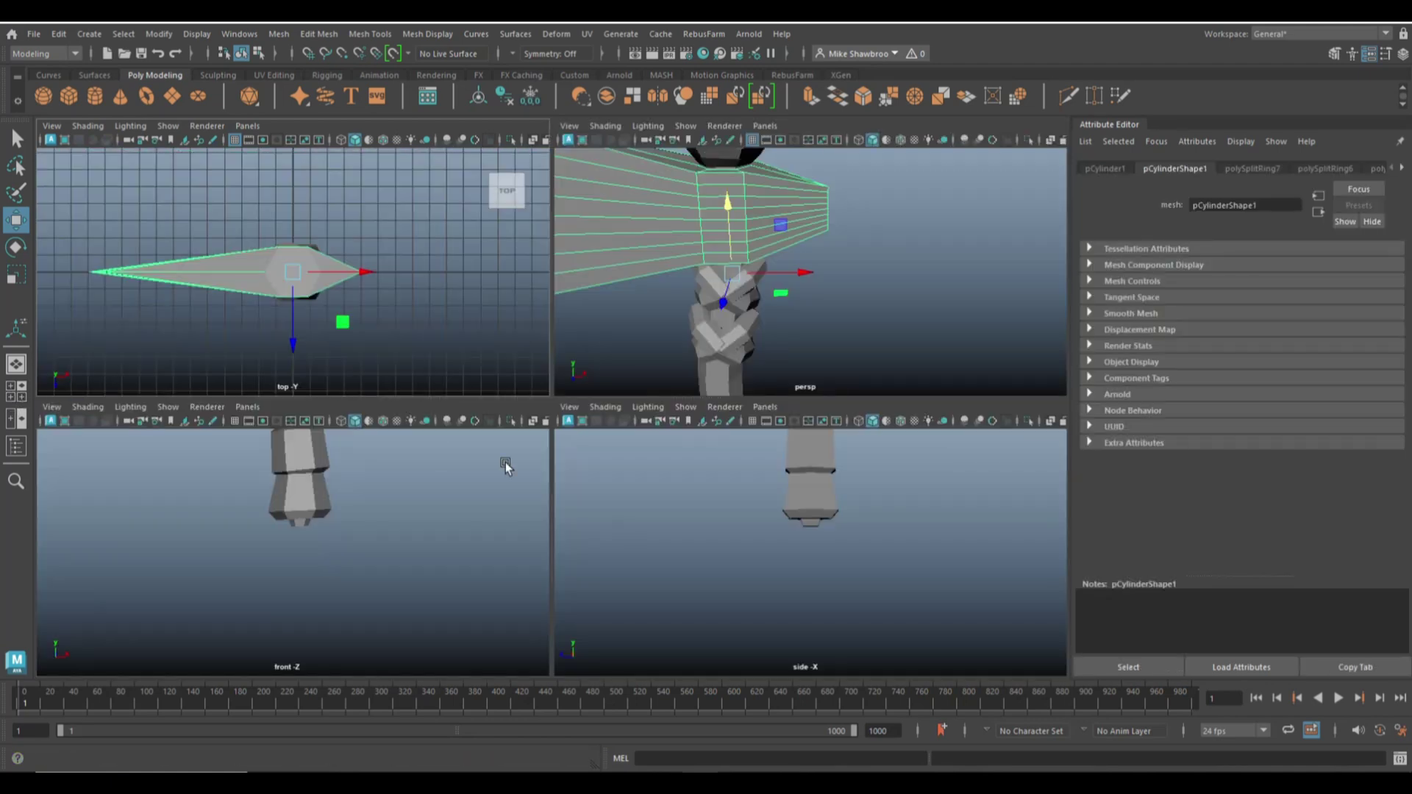
{"action": "left_click", "coordinate": [15, 392]}
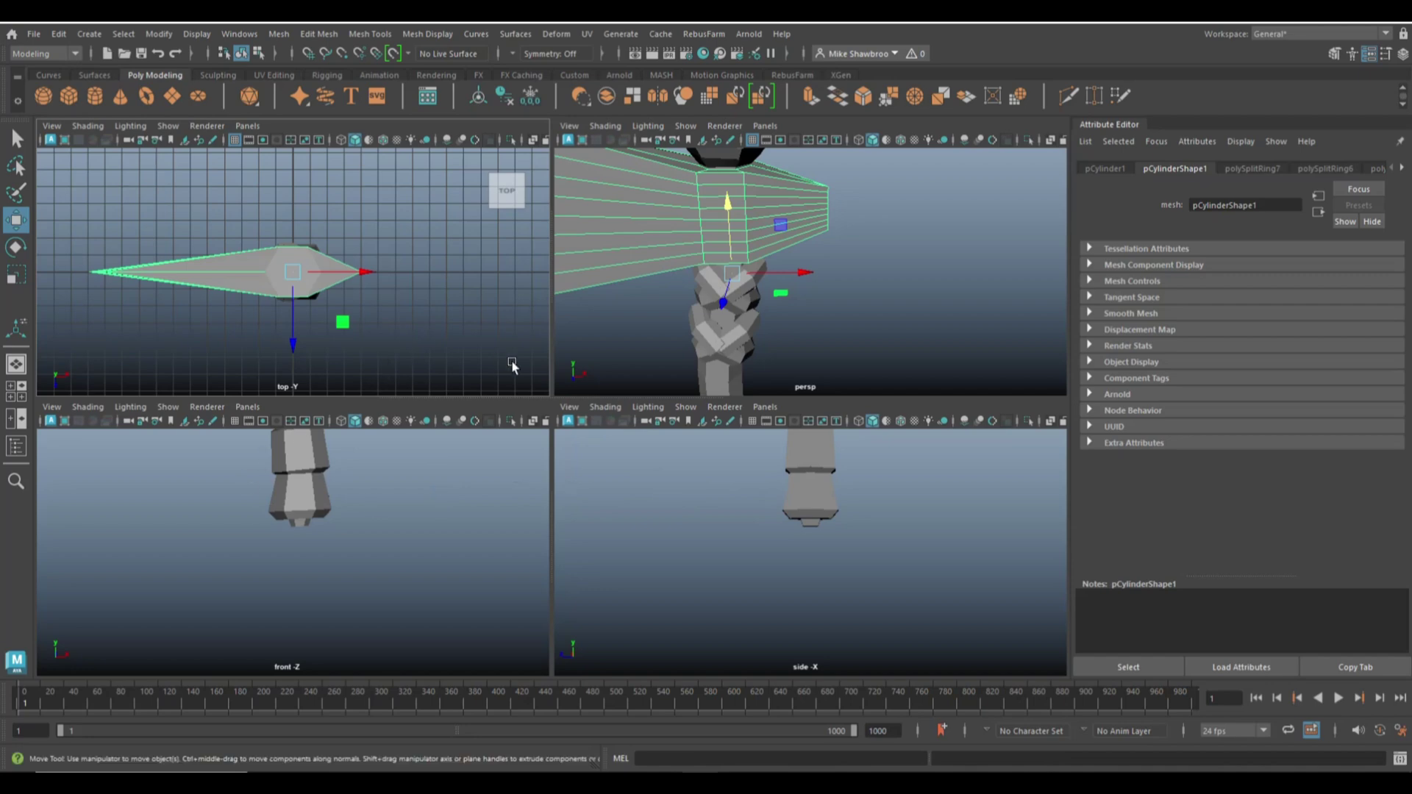
{"action": "scroll", "coordinate": [394, 557], "scroll_direction": "down", "scroll_amount": 3}
{"action": "key", "text": "space"}
{"action": "key", "text": "f"}
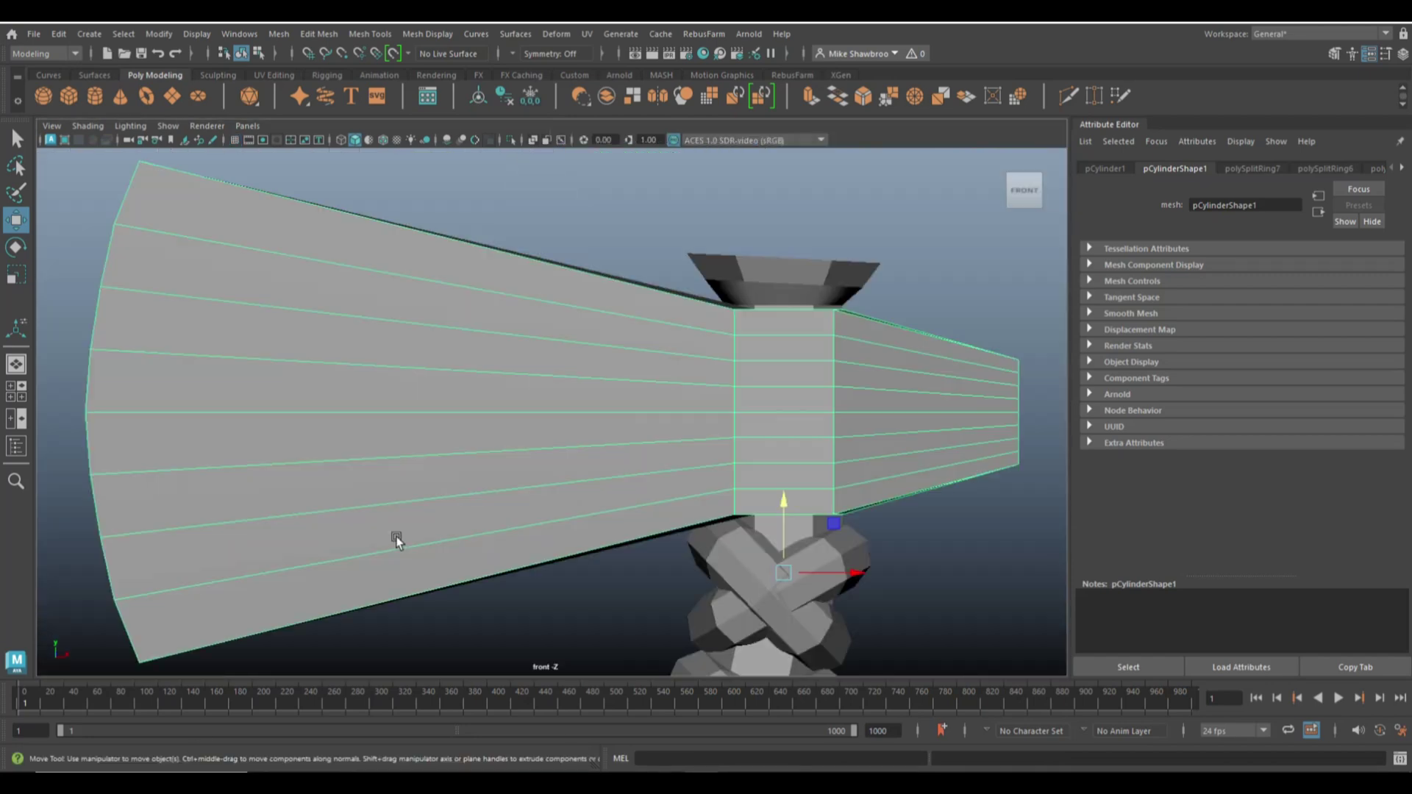
{"action": "middle_click_drag", "start_coordinate": [795, 519], "coordinate": [444, 469], "text": "alt"}
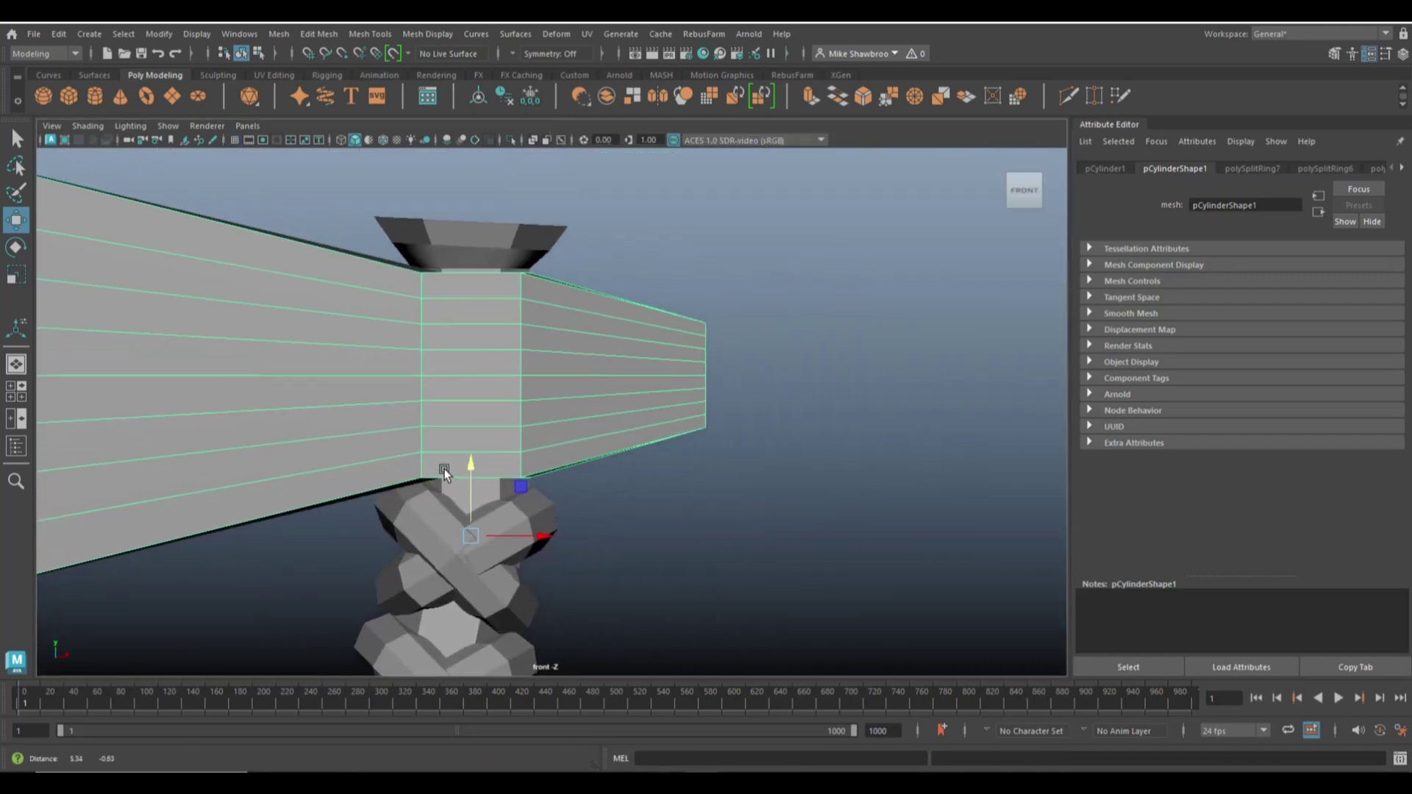
{"action": "right_click_drag", "start_coordinate": [651, 331], "coordinate": [599, 340]}
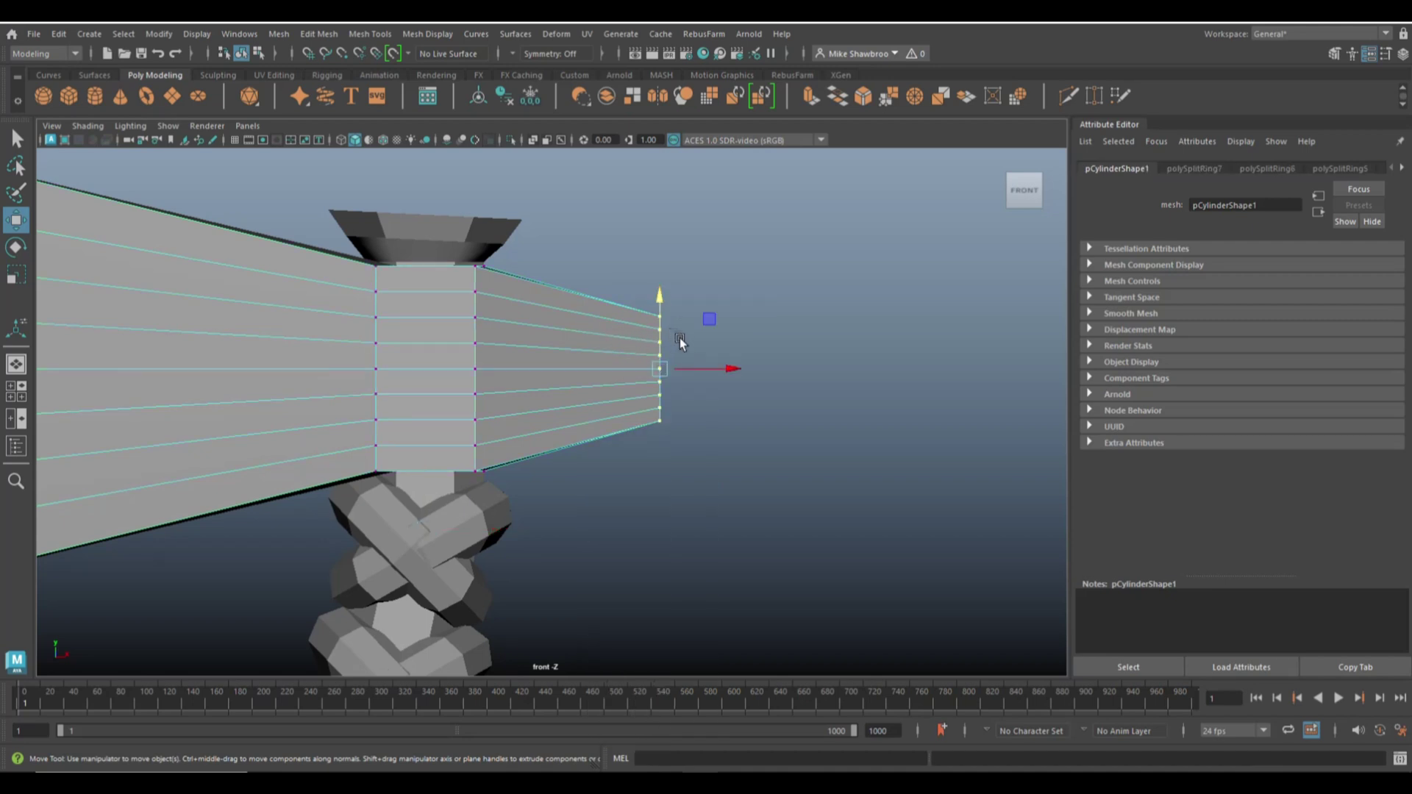
{"action": "left_click", "coordinate": [770, 327]}
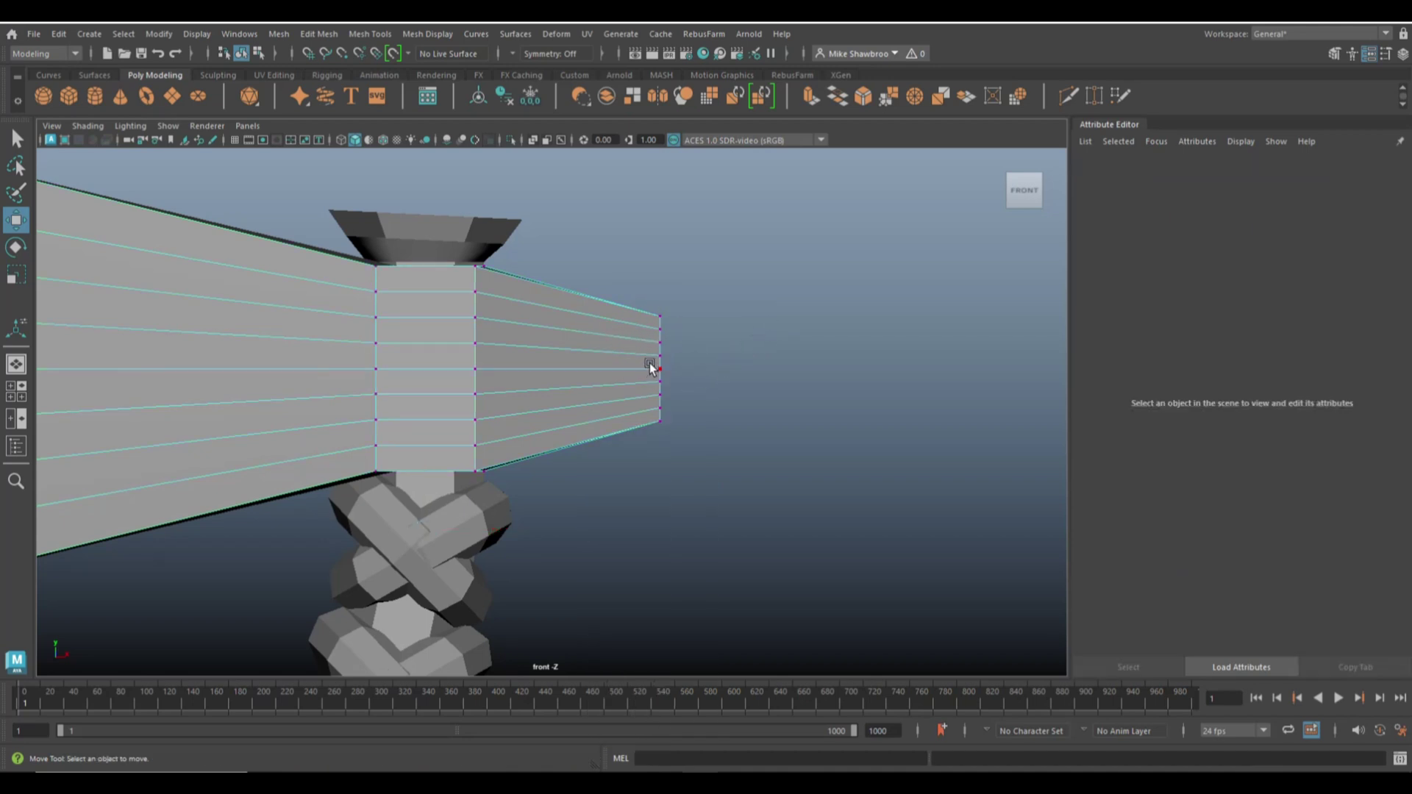
{"action": "left_click", "coordinate": [650, 365]}
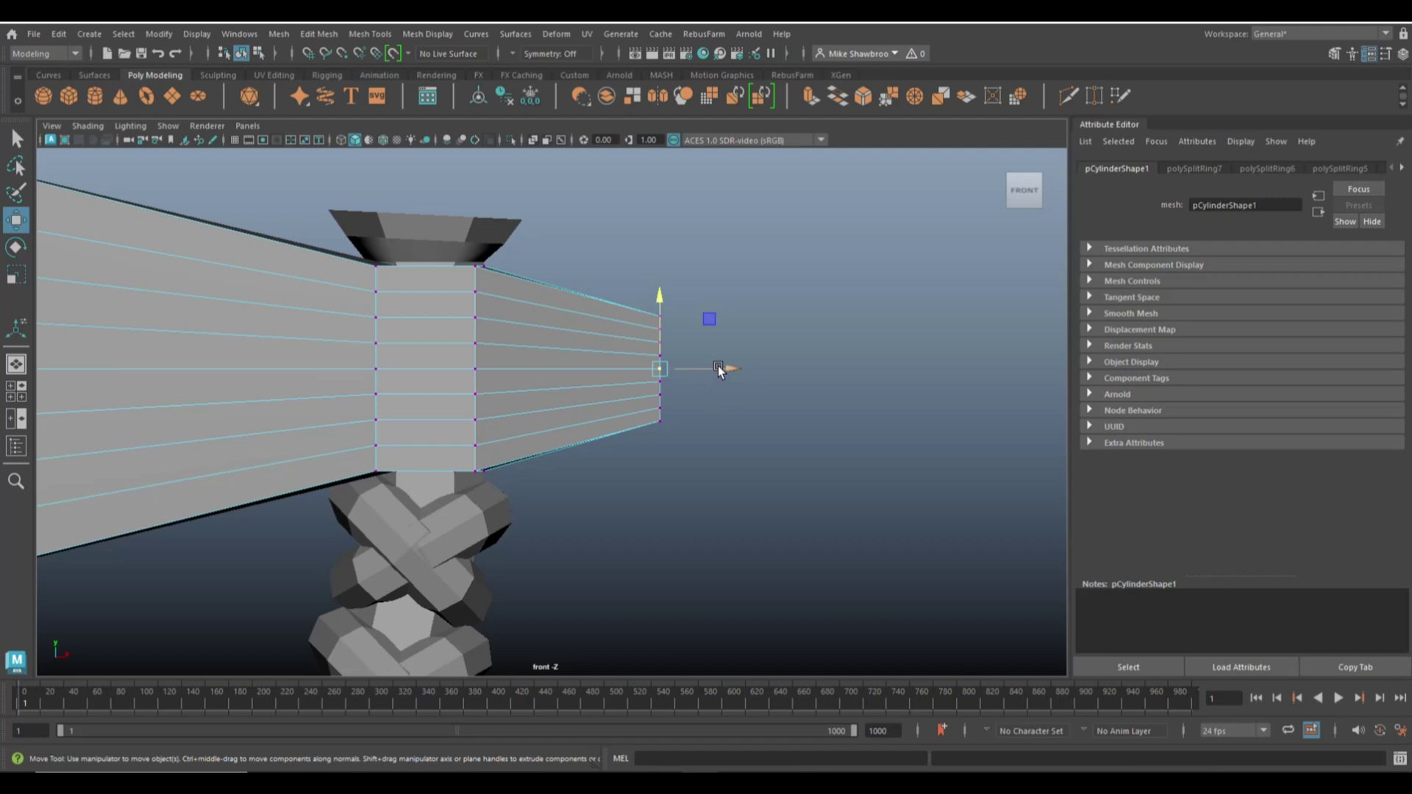
{"action": "left_click_drag", "start_coordinate": [718, 365], "coordinate": [802, 368]}
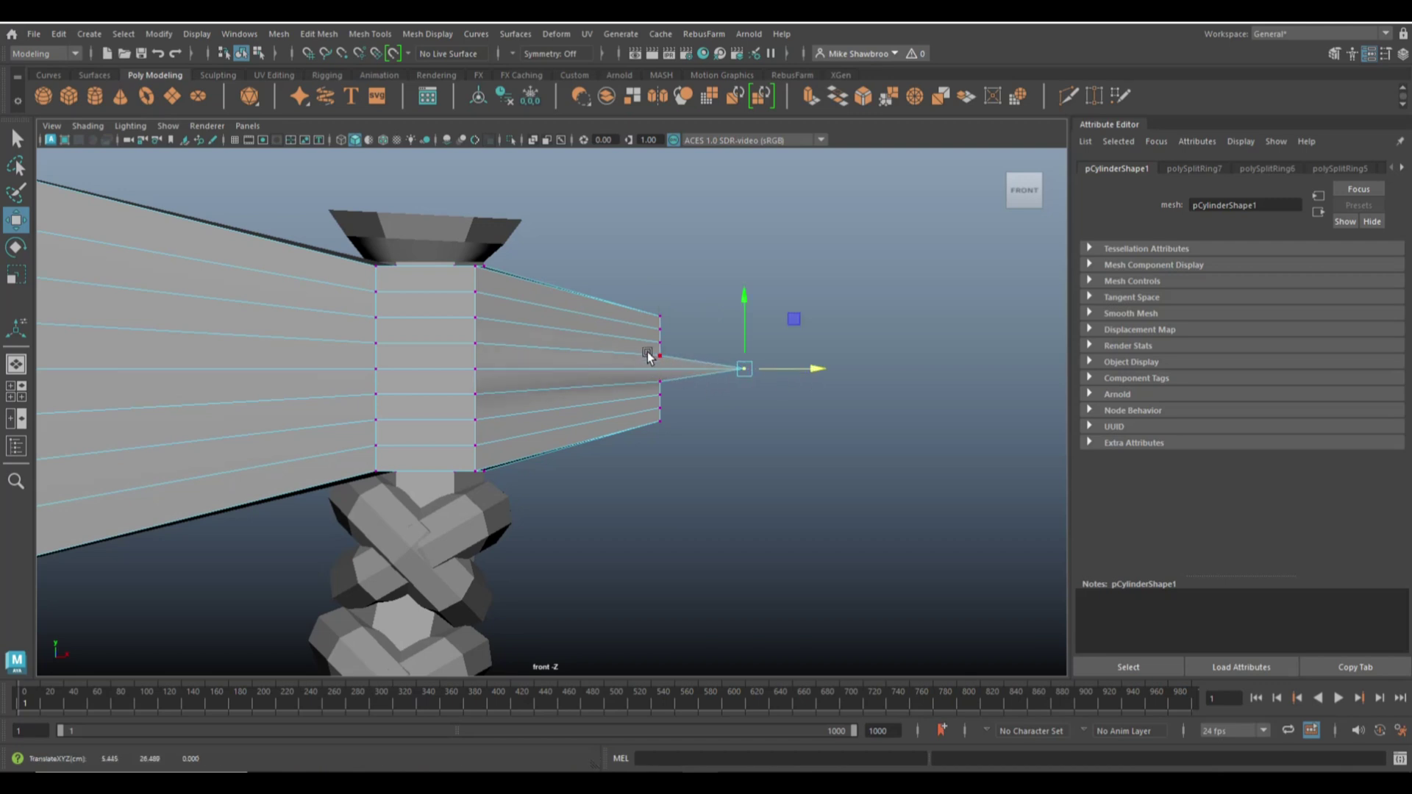
- Shift the vertex pairs above and below the back tip to about X 4.8, 4.4 and 3.8 to taper the spike
{"action": "left_click_drag", "start_coordinate": [668, 381], "coordinate": [778, 373]}
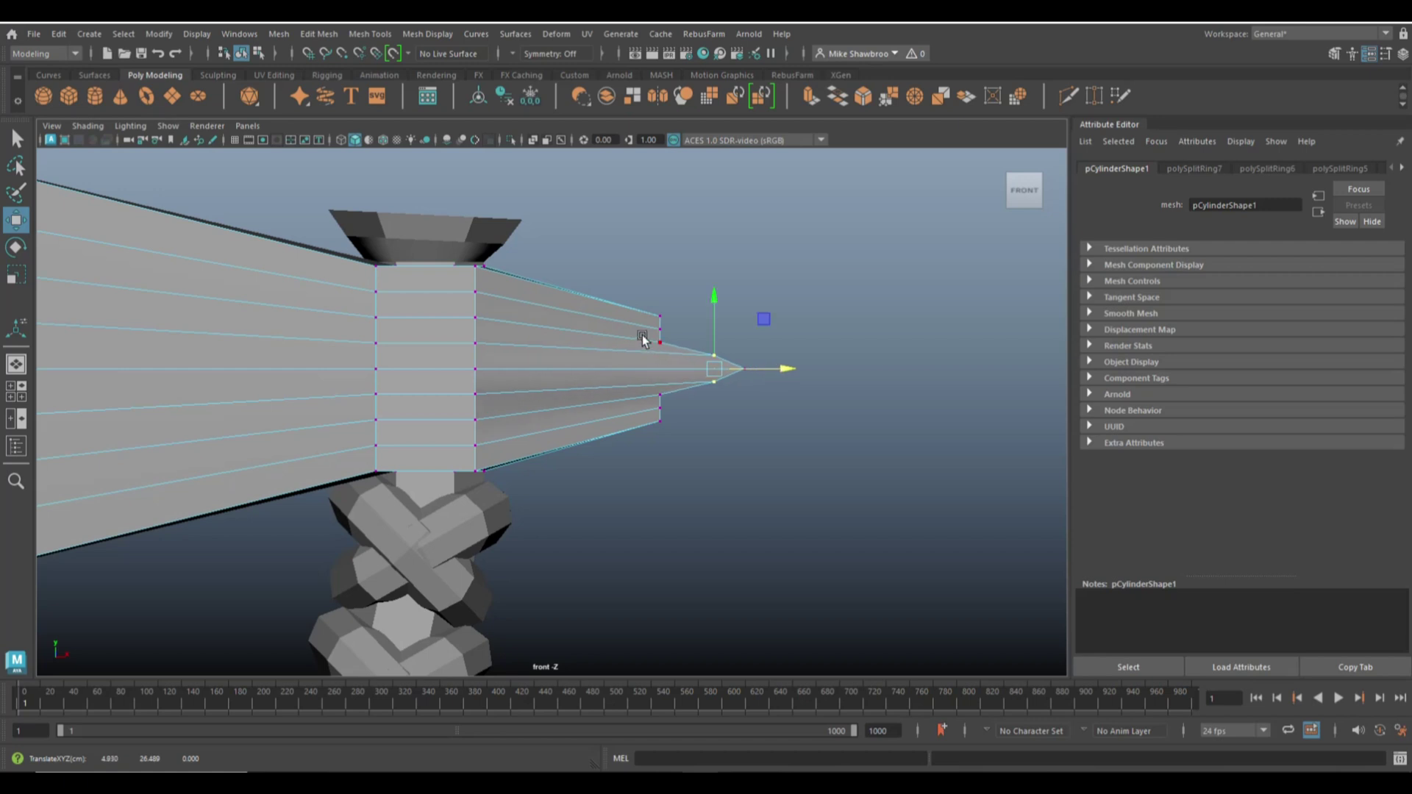
{"action": "left_click_drag", "start_coordinate": [643, 337], "coordinate": [752, 372]}
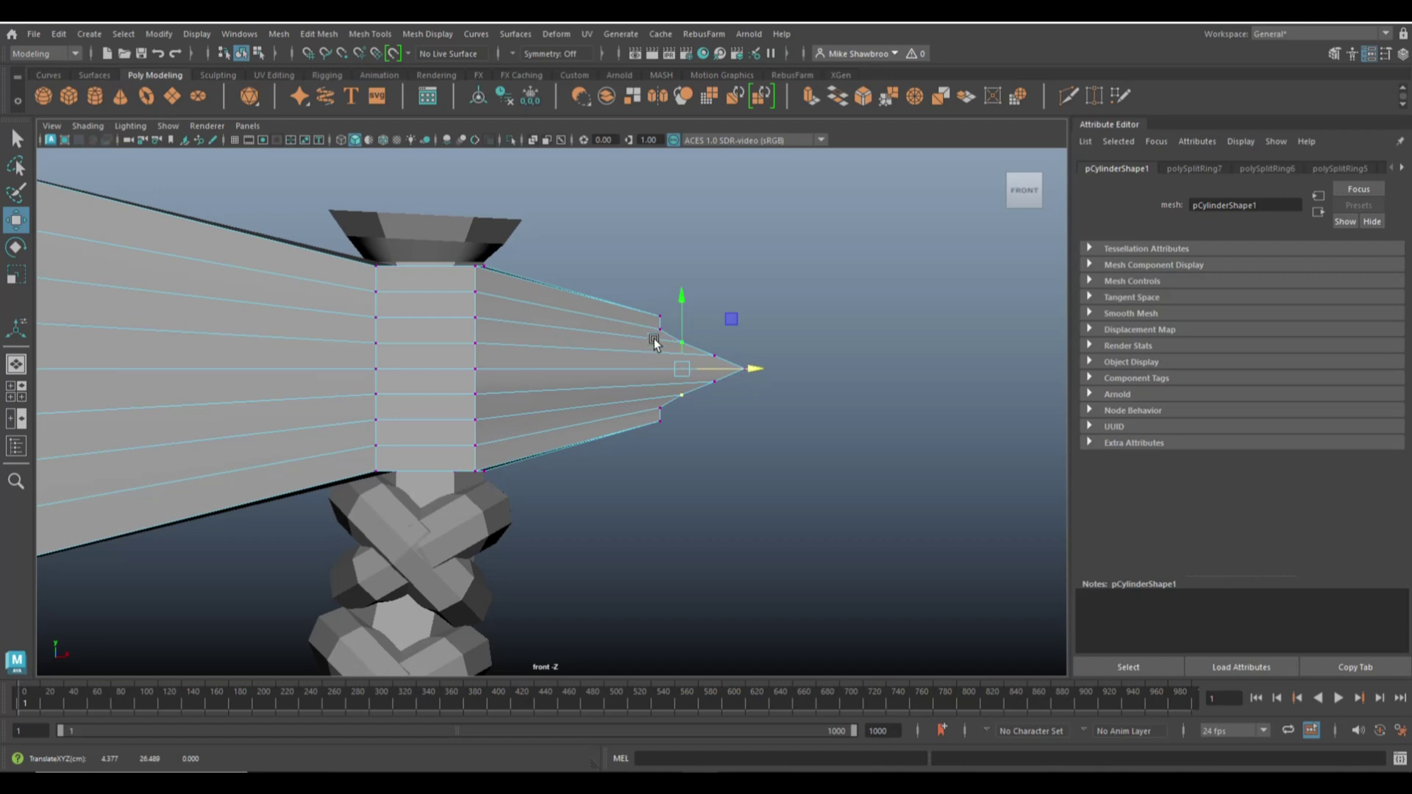
{"action": "left_click_drag", "start_coordinate": [640, 327], "coordinate": [672, 412]}
{"action": "left_click_drag", "start_coordinate": [729, 372], "coordinate": [724, 373]}
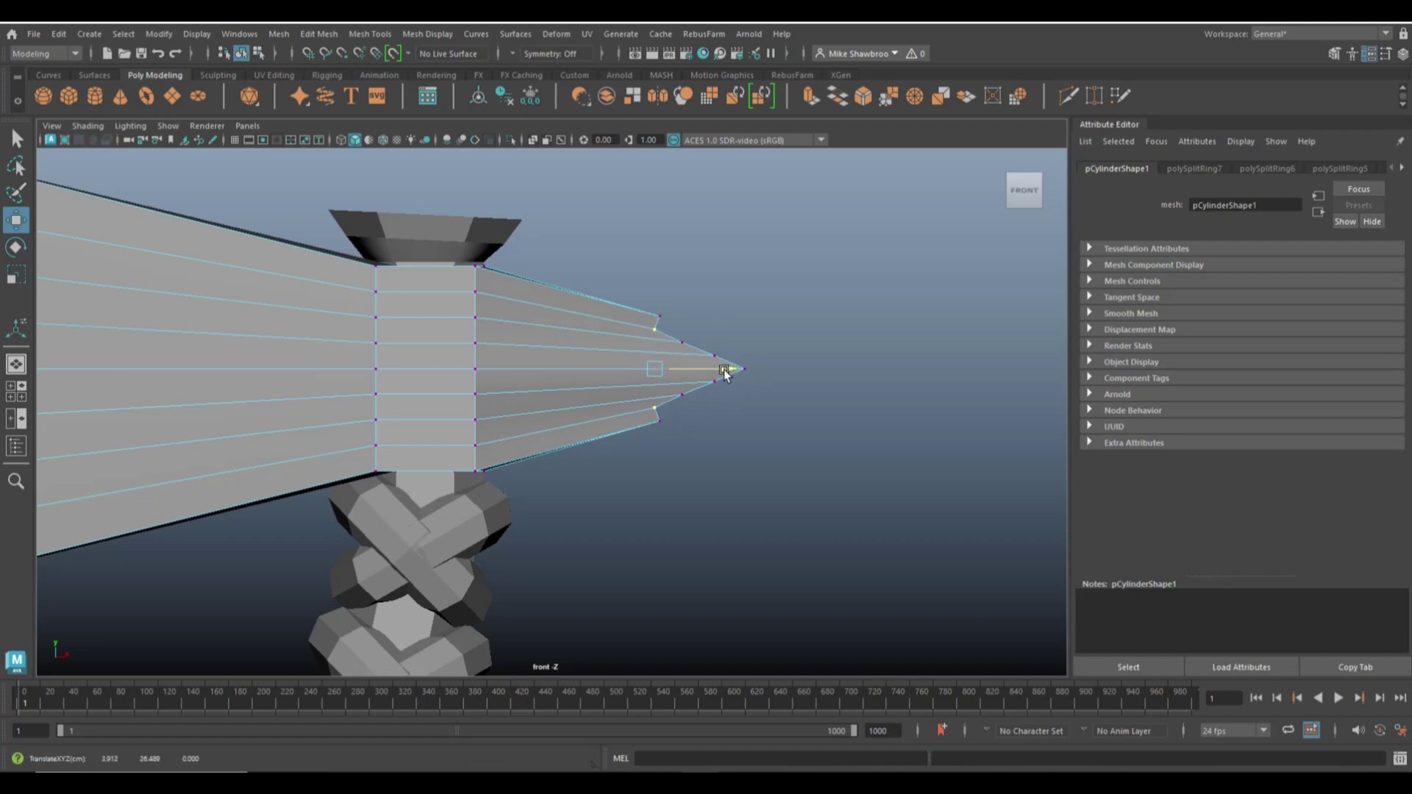
{"action": "left_click", "coordinate": [672, 320]}
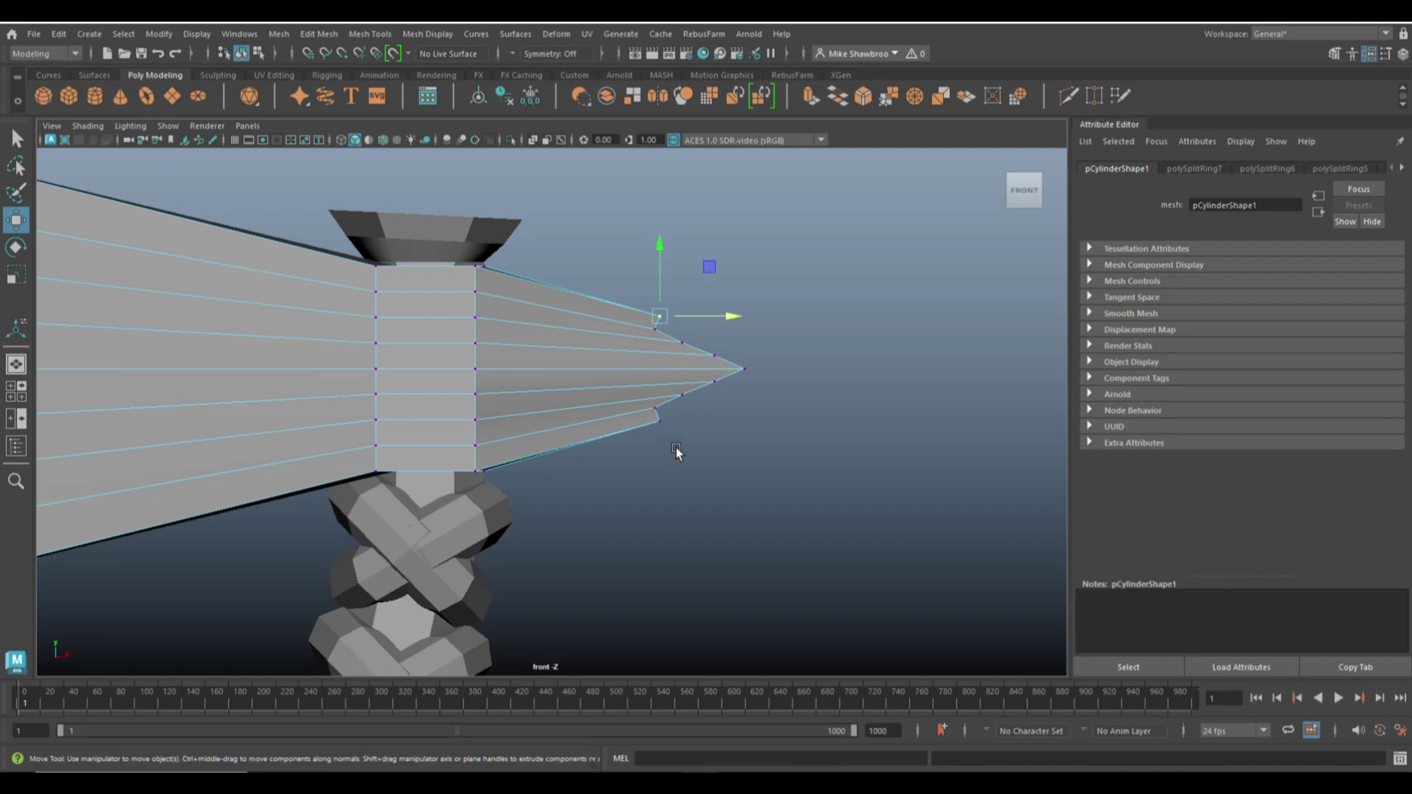
{"action": "left_click", "coordinate": [675, 450]}
- In the perspective view, move the third vertex from the top of the blade's cutting edge inward and slightly down to cut a notch
{"action": "left_click", "coordinate": [13, 397]}
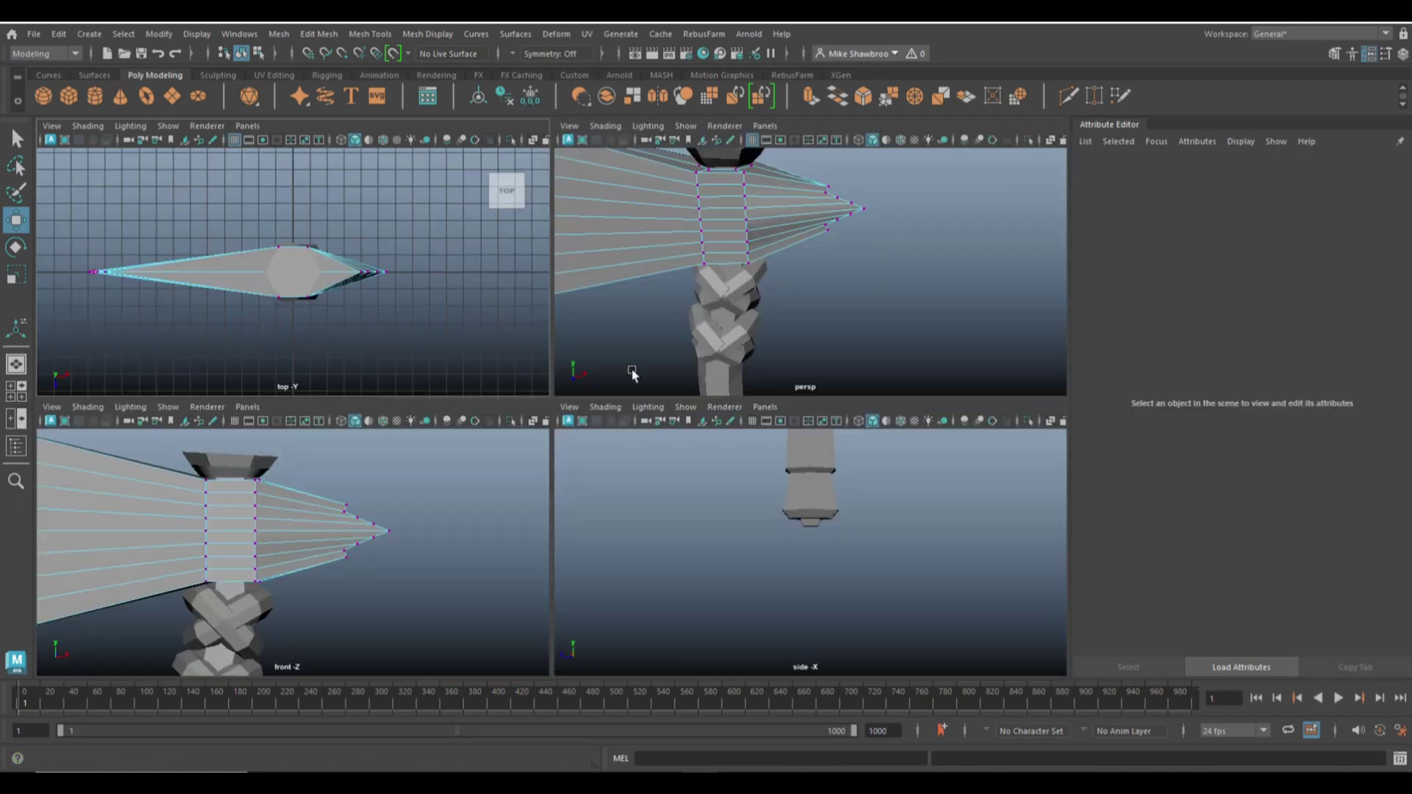
{"action": "key", "text": "space"}
{"action": "mouse_move", "coordinate": [720, 440]}
{"action": "left_mouse_down", "text": "alt"}
{"action": "mouse_move", "coordinate": [643, 463]}
{"action": "mouse_move", "coordinate": [691, 463]}
{"action": "mouse_move", "coordinate": [736, 435]}
{"action": "left_mouse_up", "text": "alt"}
{"action": "scroll", "coordinate": [726, 444], "scroll_direction": "down", "scroll_amount": 5}
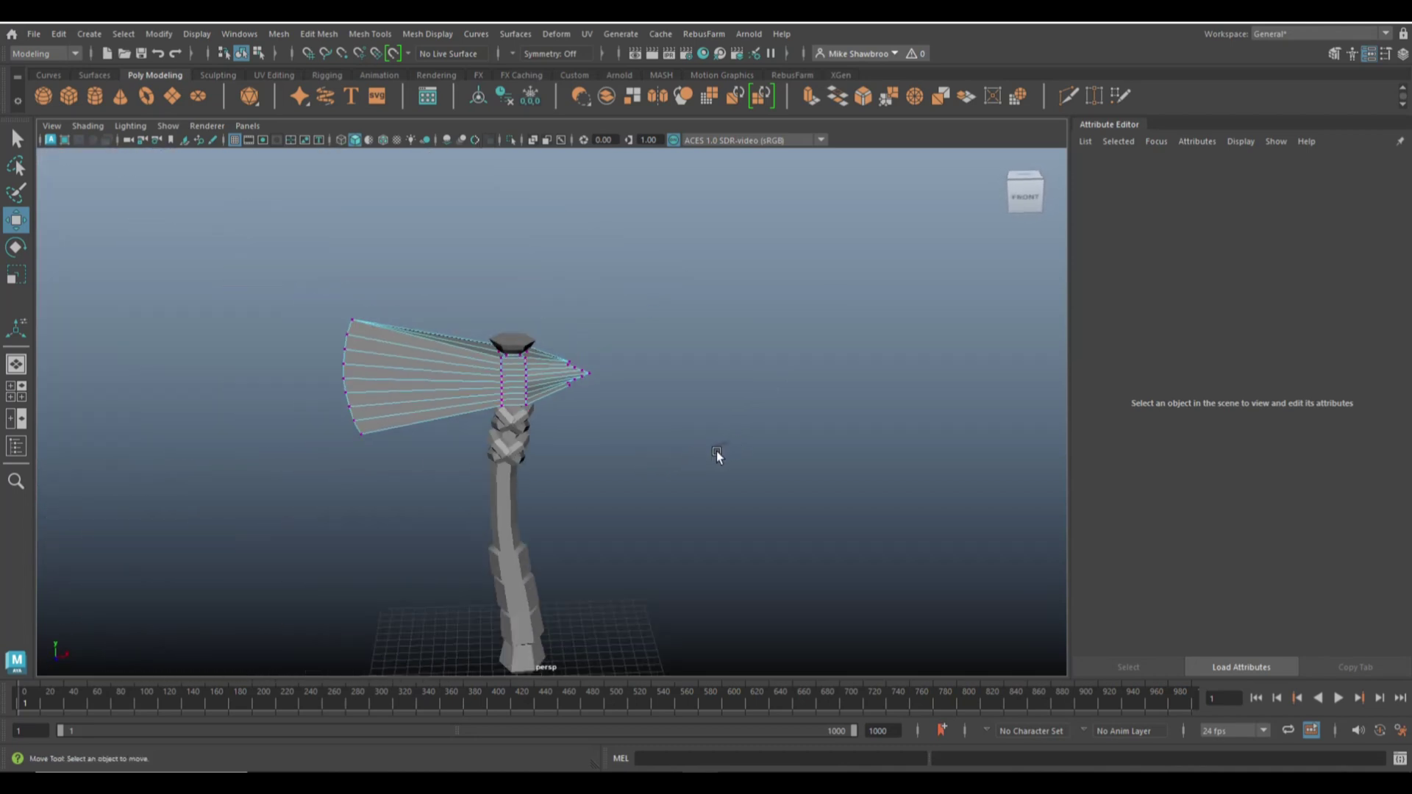
{"action": "left_click_drag", "start_coordinate": [659, 466], "coordinate": [741, 449], "text": "alt"}
{"action": "scroll", "coordinate": [739, 453], "scroll_direction": "up", "scroll_amount": 6}
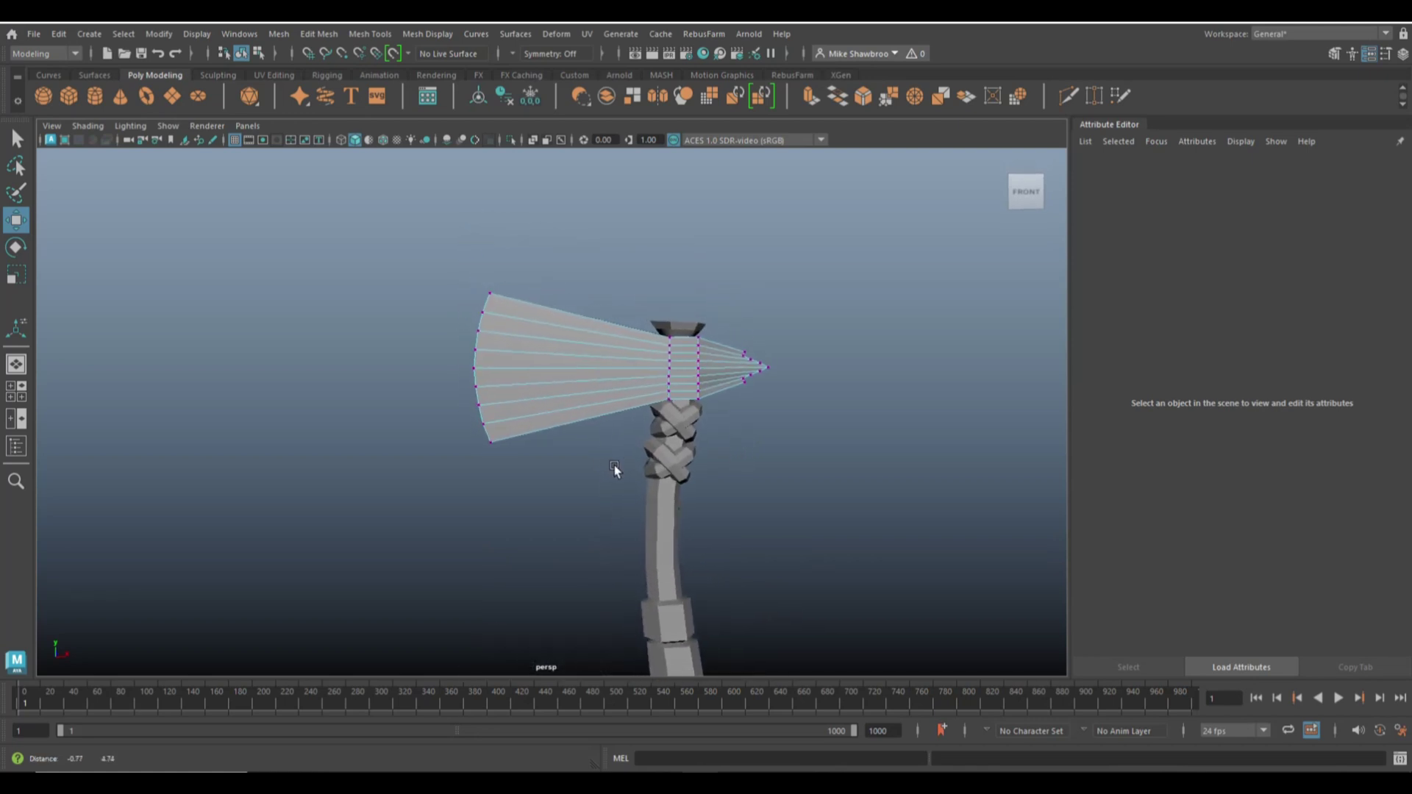
{"action": "left_click", "coordinate": [450, 337]}
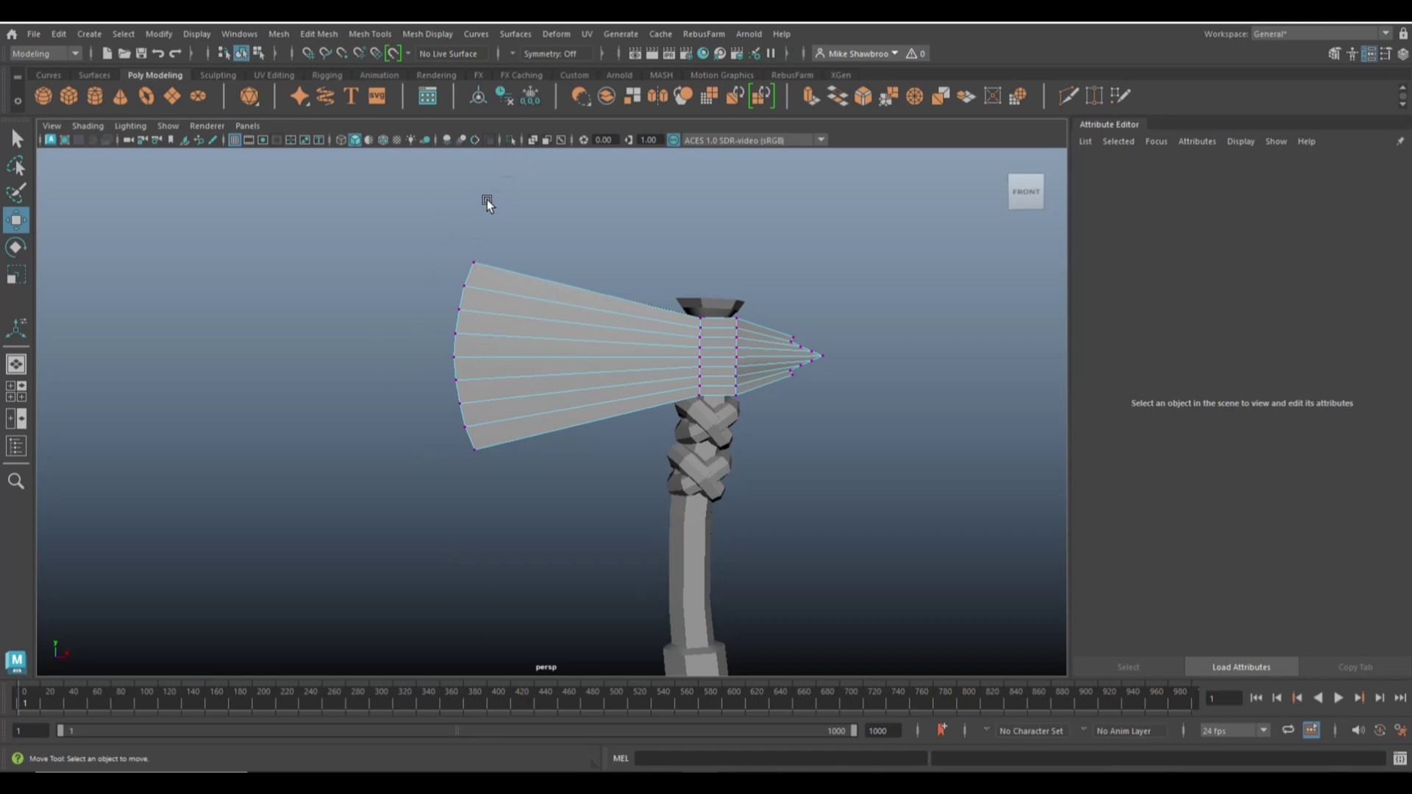
{"action": "left_click", "coordinate": [462, 308]}
{"action": "left_click_drag", "start_coordinate": [532, 312], "coordinate": [554, 313]}
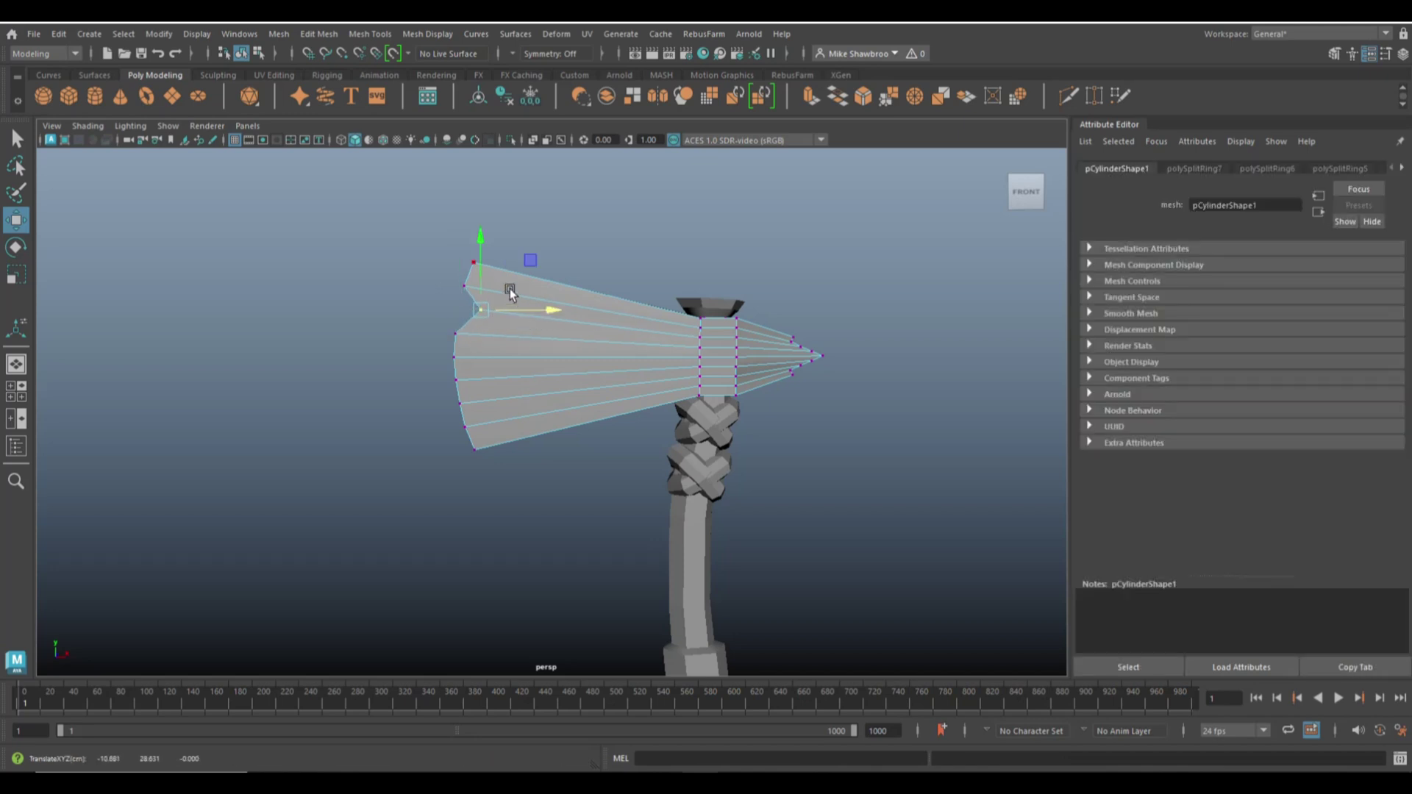
{"action": "left_click_drag", "start_coordinate": [479, 244], "coordinate": [483, 251]}
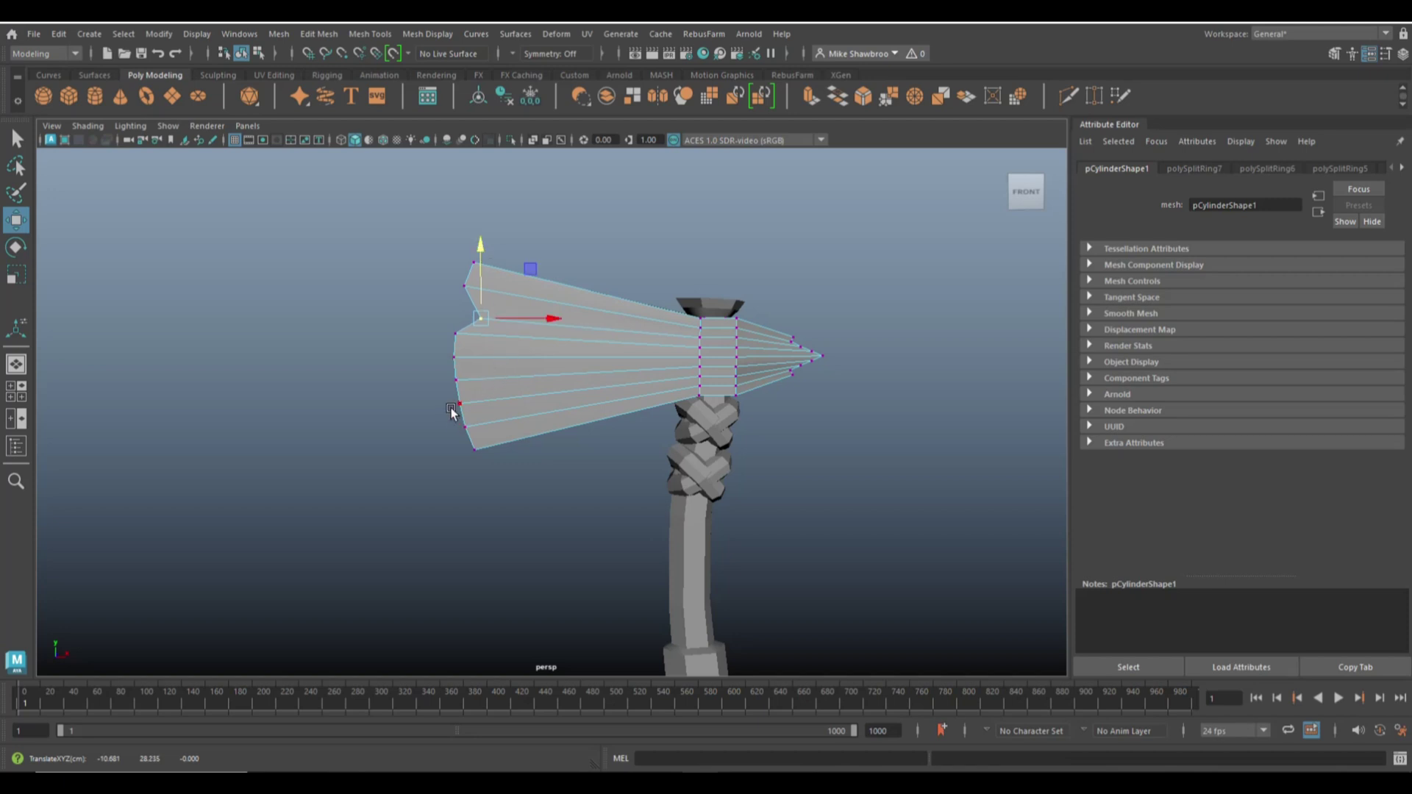
{"action": "left_click", "coordinate": [468, 427]}
{"action": "left_click_drag", "start_coordinate": [525, 433], "coordinate": [551, 429]}
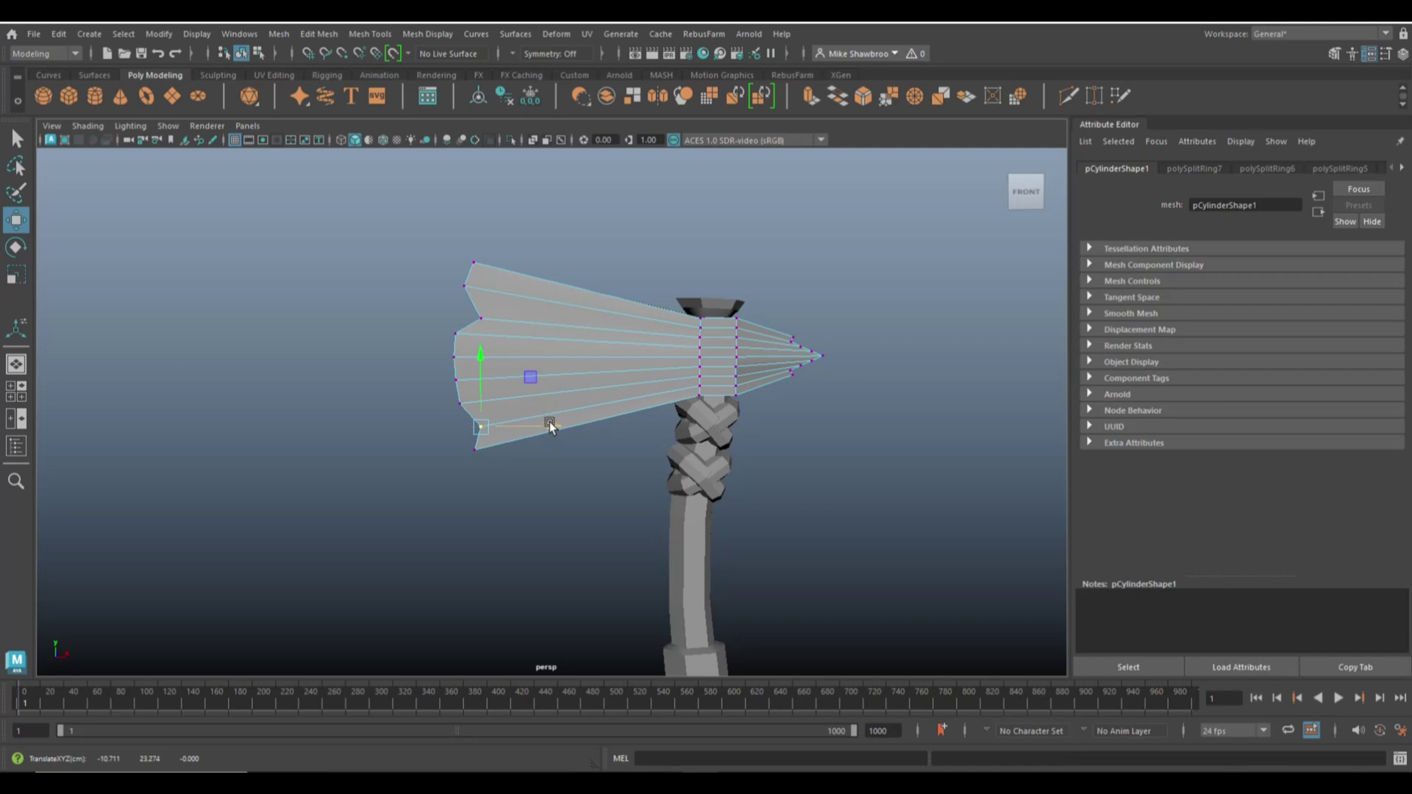
{"action": "key", "text": "ctrl+z"}
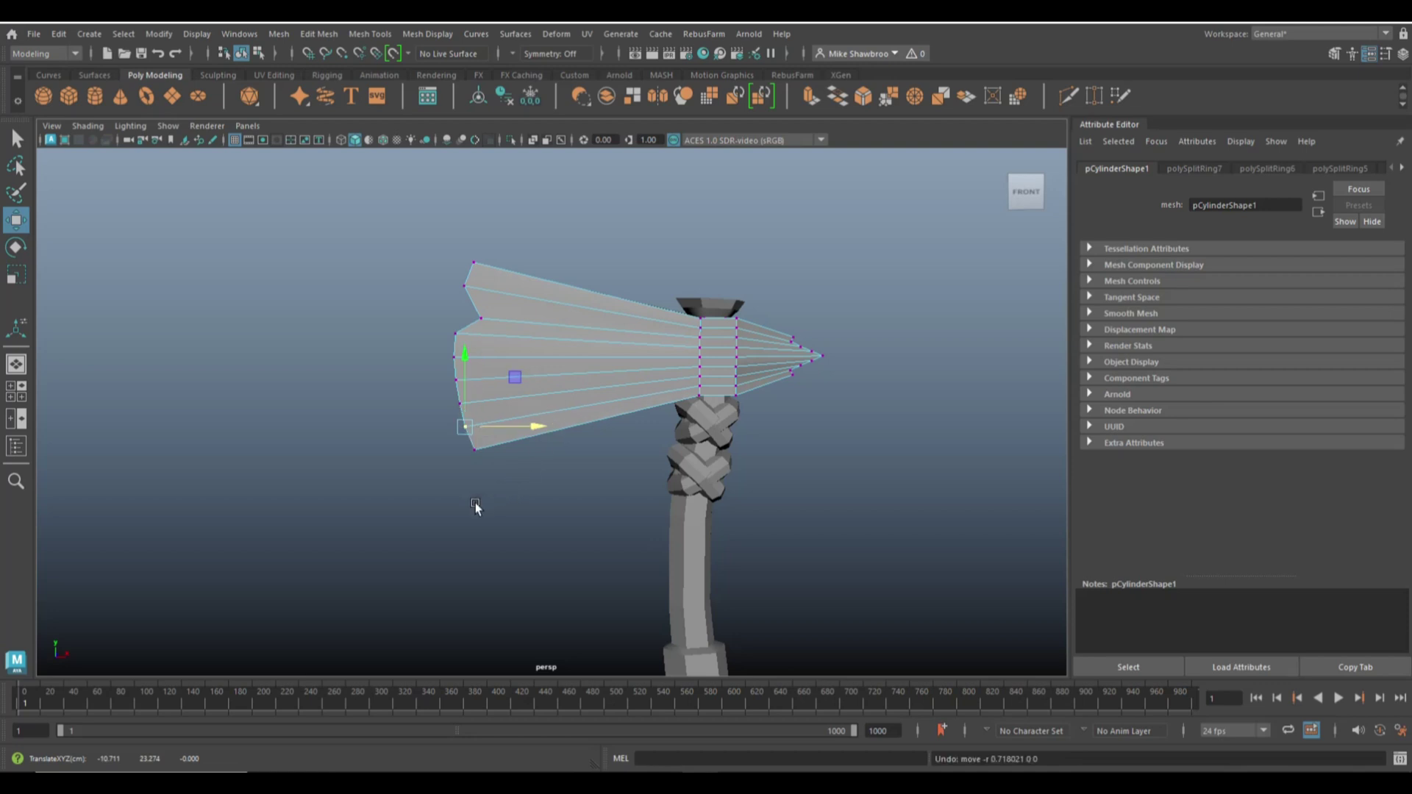
{"action": "left_click_drag", "start_coordinate": [476, 507], "coordinate": [451, 444], "text": "alt"}
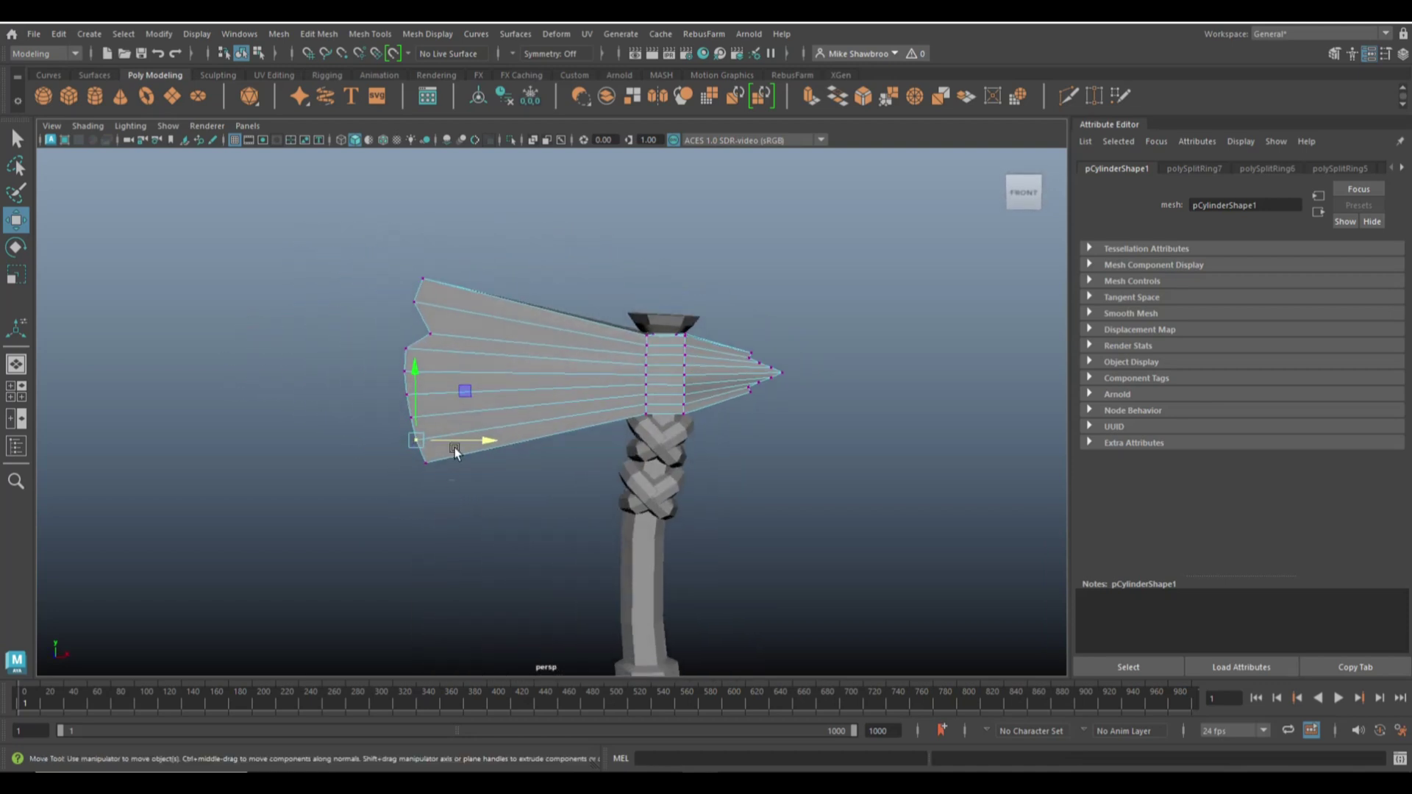
- Raise the notch vertex on the blade's cutting edge to about Y 28.8 and deselect it
{"action": "left_click", "coordinate": [428, 332]}
{"action": "left_click_drag", "start_coordinate": [434, 273], "coordinate": [430, 258]}
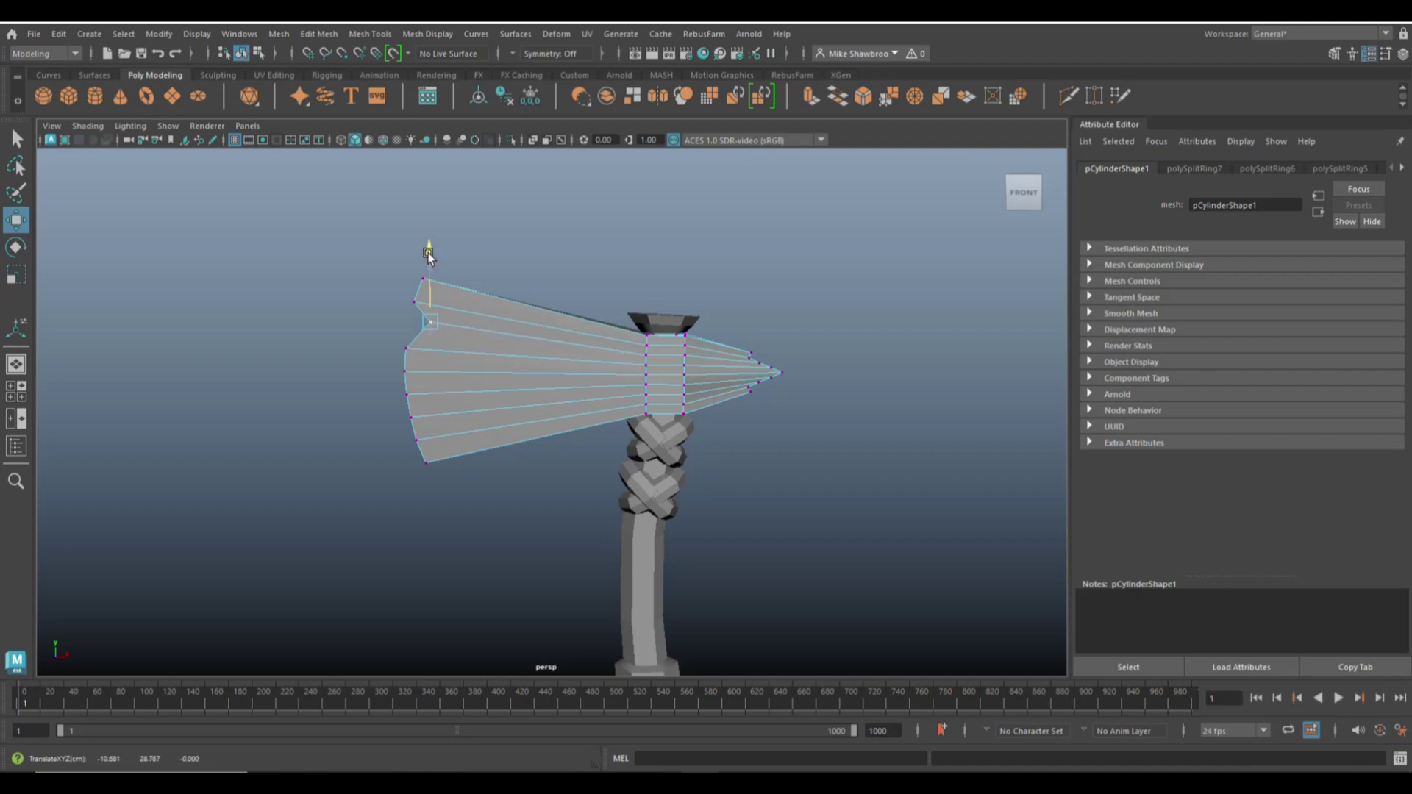
{"action": "left_click", "coordinate": [321, 370]}
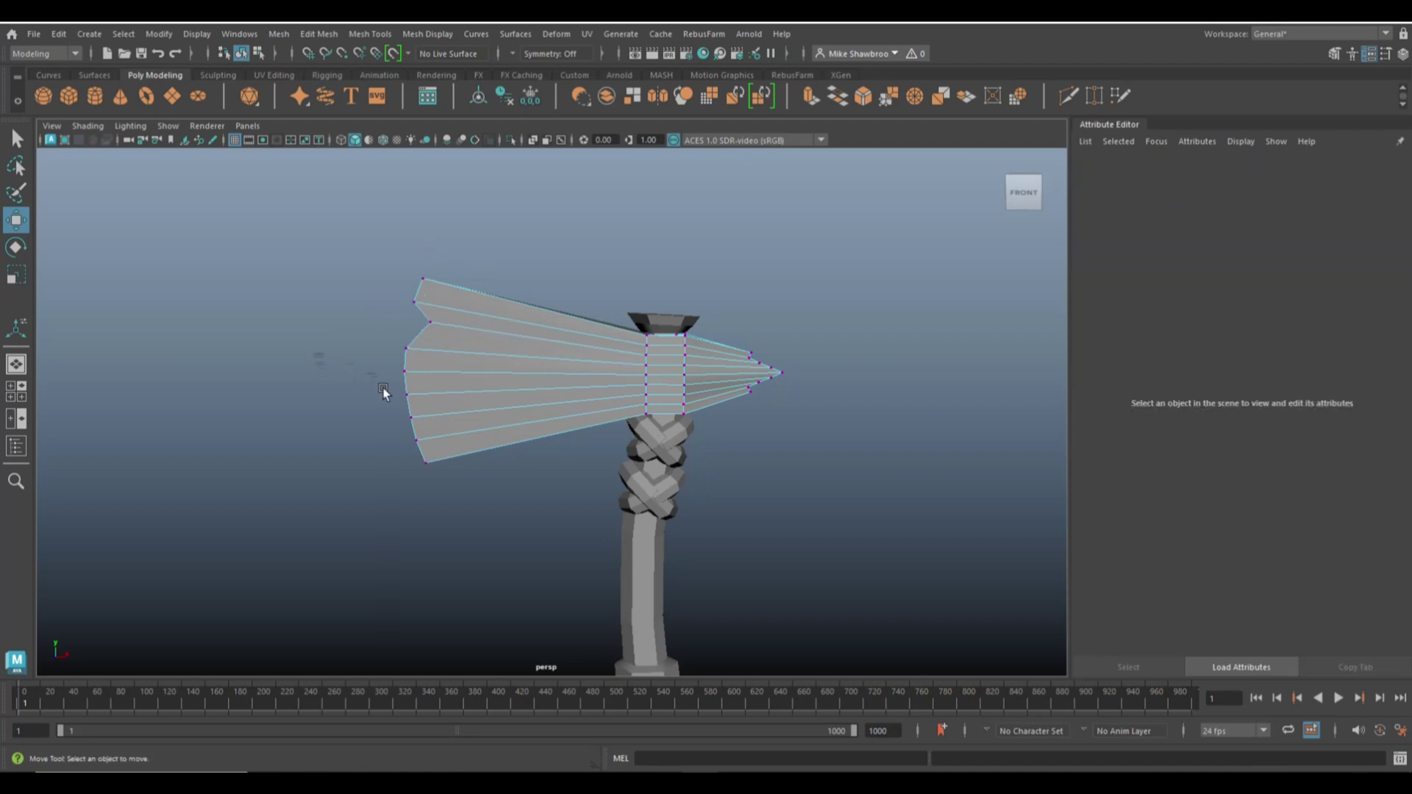
- Create a polygon cylinder, rotate it onto its side and move it clear of the axe to about X 18
{"action": "left_click_drag", "start_coordinate": [385, 394], "coordinate": [369, 347], "text": "alt"}
{"action": "scroll", "coordinate": [404, 395], "scroll_direction": "down", "scroll_amount": 4}
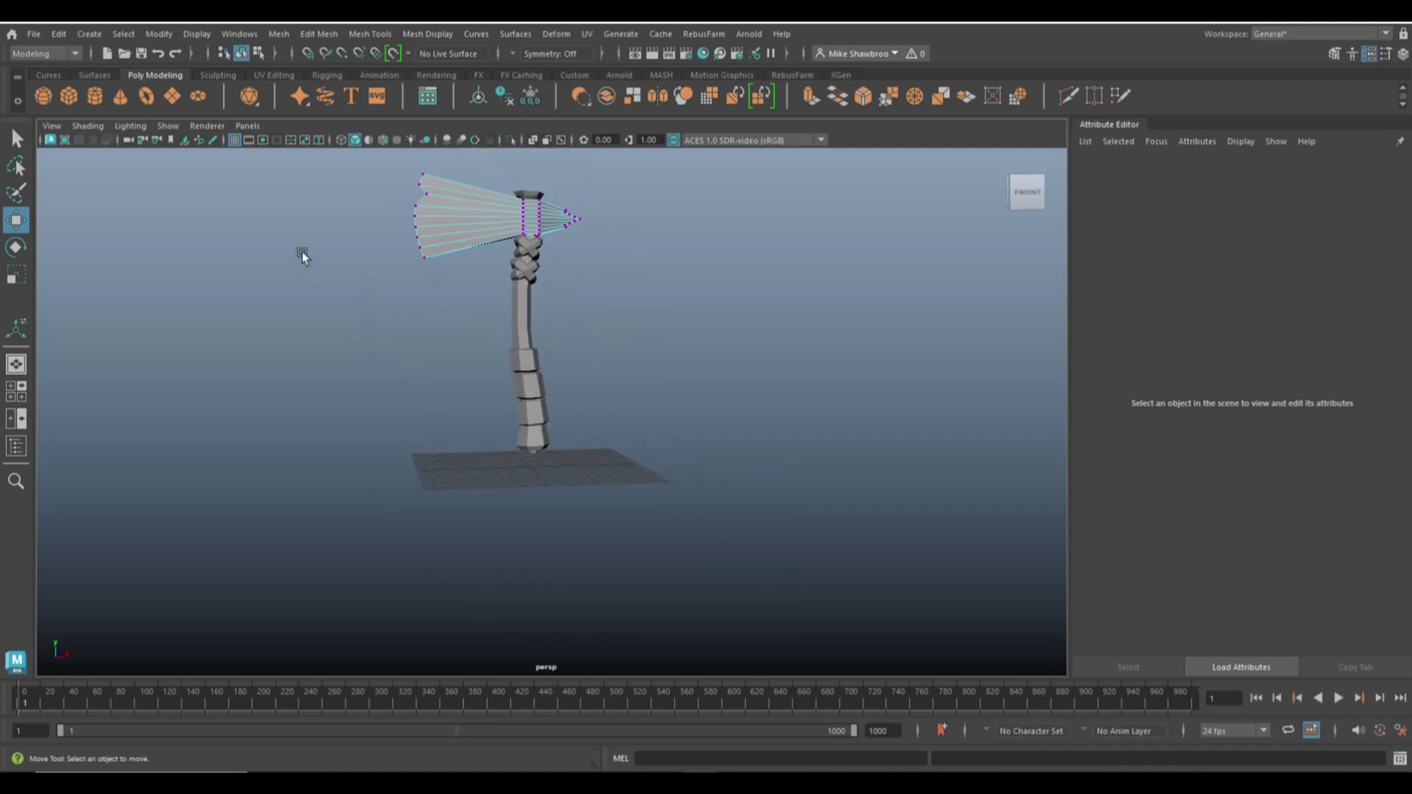
{"action": "left_click", "coordinate": [96, 98]}
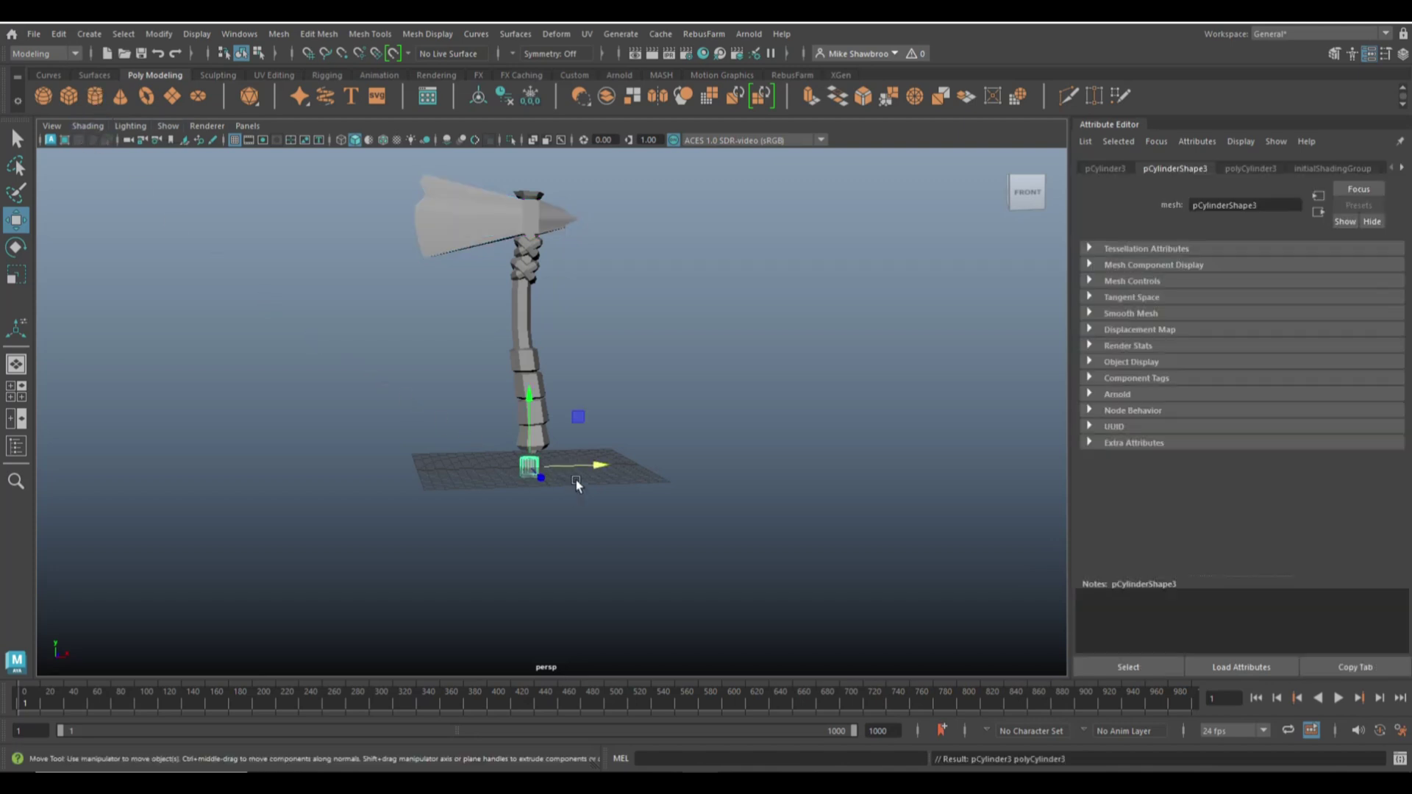
{"action": "key", "text": "e"}
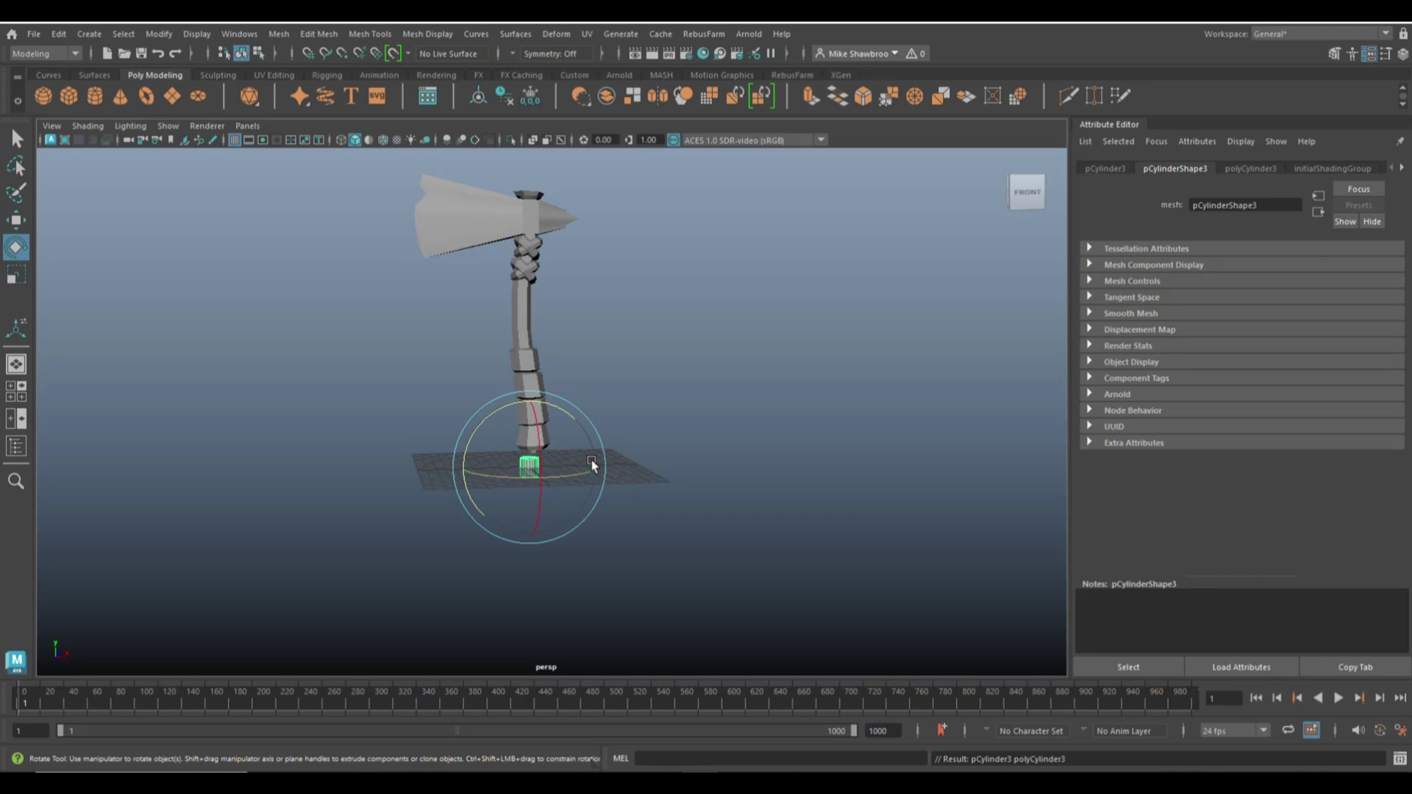
{"action": "left_click_drag", "start_coordinate": [594, 460], "coordinate": [753, 480]}
{"action": "key", "text": "w"}
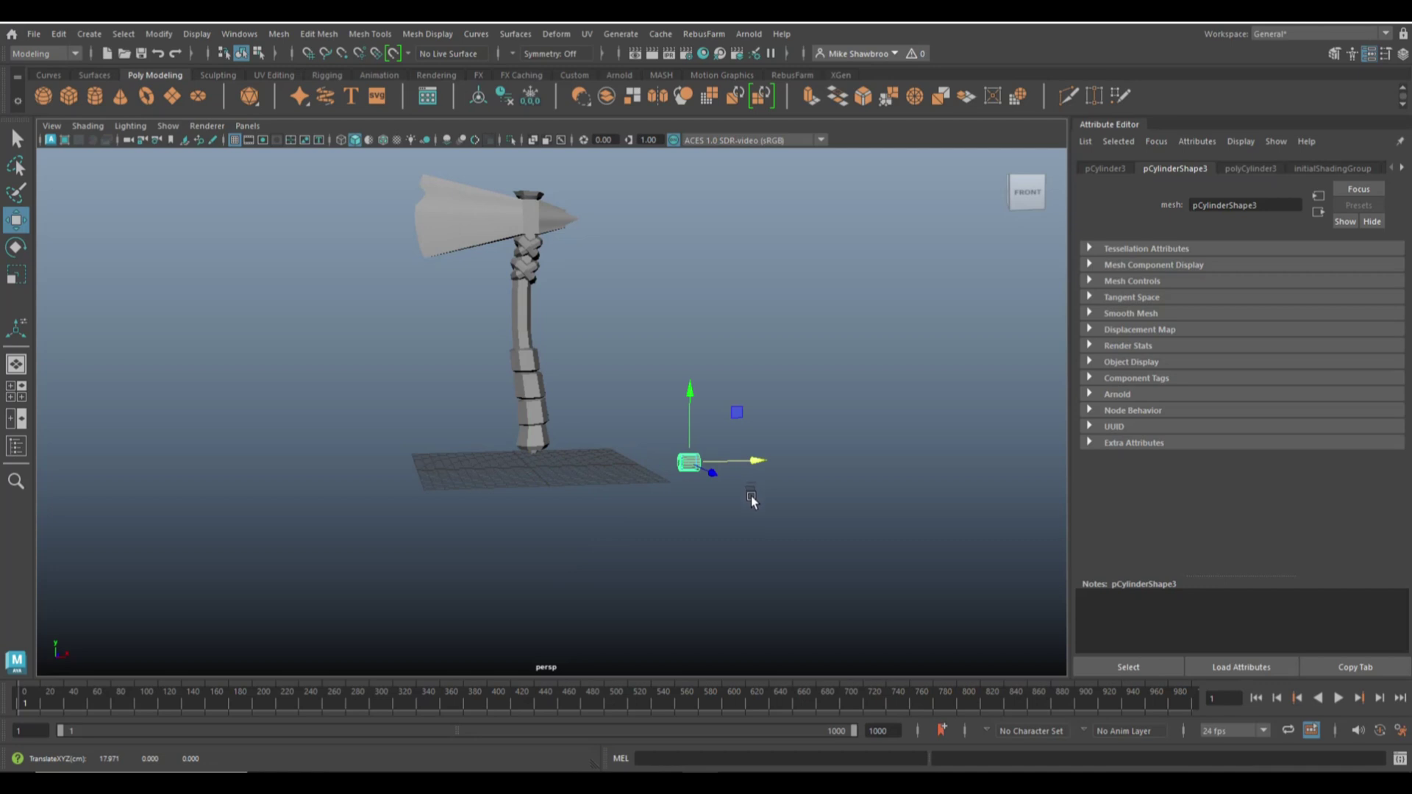
- Scale the new cylinder down along its length into a thin disc
{"action": "key", "text": "f"}
{"action": "key", "text": "r"}
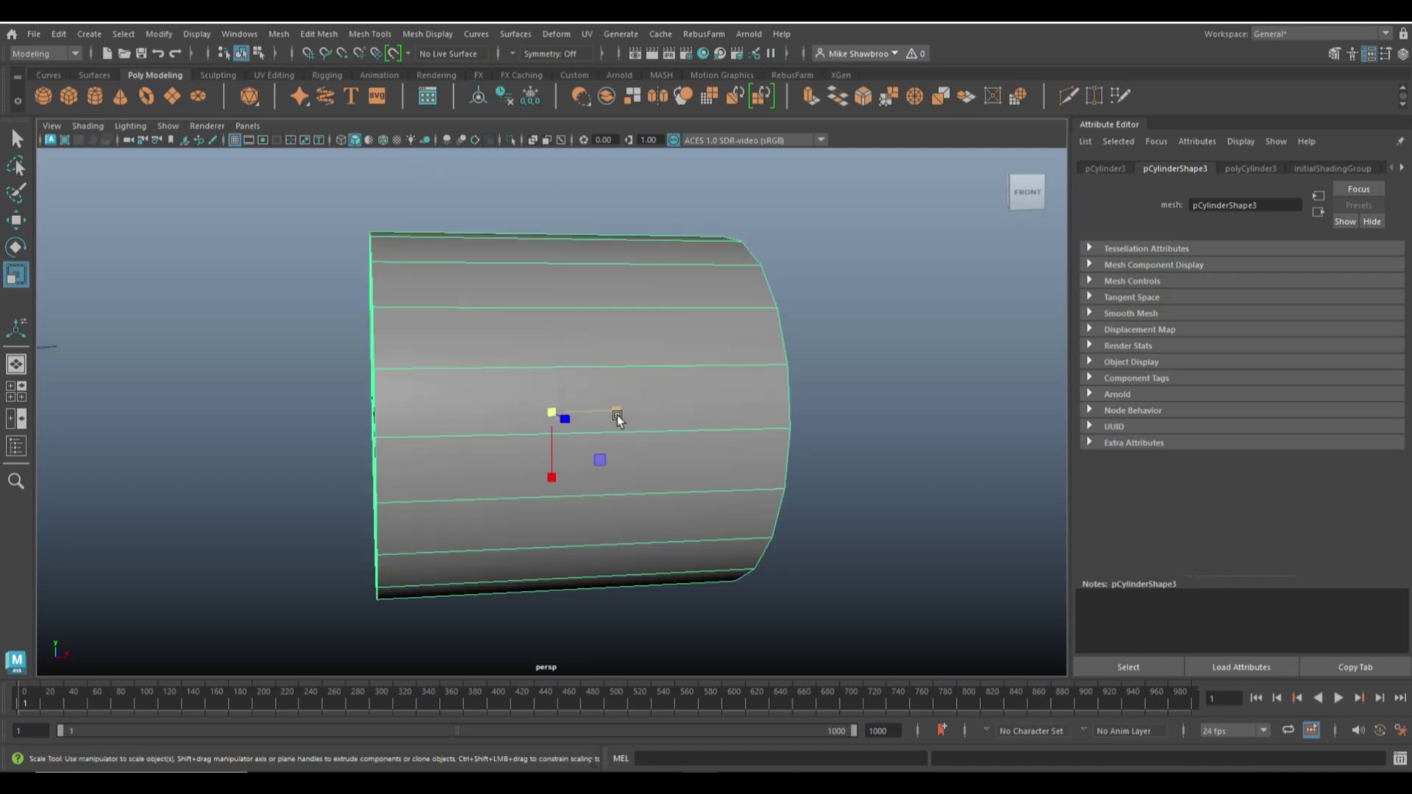
{"action": "left_click_drag", "start_coordinate": [616, 414], "coordinate": [696, 479]}
{"action": "scroll", "coordinate": [576, 452], "scroll_direction": "down", "scroll_amount": 3}
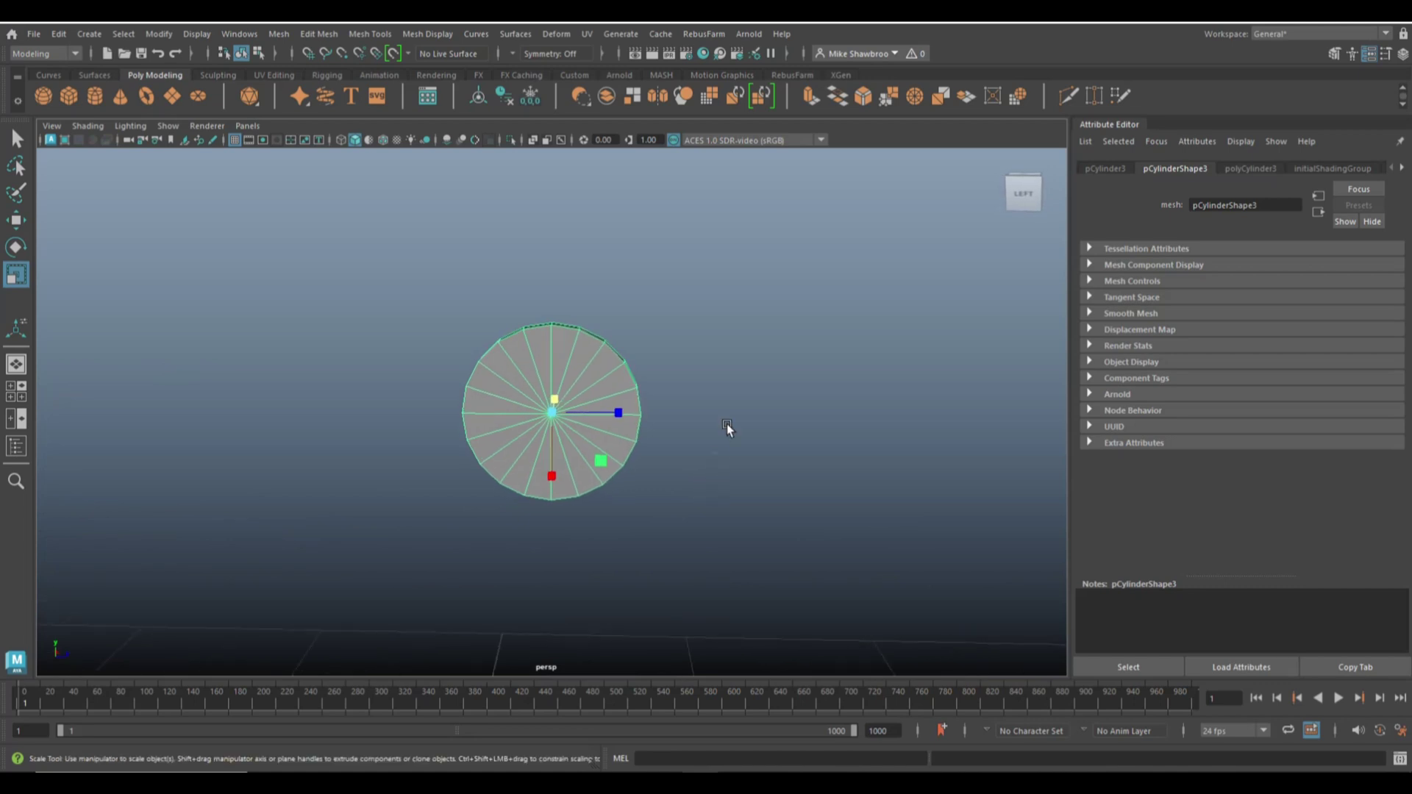
- Delete the faces of both end caps so the disc becomes an open ring
{"action": "right_click_drag", "start_coordinate": [750, 349], "coordinate": [762, 389]}
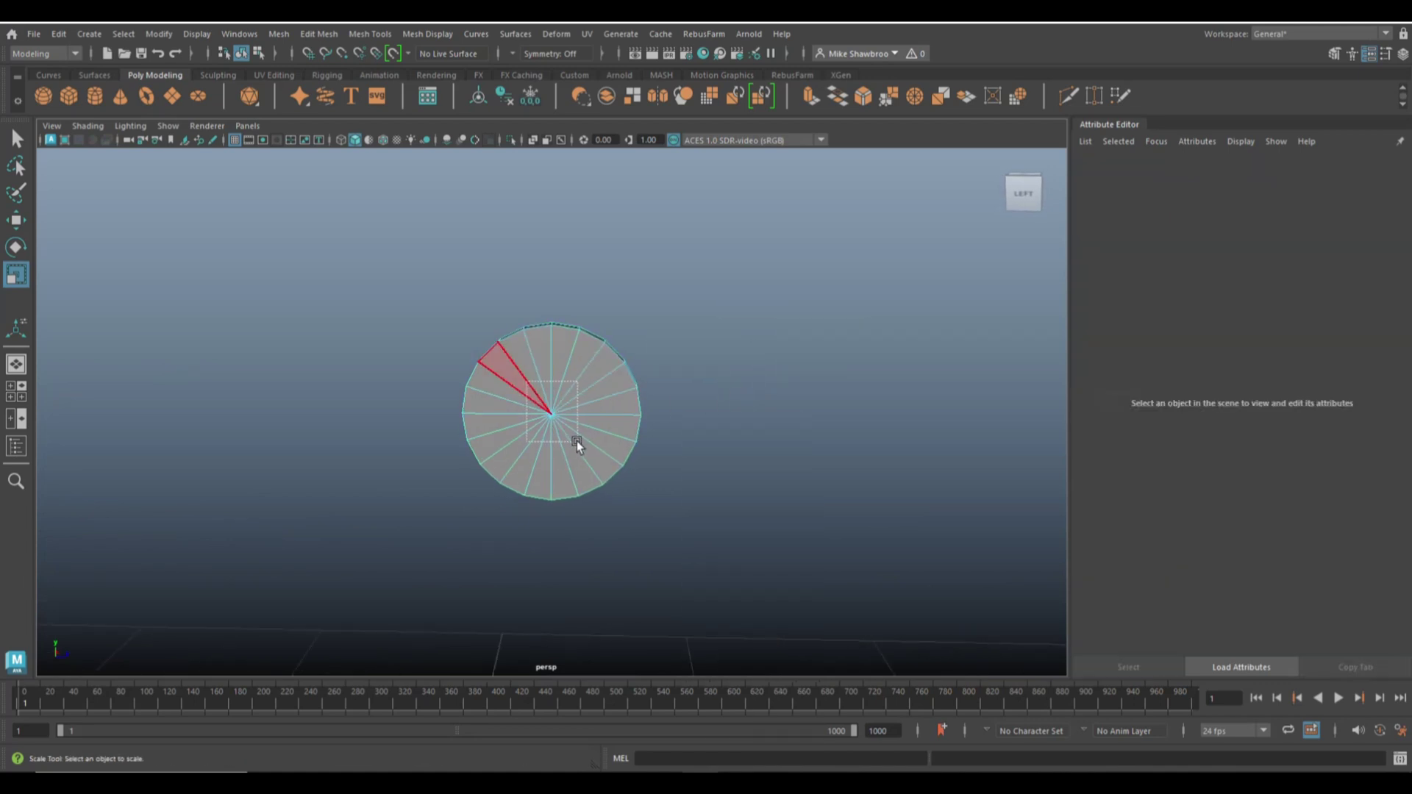
{"action": "left_click_drag", "start_coordinate": [576, 440], "coordinate": [578, 443]}
{"action": "key", "text": "Delete"}
{"action": "scroll", "coordinate": [691, 462], "scroll_direction": "up", "scroll_amount": 5}
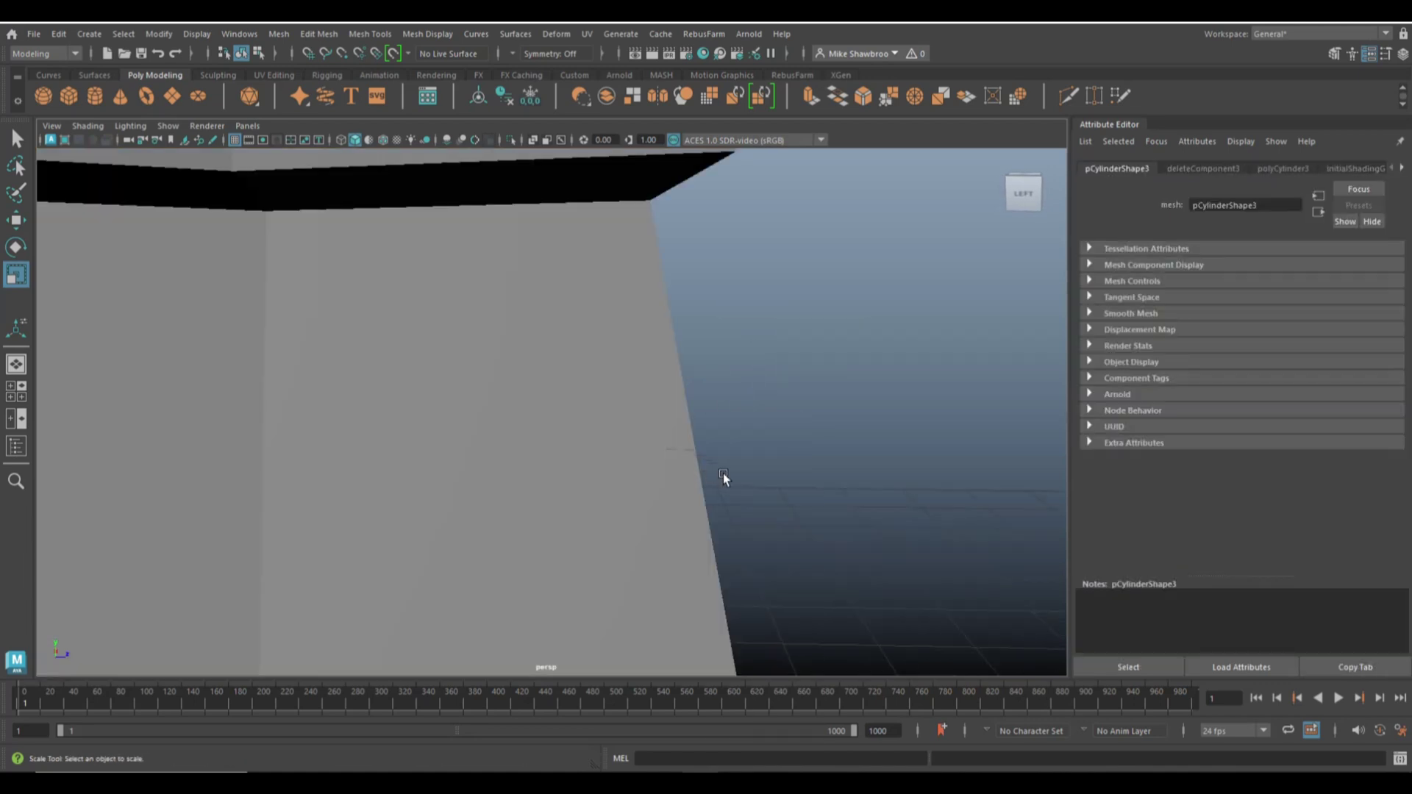
{"action": "scroll", "coordinate": [722, 473], "scroll_direction": "down", "scroll_amount": 5}
{"action": "left_click_drag", "start_coordinate": [722, 473], "coordinate": [312, 438], "text": "alt"}
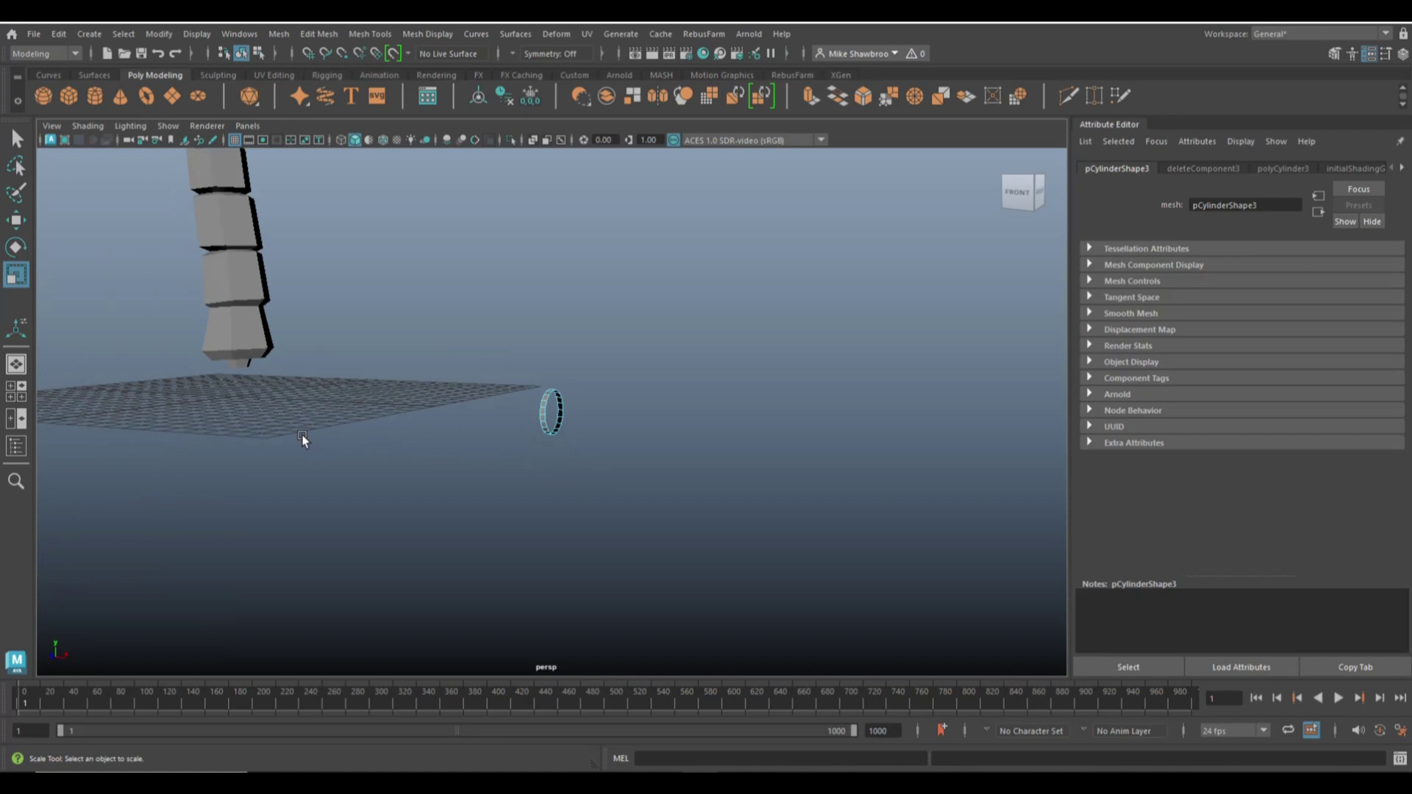
- Enlarge the ring uniformly and place it beneath the handle's butt at about X 0.3, Y -2.6
{"action": "middle_click_drag", "start_coordinate": [302, 435], "coordinate": [514, 476], "text": "alt"}
{"action": "right_click_drag", "start_coordinate": [686, 429], "coordinate": [742, 323]}
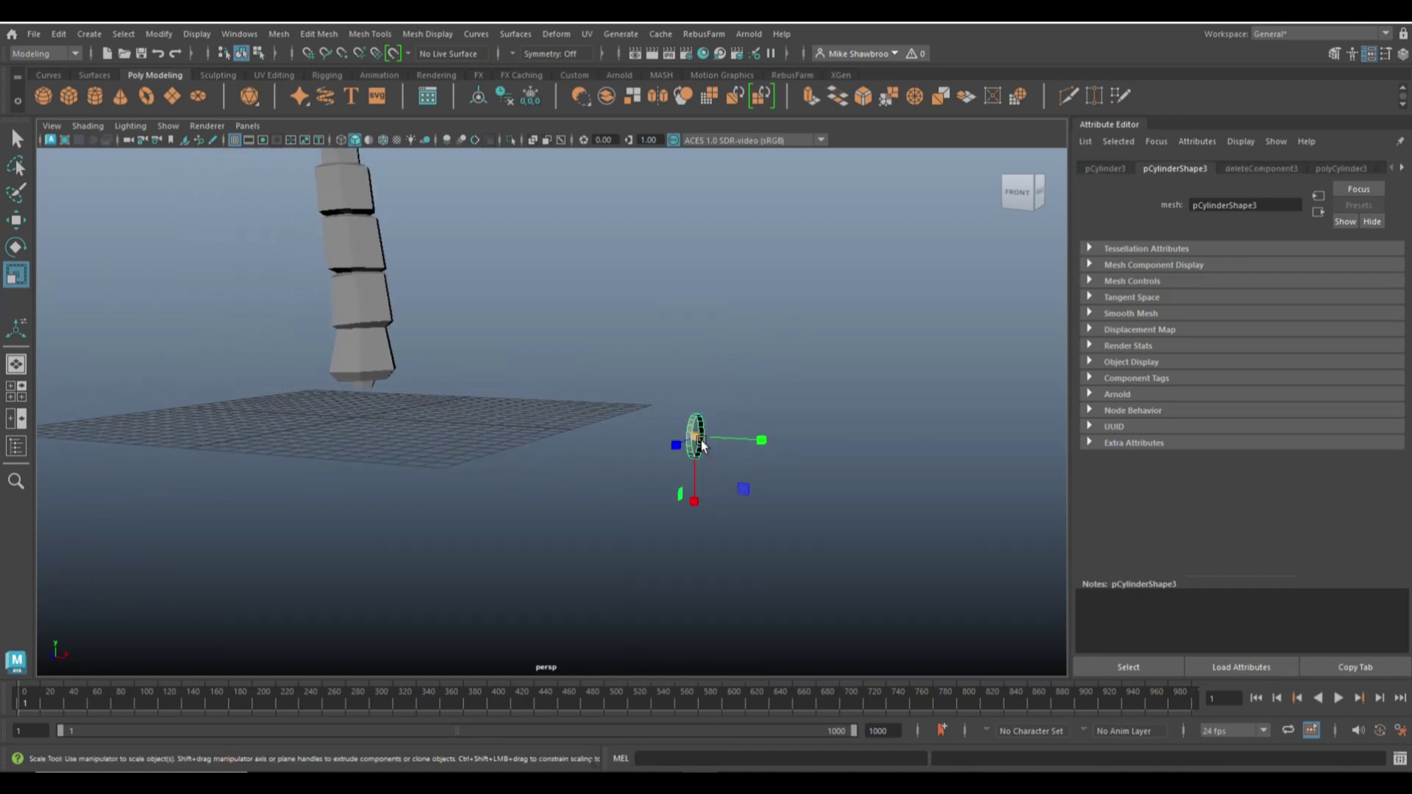
{"action": "left_click_drag", "start_coordinate": [700, 439], "coordinate": [382, 417]}
{"action": "key", "text": "w"}
{"action": "left_click_drag", "start_coordinate": [361, 346], "coordinate": [363, 403]}
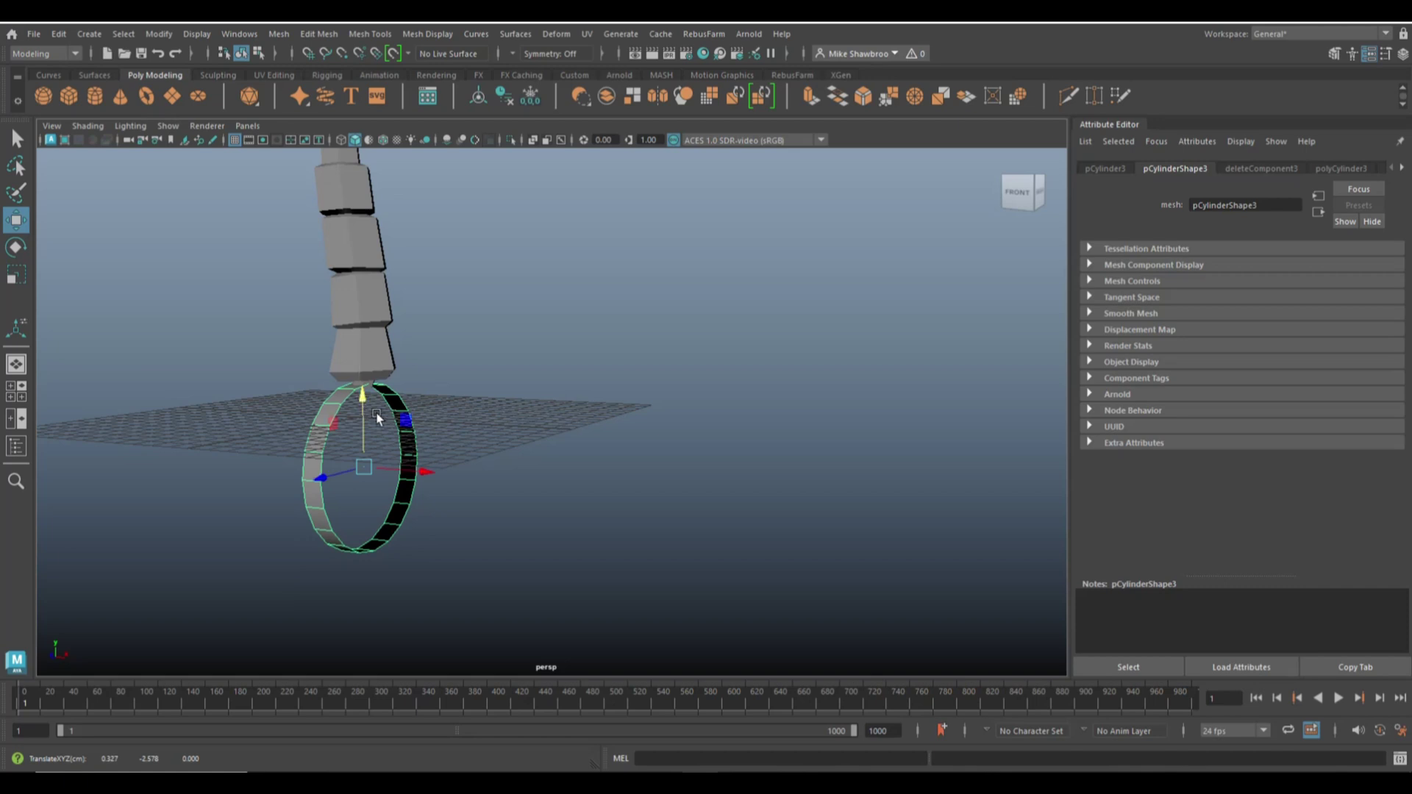
- Squash the ring along Z to a scale of about 1.475 to form a narrow upright oval
{"action": "left_click_drag", "start_coordinate": [566, 470], "coordinate": [534, 480], "text": "alt"}
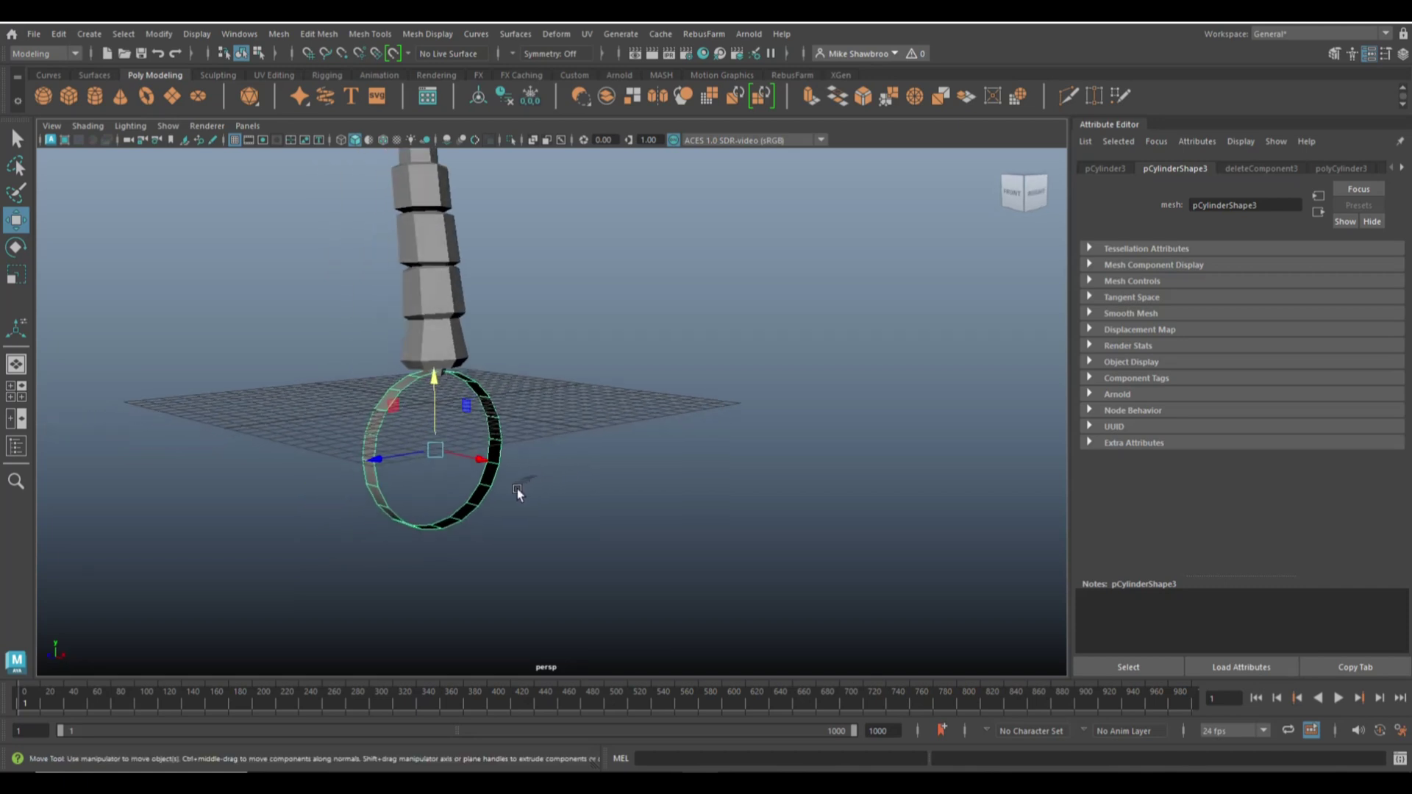
{"action": "key", "text": "r"}
{"action": "left_click_drag", "start_coordinate": [376, 461], "coordinate": [431, 473]}
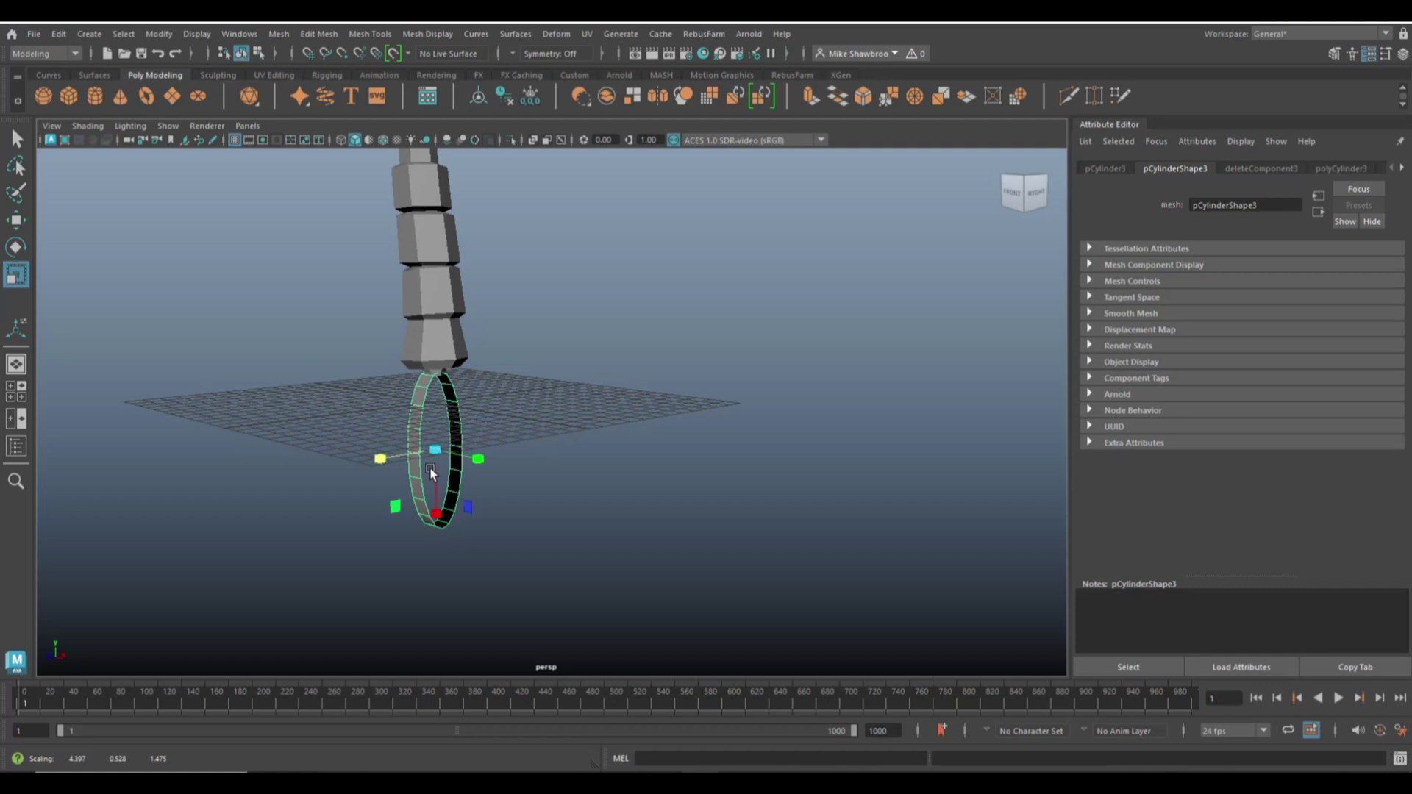
- Tilt the oval loop away from the handle's line and reposition it at about X 1.8, Y -2.3 so its upper end meets the butt
{"action": "left_click_drag", "start_coordinate": [515, 492], "coordinate": [553, 496], "text": "alt"}
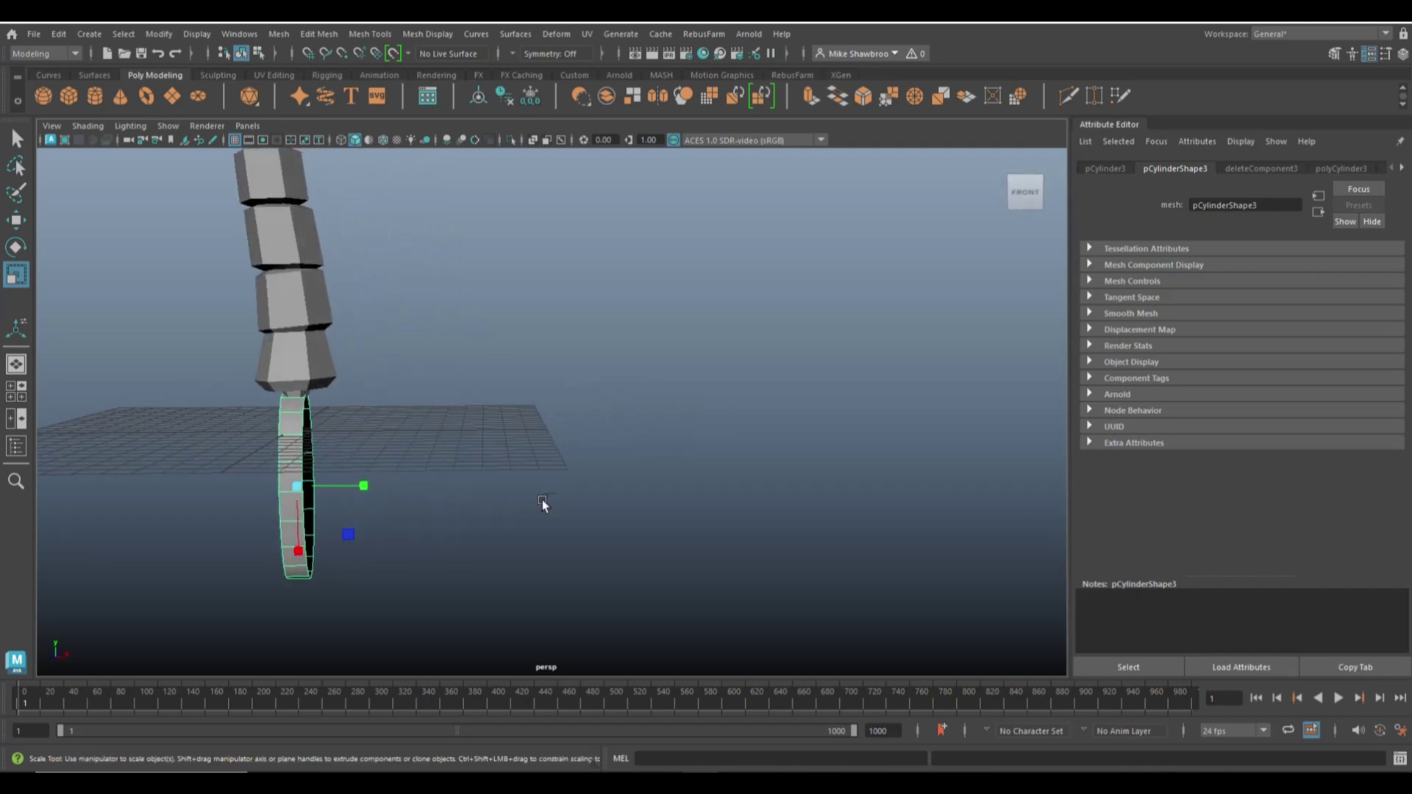
{"action": "key", "text": "e"}
{"action": "left_click_drag", "start_coordinate": [356, 461], "coordinate": [403, 499]}
{"action": "key", "text": "w"}
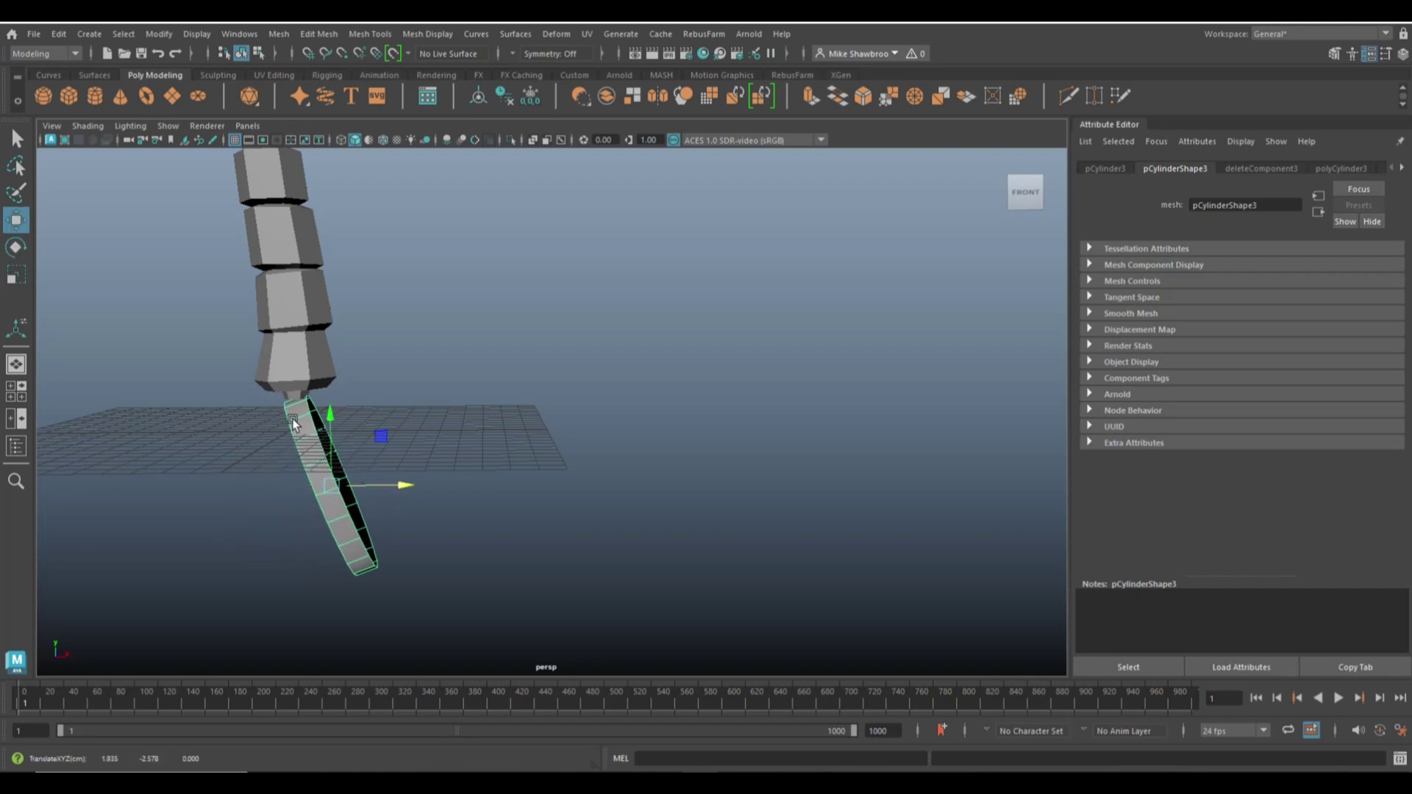
{"action": "left_click_drag", "start_coordinate": [320, 419], "coordinate": [322, 410]}
- Scale the tilted loop along its axis to make its band narrower
{"action": "key", "text": "f"}
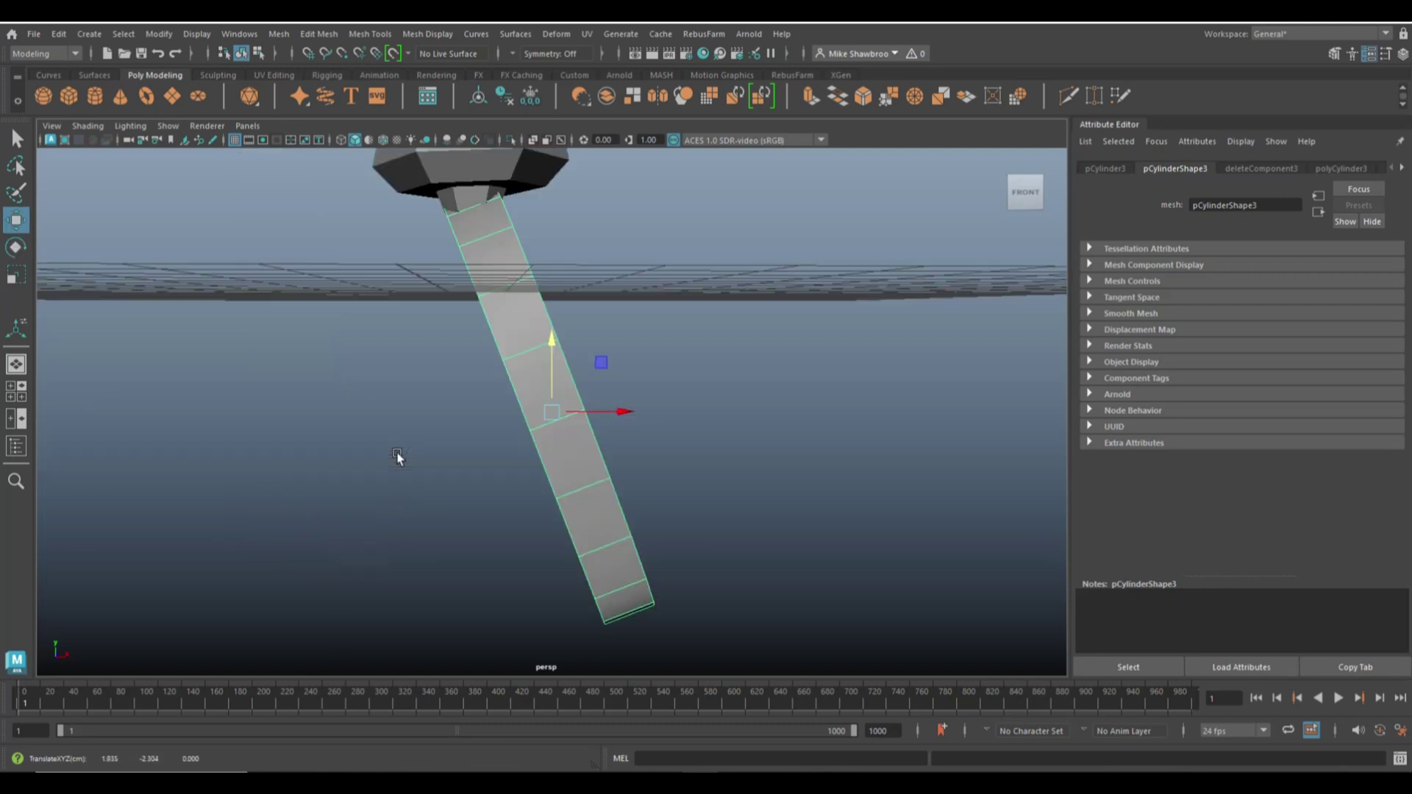
{"action": "left_click_drag", "start_coordinate": [397, 457], "coordinate": [547, 462], "text": "alt"}
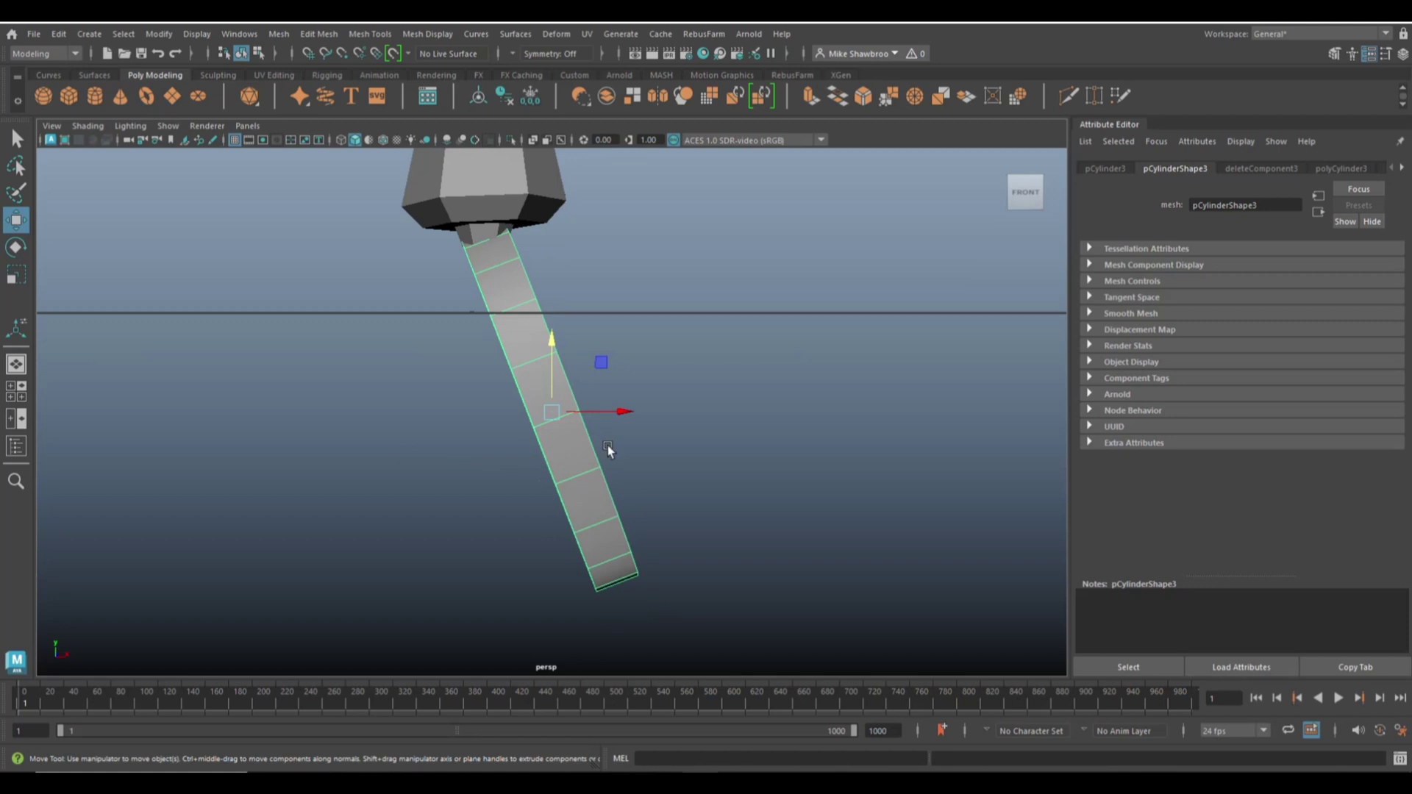
{"action": "key", "text": "r"}
{"action": "left_click_drag", "start_coordinate": [607, 390], "coordinate": [738, 373]}
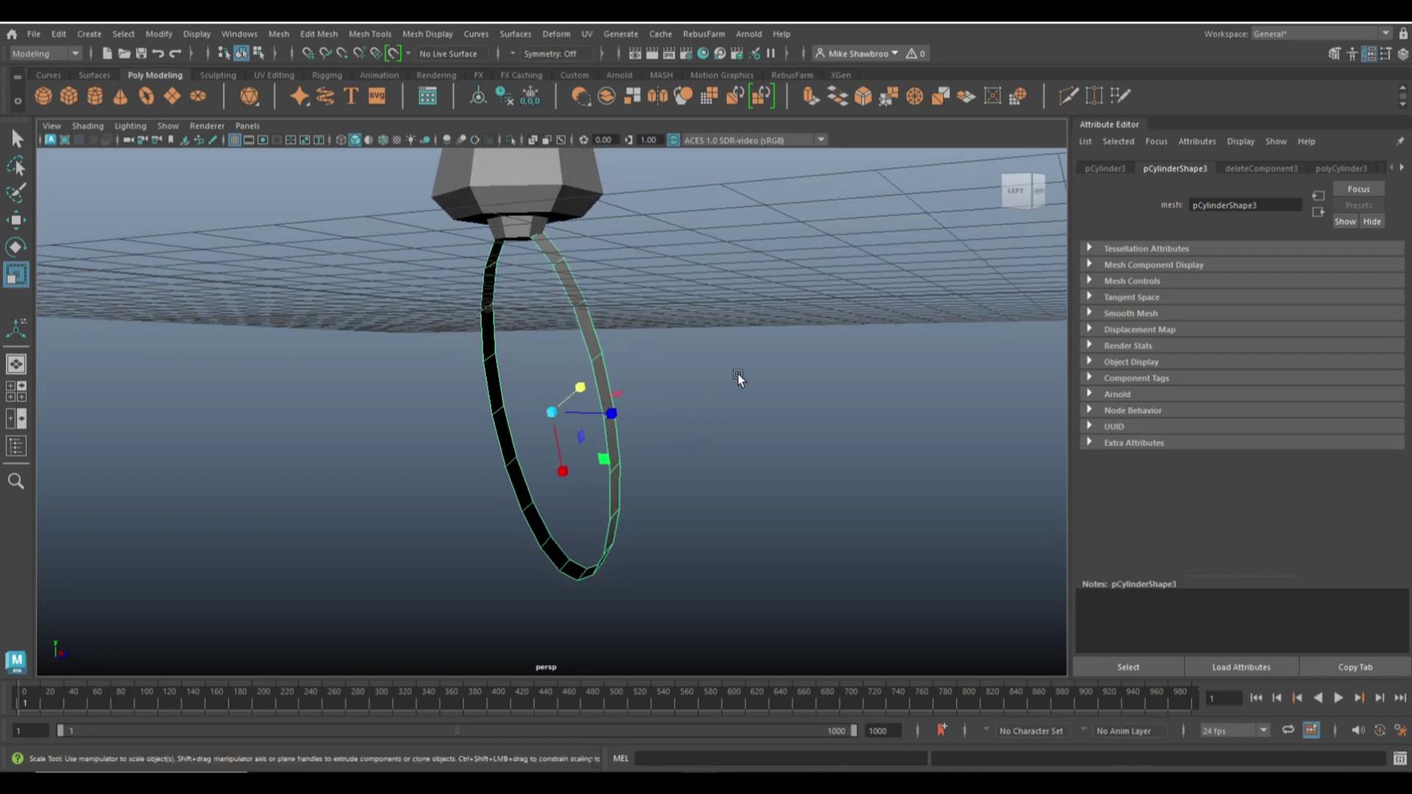
- With Soft Select on, push the loop's side vertices inward to about Z -1.1, and shift the whole loop to about Z 0.5 under the handle
{"action": "right_click_drag", "start_coordinate": [761, 326], "coordinate": [685, 319]}
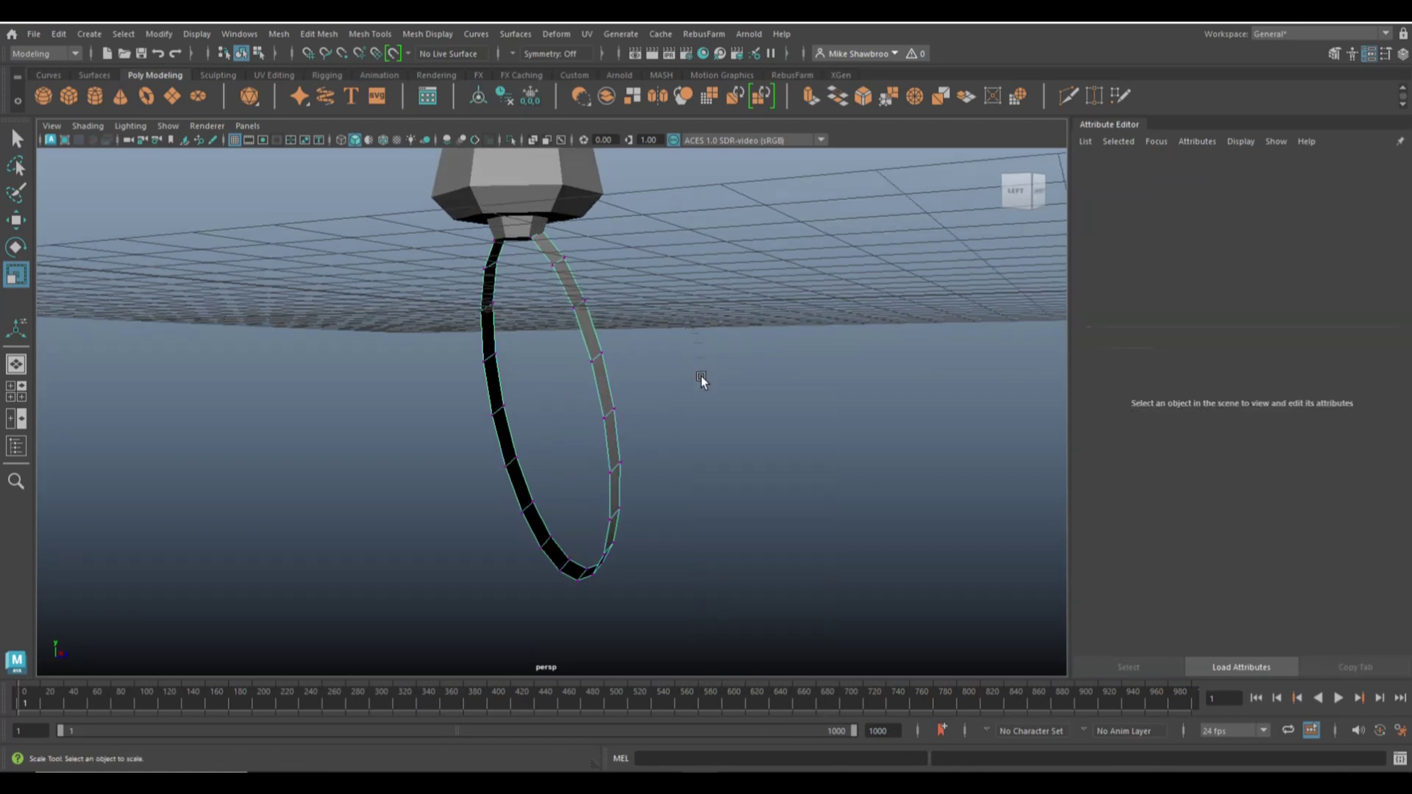
{"action": "left_click_drag", "start_coordinate": [700, 381], "coordinate": [571, 397], "text": "alt"}
{"action": "left_click_drag", "start_coordinate": [713, 476], "coordinate": [607, 405]}
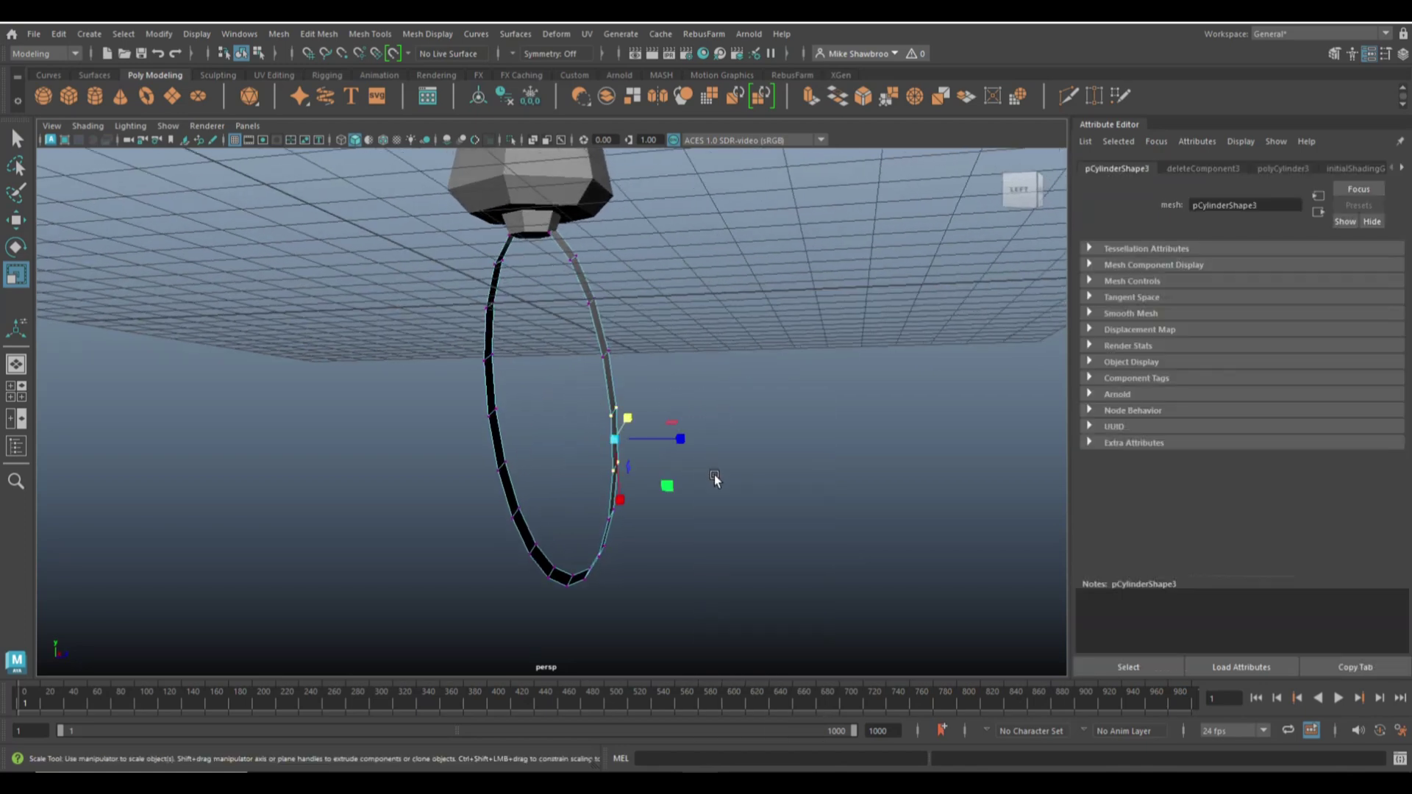
{"action": "key", "text": "b"}
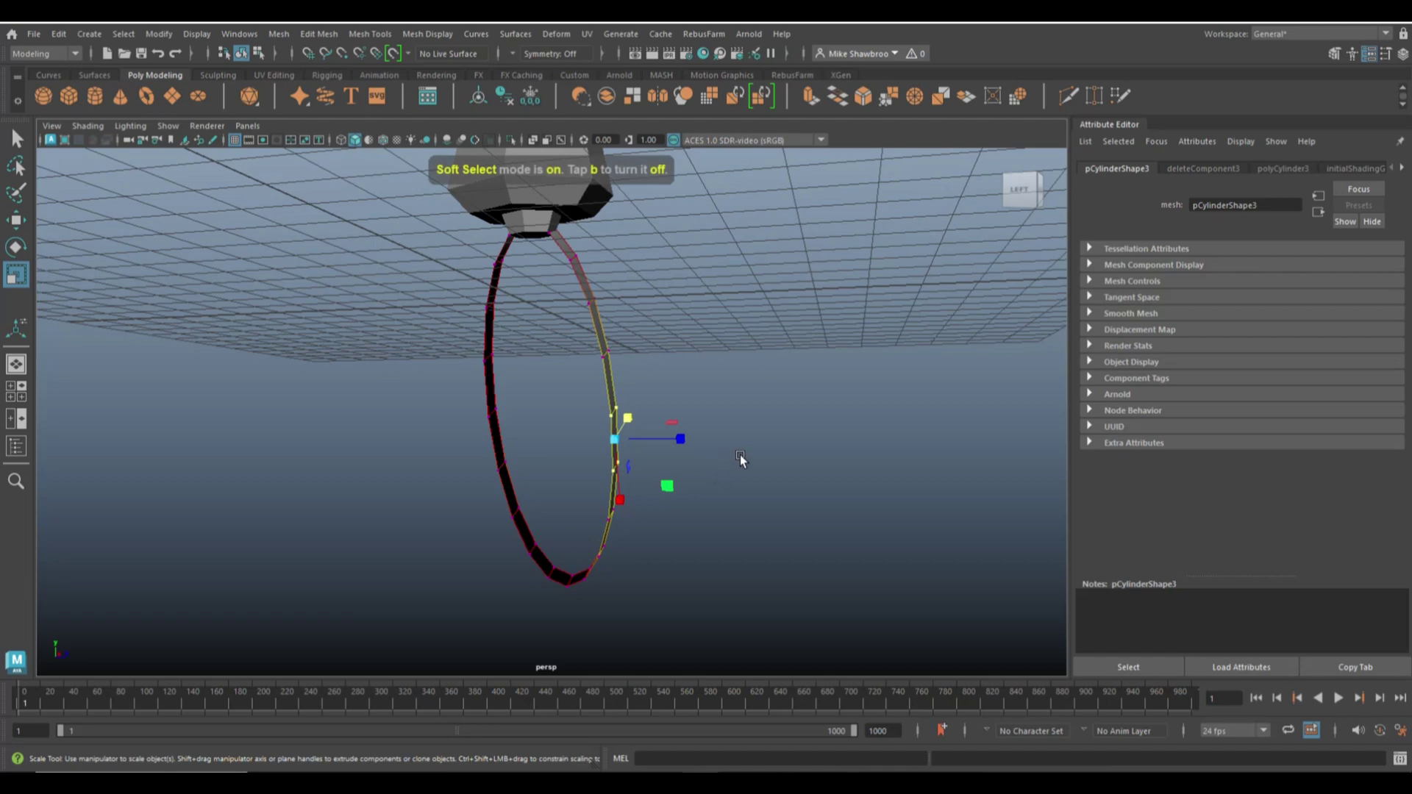
{"action": "key", "text": "w"}
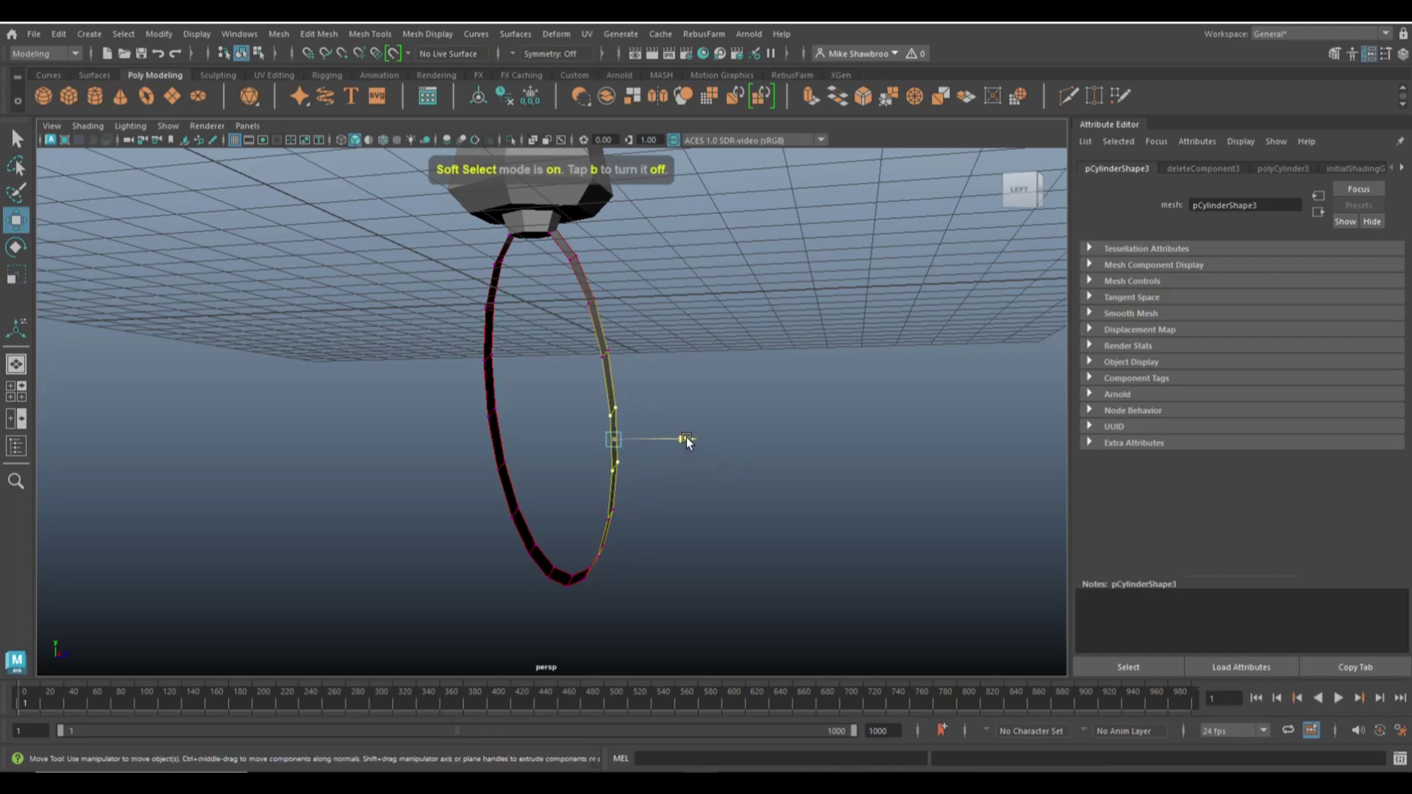
{"action": "left_click_drag", "start_coordinate": [686, 438], "coordinate": [579, 444]}
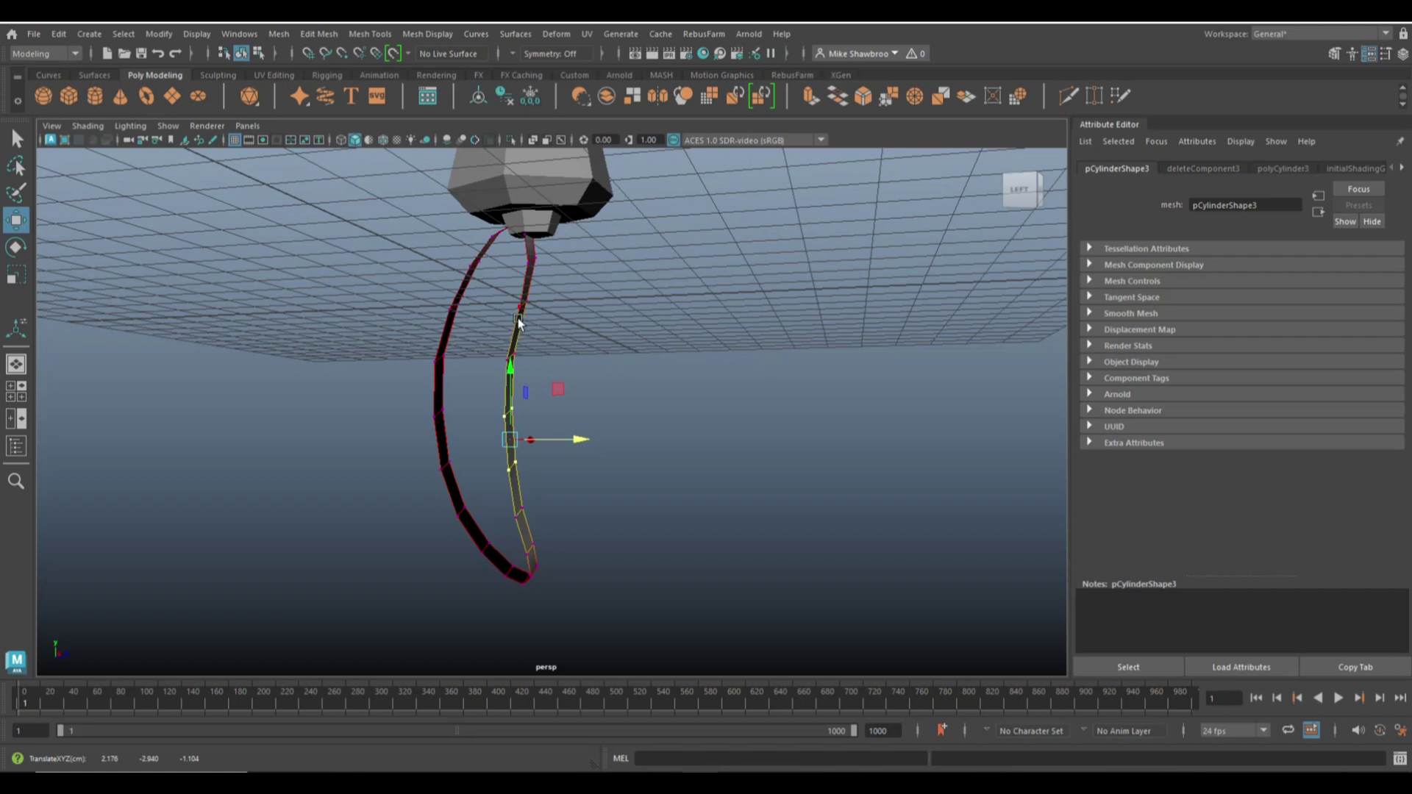
{"action": "right_click_drag", "start_coordinate": [518, 323], "coordinate": [572, 300]}
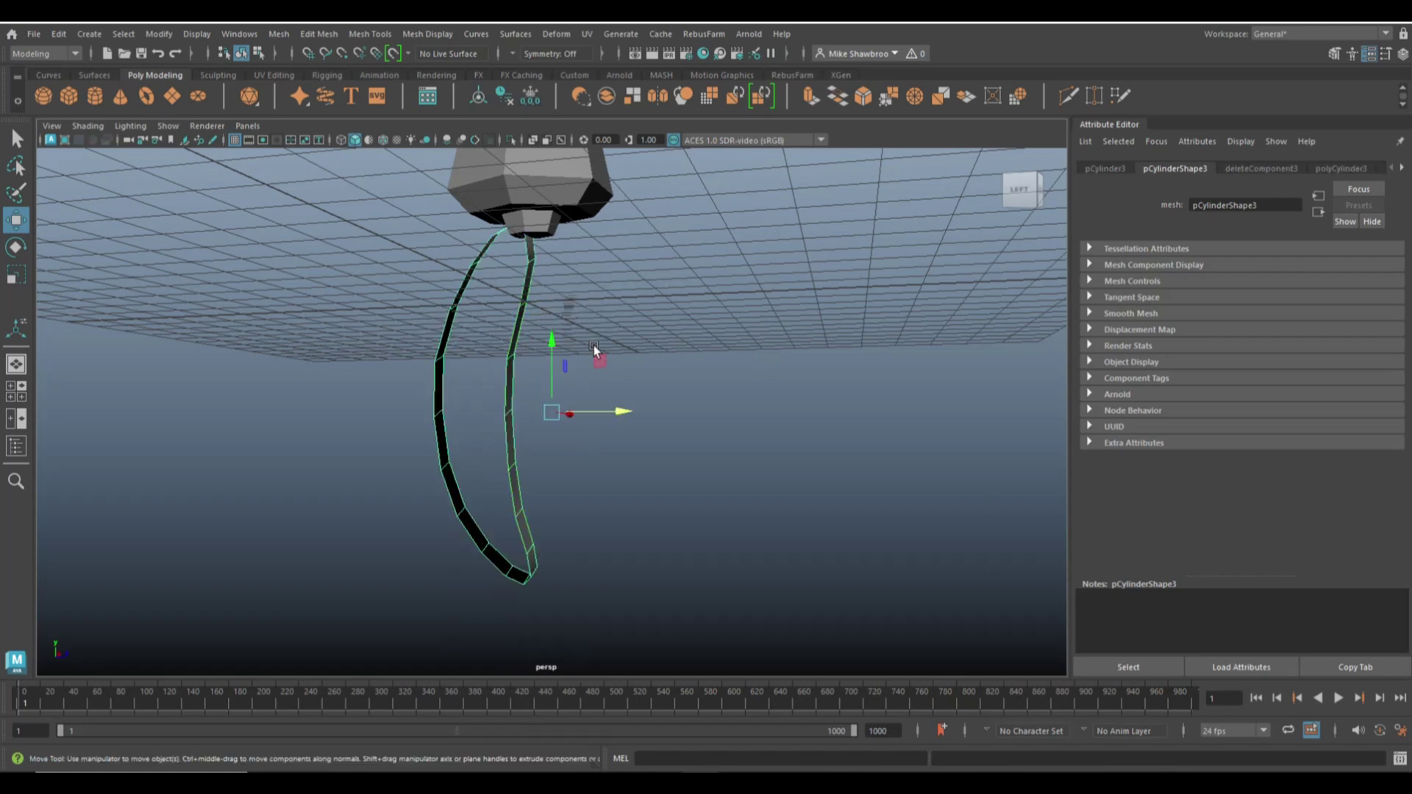
{"action": "mouse_move", "coordinate": [632, 404]}
{"action": "left_mouse_down"}
{"action": "mouse_move", "coordinate": [622, 413]}
{"action": "mouse_move", "coordinate": [646, 425]}
{"action": "left_mouse_up"}
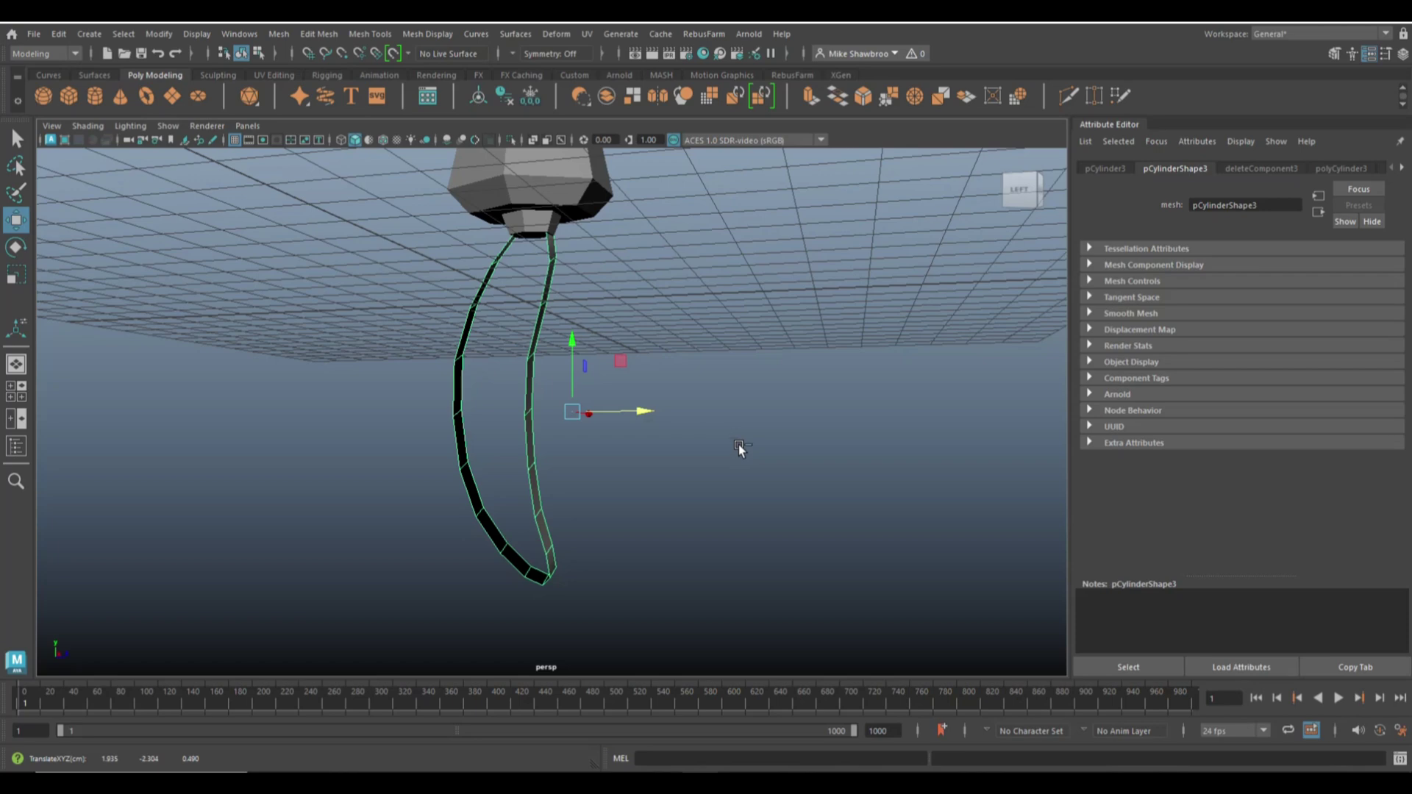
- Extrude the loop's faces with a thickness of 0.1 to give the strap volume
{"action": "key", "text": "ctrl+e"}
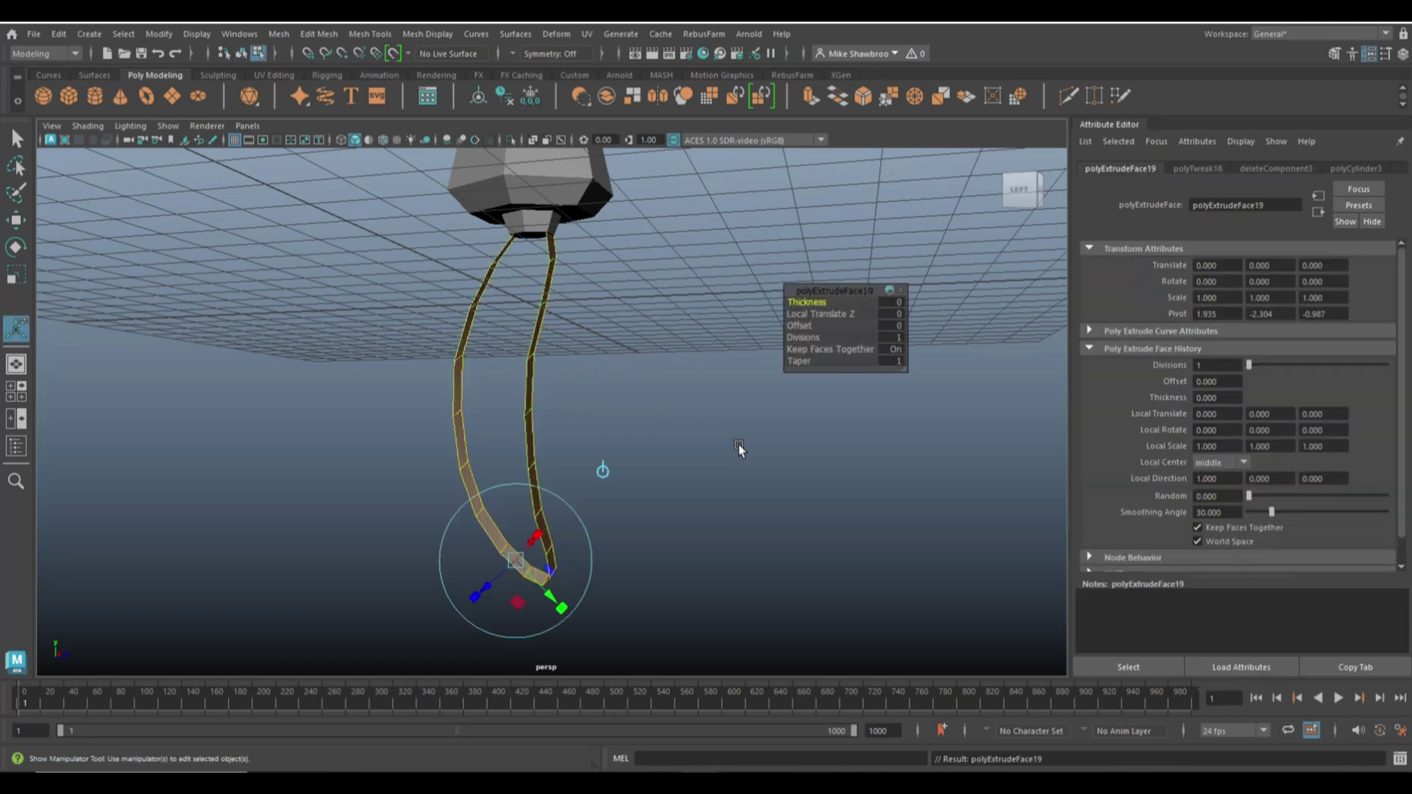
{"action": "left_click", "coordinate": [891, 302]}
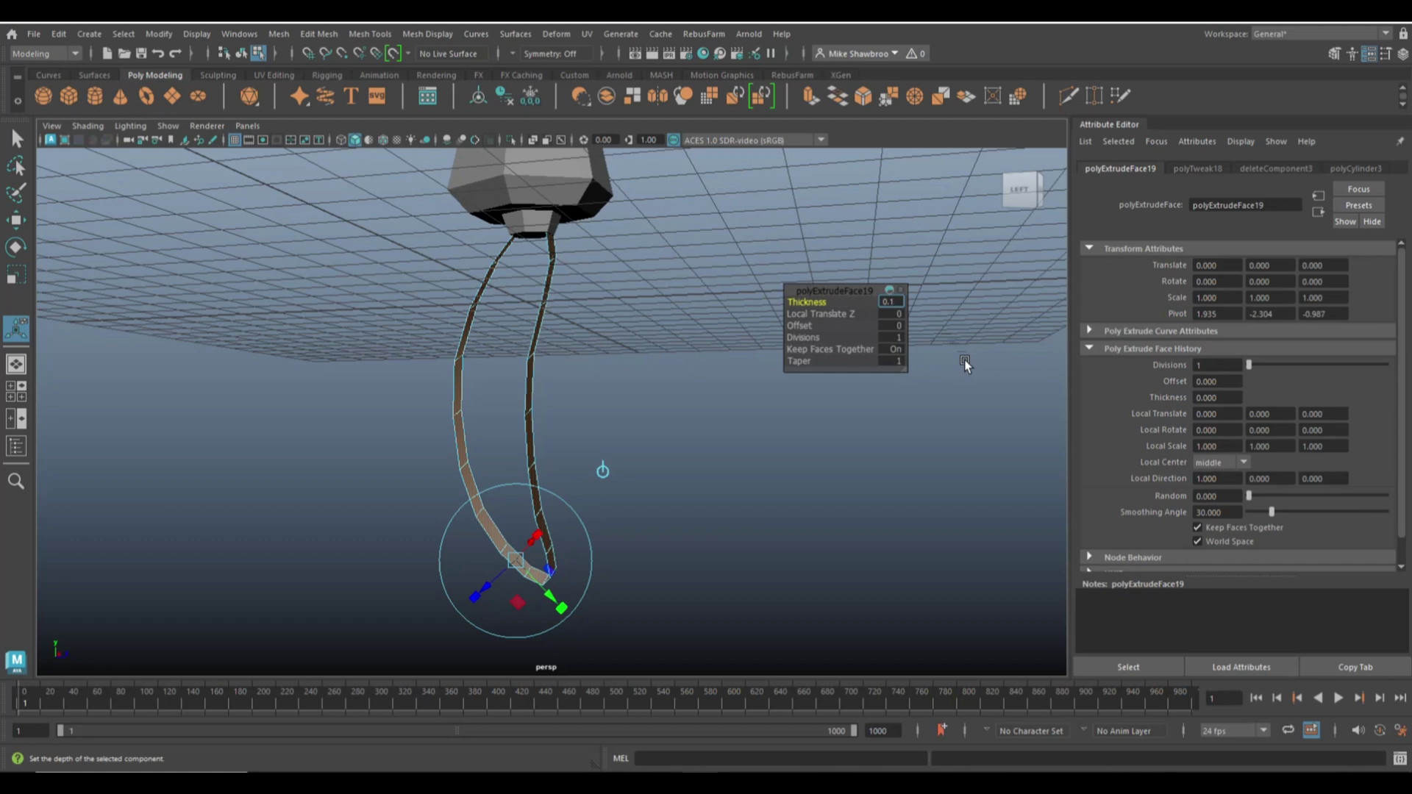
{"action": "key", "text": "Return"}
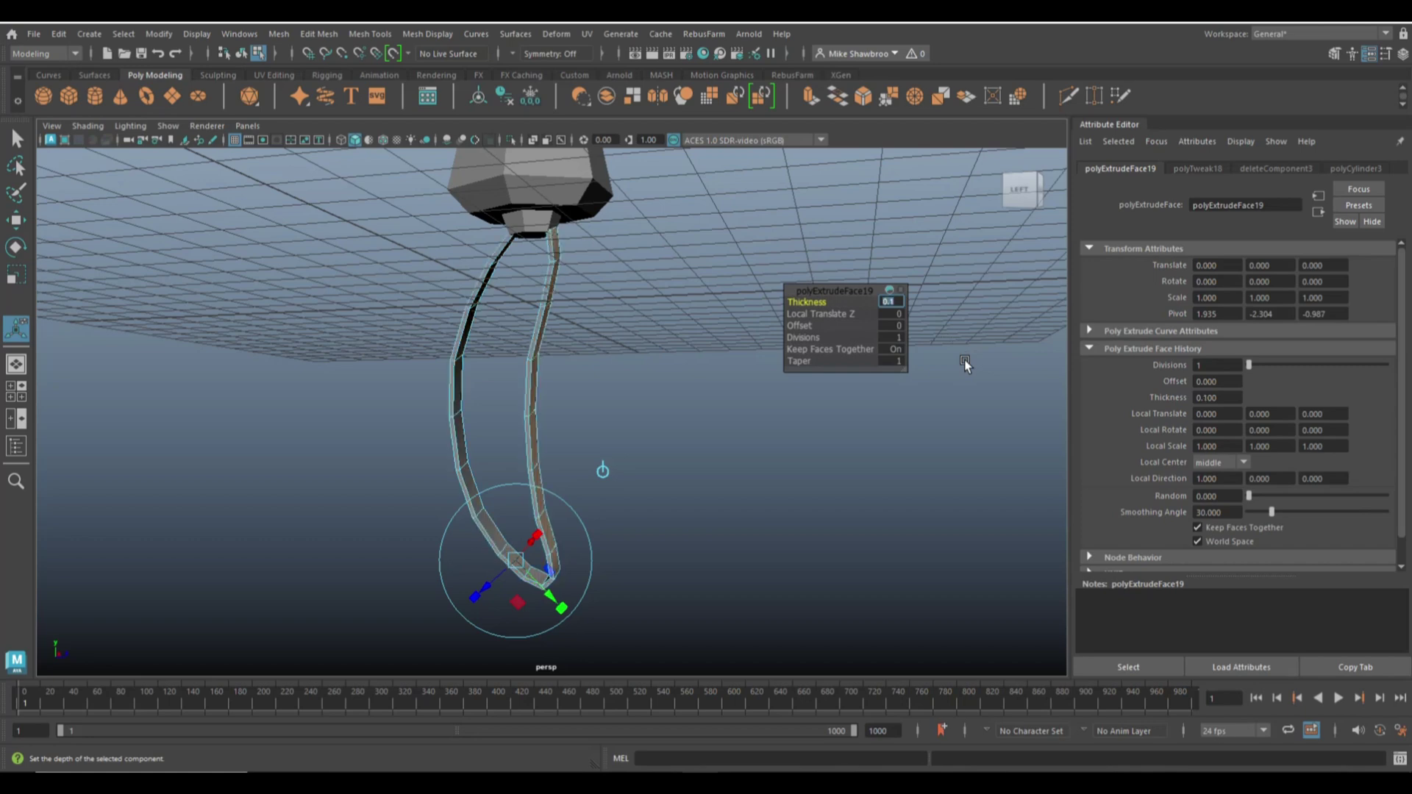
{"action": "left_click", "coordinate": [964, 364]}
- Return the axe head to object mode and select the whole mesh
{"action": "left_click_drag", "start_coordinate": [1021, 395], "coordinate": [627, 523], "text": "alt"}
{"action": "middle_click_drag", "start_coordinate": [628, 523], "coordinate": [627, 586], "text": "alt"}
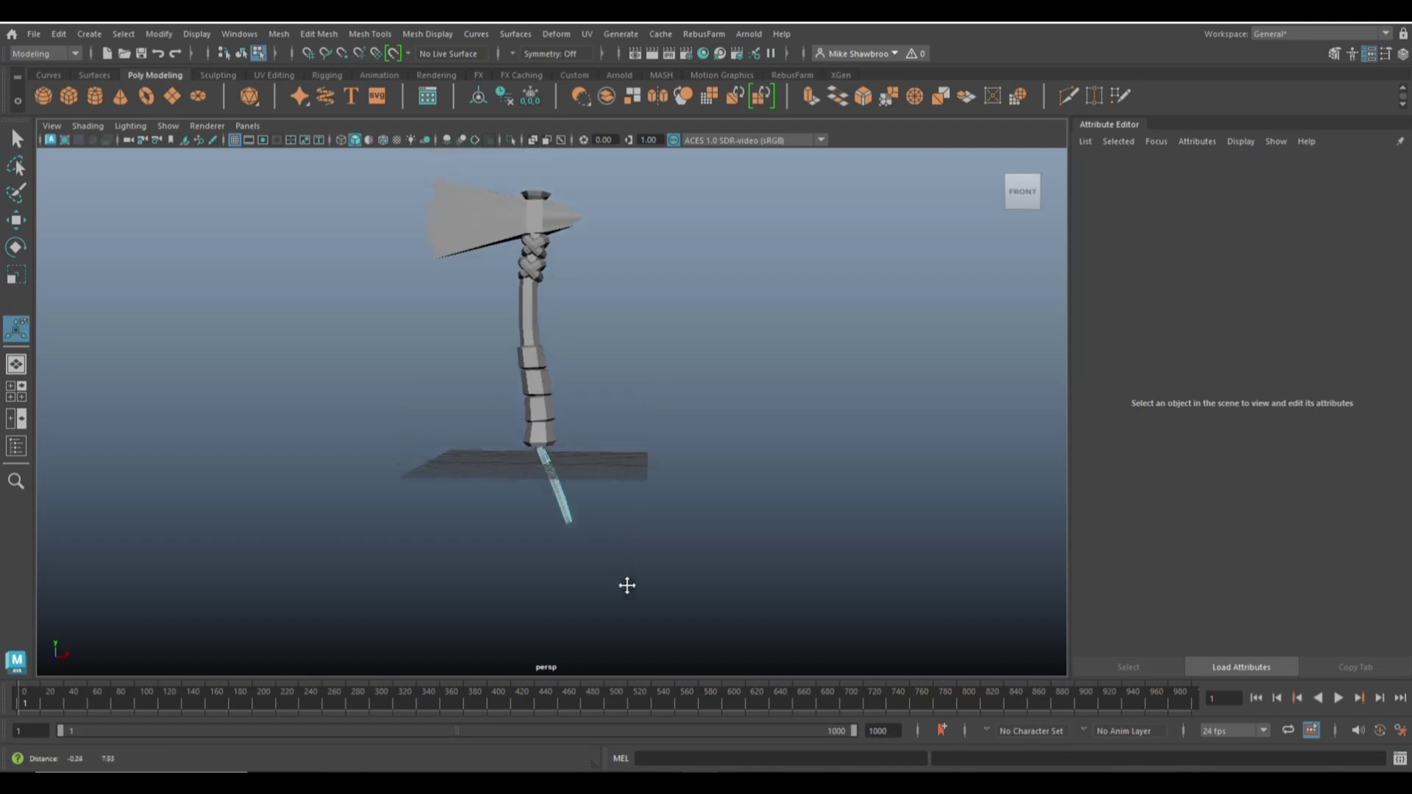
{"action": "left_click_drag", "start_coordinate": [627, 586], "coordinate": [674, 613], "text": "alt"}
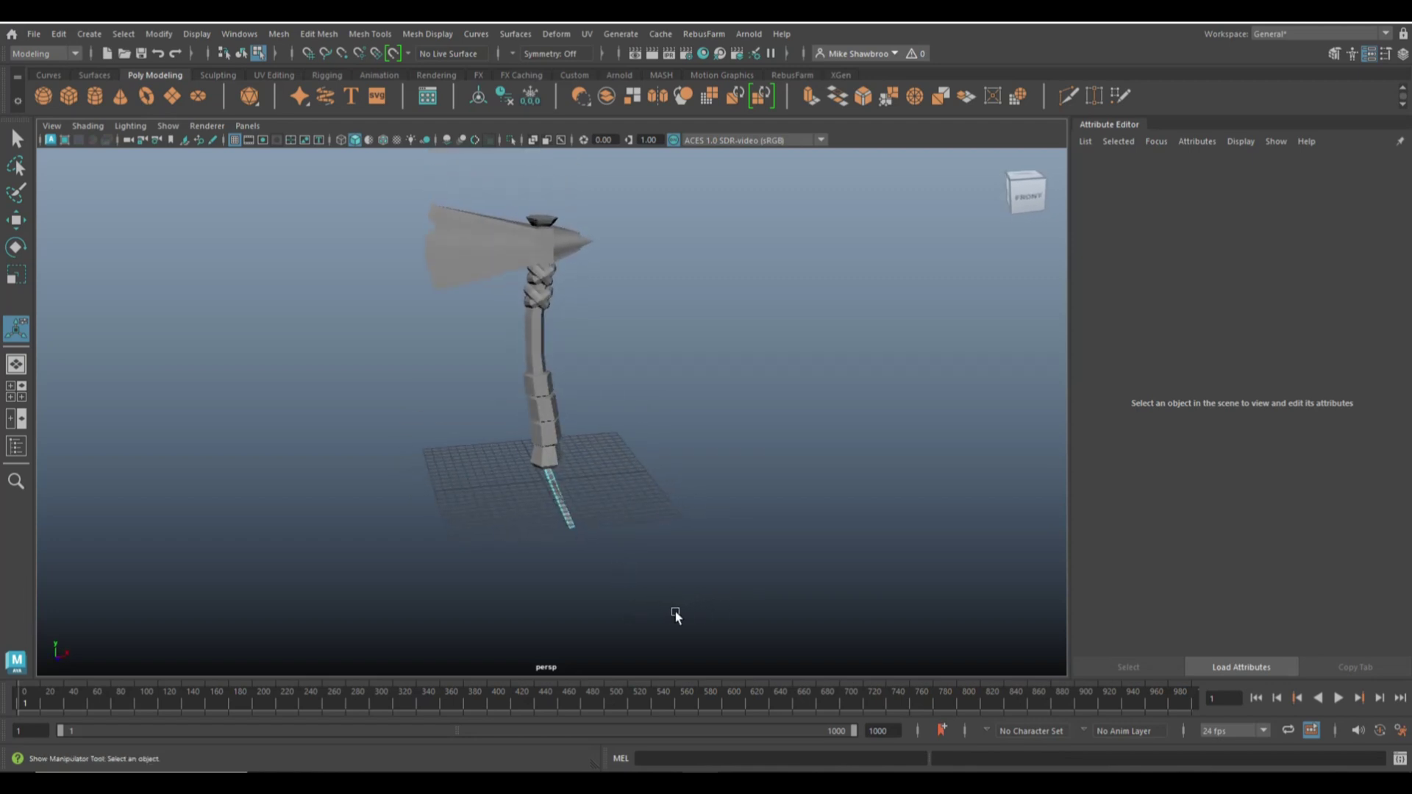
{"action": "middle_click_drag", "start_coordinate": [676, 616], "coordinate": [640, 497], "text": "alt"}
{"action": "left_click", "coordinate": [518, 294]}
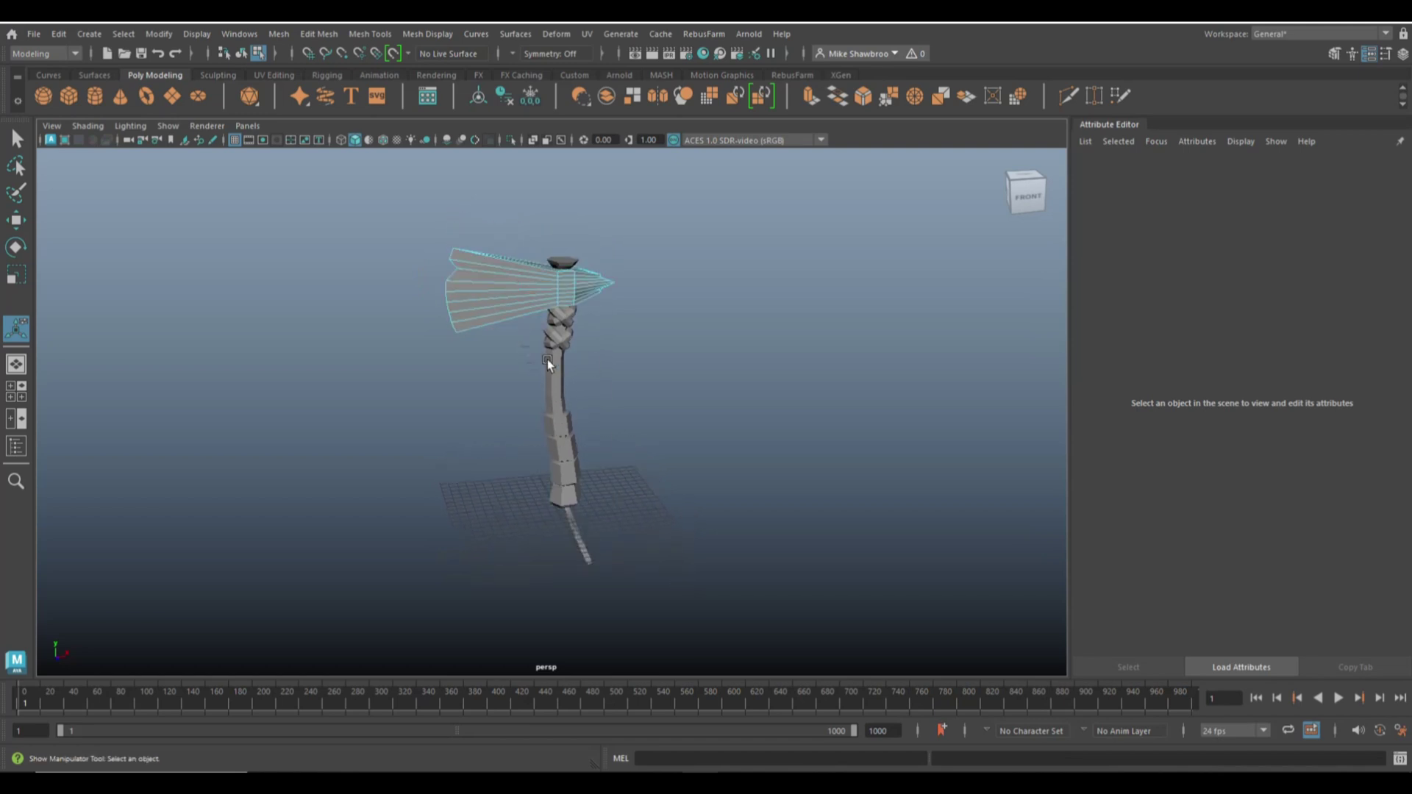
{"action": "right_click_drag", "start_coordinate": [548, 363], "coordinate": [612, 274]}
{"action": "key", "text": "q"}
{"action": "scroll", "coordinate": [650, 389], "scroll_direction": "down", "scroll_amount": 3}
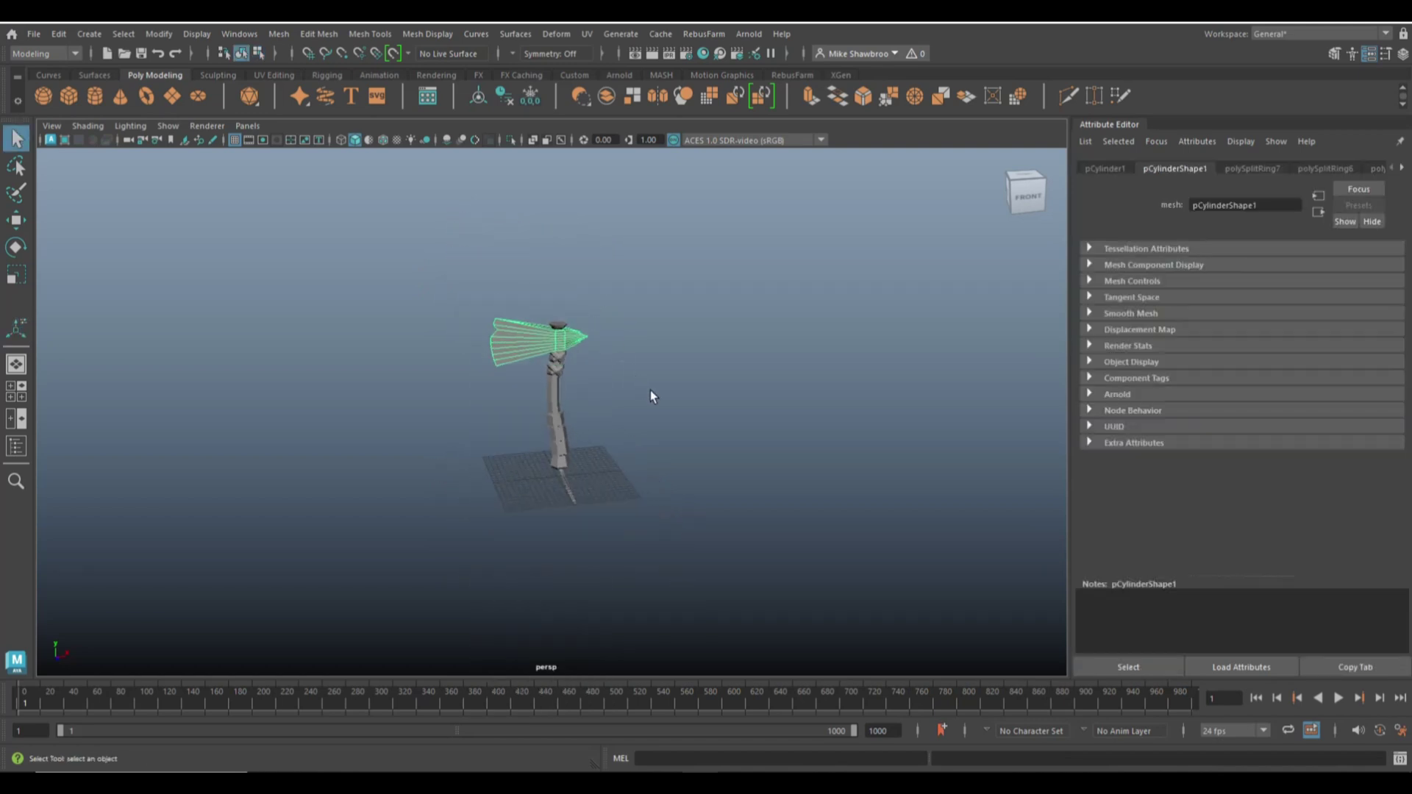
{"action": "left_click_drag", "start_coordinate": [650, 390], "coordinate": [686, 413], "text": "alt"}
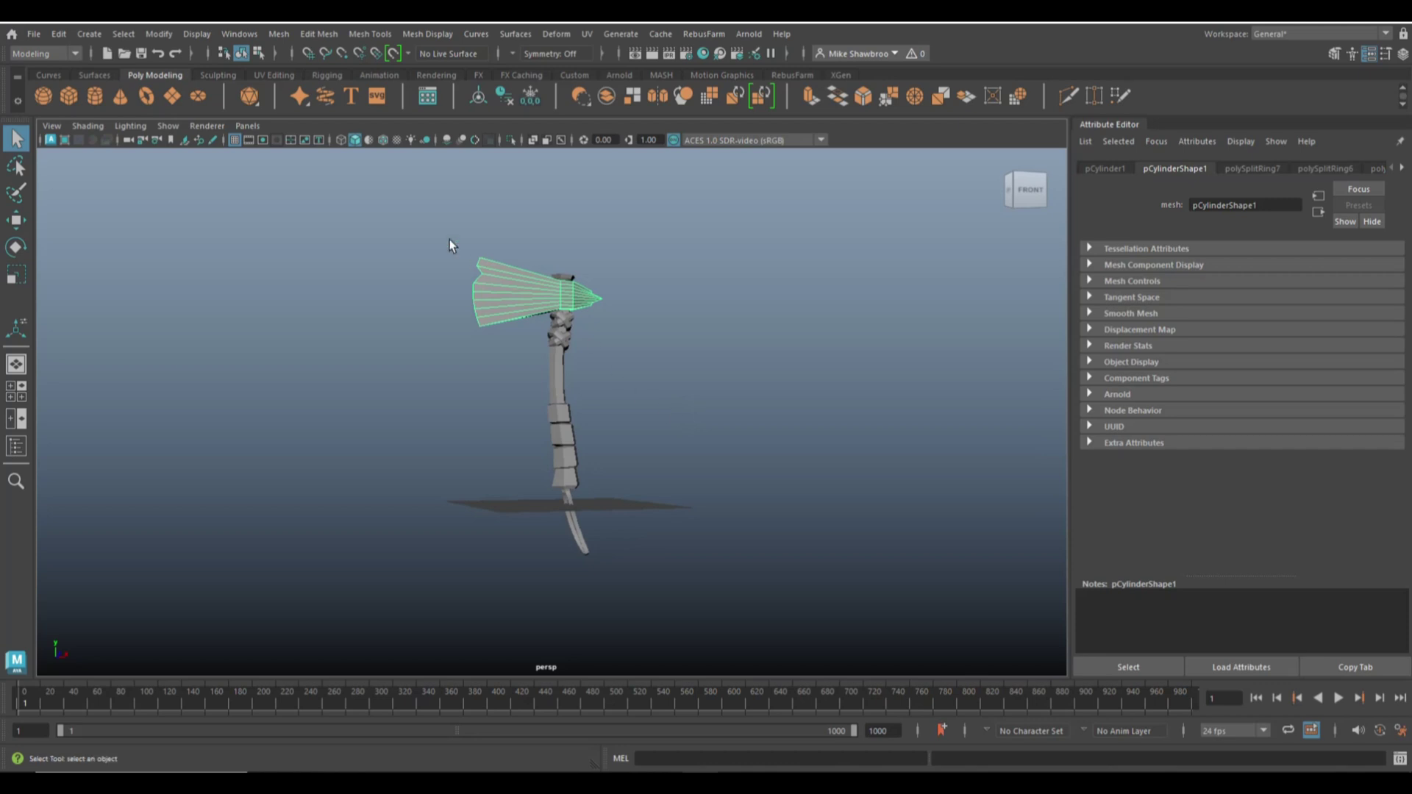